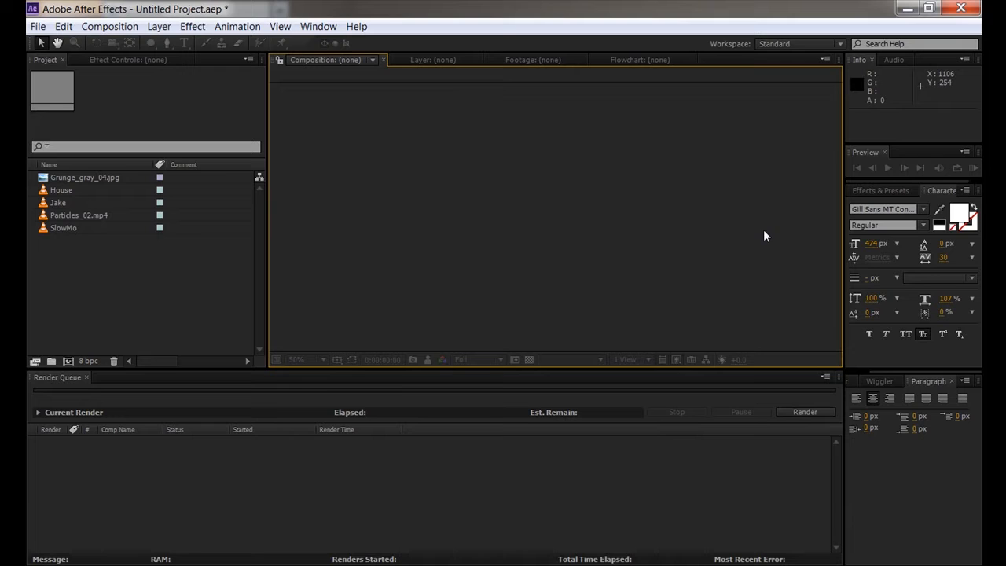
- Click between the Project, Render Queue and Composition panels to show how panel focus moves
click(145, 260)
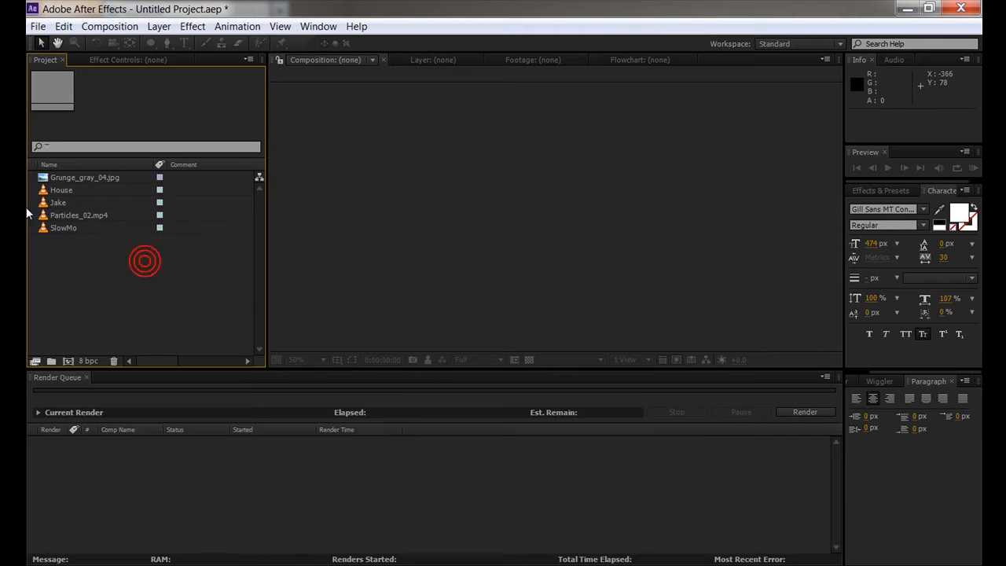
click(116, 467)
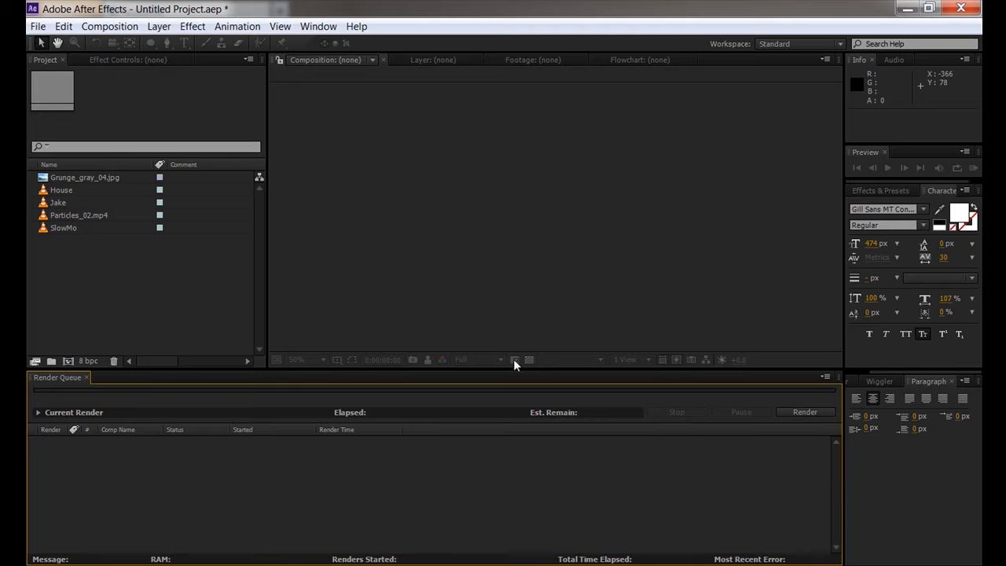
click(337, 303)
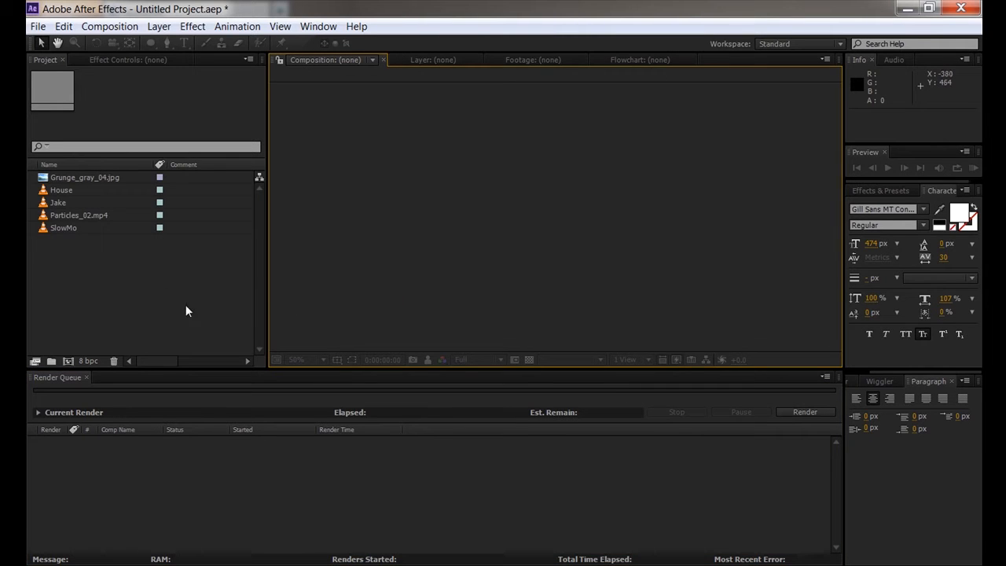
click(185, 305)
click(341, 311)
click(206, 321)
click(364, 314)
click(231, 318)
click(353, 311)
click(130, 118)
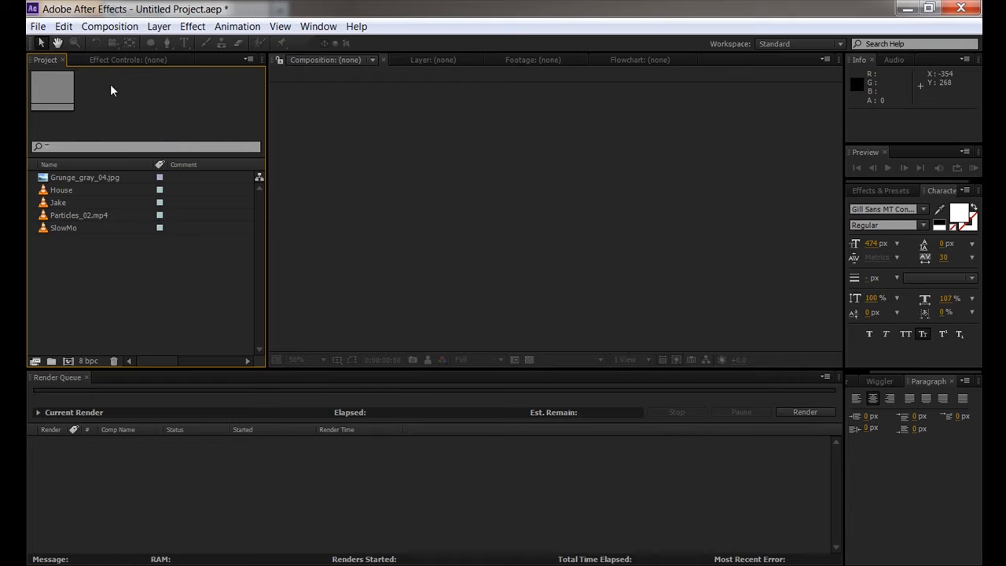
- Glance at Effect Controls, return to the Project panel, then choose Window > Workspace > All Panels
click(115, 60)
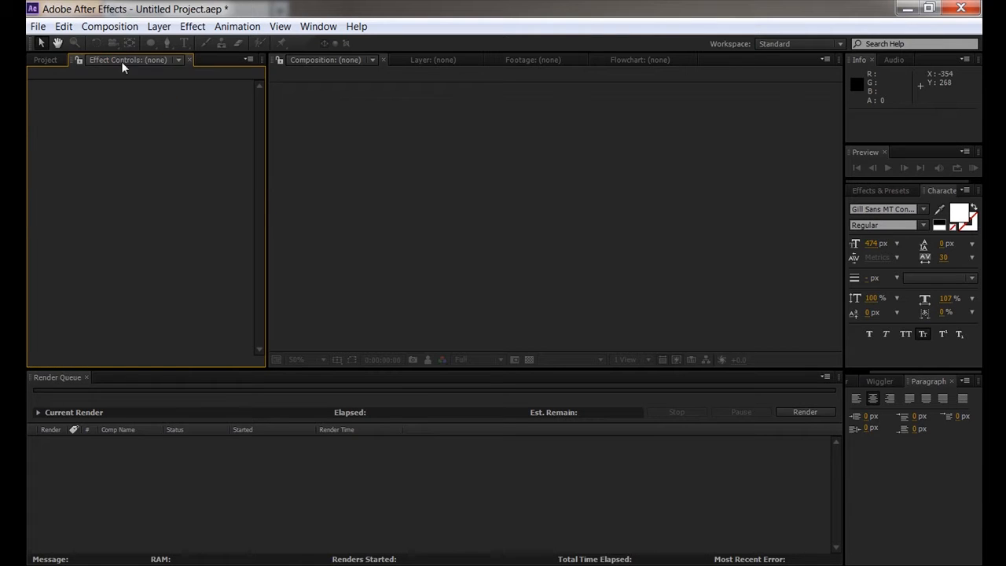
click(45, 60)
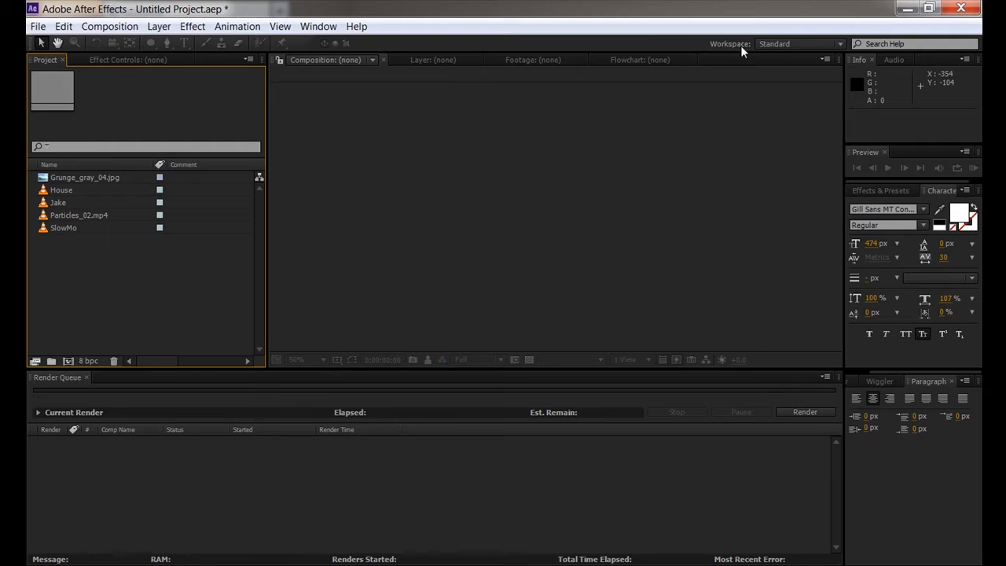
click(319, 28)
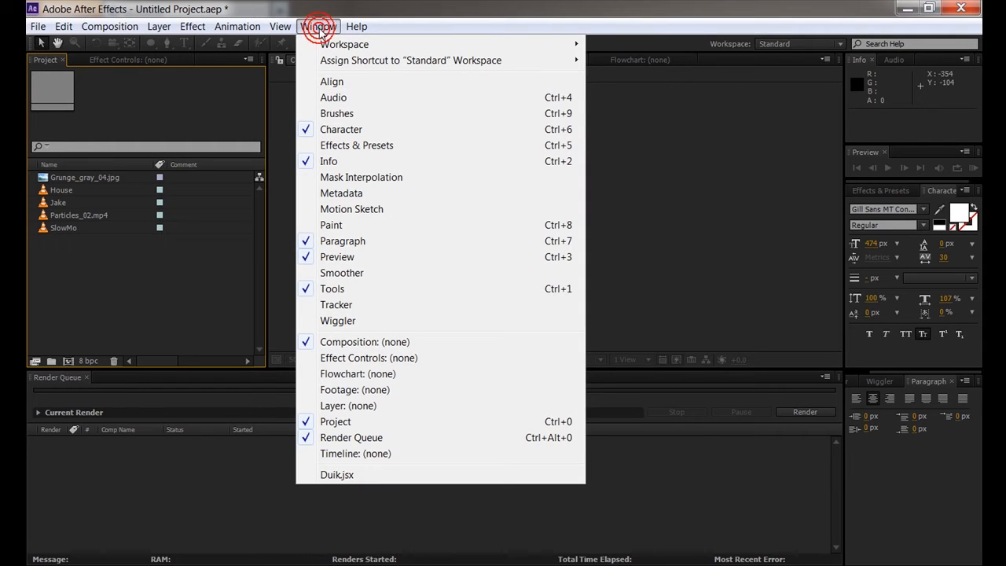
mouse_move(339, 46)
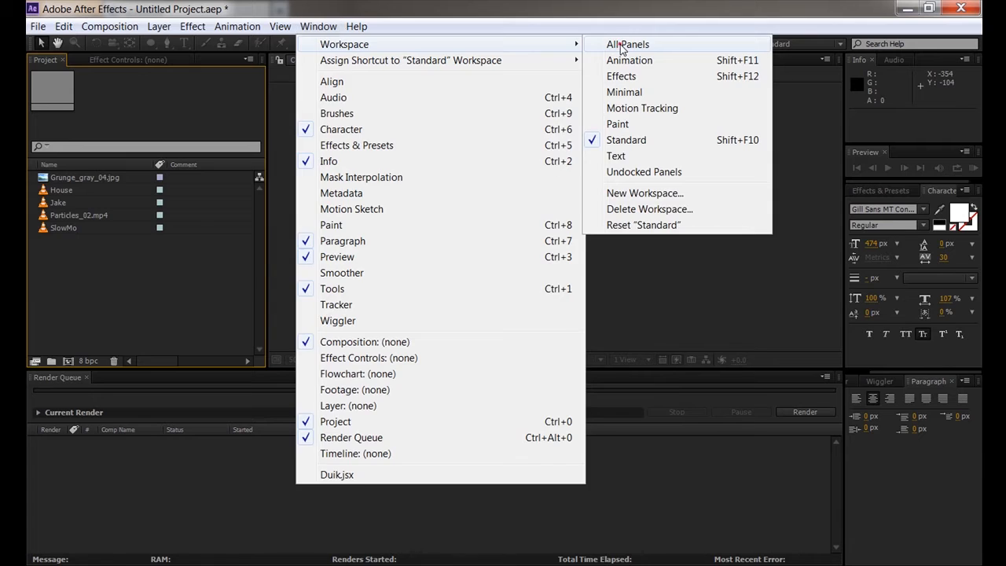
click(625, 45)
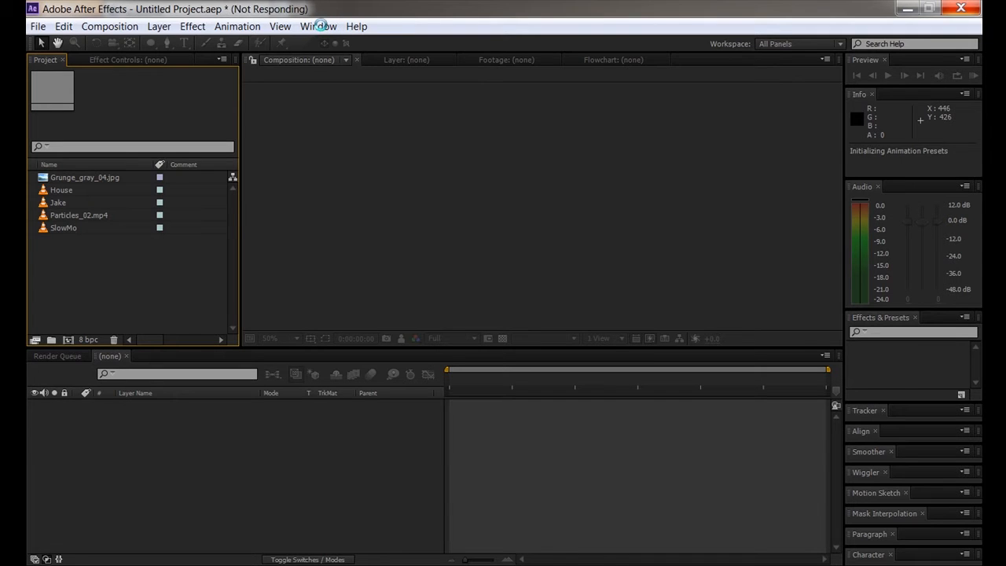
- Toggle the Tools panel off and back on from the Window menu
click(319, 26)
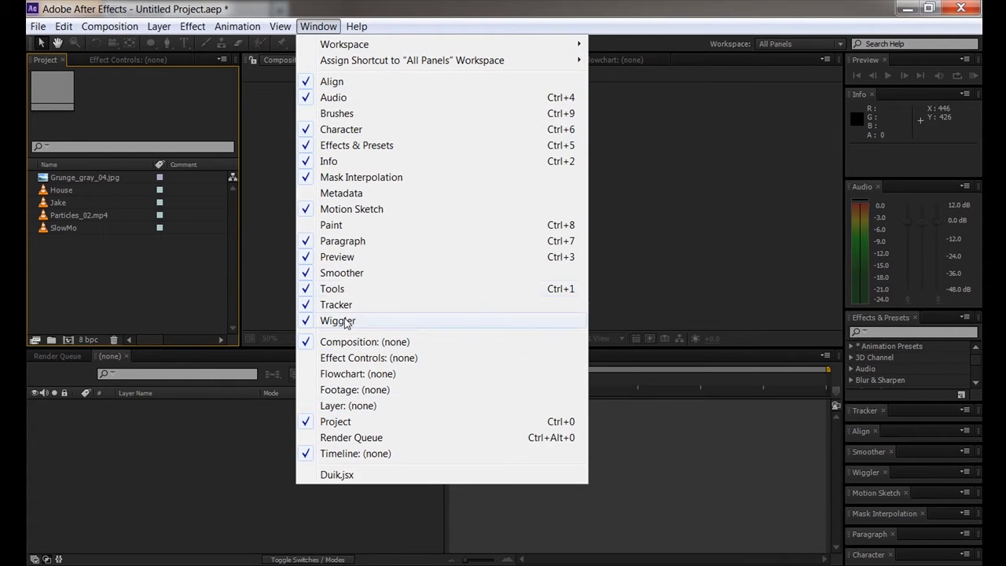
click(346, 289)
click(318, 28)
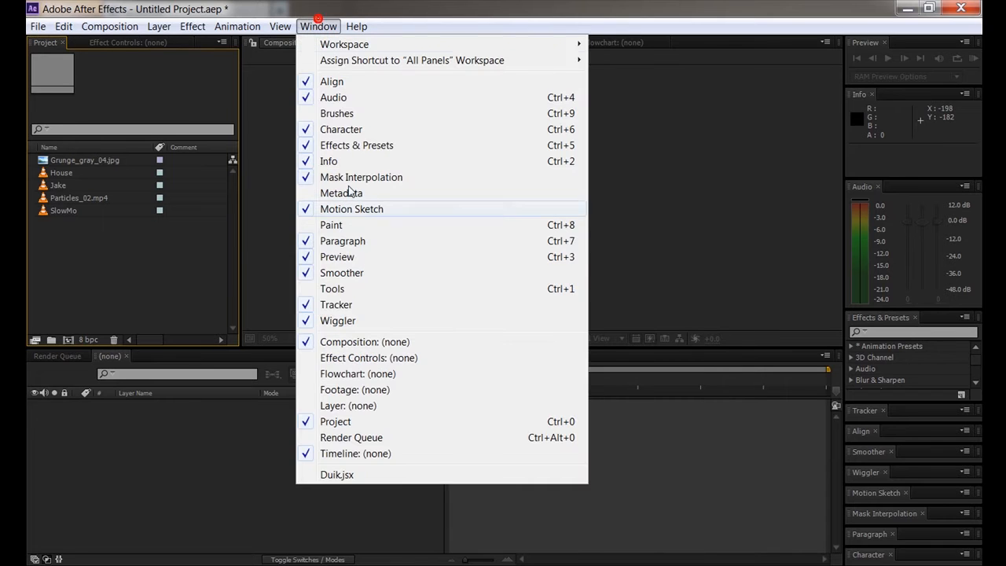
click(333, 288)
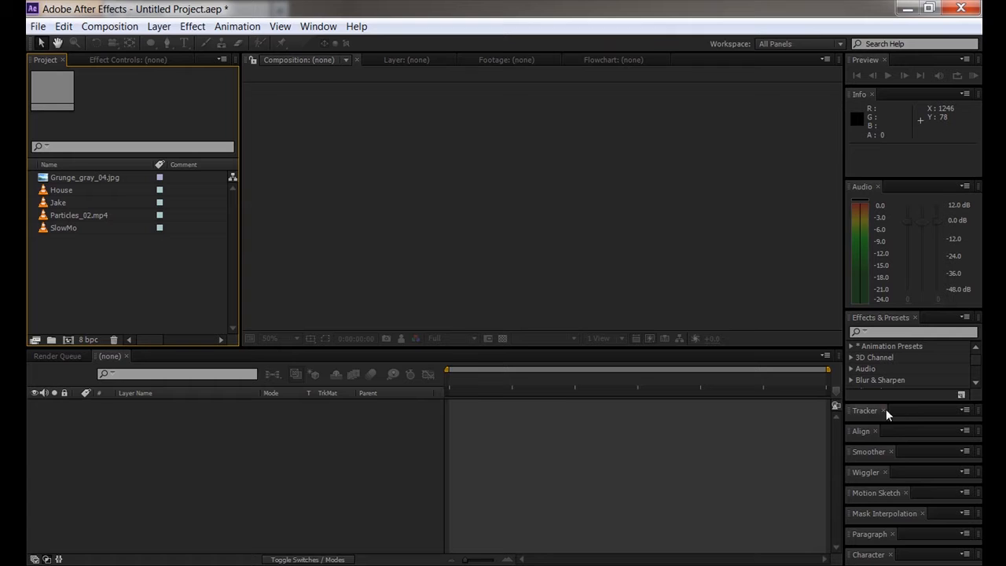
- Close the Align, Smoother, Wiggler, Motion Sketch, Mask Interpolation and Audio panels on the right
click(876, 431)
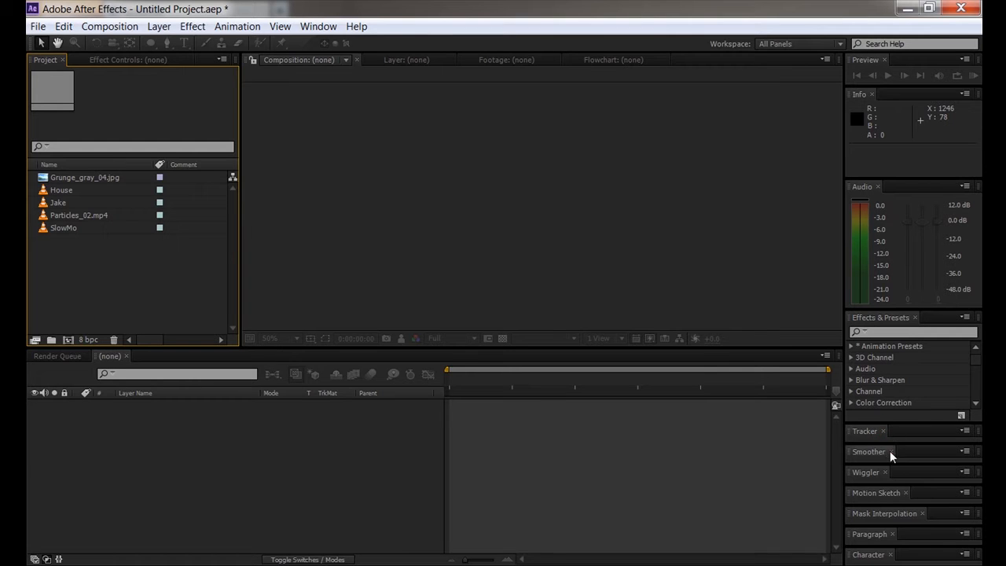
click(890, 451)
click(884, 473)
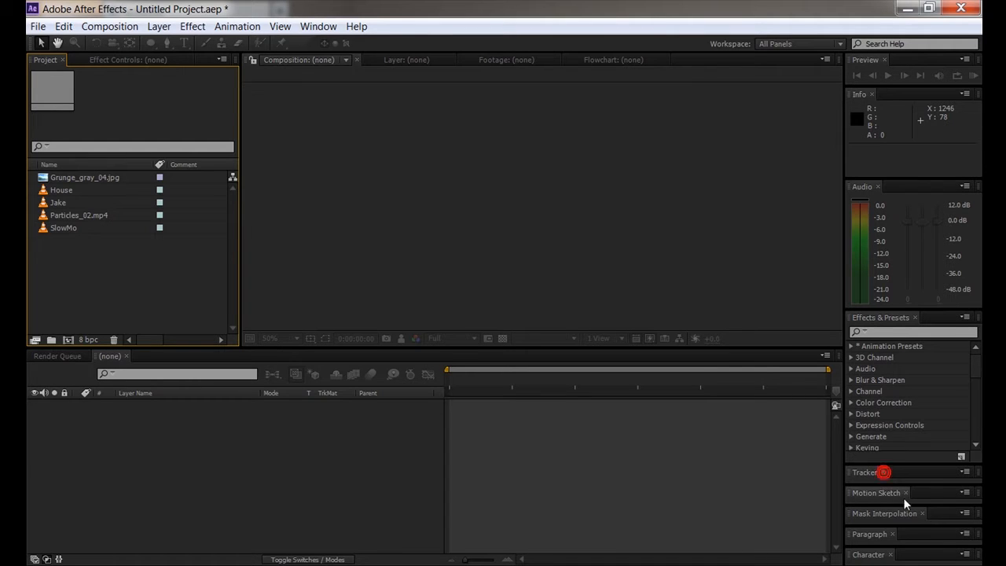
click(906, 493)
click(922, 513)
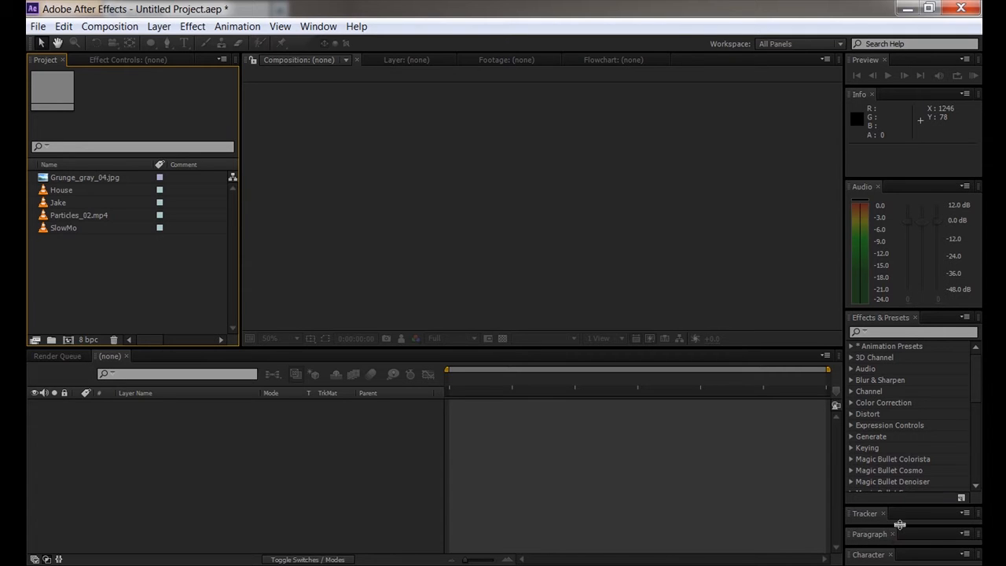
click(898, 528)
click(878, 186)
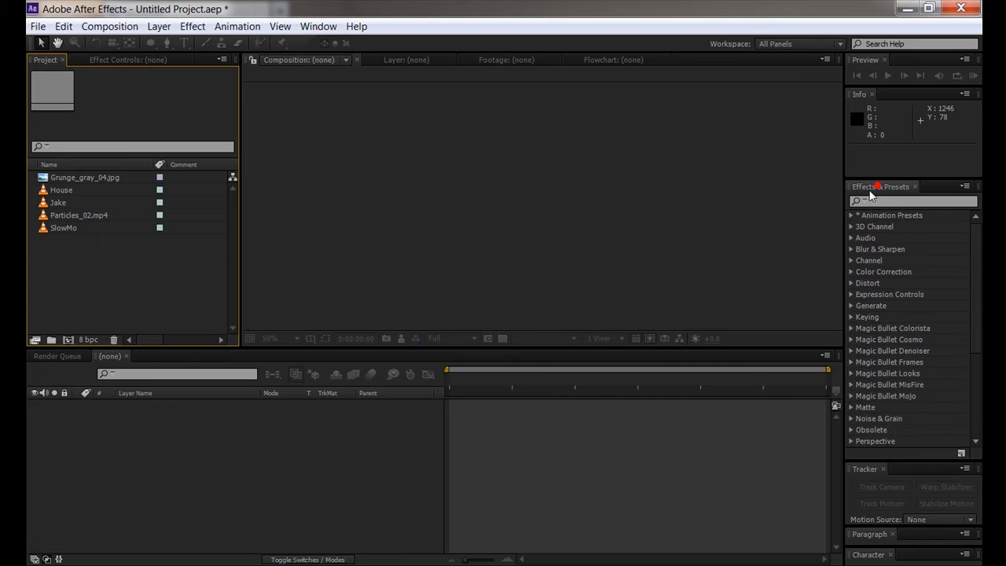
- Check the Workspace dropdown without changing it, then refocus the Project panel
click(809, 43)
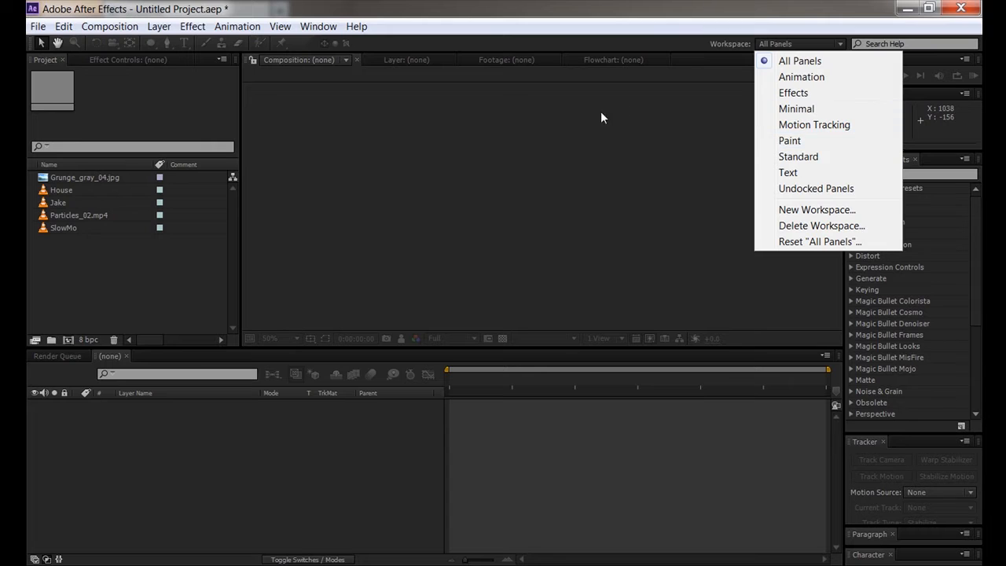
click(448, 191)
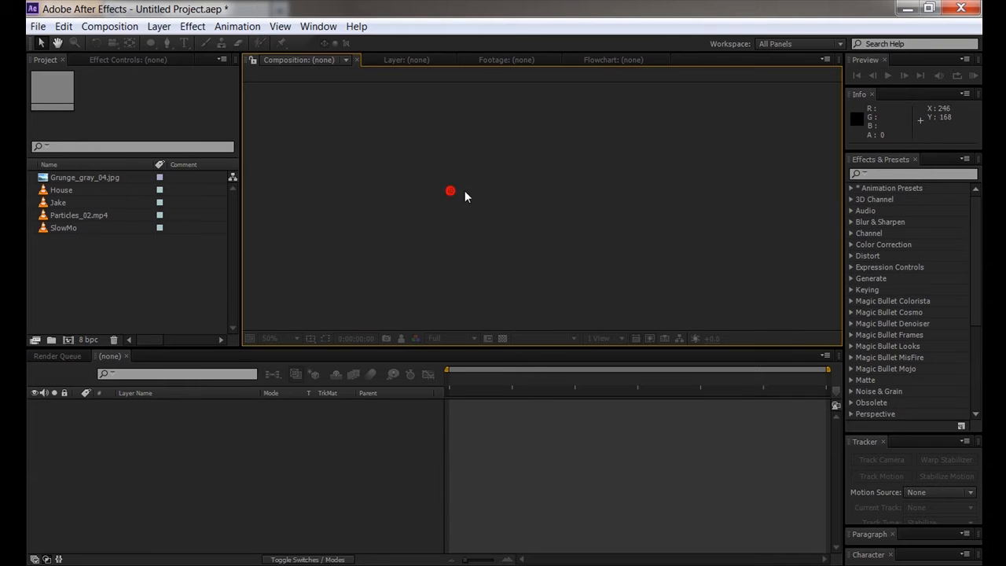
click(110, 248)
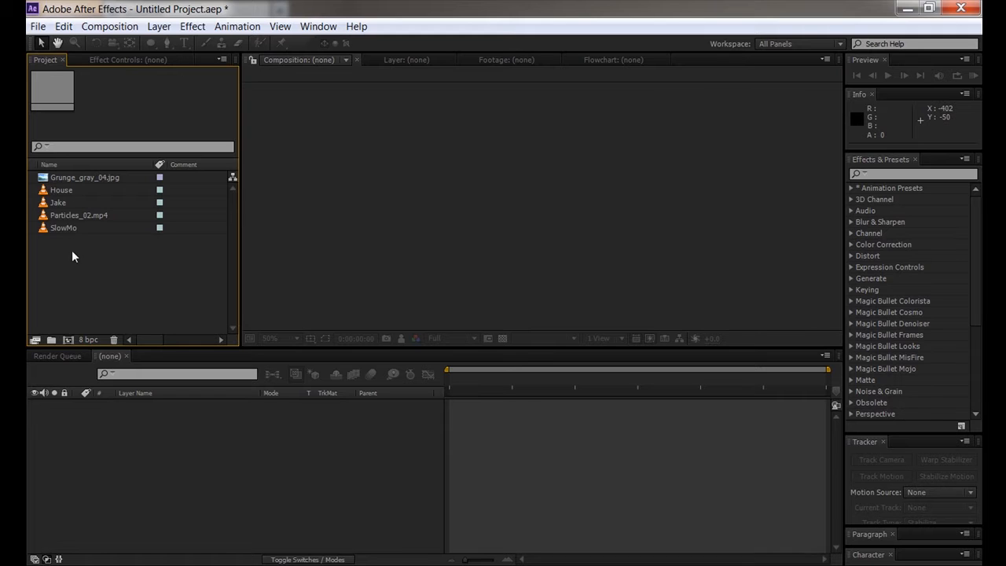
click(66, 177)
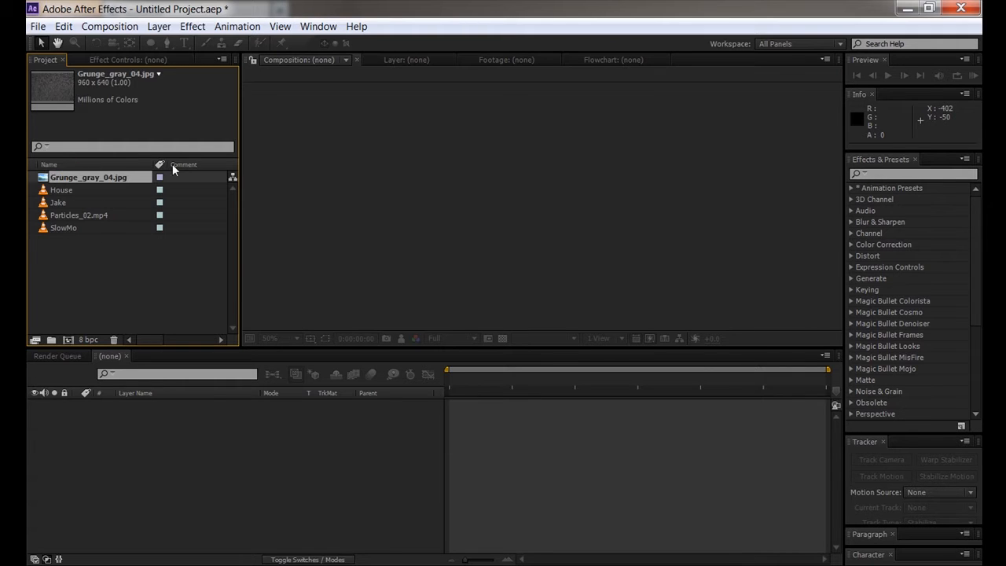
click(60, 190)
click(59, 202)
click(59, 215)
click(60, 227)
click(59, 214)
click(59, 202)
click(60, 190)
click(58, 202)
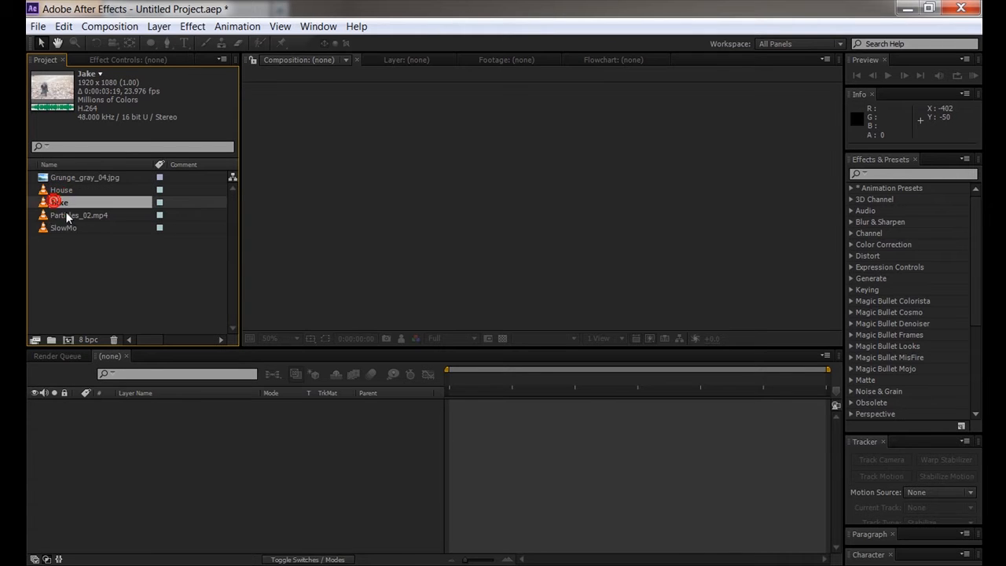
click(65, 214)
click(59, 202)
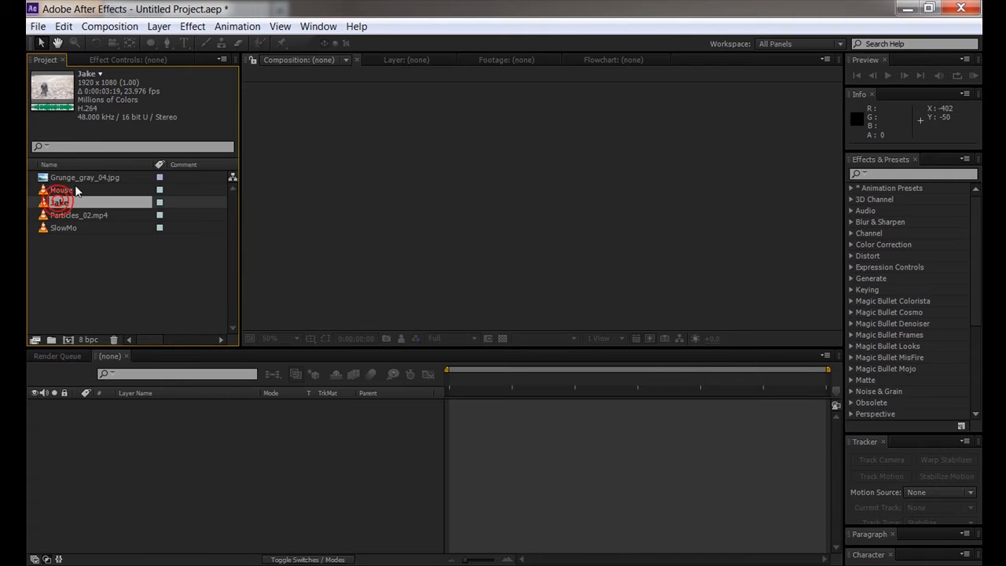
click(68, 177)
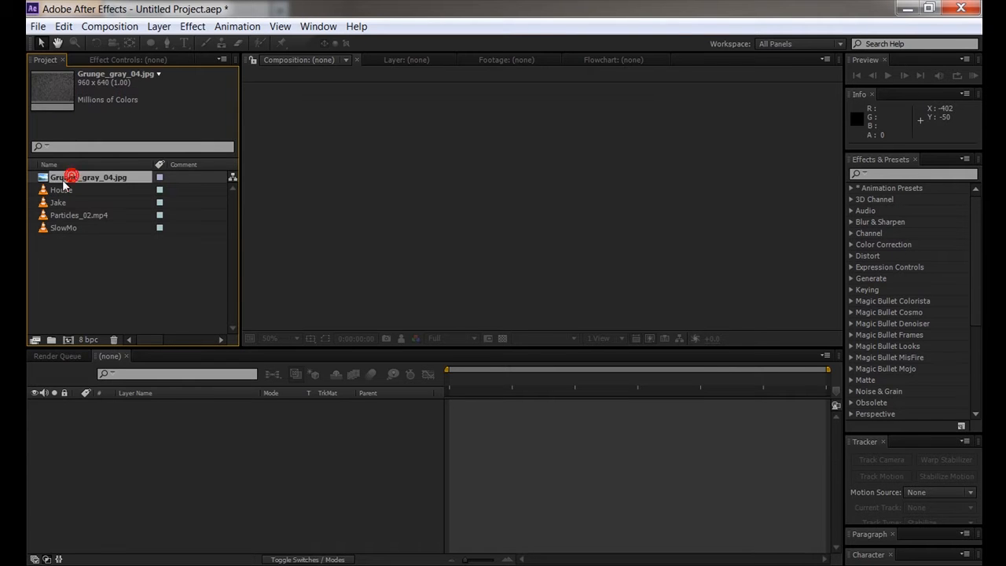
click(61, 190)
click(74, 228)
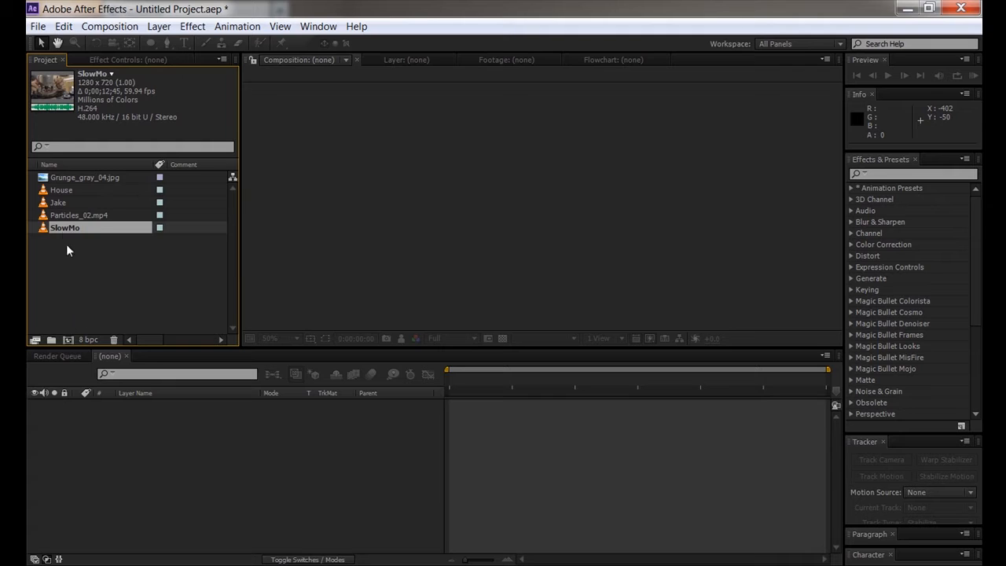
click(104, 254)
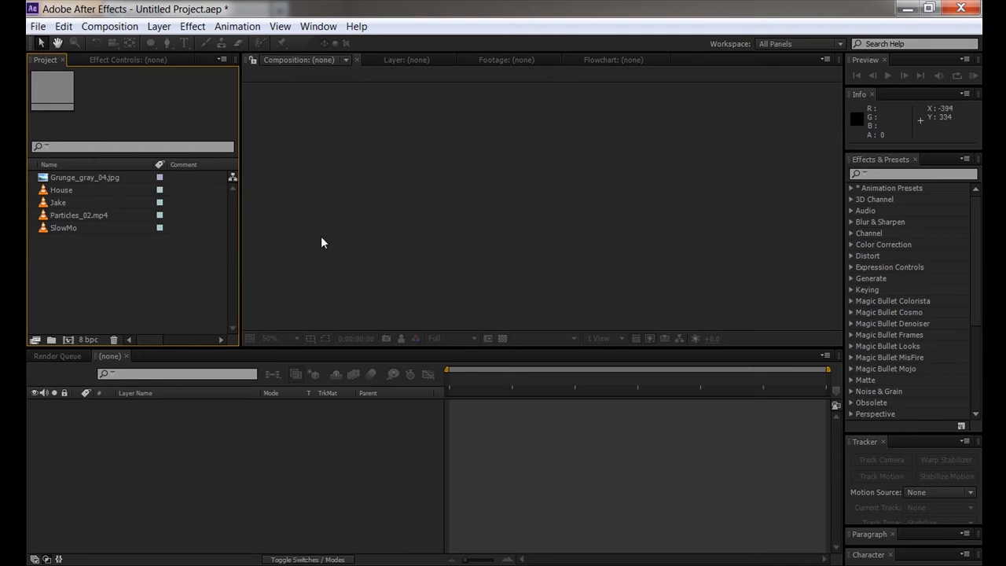
click(62, 201)
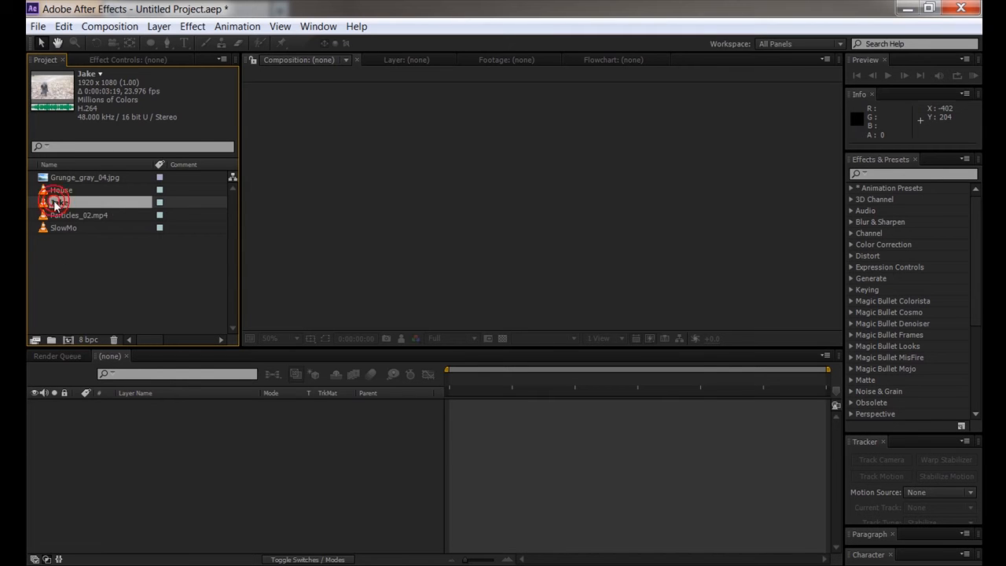
drag(55, 204, 69, 330)
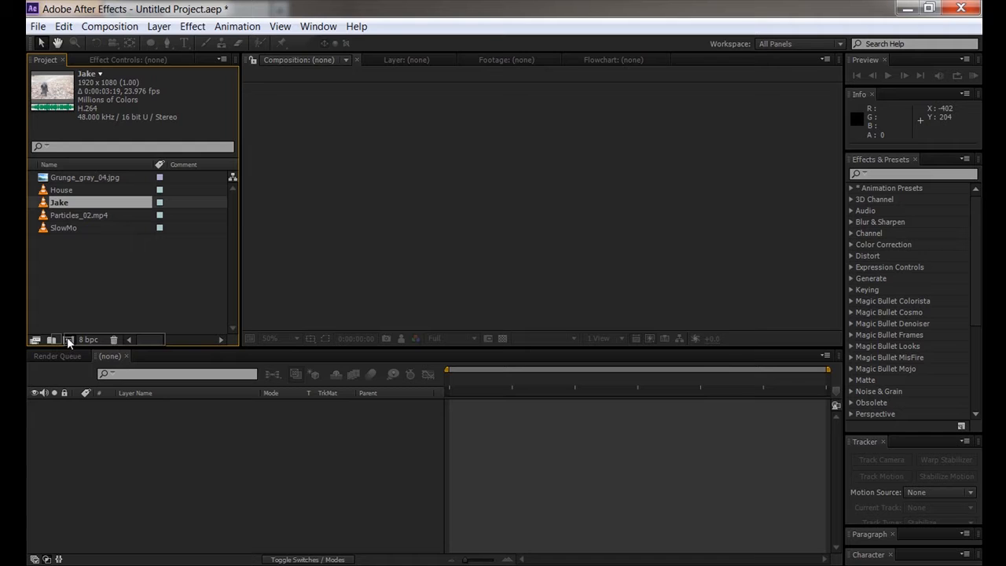
click(68, 339)
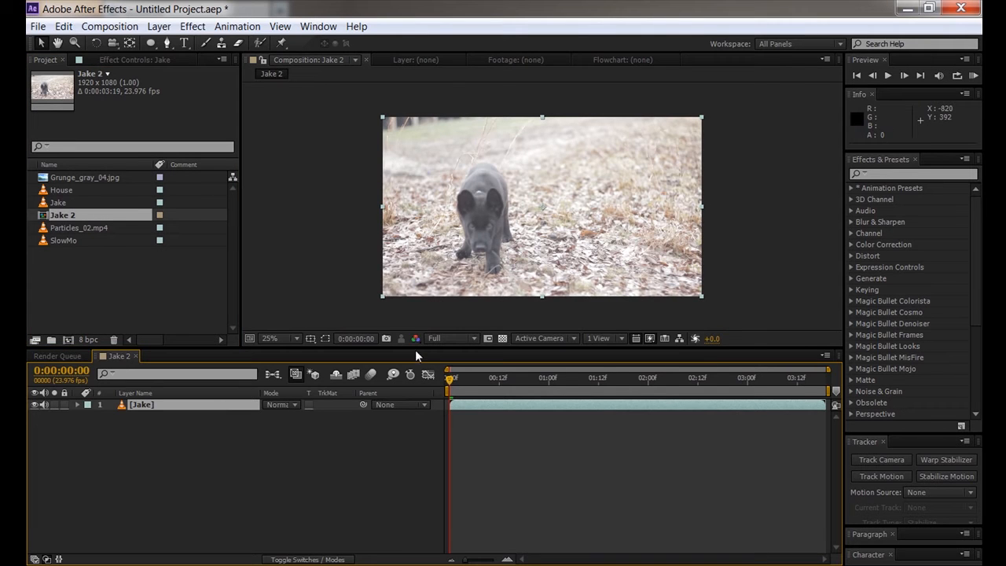
drag(450, 378, 712, 384)
scroll(424, 222, up, 1)
key(space)
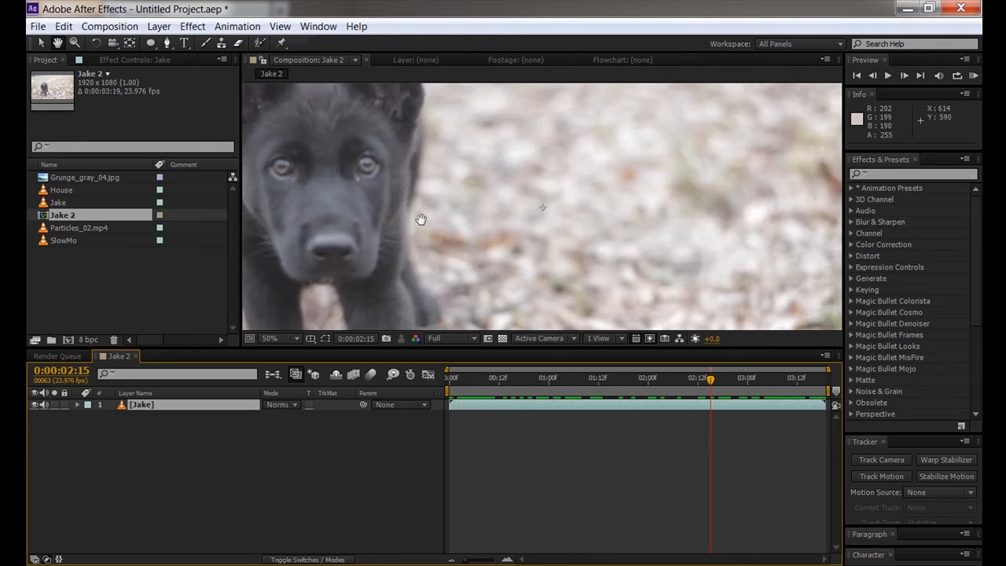
drag(359, 196, 462, 215)
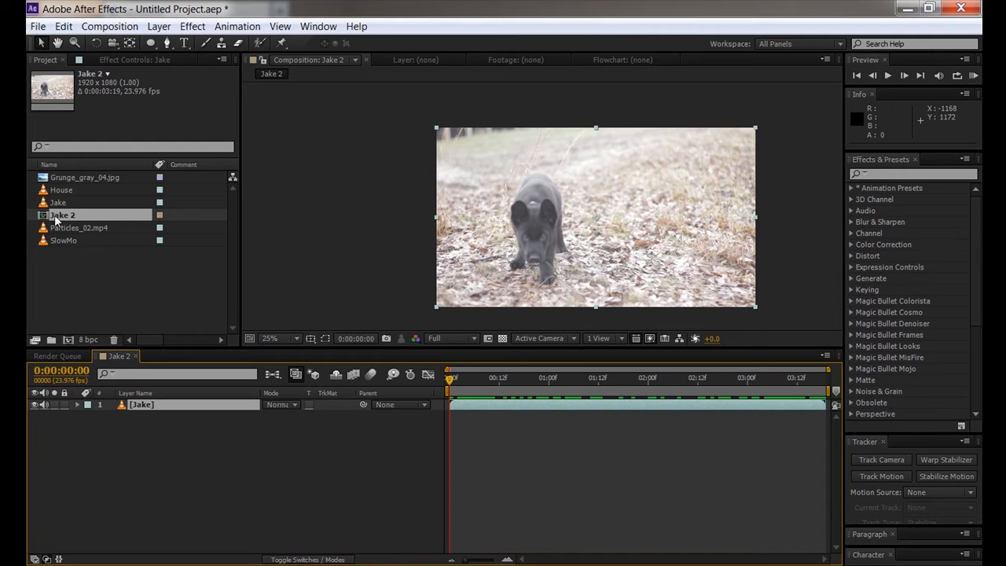
click(168, 434)
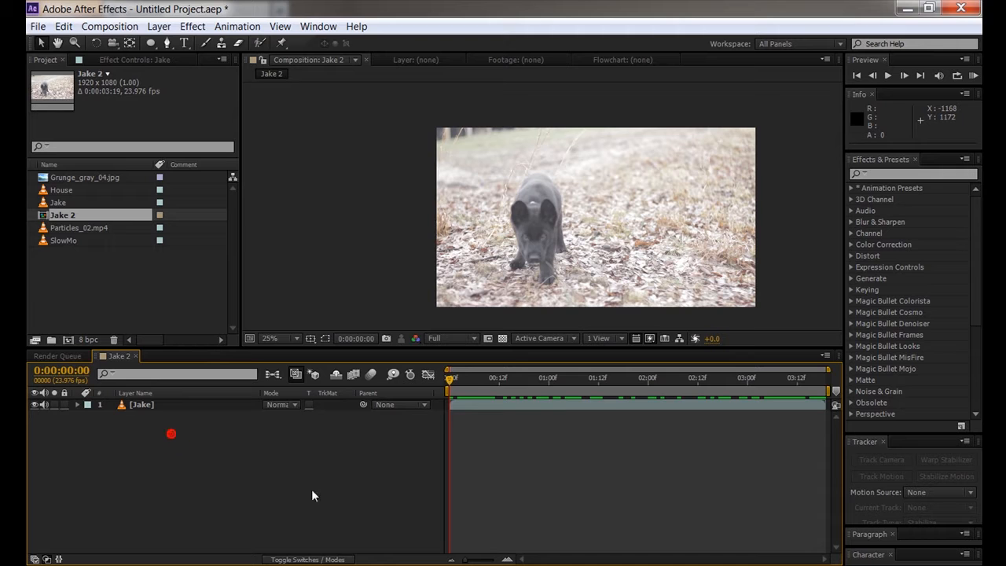
click(58, 218)
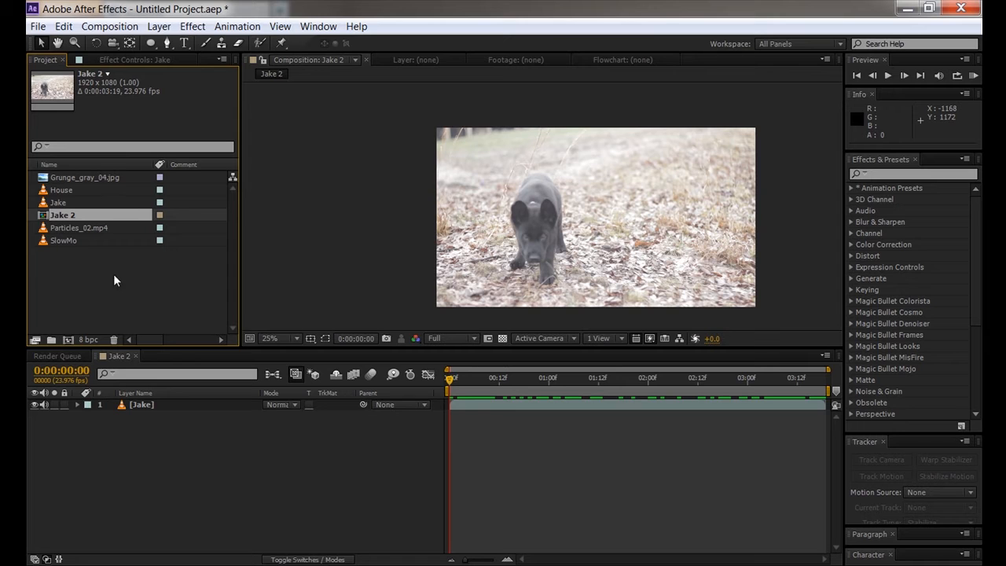
click(135, 355)
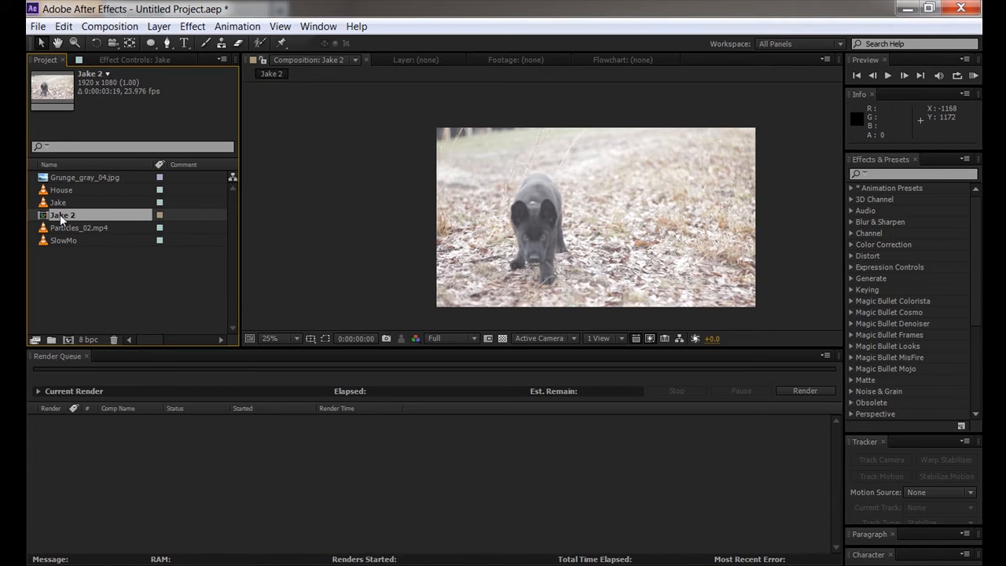
double_click(61, 217)
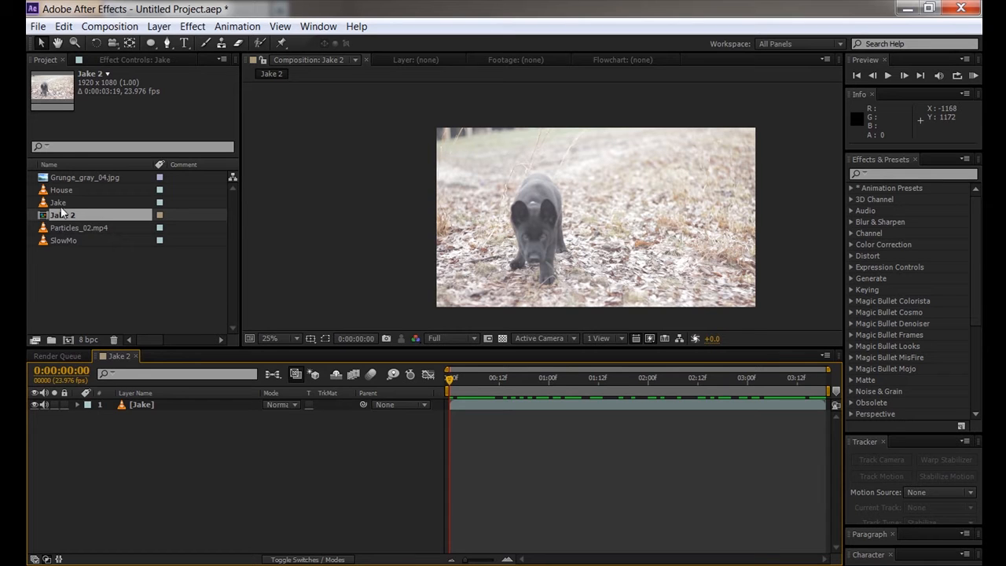
drag(65, 177, 144, 404)
drag(516, 269, 386, 338)
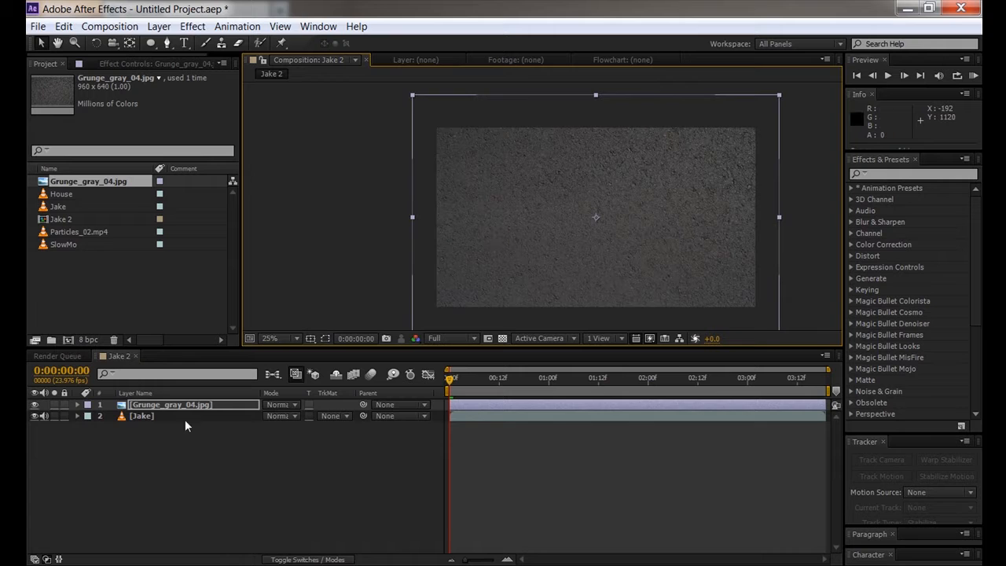
click(166, 424)
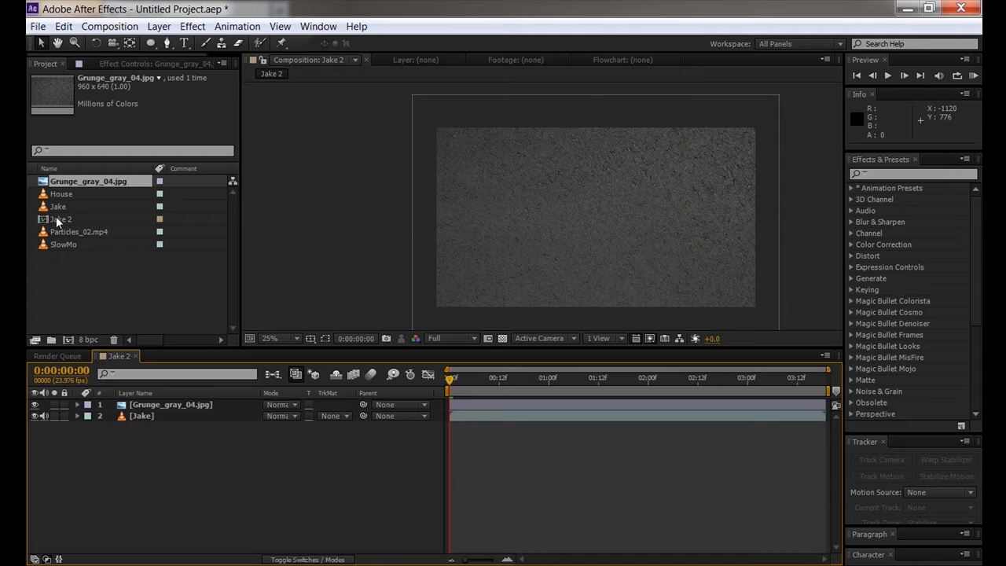
click(136, 356)
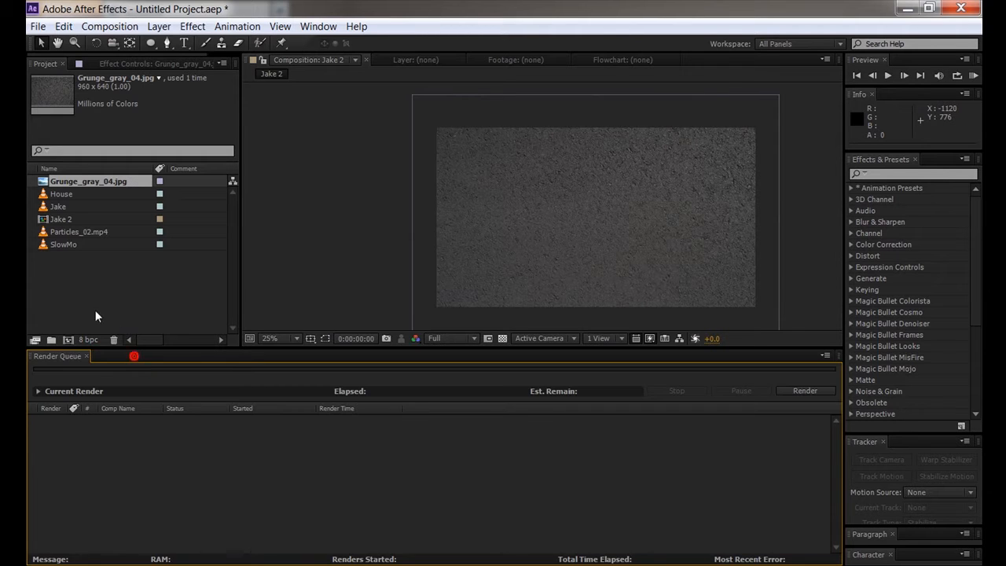
double_click(64, 222)
click(157, 404)
key(Delete)
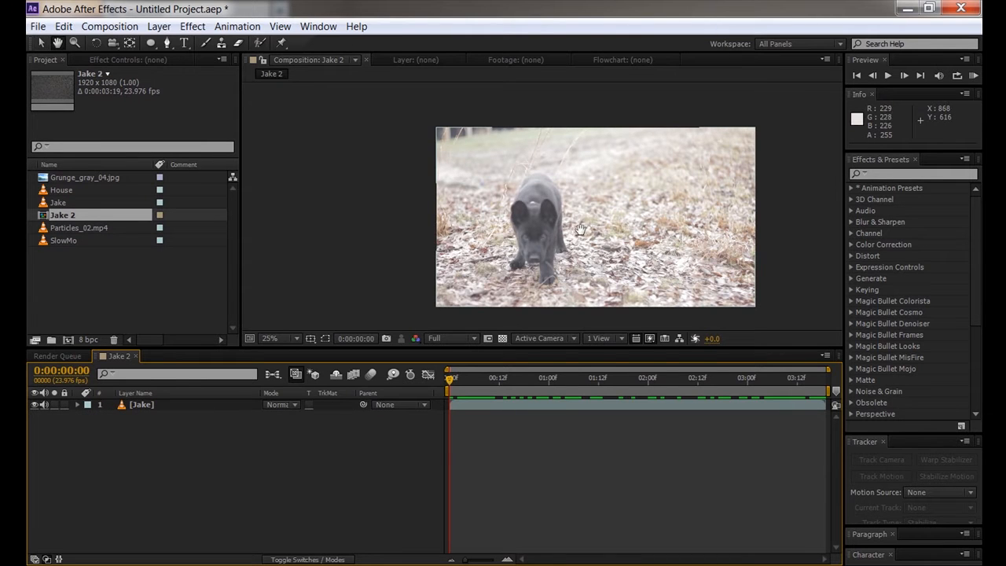
drag(580, 229, 545, 228)
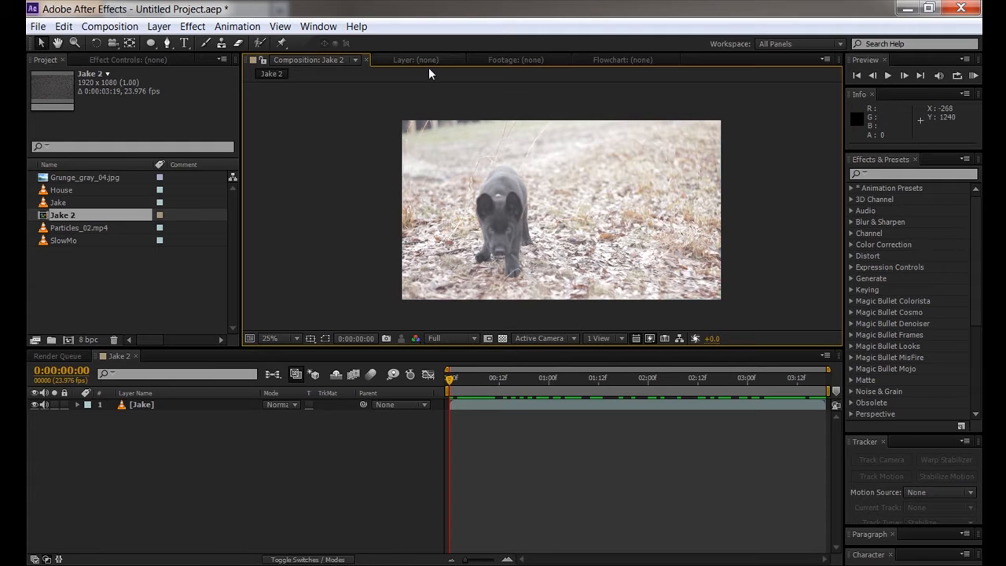
click(534, 188)
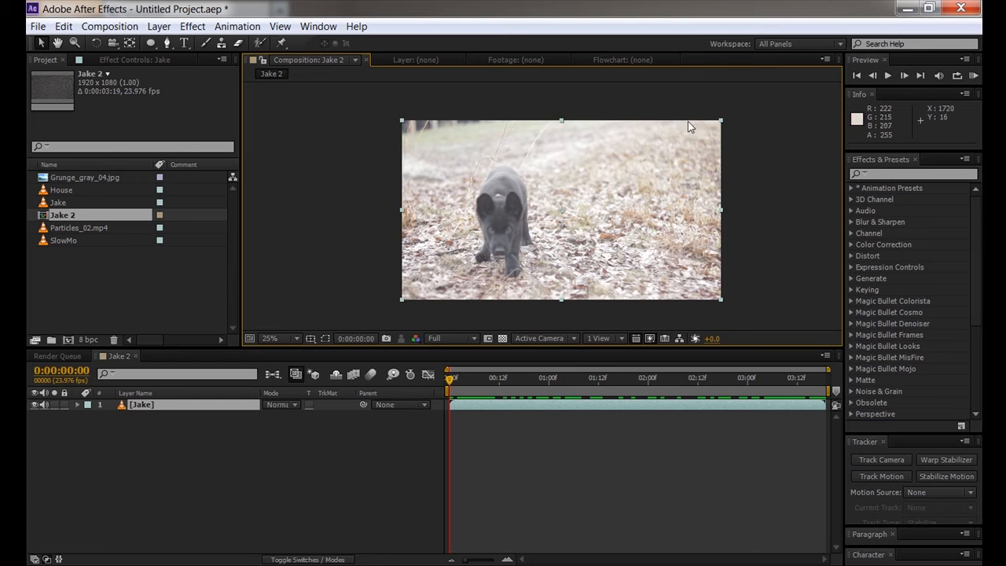
click(121, 30)
click(130, 66)
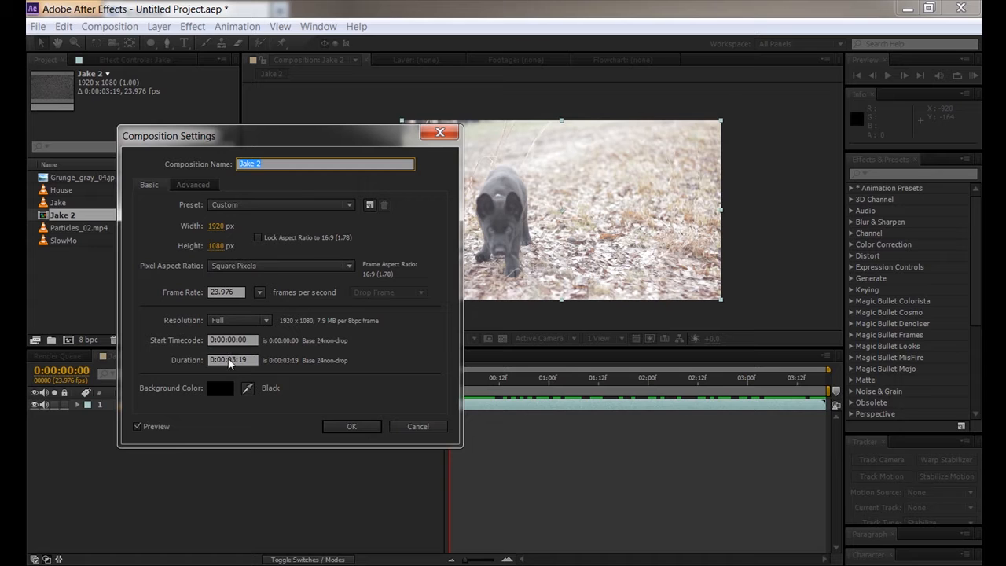
click(351, 428)
click(88, 283)
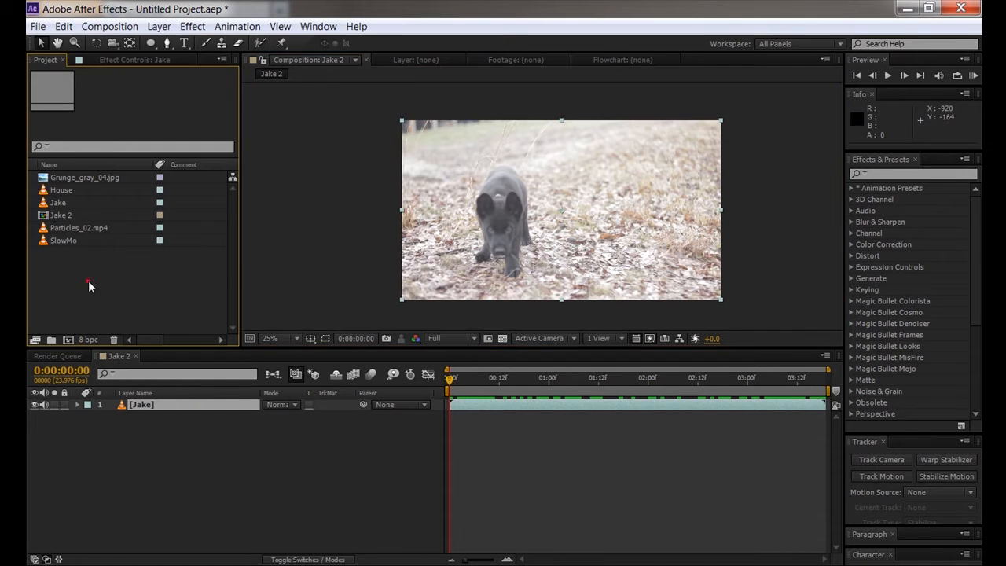
click(80, 179)
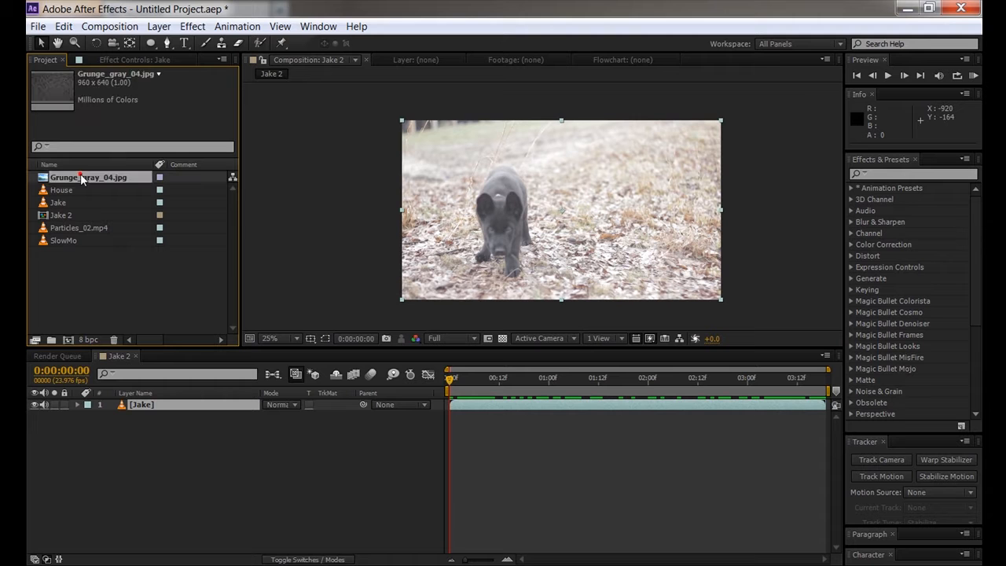
- Drag Grunge_gray_04.jpg onto the New Composition icon to create a 960x640, 23.976 fps comp
click(490, 377)
drag(505, 378, 724, 402)
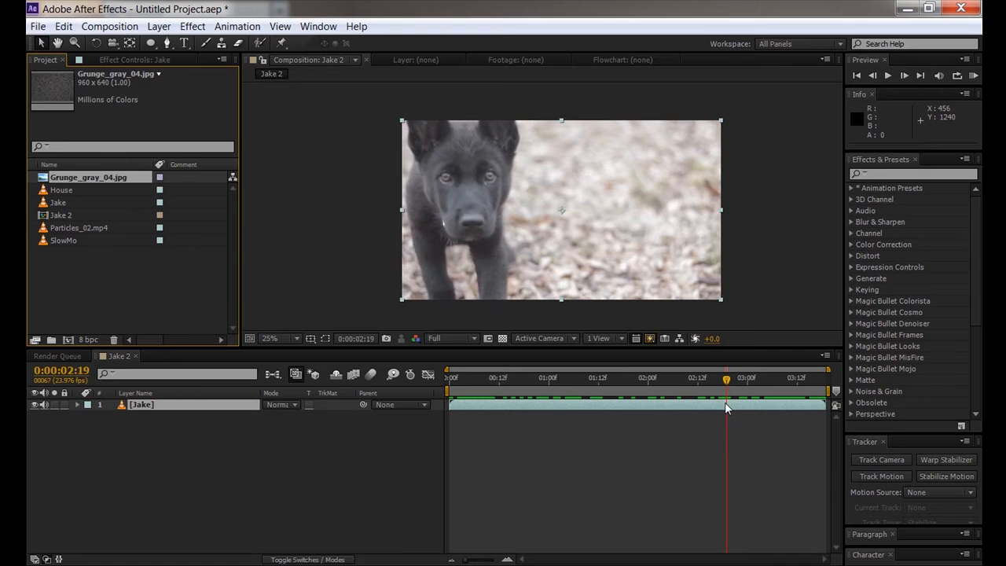
drag(123, 176, 68, 340)
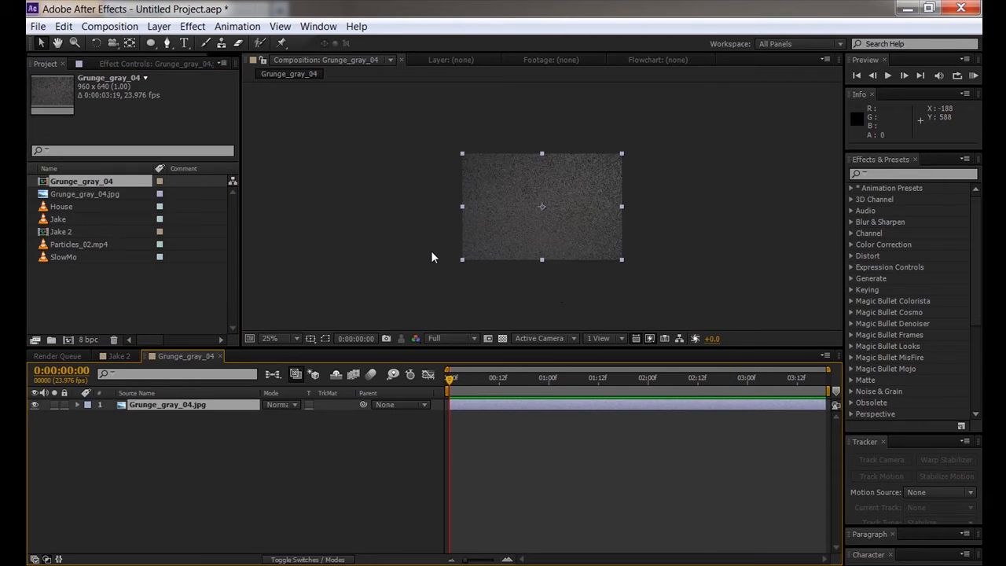
scroll(516, 219, up, 1)
scroll(518, 209, up, 2)
- In Composition Settings, change Grunge_gray_04's duration from 0:00:03:19 to 0:00:10:19
scroll(521, 206, down, 2)
click(109, 26)
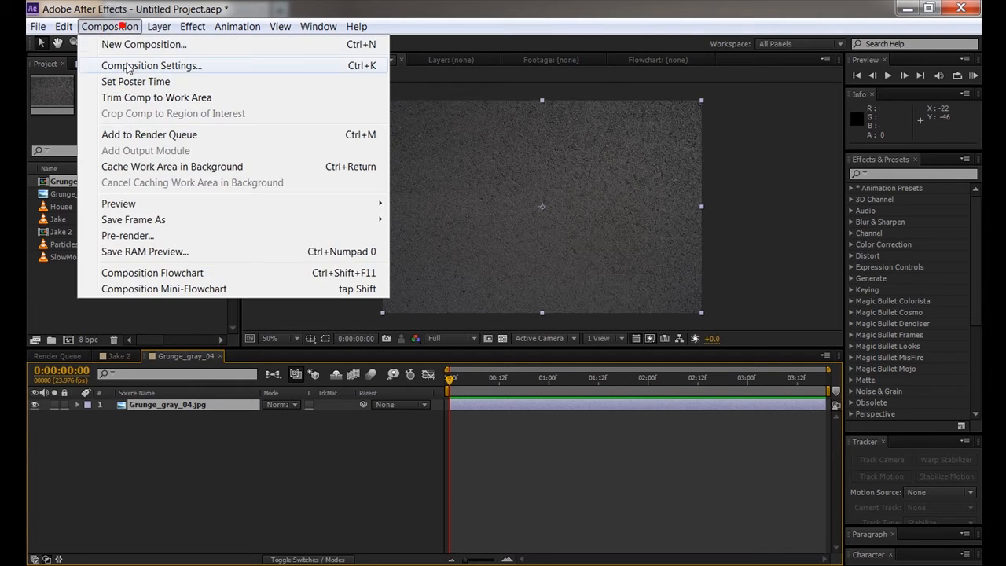
click(127, 67)
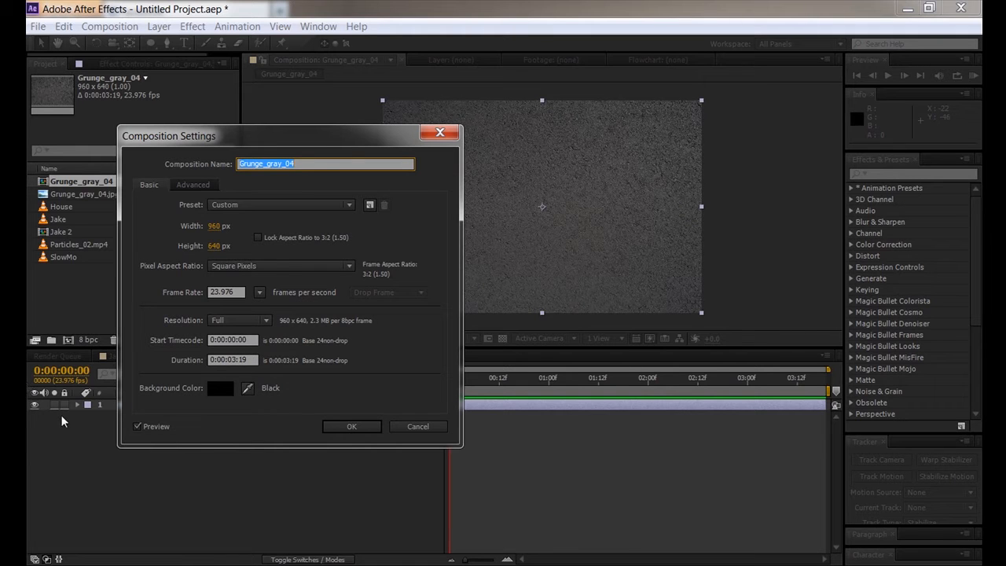
click(248, 359)
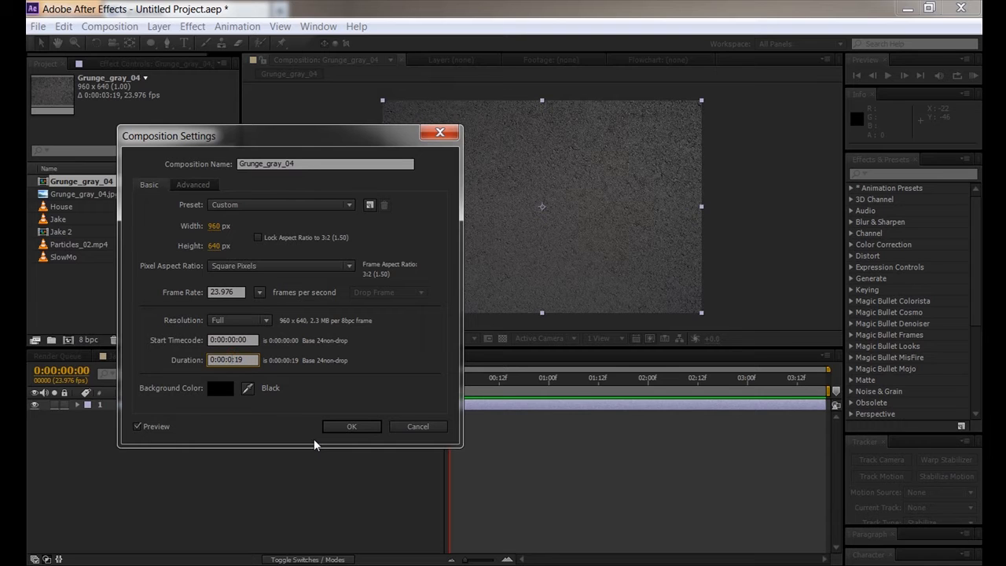
text(10)
click(346, 426)
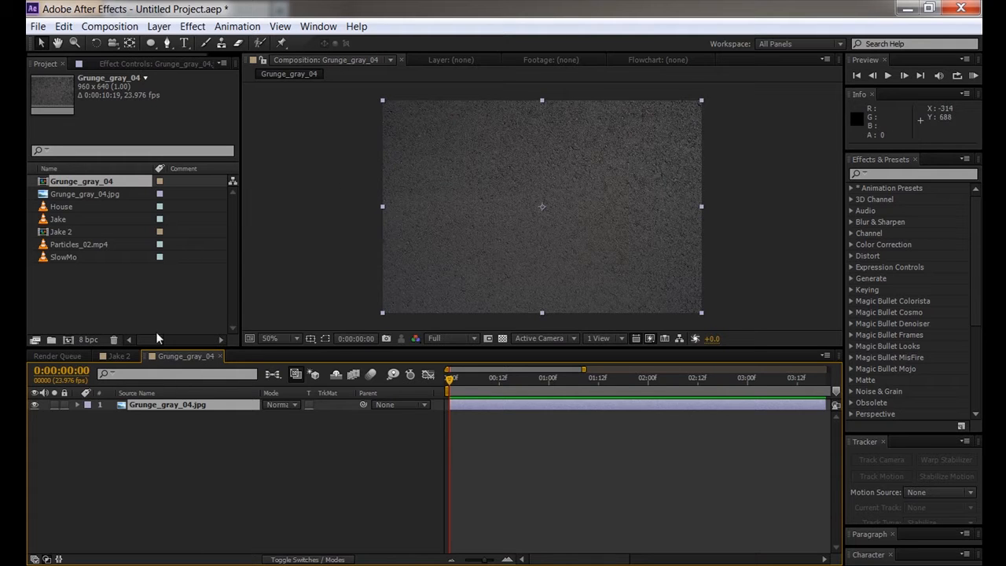
- Add Particles_02.mp4 as the top layer above the grunge image in Grunge_gray_04
click(219, 443)
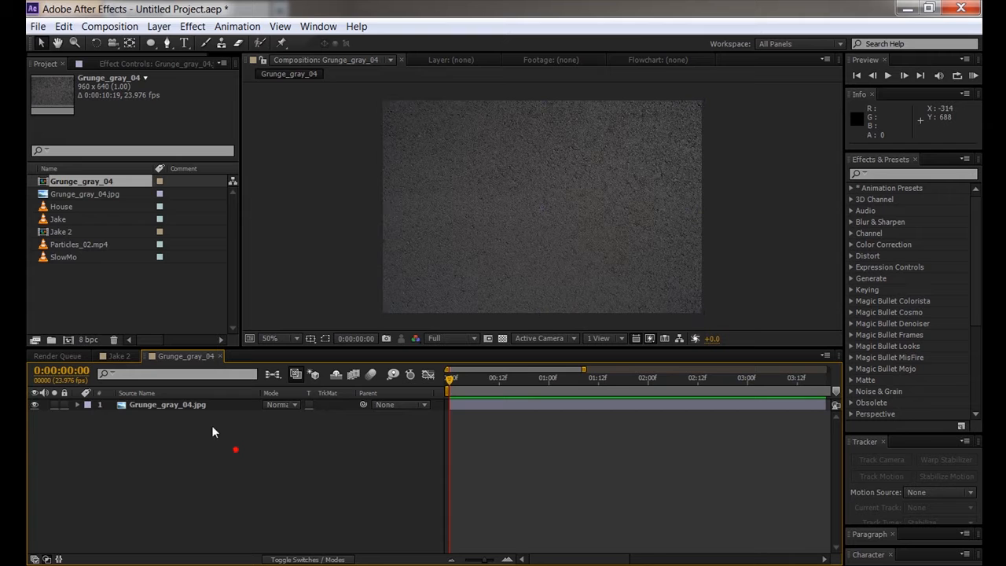
click(118, 356)
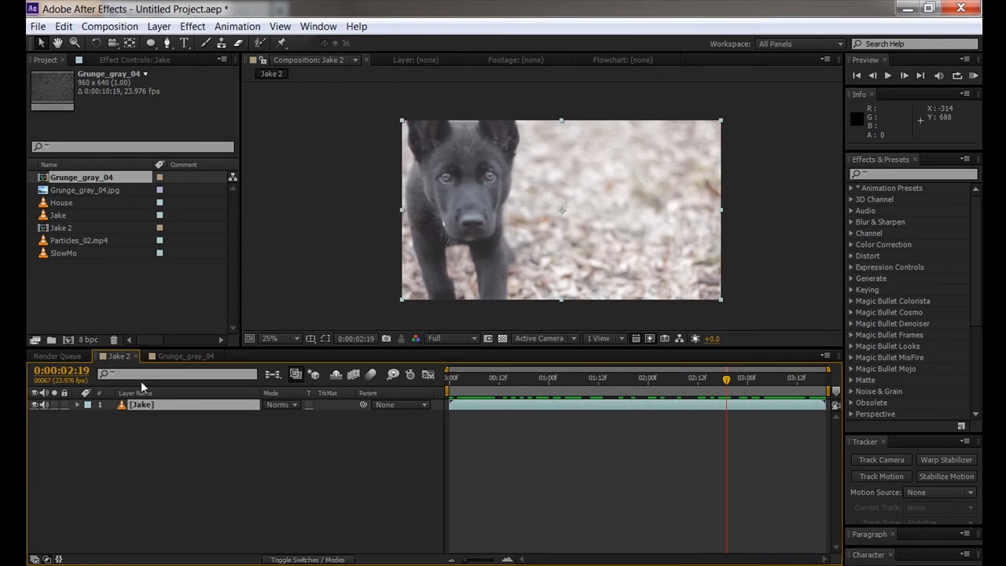
click(179, 357)
click(59, 239)
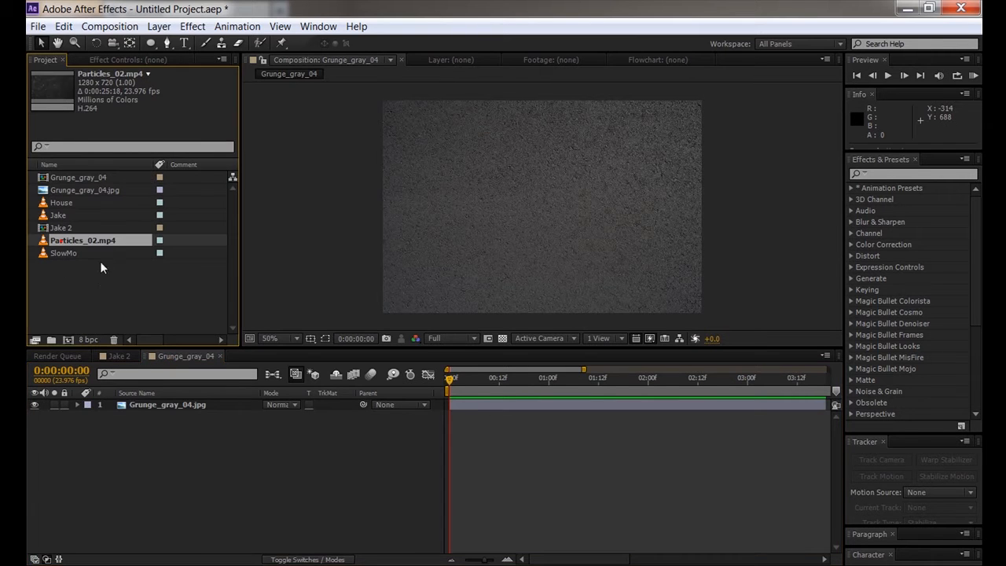
drag(135, 386, 130, 407)
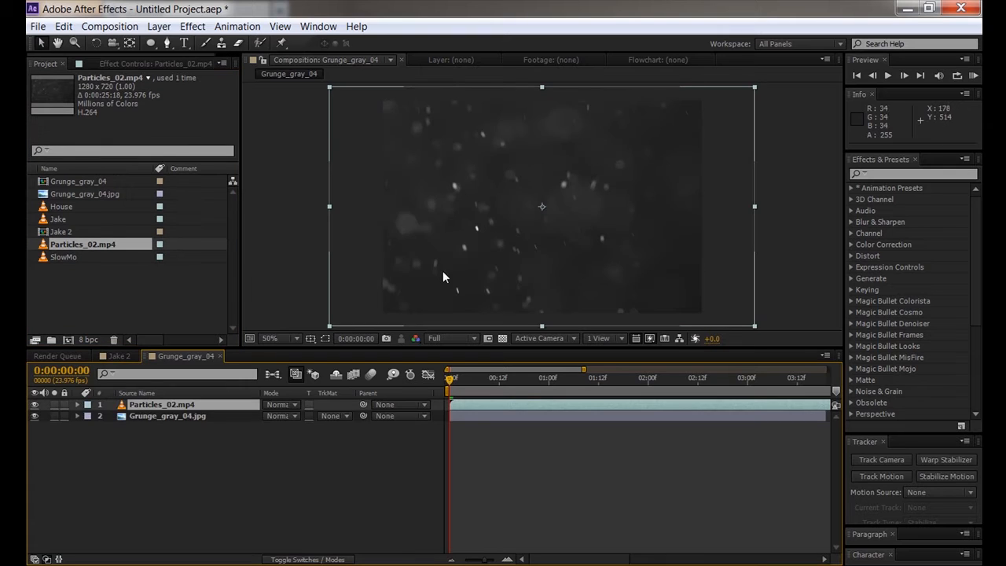
- Set the particles layer's blend mode to Screen, preview it, then go back to Jake 2
click(283, 404)
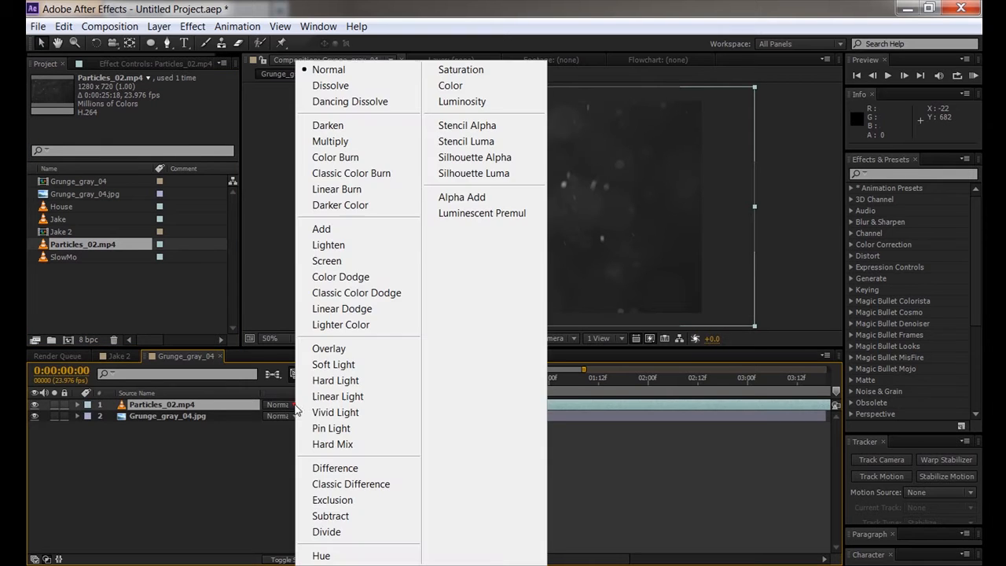
click(329, 260)
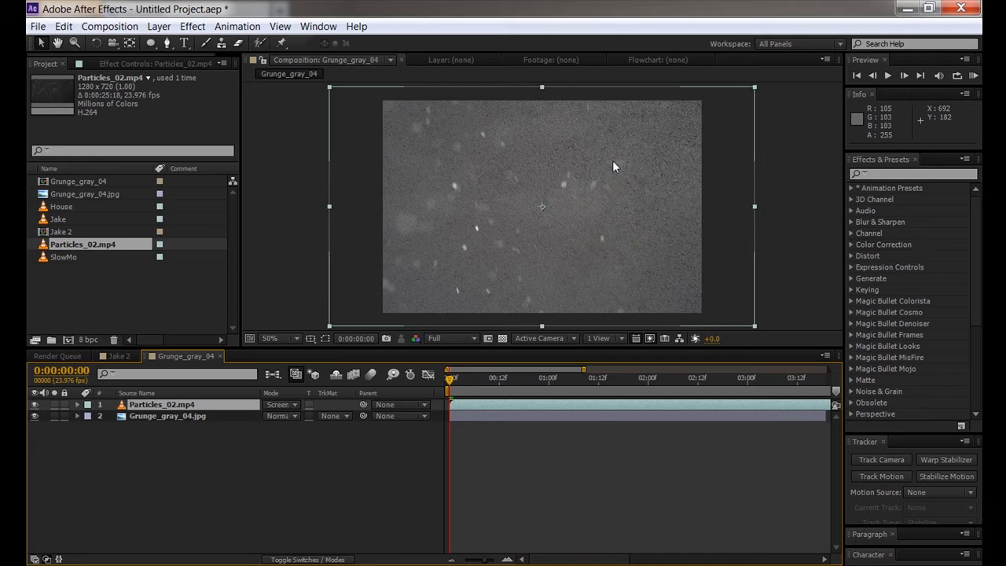
key(space)
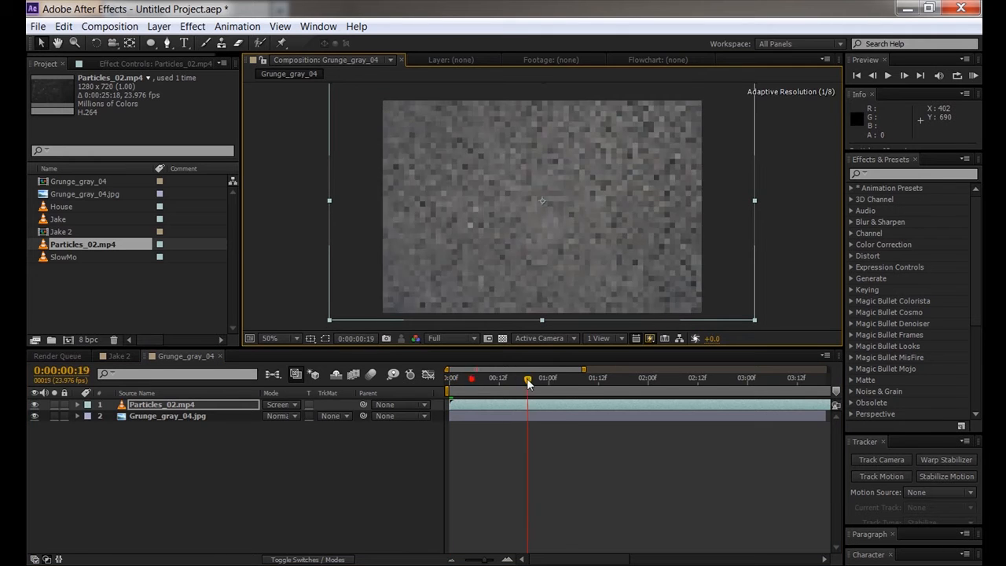
click(119, 355)
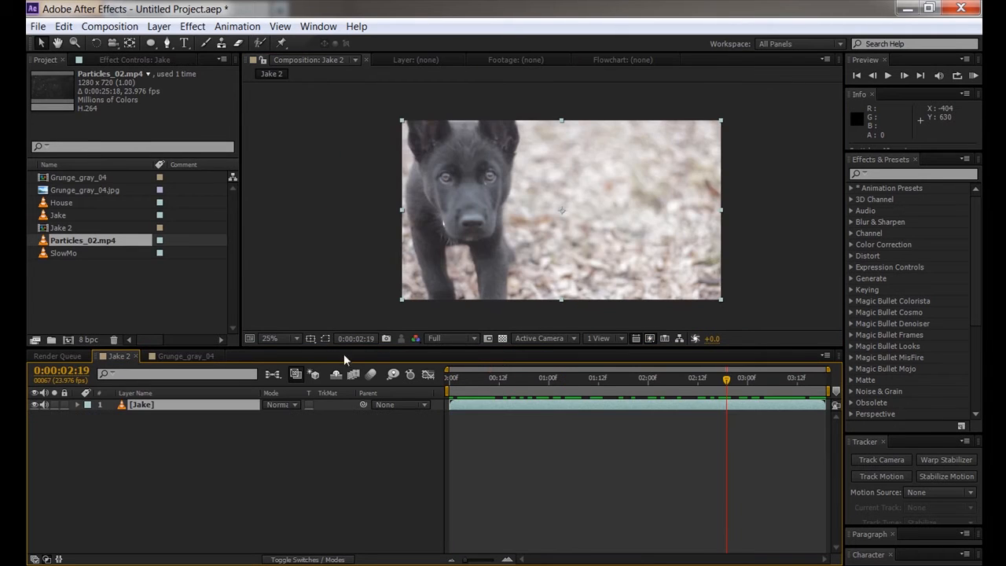
click(99, 297)
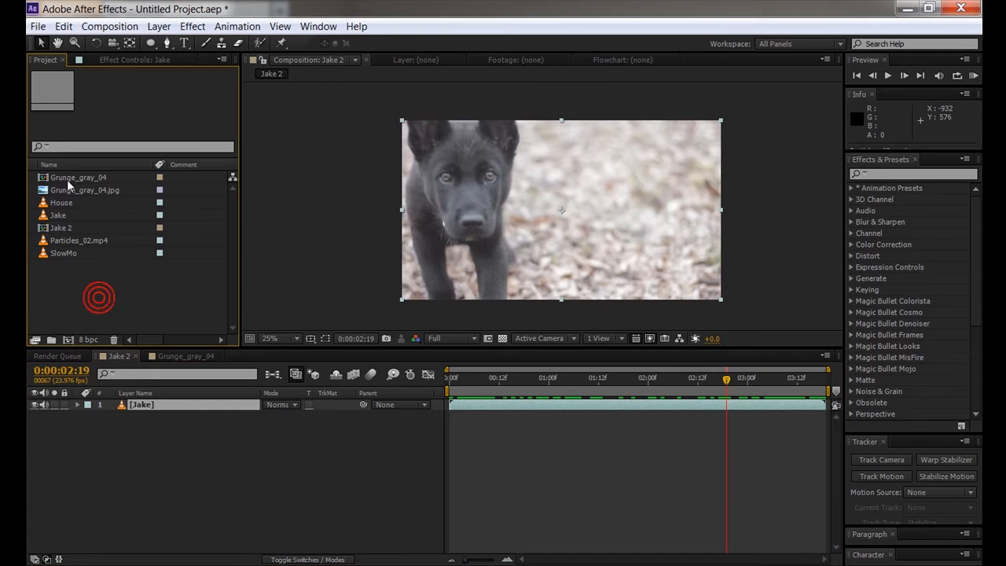
click(69, 177)
drag(68, 177, 157, 421)
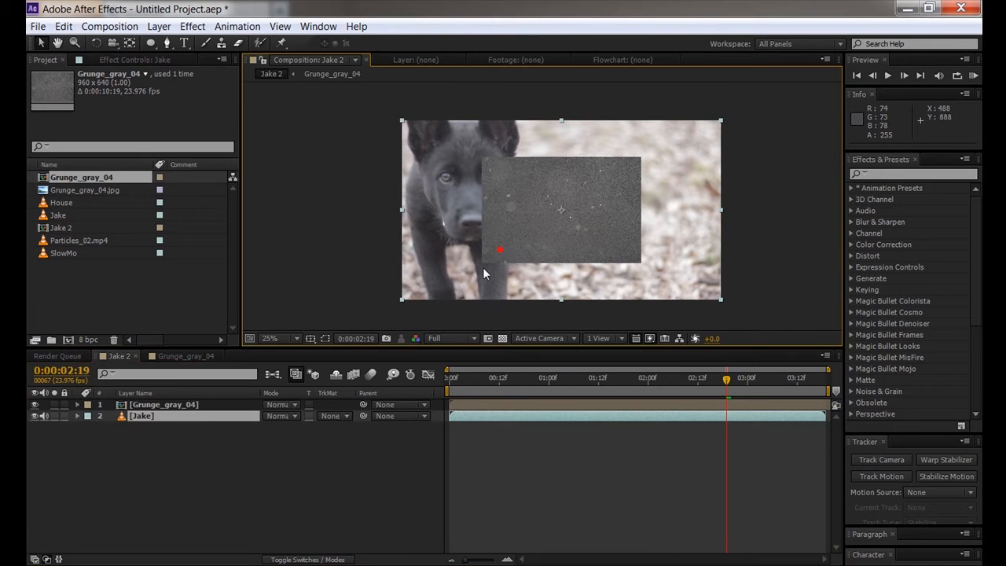
click(169, 404)
drag(481, 261, 362, 321)
click(291, 405)
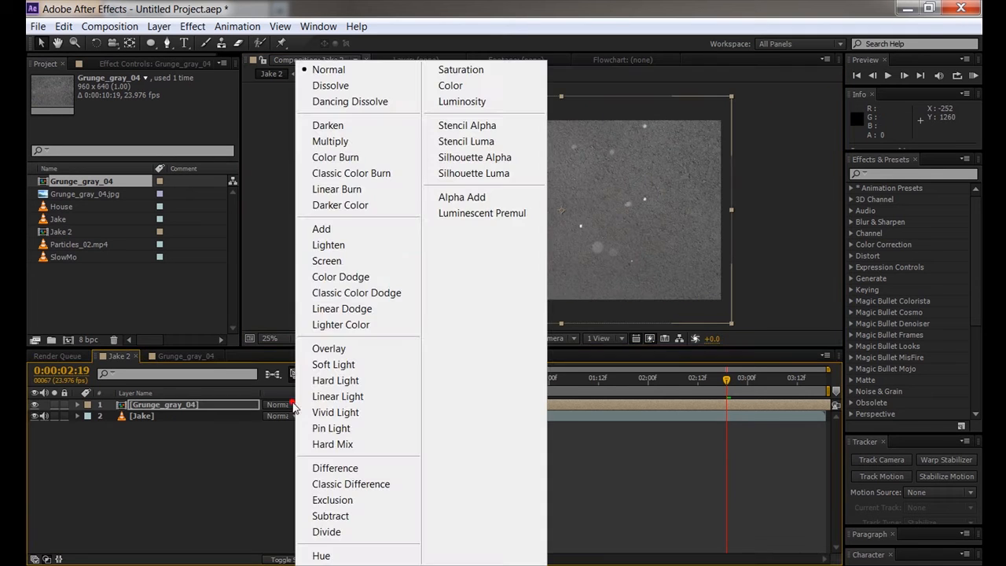
click(338, 141)
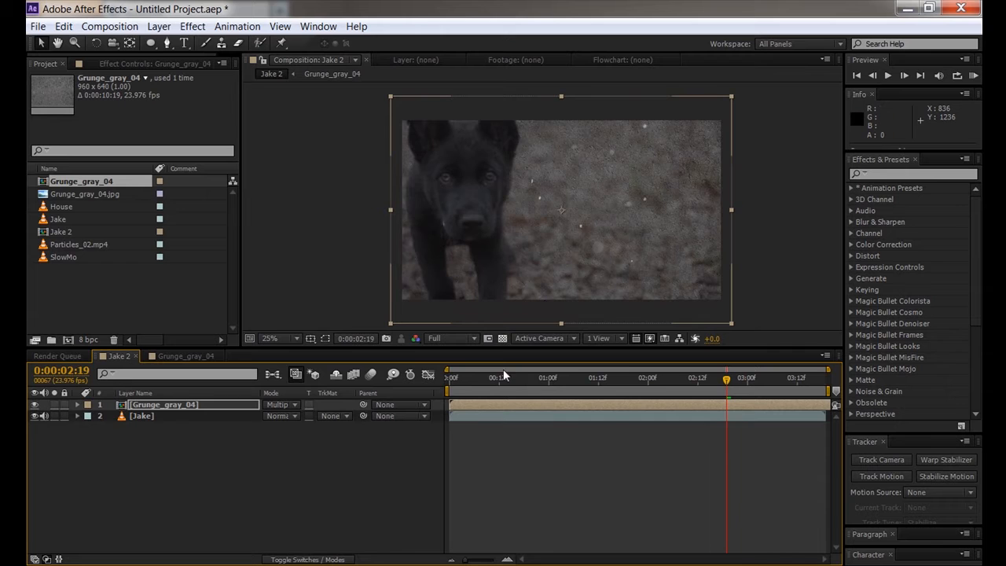
drag(477, 378, 711, 373)
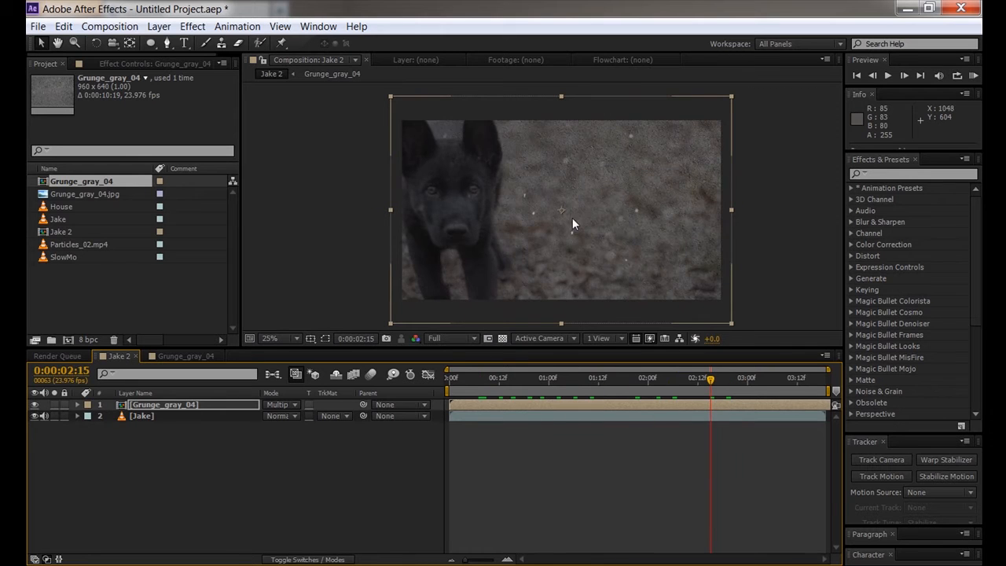
click(34, 405)
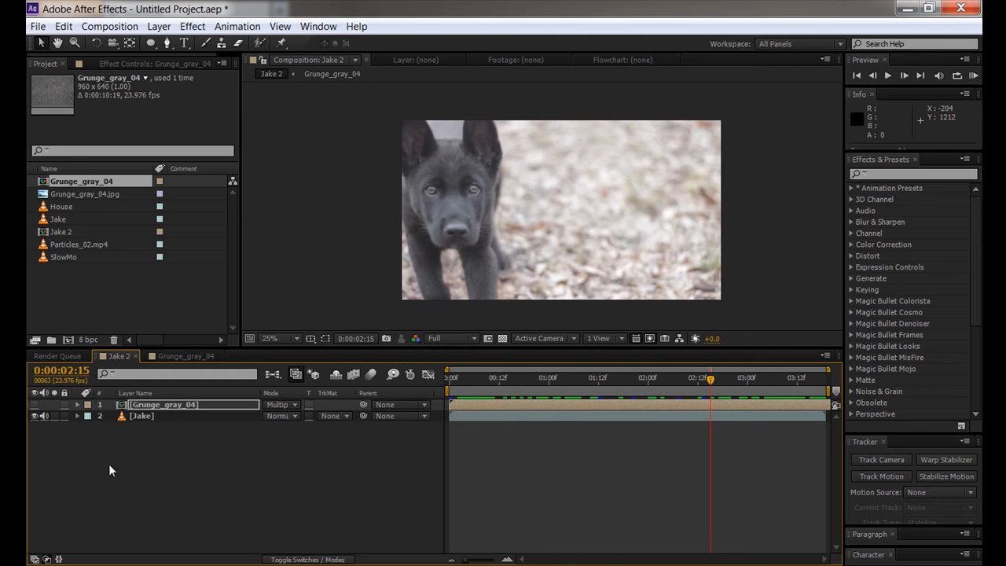
click(100, 274)
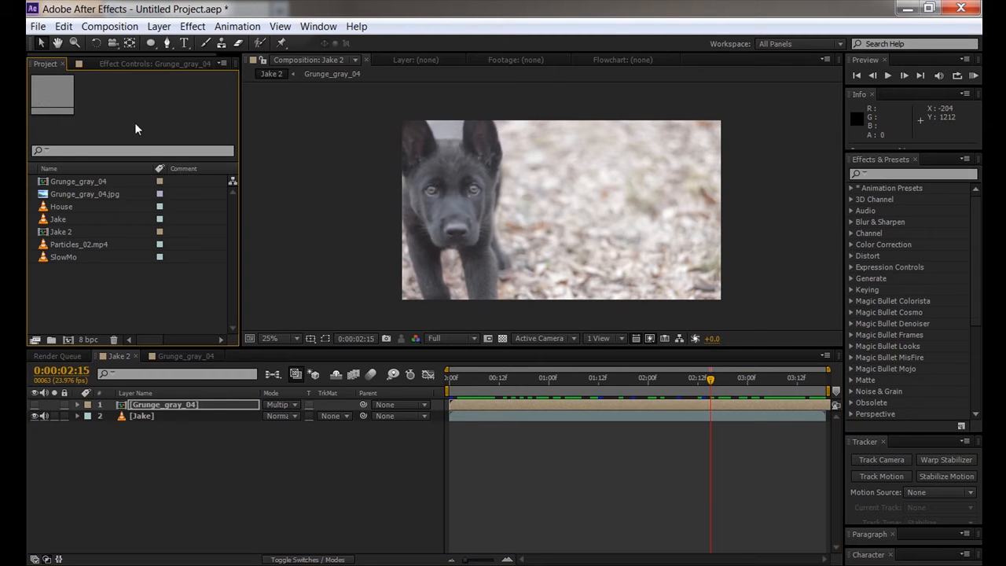
click(151, 406)
key(Delete)
click(138, 404)
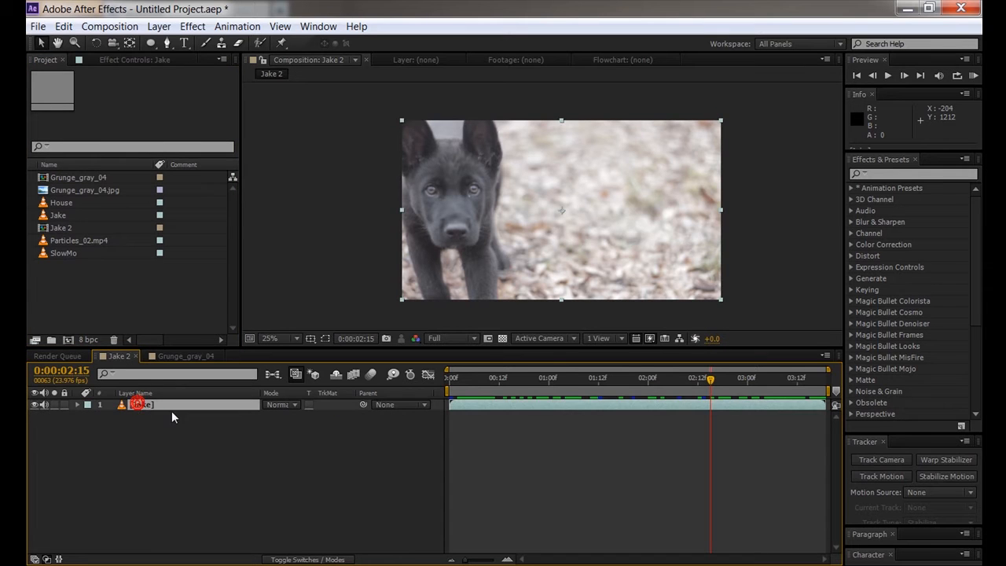
- Select the Jake layer and zoom and pan around the composition view to inspect it
click(124, 58)
scroll(481, 198, up, 1)
scroll(481, 198, down, 1)
key(space)
drag(478, 196, 405, 220)
scroll(516, 211, up, 1)
key(space)
key(space)
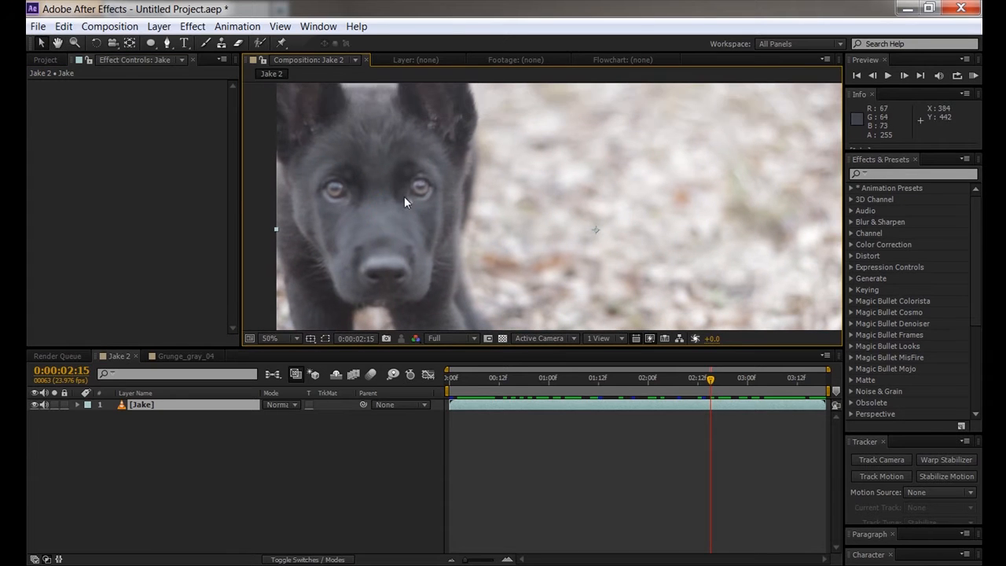
scroll(516, 206, down, 1)
key(space)
drag(604, 219, 561, 200)
click(139, 404)
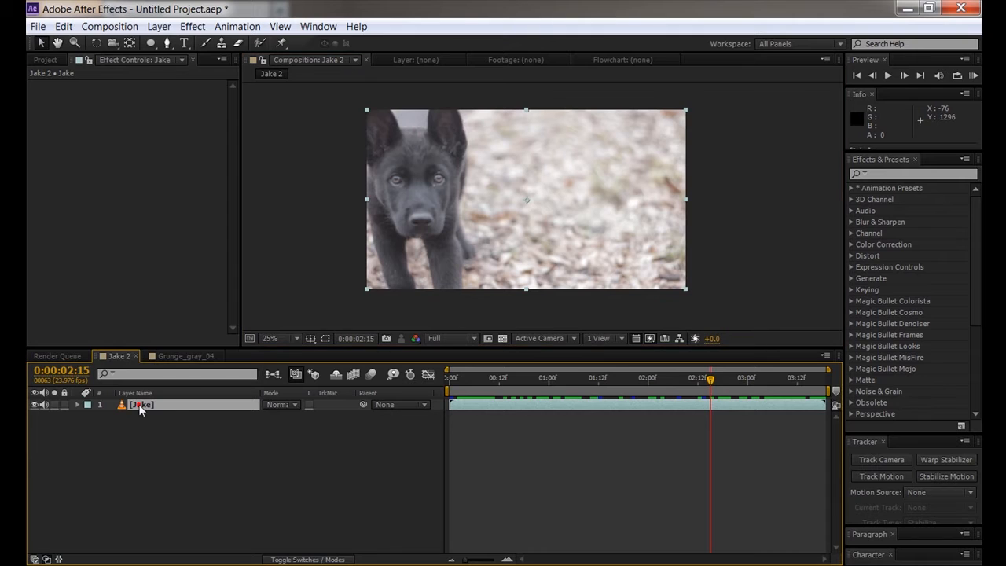
click(173, 429)
- Apply Effect > Color Correction > Curves to the selected Jake layer
click(193, 26)
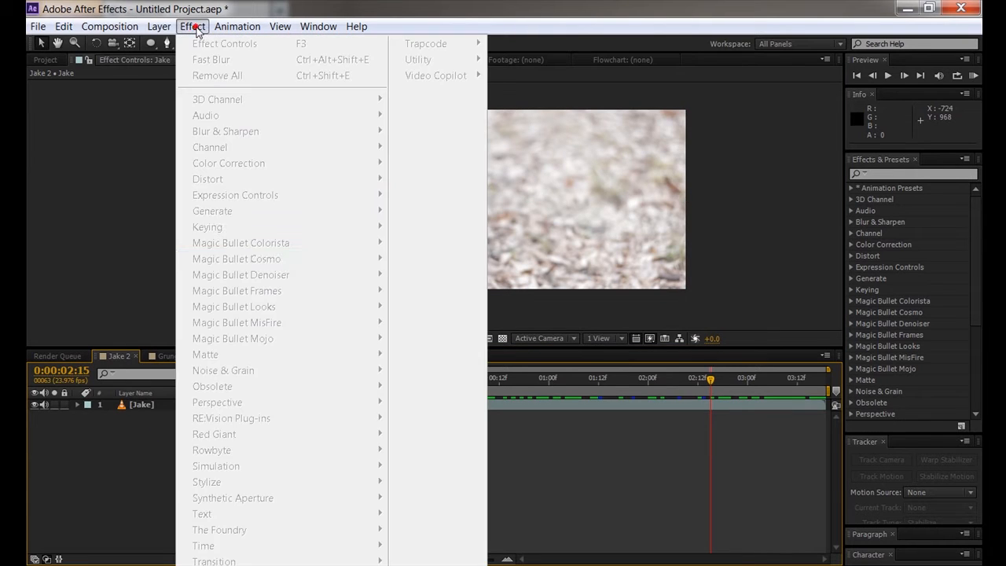
click(163, 448)
click(141, 403)
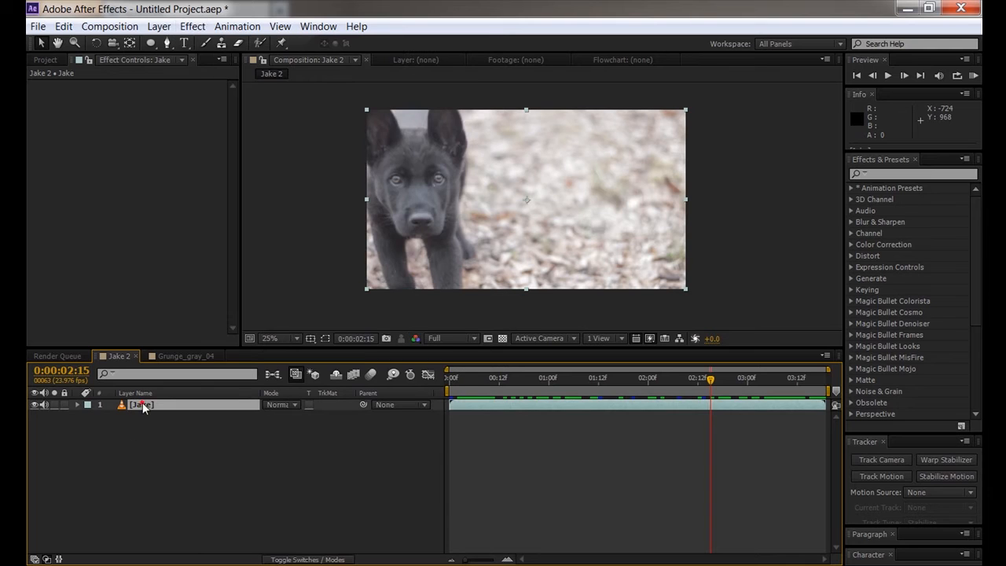
click(193, 26)
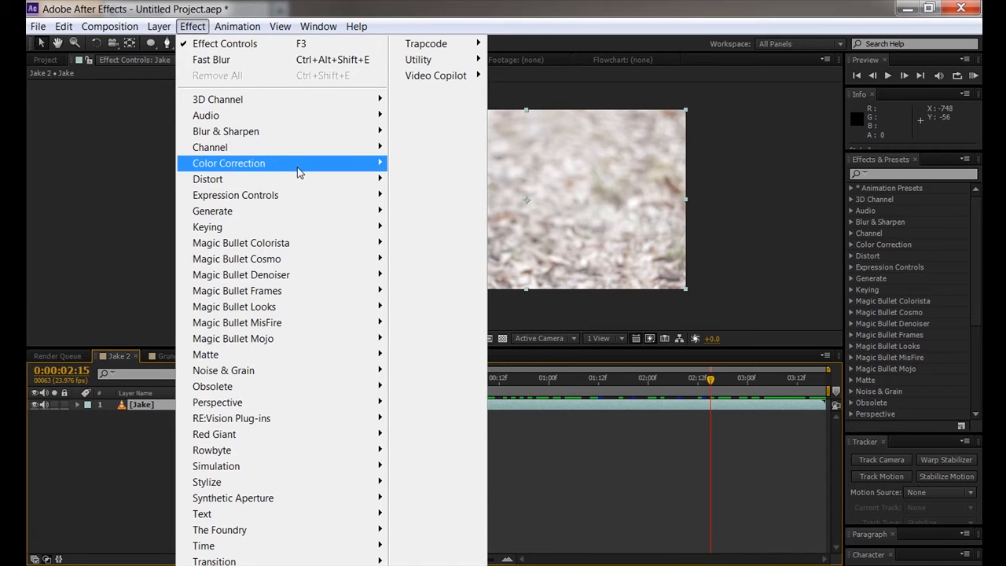
click(440, 349)
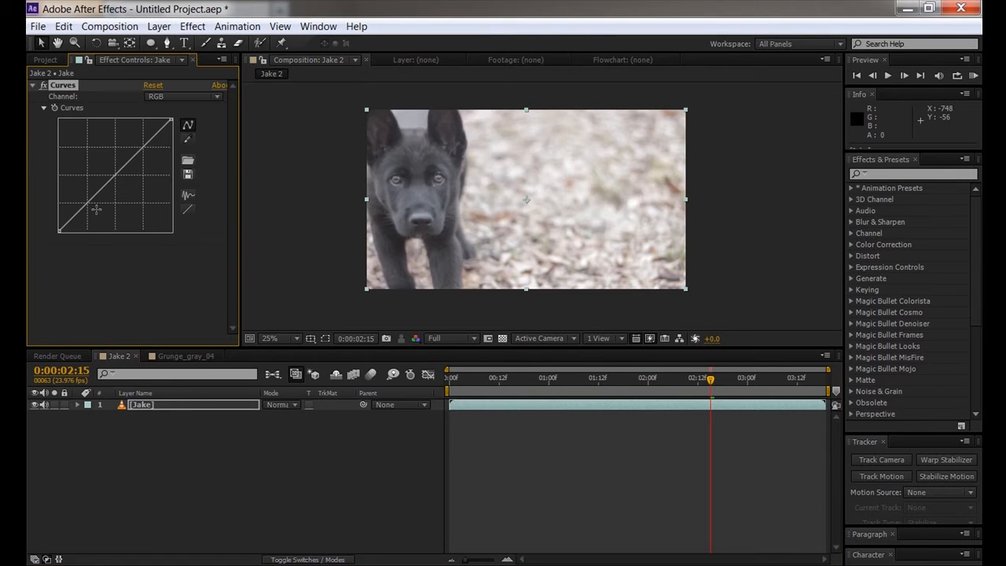
- Add shadow and highlight points to Jake's RGB curve, drag the shadow point down, and preview
drag(87, 206, 85, 212)
drag(138, 154, 145, 160)
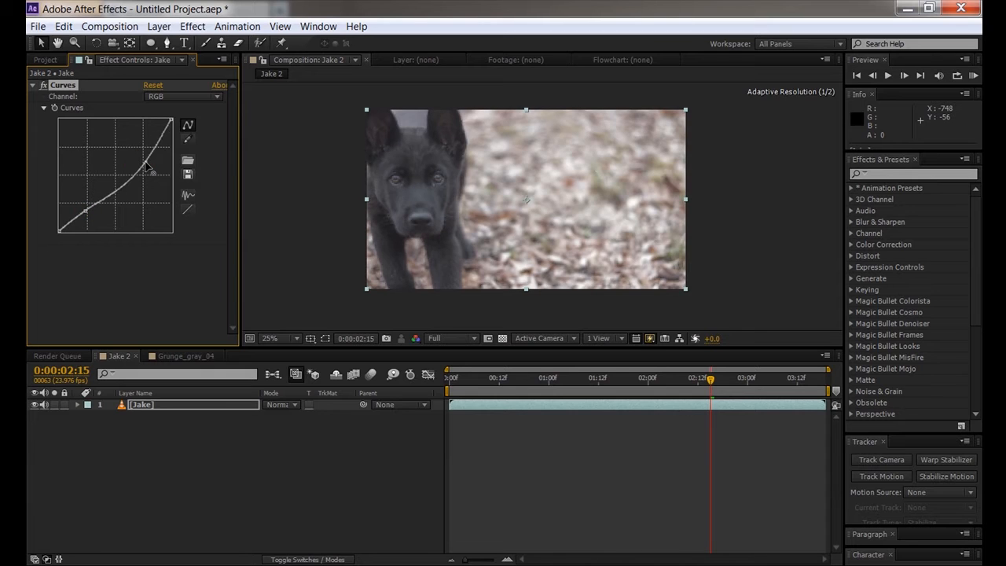
mouse_move(86, 211)
mouse_down()
mouse_move(92, 221)
mouse_move(64, 232)
mouse_move(96, 221)
mouse_up()
drag(552, 372, 591, 378)
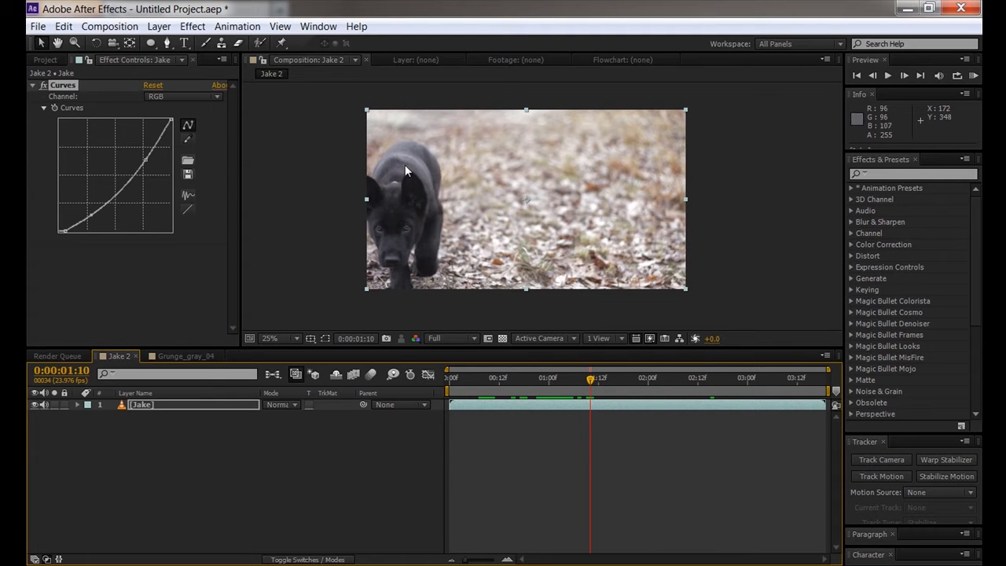
click(141, 403)
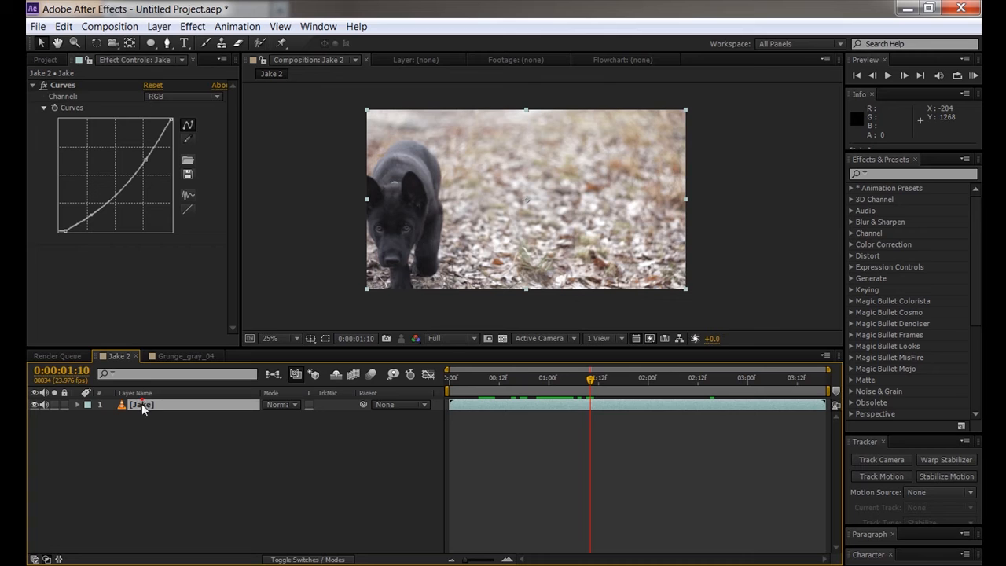
click(77, 403)
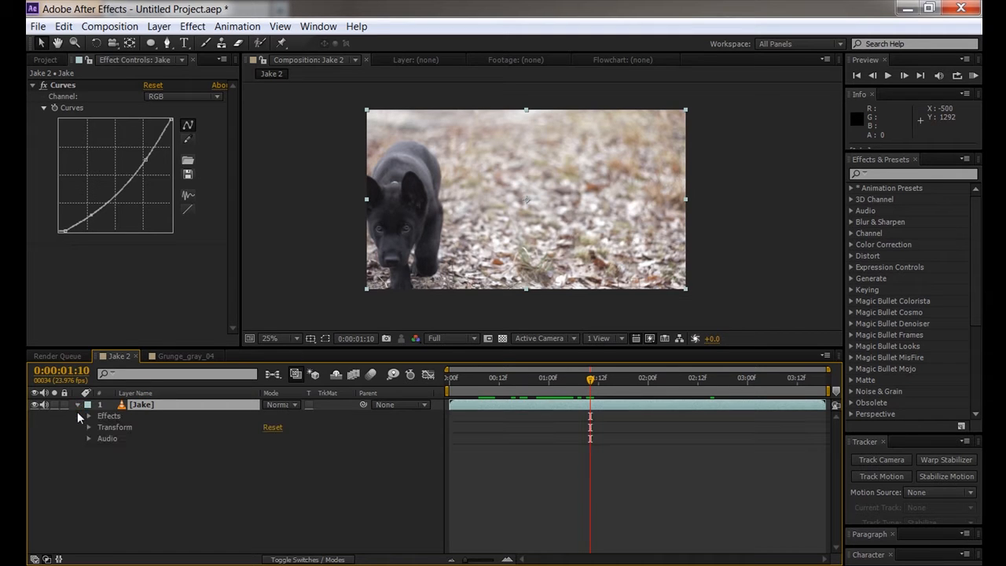
click(78, 403)
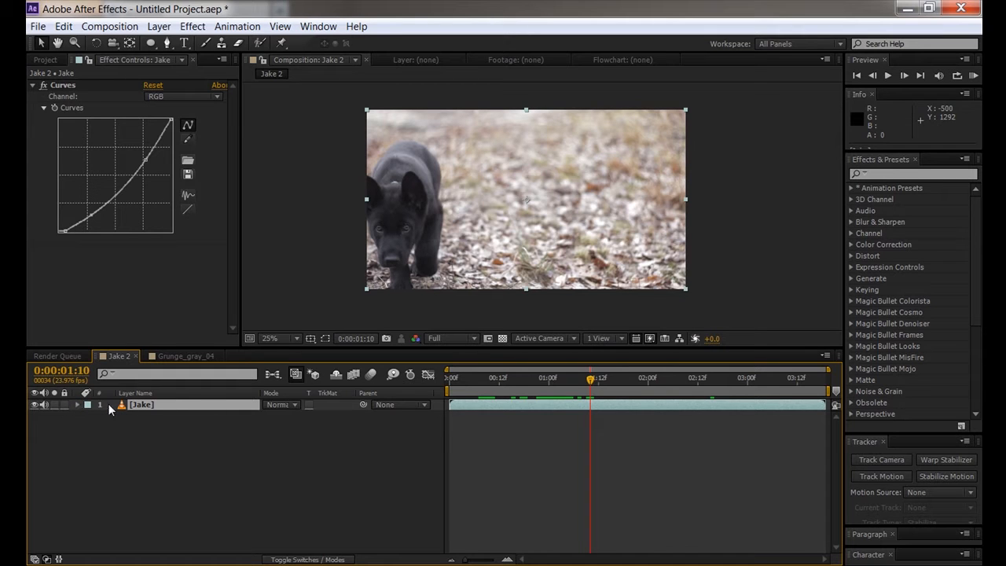
click(77, 404)
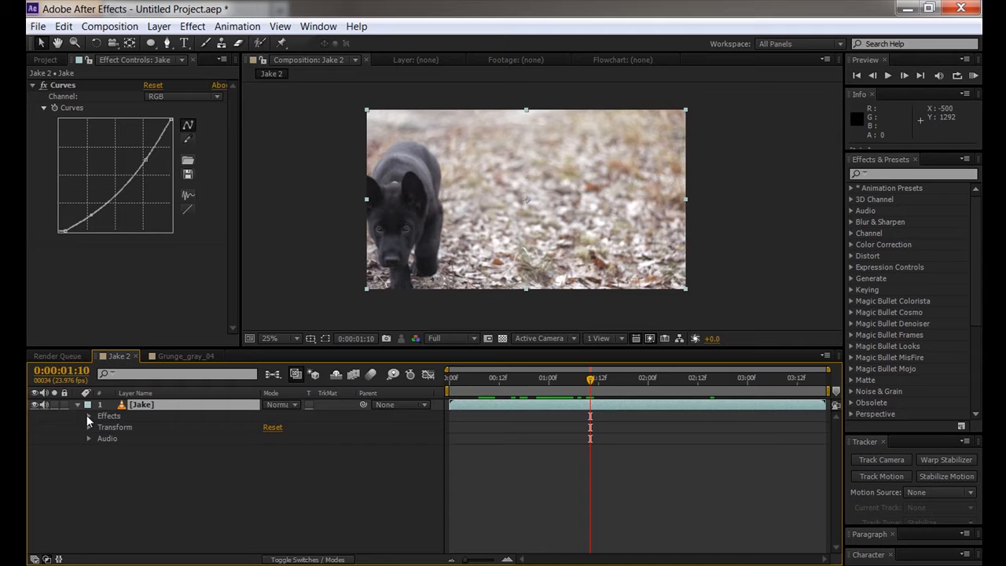
click(88, 416)
click(100, 428)
click(145, 437)
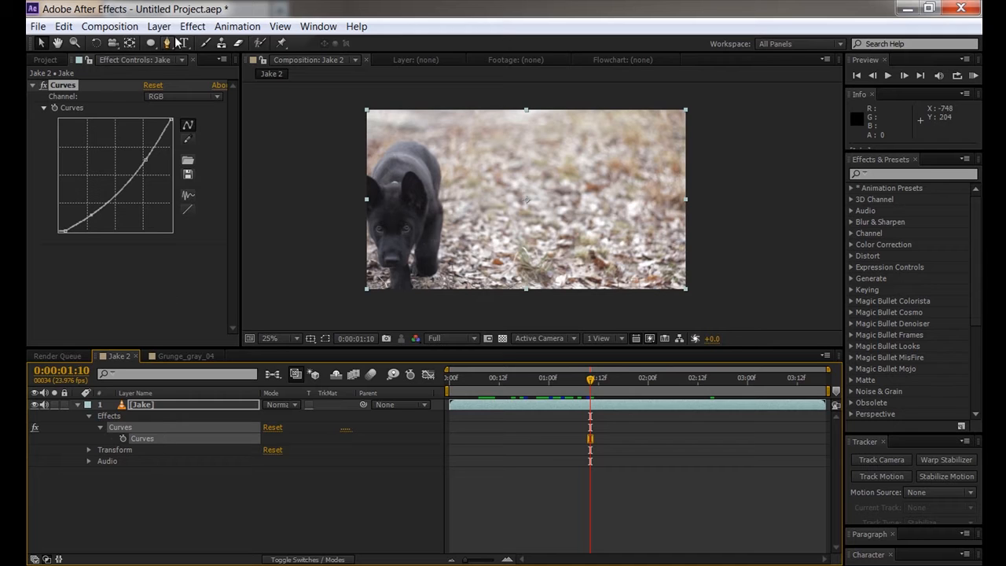
click(154, 266)
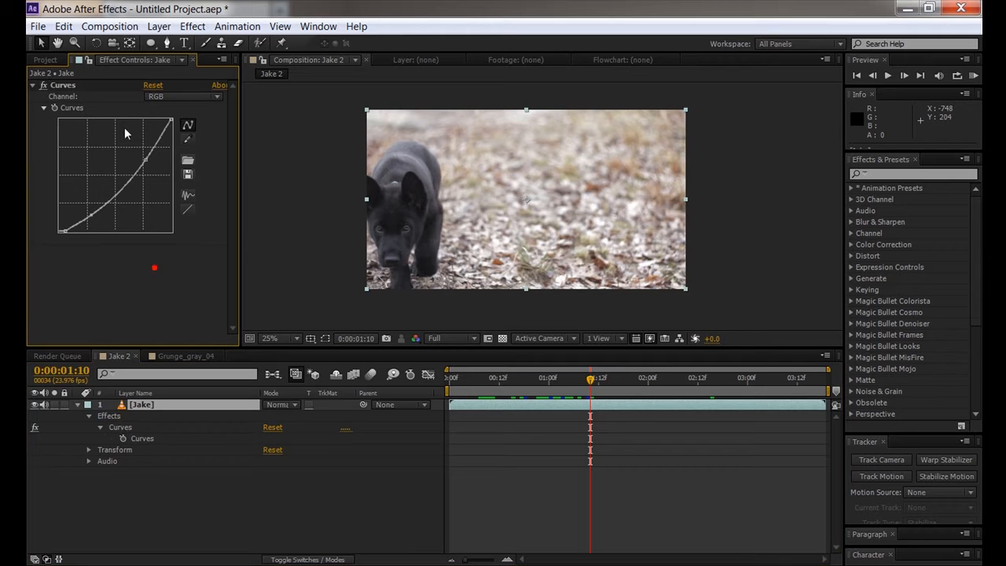
click(172, 61)
click(104, 260)
click(47, 58)
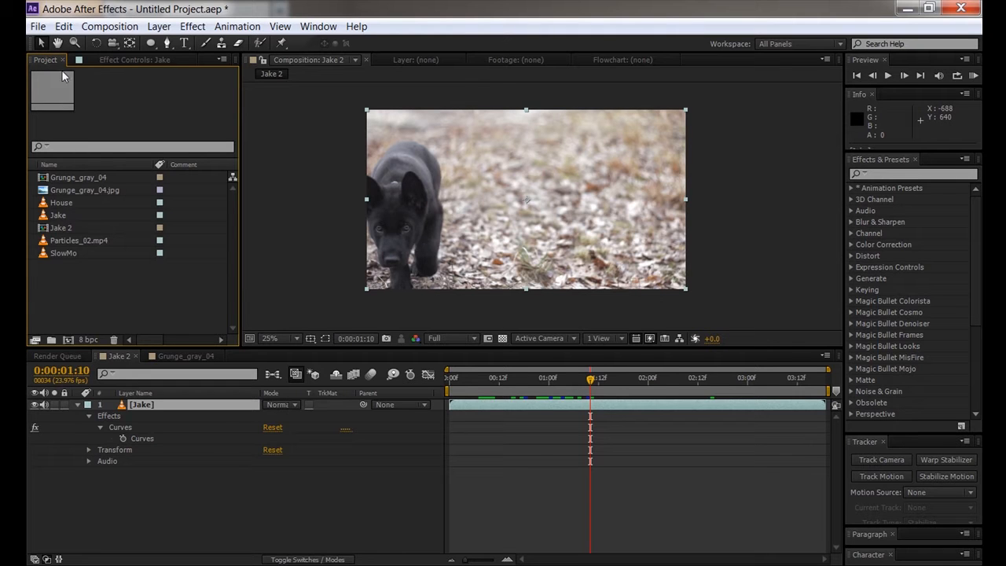
click(127, 58)
click(52, 59)
click(96, 59)
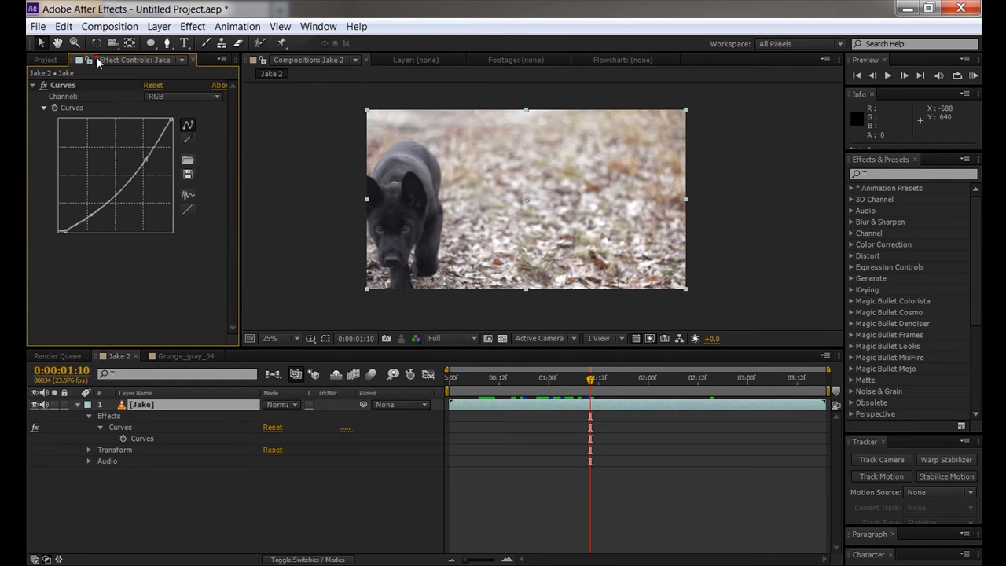
click(52, 59)
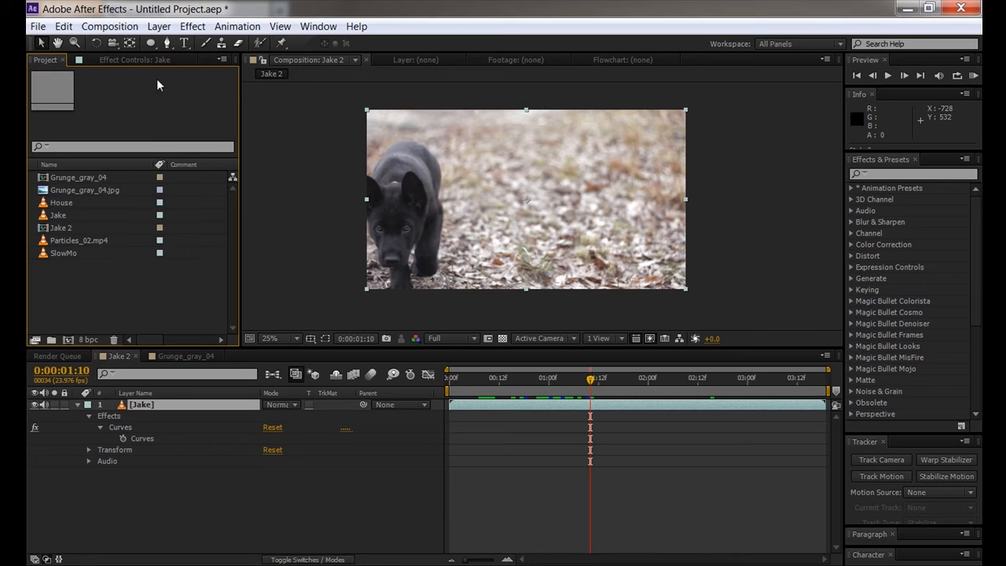
click(137, 59)
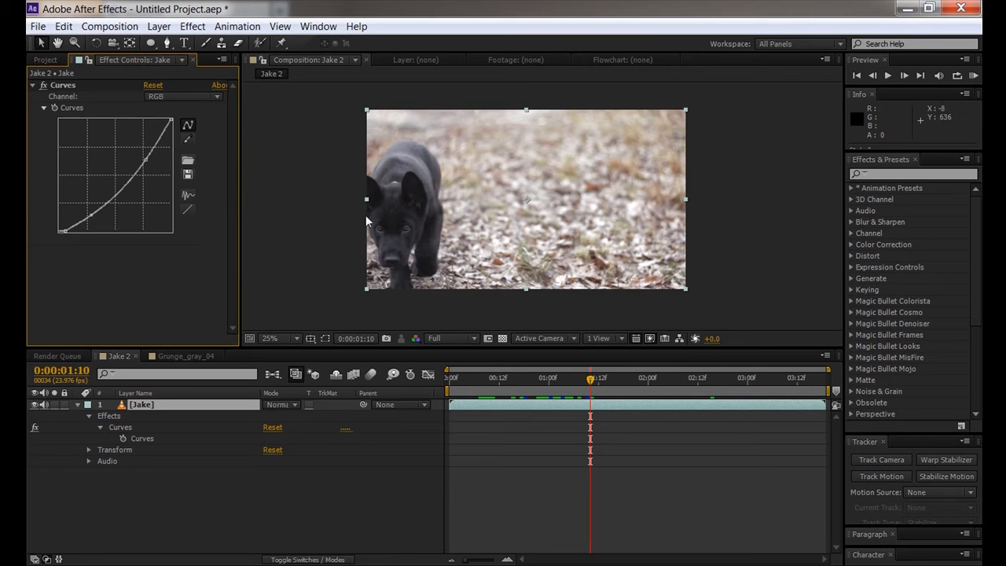
scroll(445, 225, up, 2)
key(space)
drag(403, 211, 582, 209)
scroll(568, 206, down, 2)
key(space)
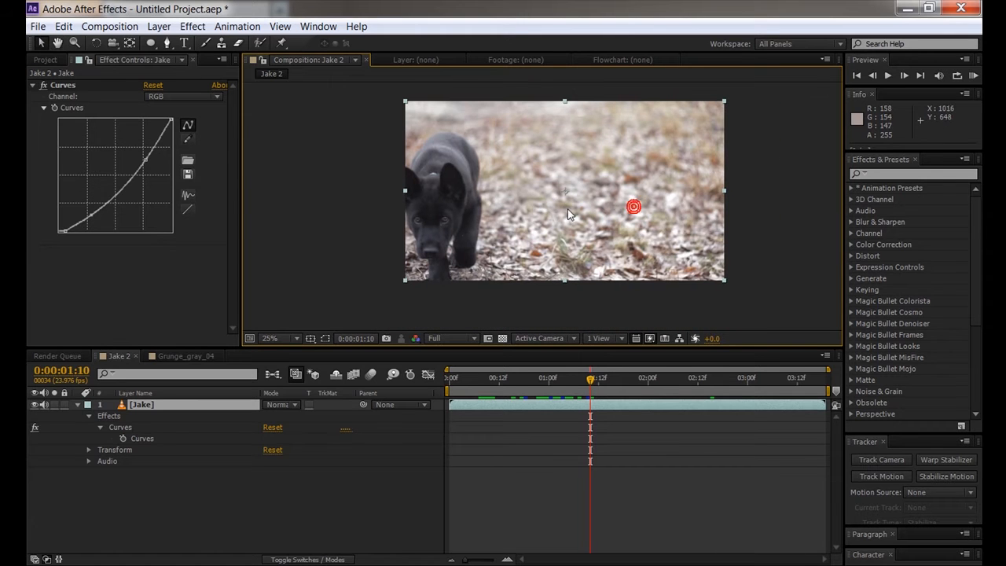
click(81, 402)
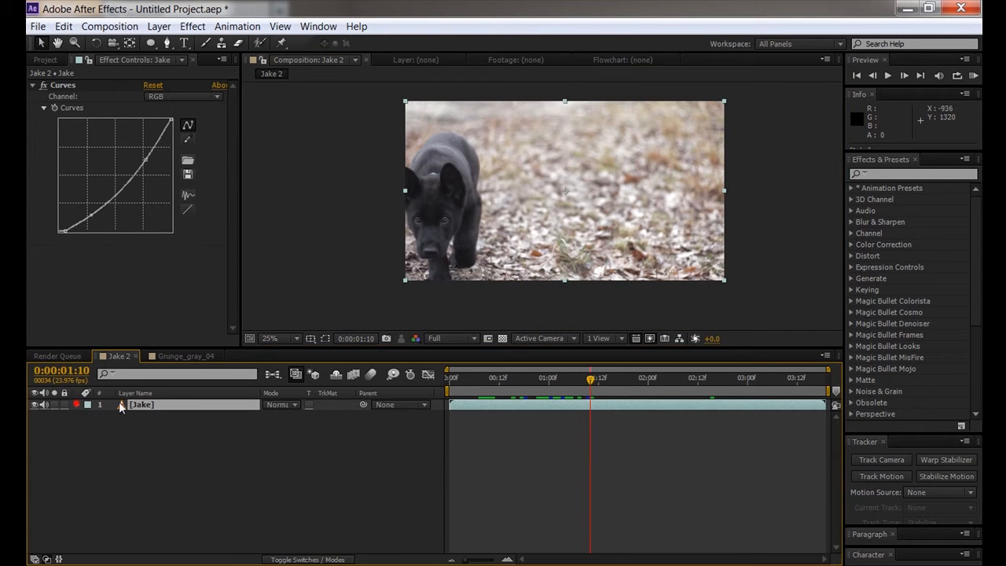
key(space)
drag(560, 200, 540, 214)
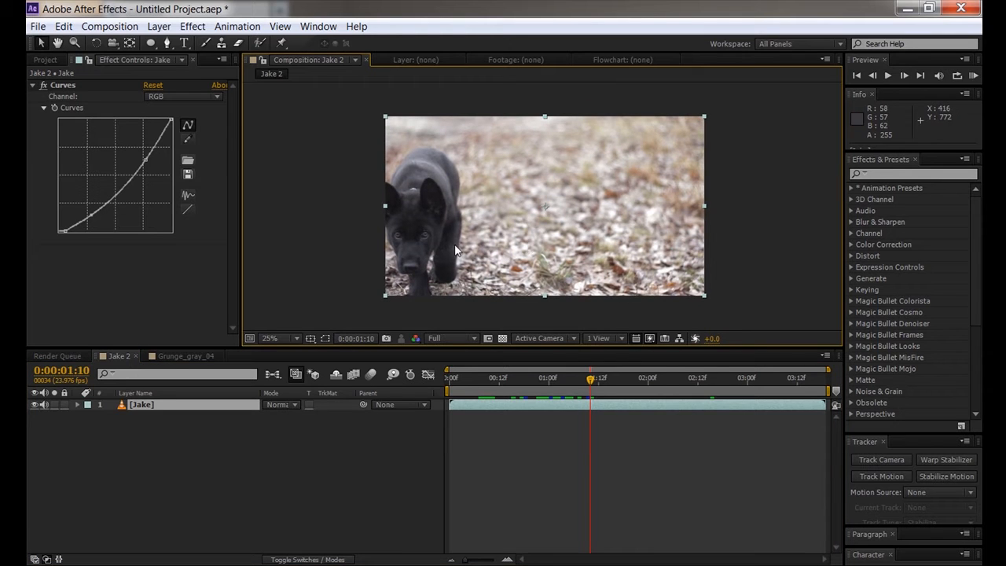
click(888, 173)
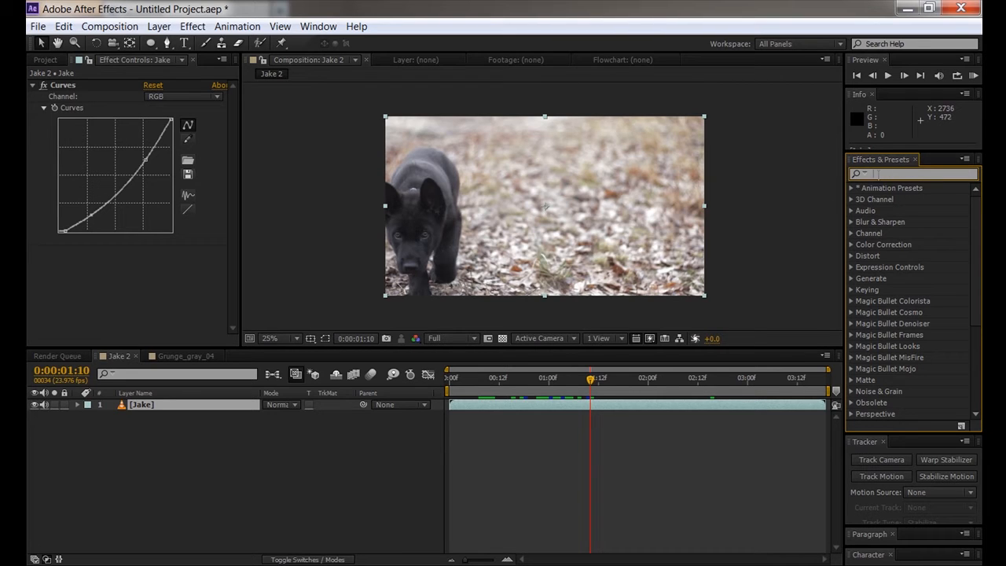
- Find 'tint' in Effects & Presets, test Tint on Jake, delete it, then reapply at 100%
text(tin)
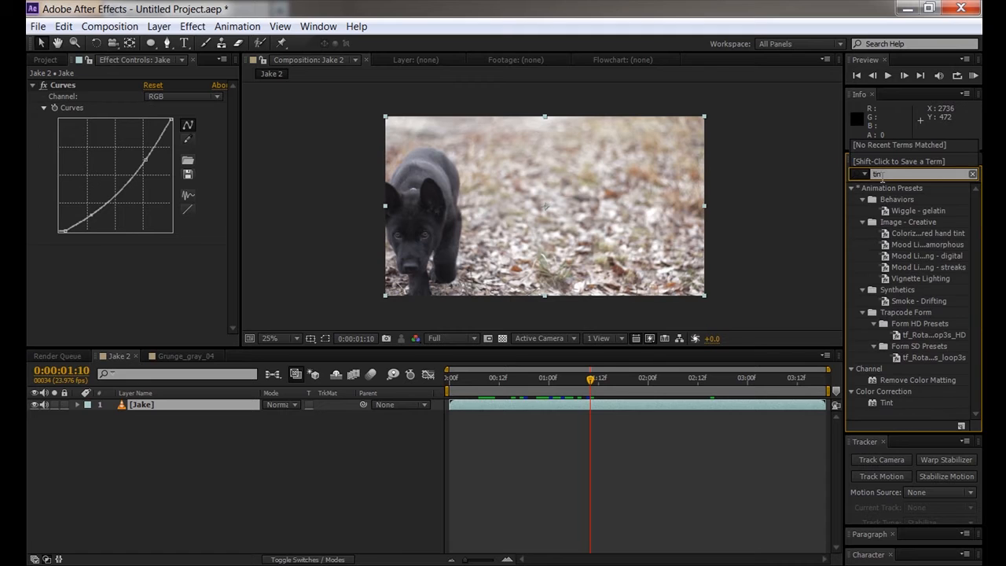
text(t)
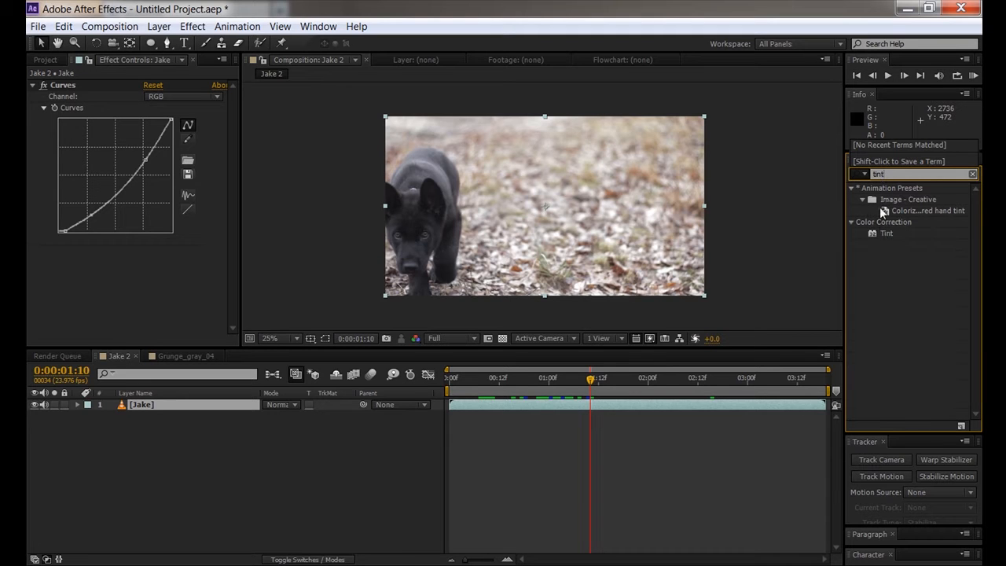
click(888, 234)
click(888, 234)
drag(888, 234, 564, 237)
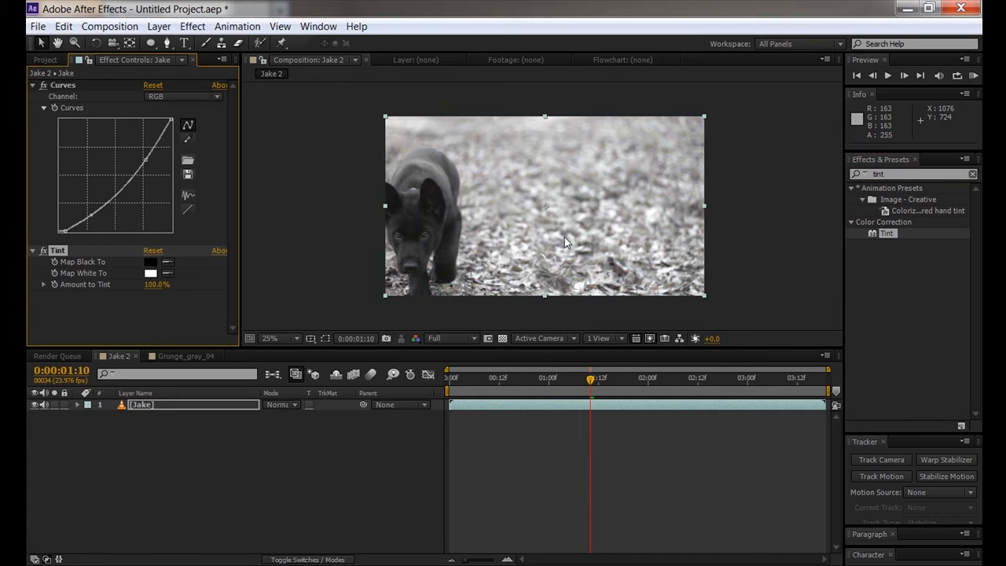
drag(156, 289, 104, 289)
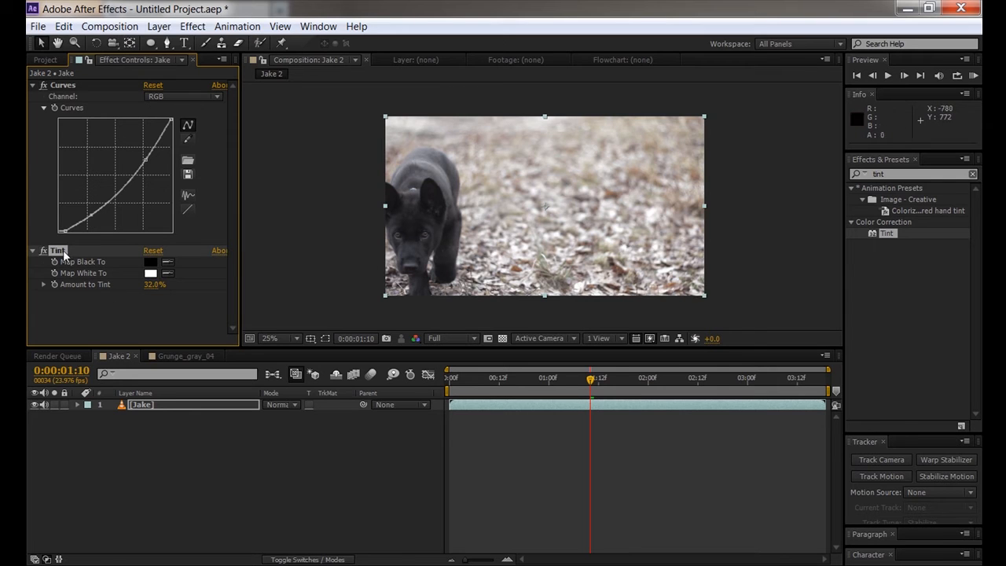
key(Delete)
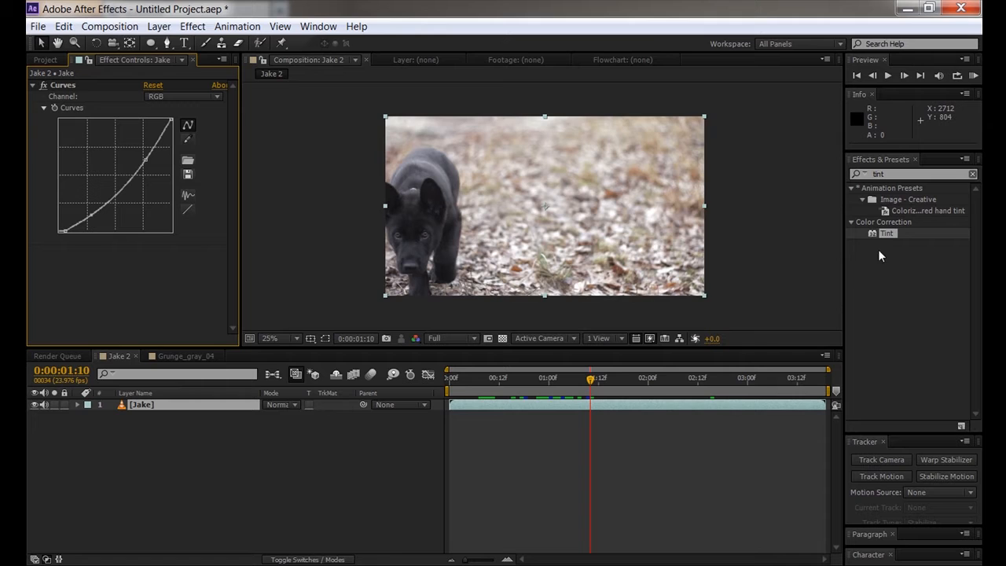
drag(889, 231, 147, 404)
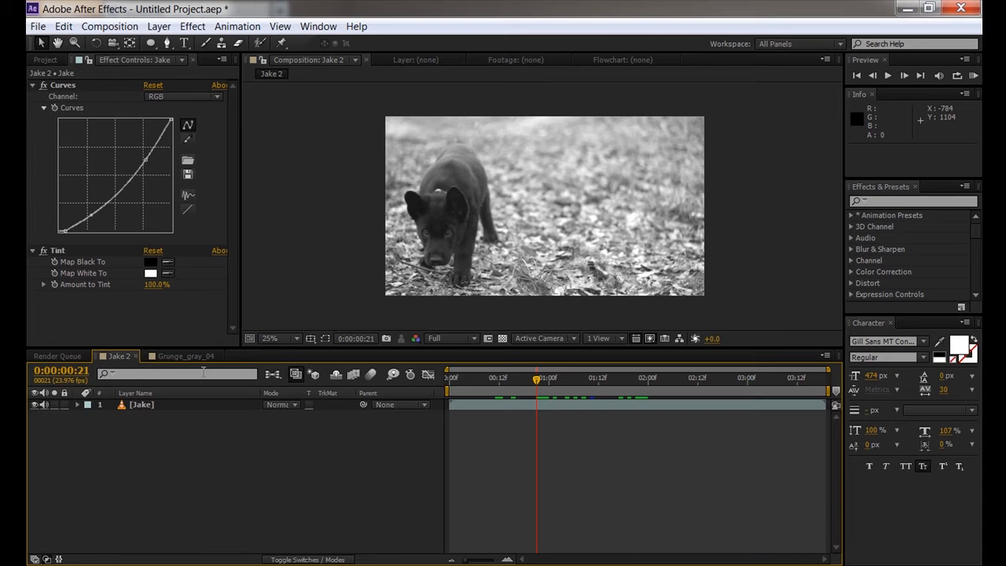
click(138, 356)
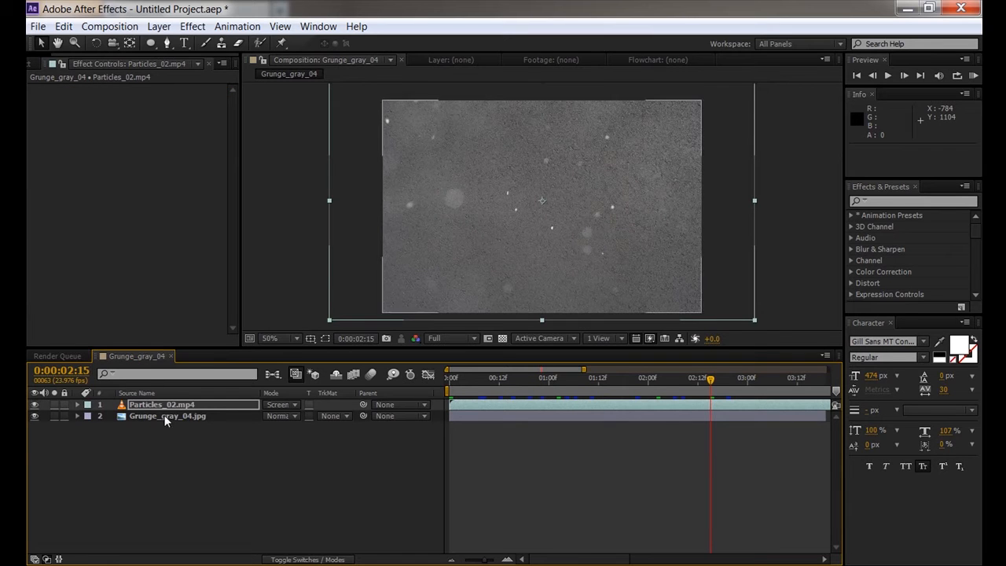
- Deselect the particles layer, return to the Project panel, and pan and zoom the Grunge_gray_04 view
click(294, 469)
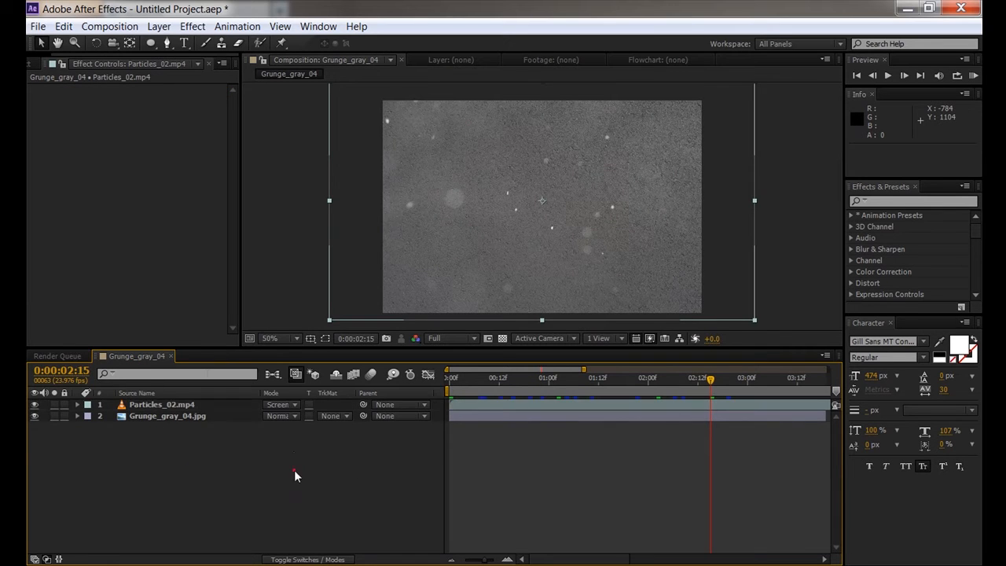
click(41, 62)
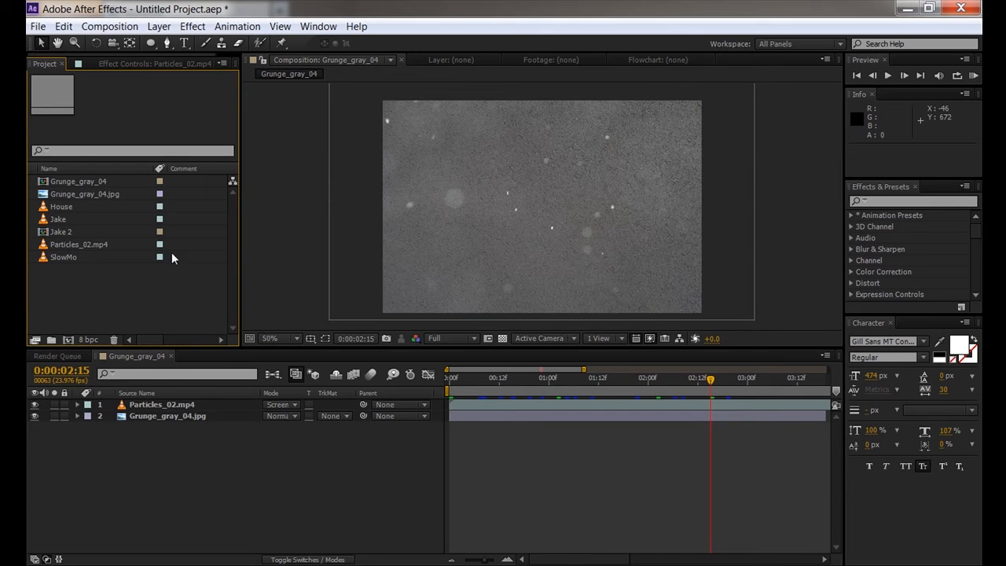
key(h)
drag(503, 225, 556, 206)
scroll(538, 223, down, 1)
key(space)
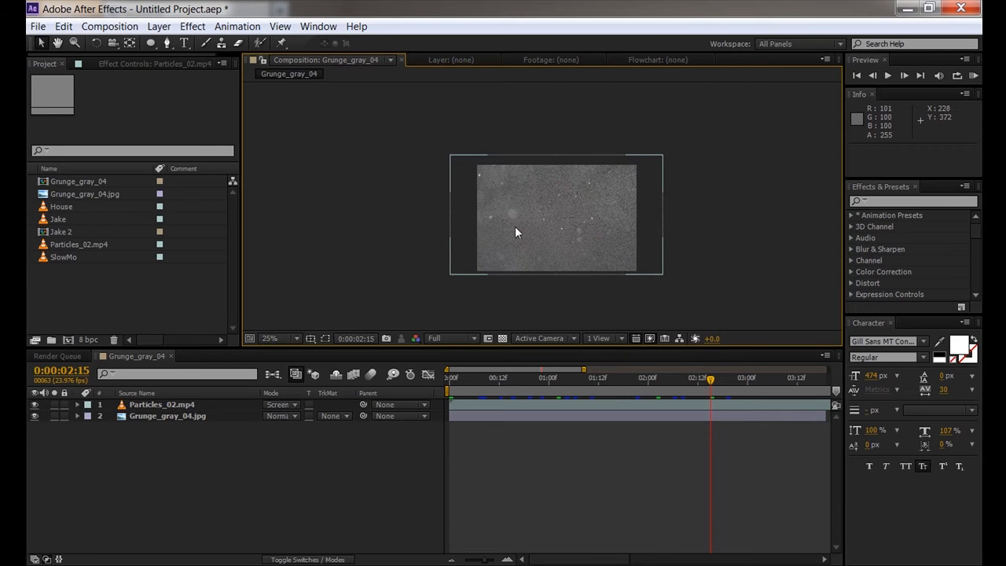
scroll(545, 221, up, 1)
scroll(554, 213, down, 1)
key(space)
drag(566, 231, 561, 220)
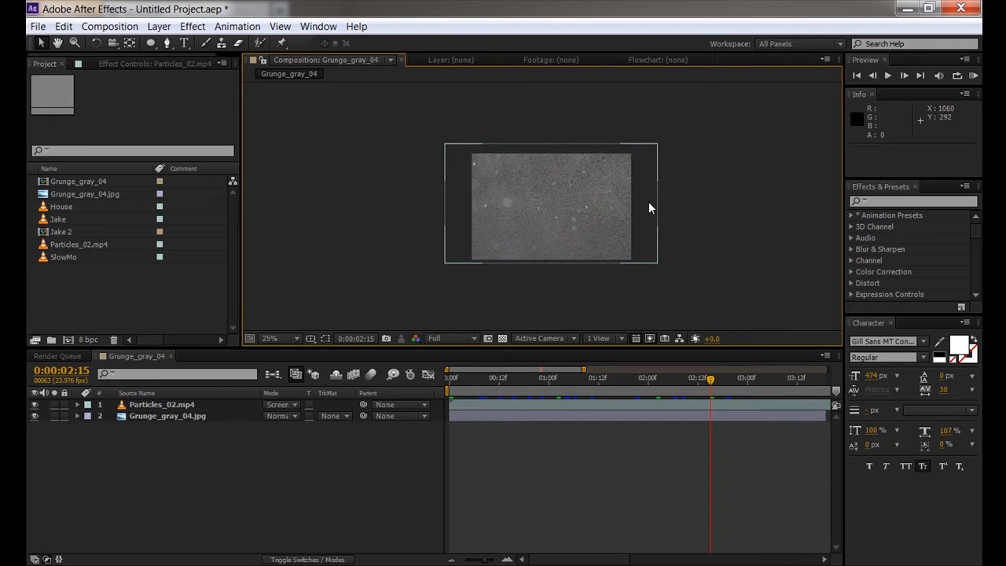
scroll(551, 226, up, 1)
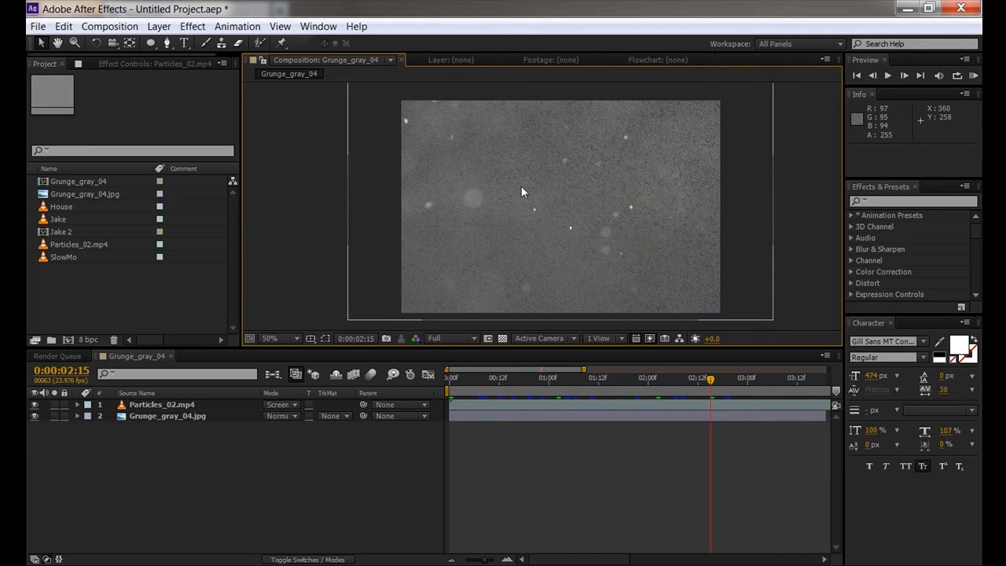
scroll(557, 213, down, 1)
scroll(557, 213, up, 1)
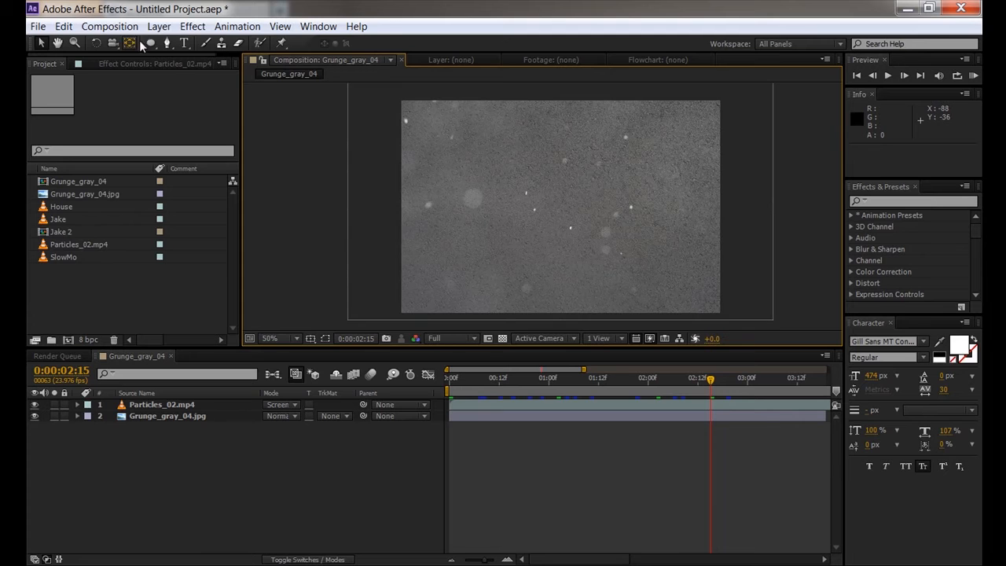
- Set Grunge_gray_04's width to 1920 and height to 1080 in Composition Settings
click(109, 26)
click(121, 65)
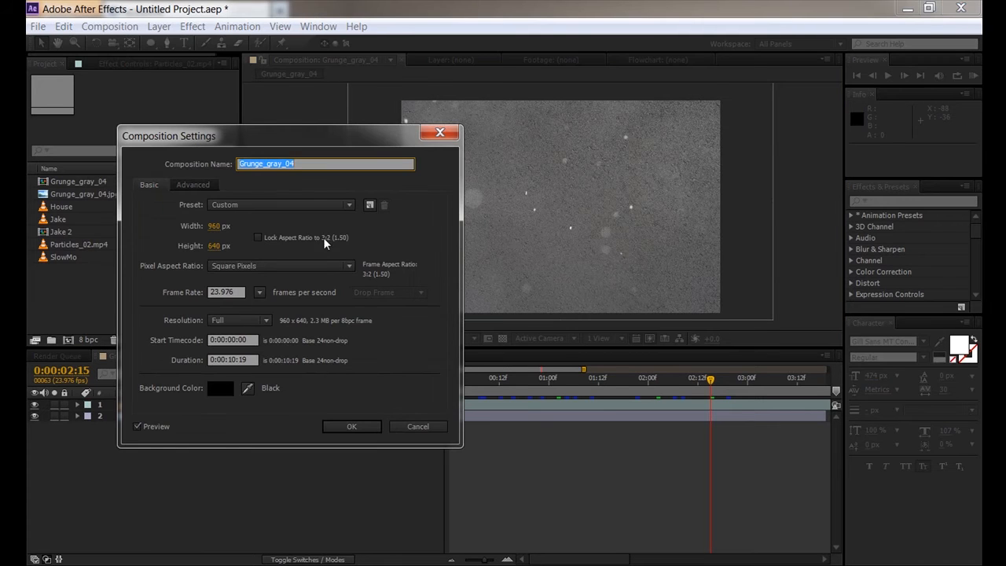
click(218, 225)
text(1920)
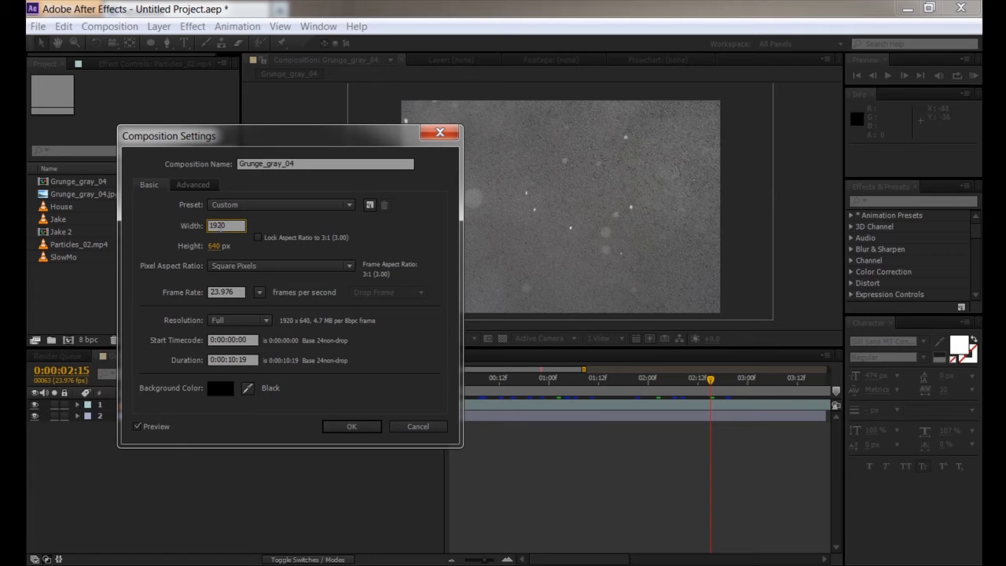
key(Tab)
text(1080)
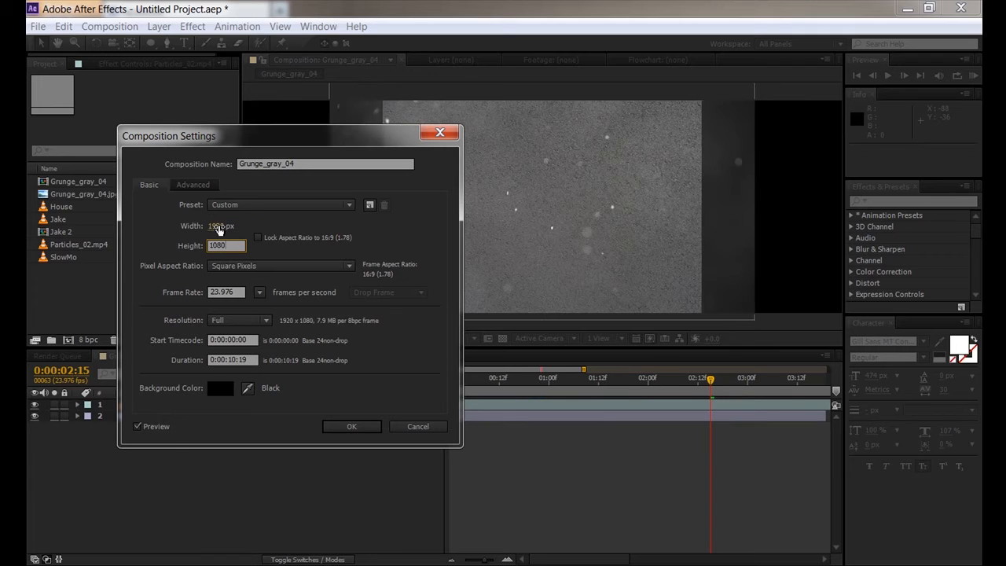
click(338, 425)
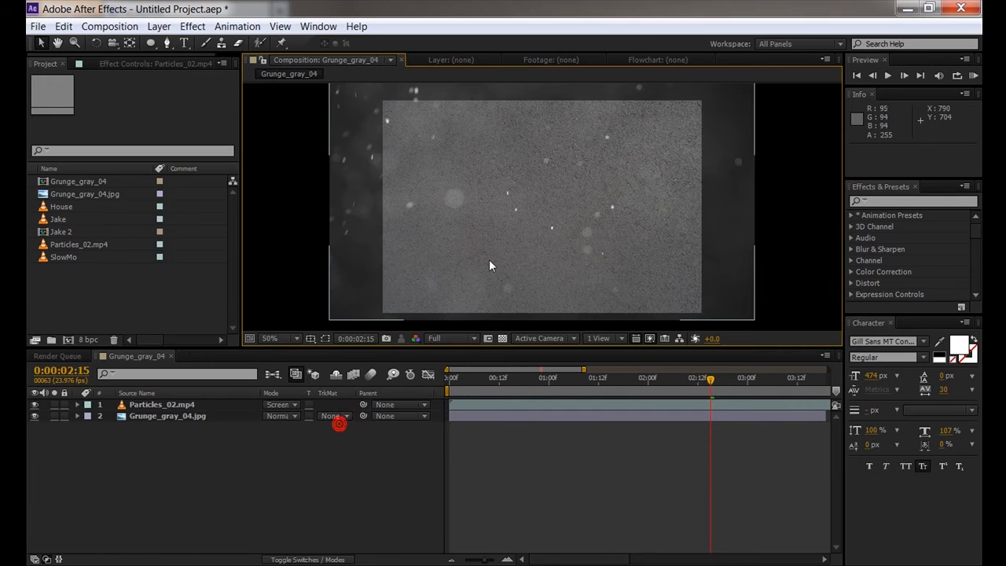
click(154, 418)
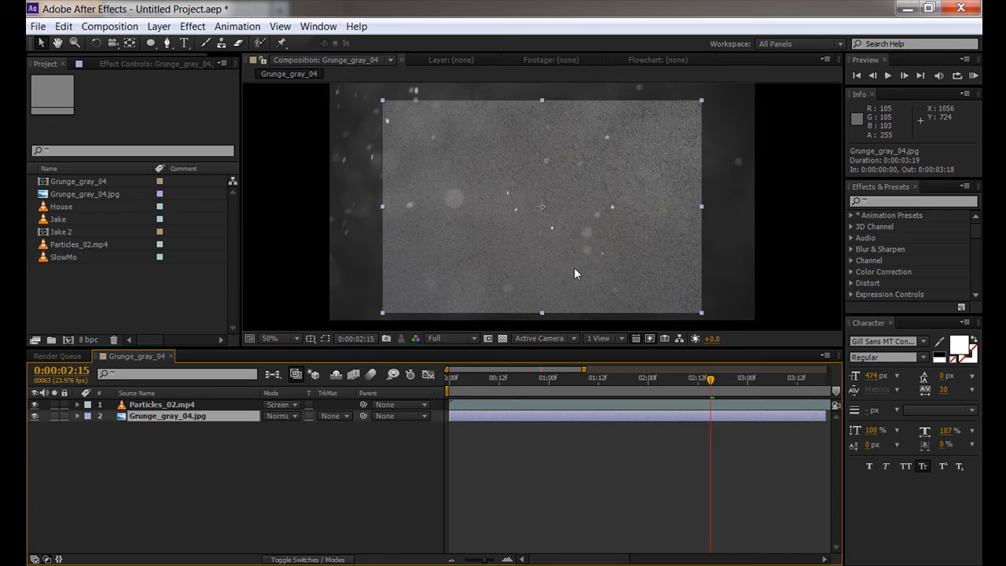
scroll(574, 274, down, 2)
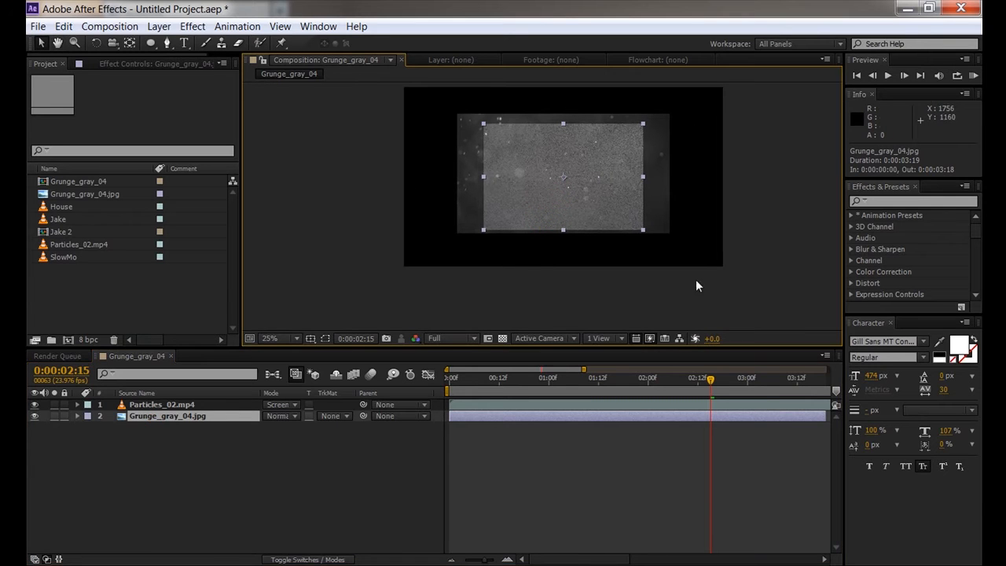
scroll(589, 148, up, 2)
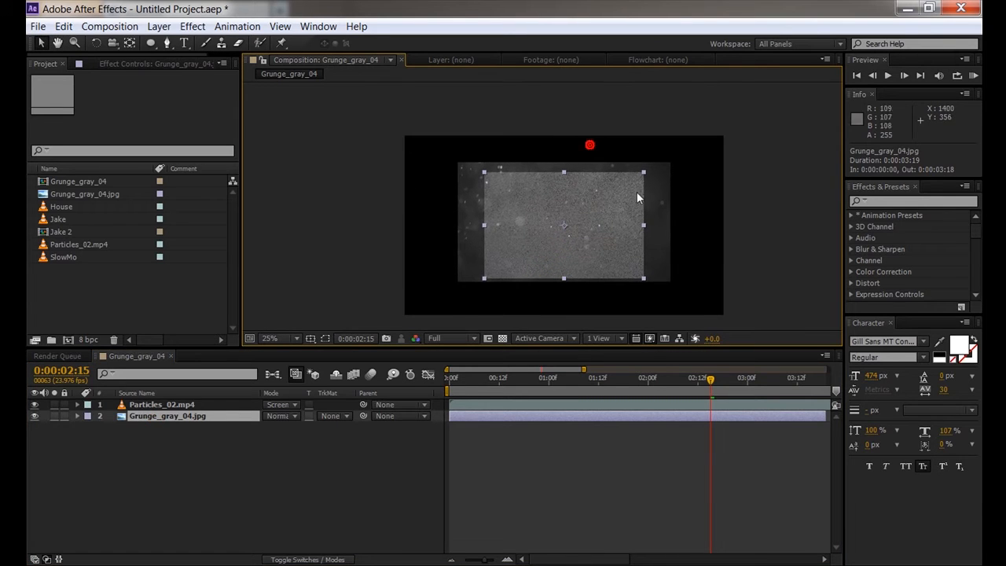
right_click(527, 217)
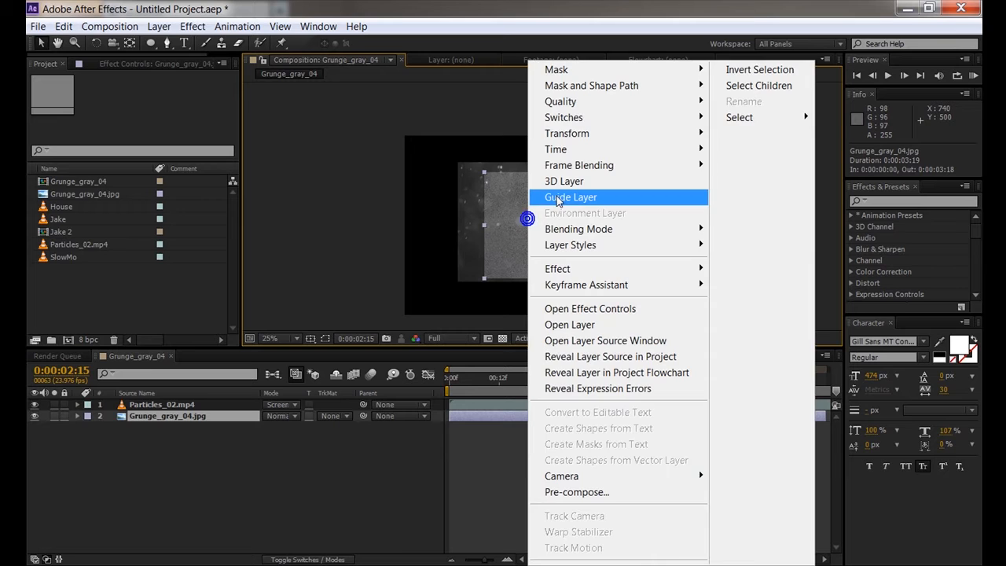
key(Escape)
right_click(501, 226)
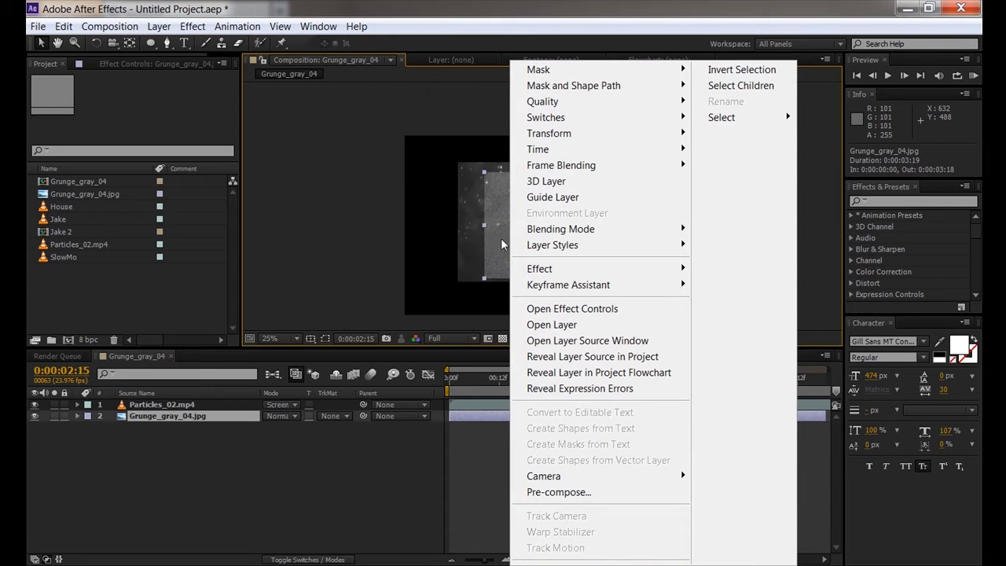
mouse_move(544, 138)
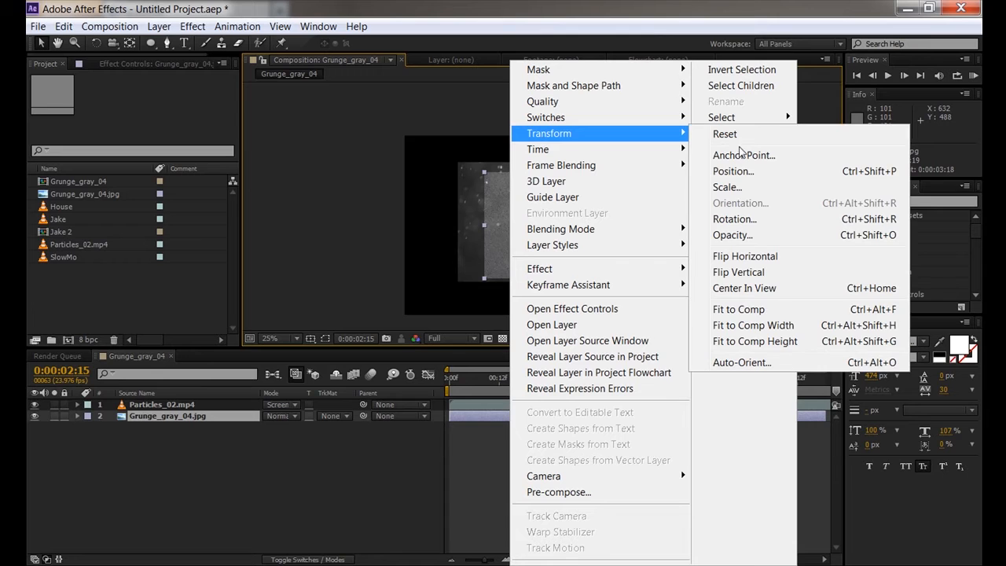
click(733, 309)
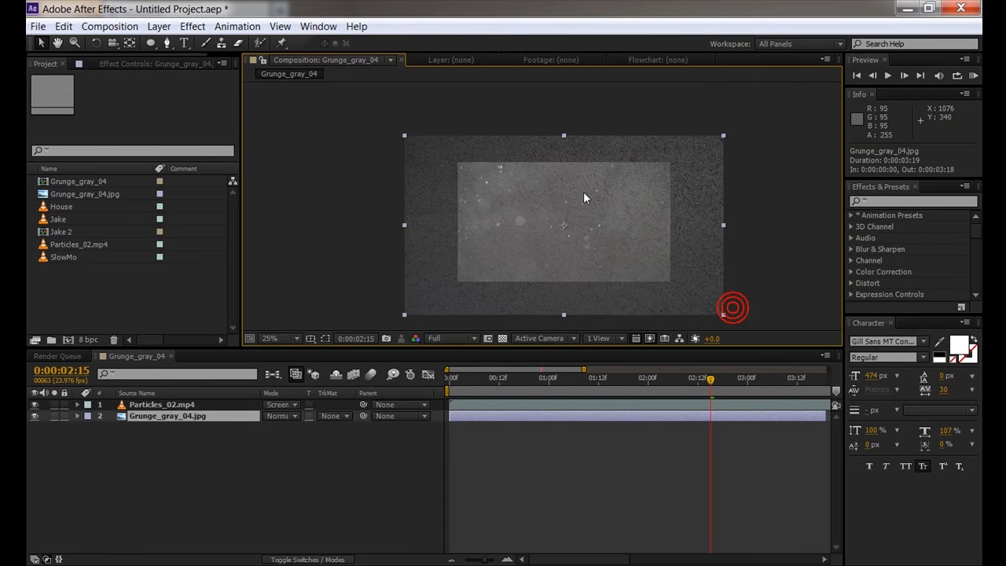
click(319, 444)
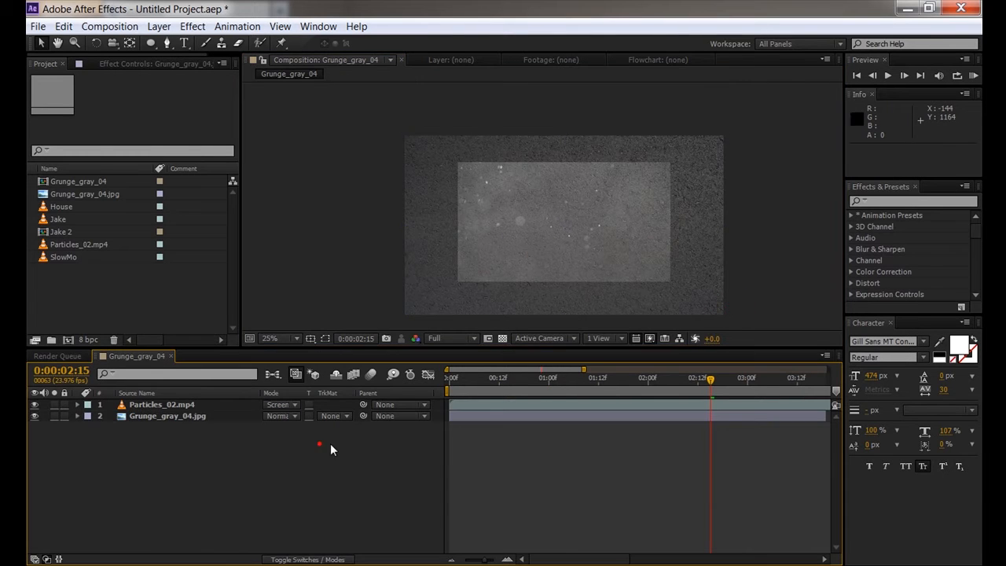
click(154, 405)
right_click(482, 244)
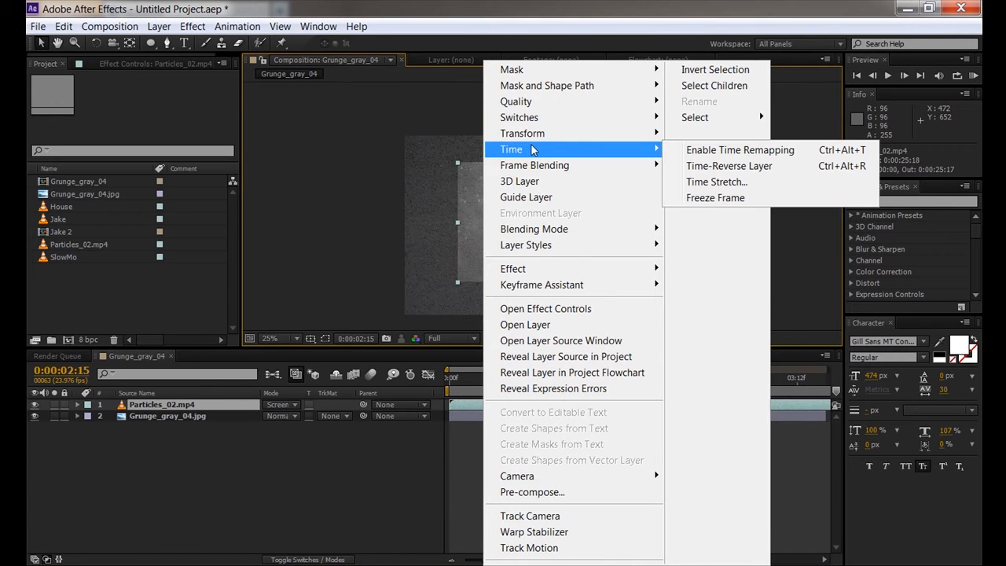
mouse_move(531, 133)
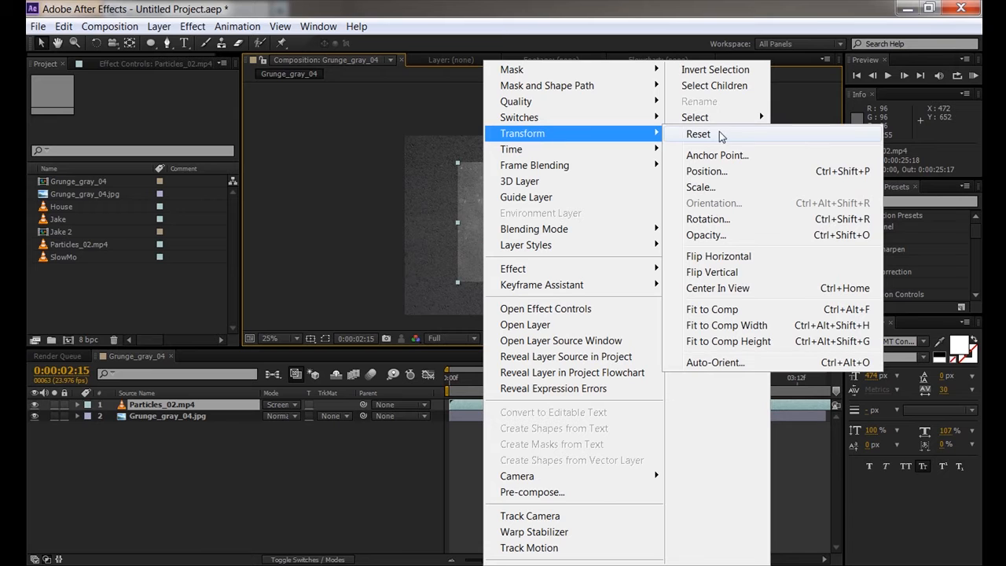
click(712, 309)
click(283, 459)
drag(461, 378, 430, 402)
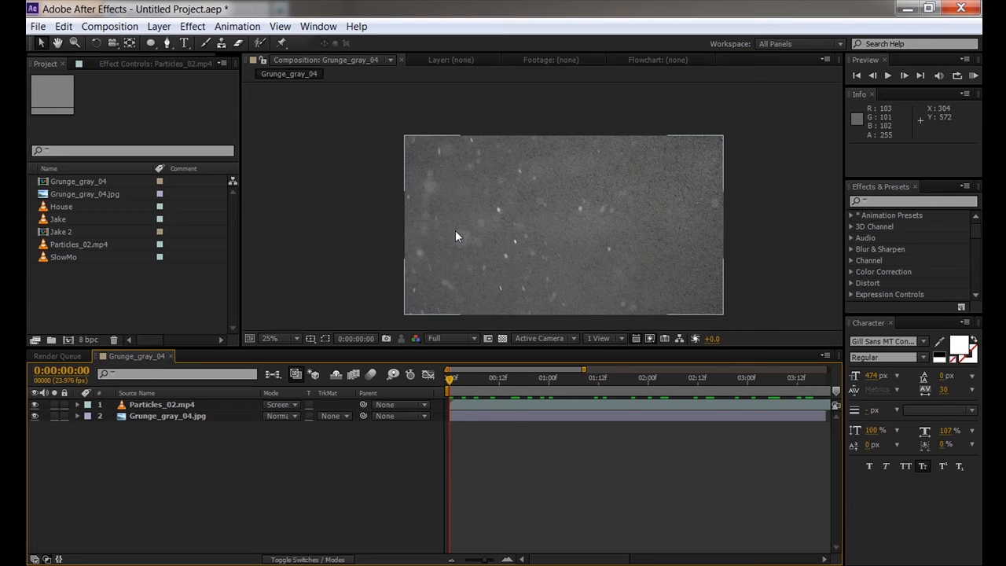
click(170, 289)
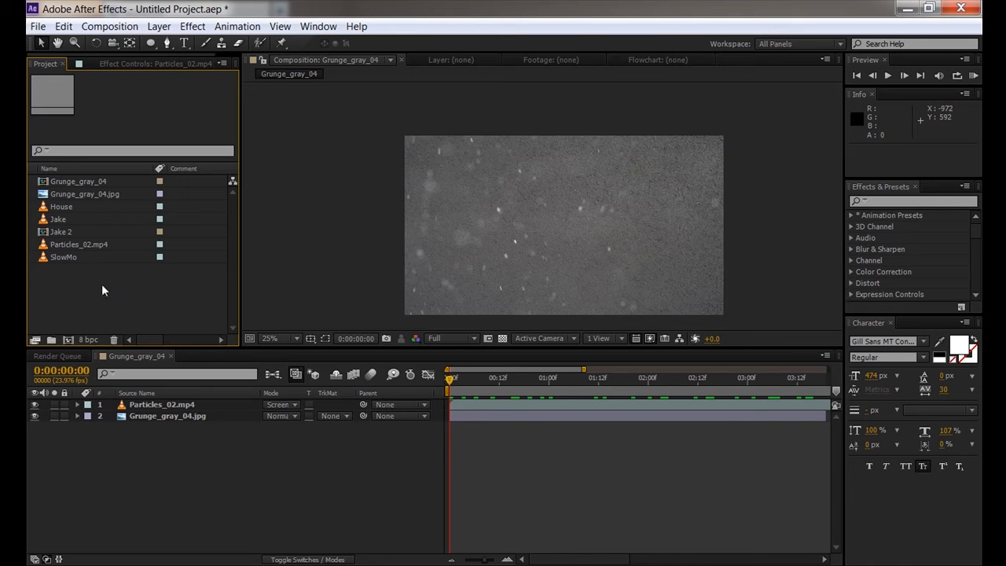
click(63, 258)
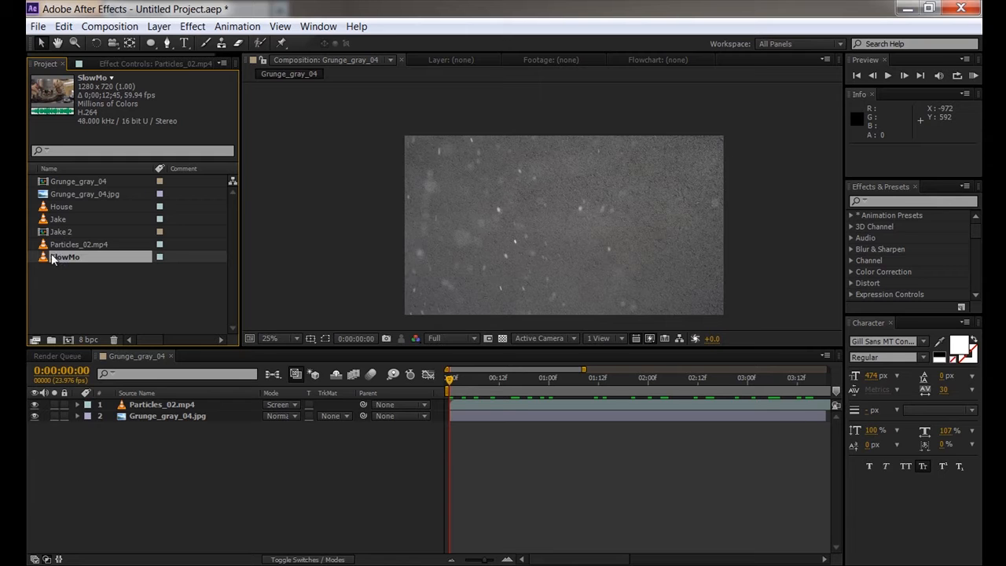
drag(57, 260, 68, 339)
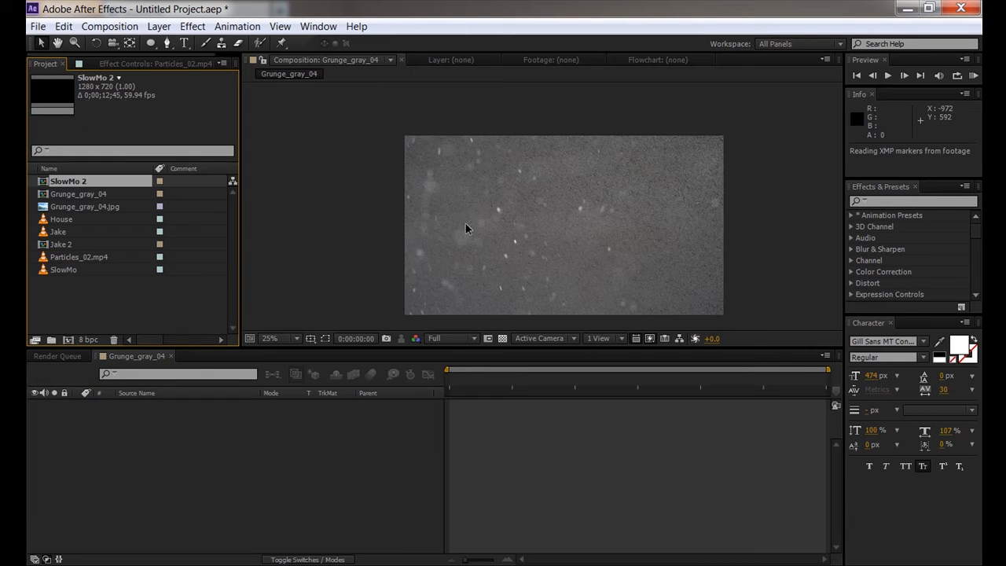
- Open SlowMo 2's Composition Settings and accept the 1280x720, 59.94 fps values unchanged
scroll(491, 242, up, 2)
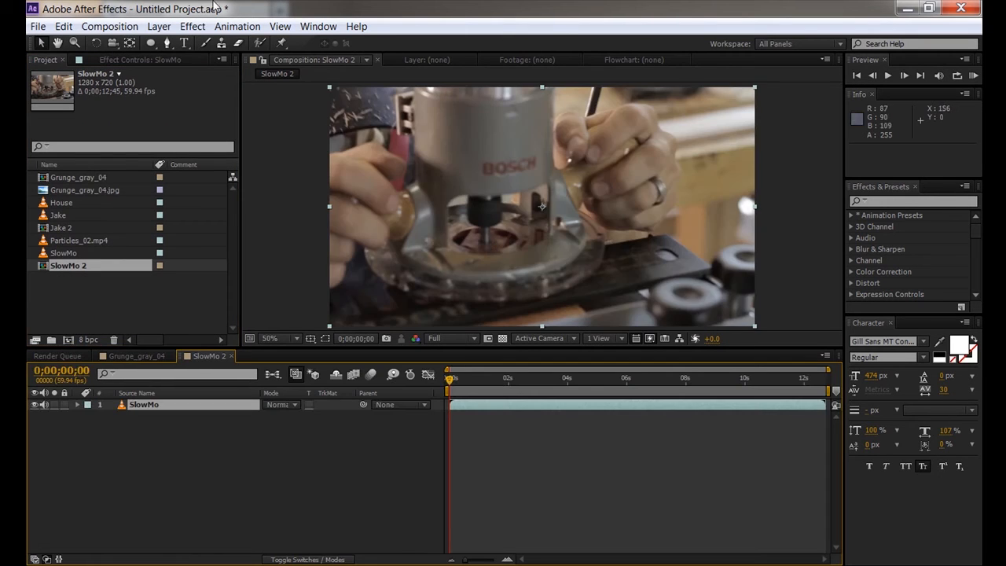
click(107, 26)
click(121, 65)
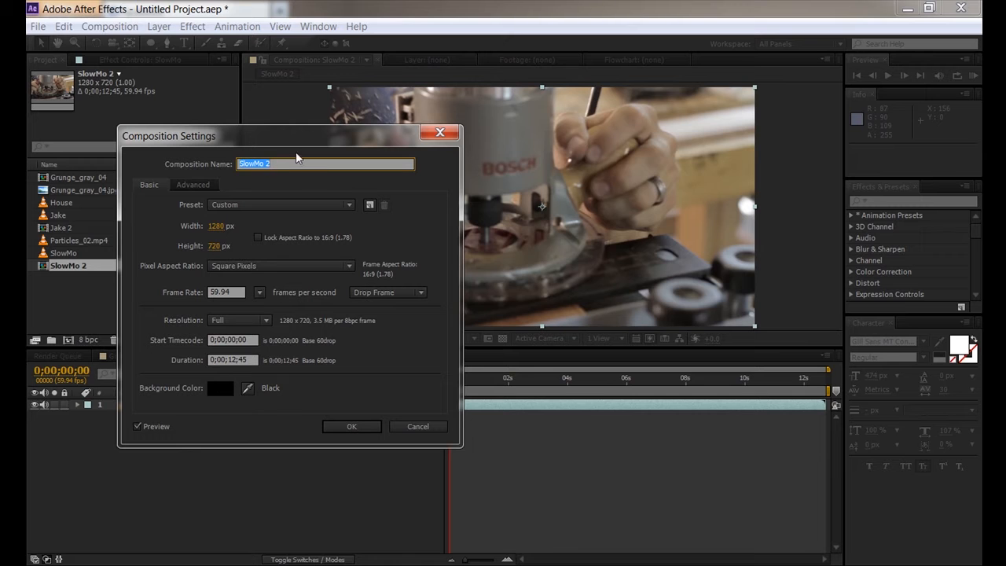
click(355, 426)
- Scrub the SlowMo clip from about 4 seconds to its end and check the layer's duration
drag(460, 378, 690, 380)
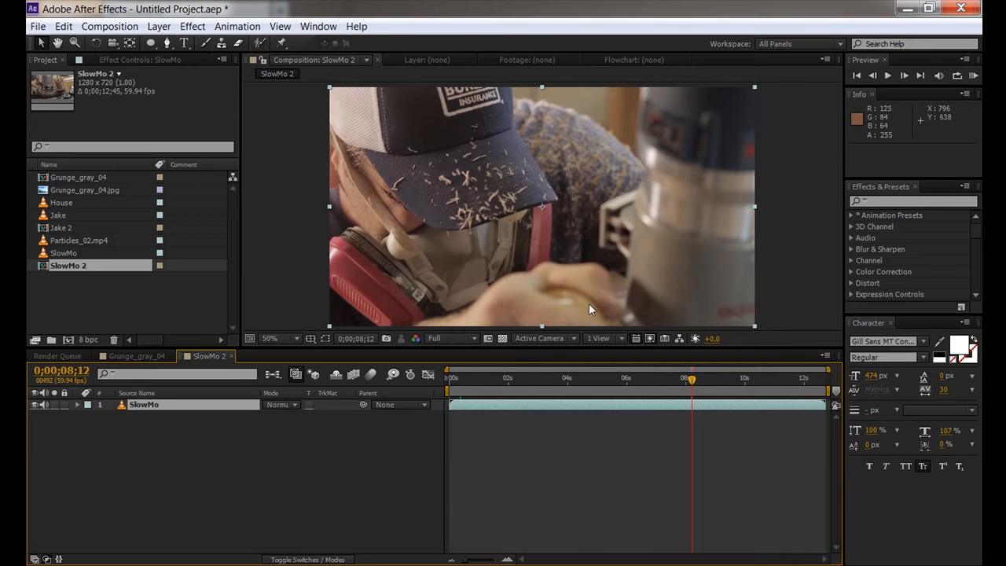
mouse_move(697, 380)
mouse_down()
mouse_move(814, 385)
mouse_move(688, 381)
mouse_up()
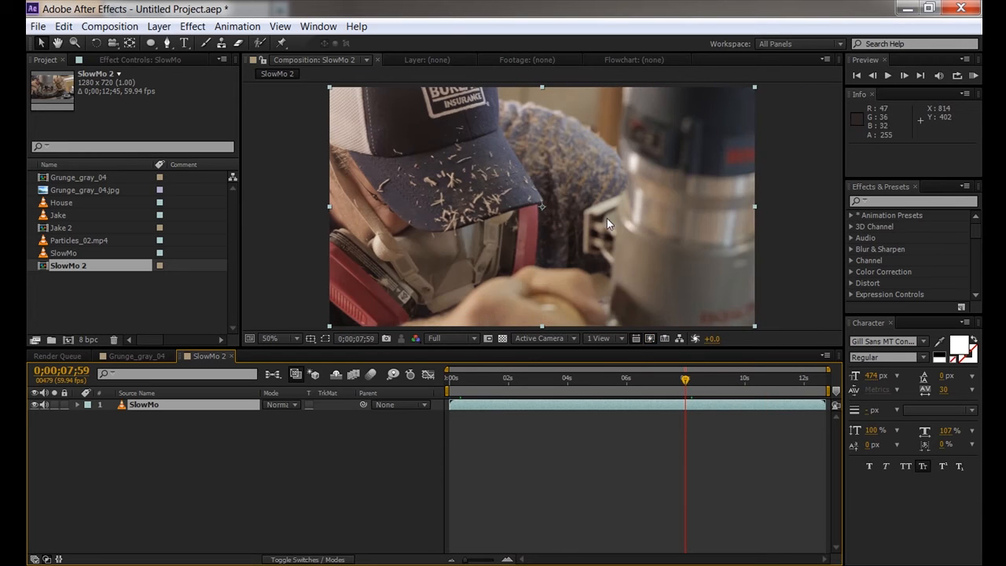
click(729, 381)
drag(731, 383, 775, 382)
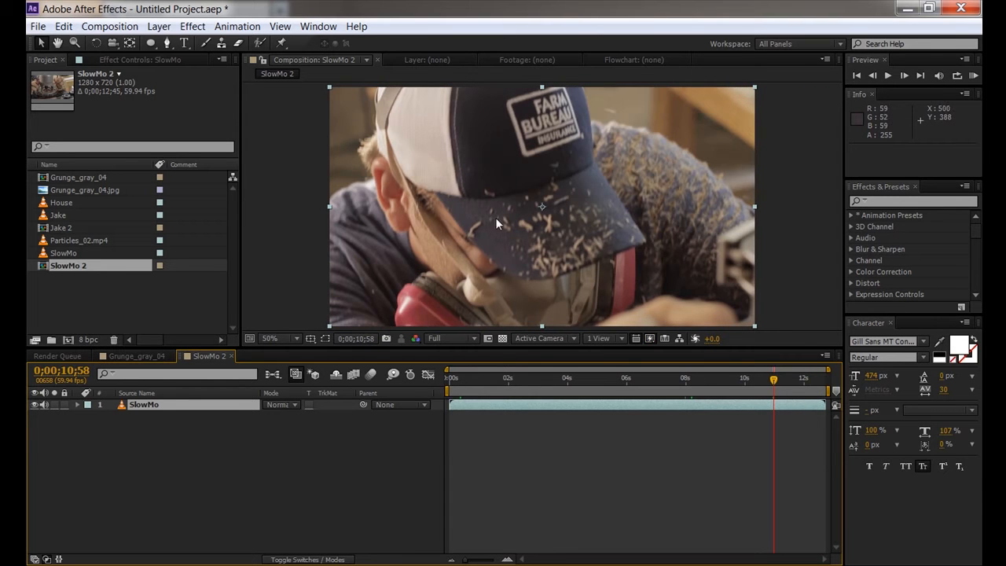
click(150, 404)
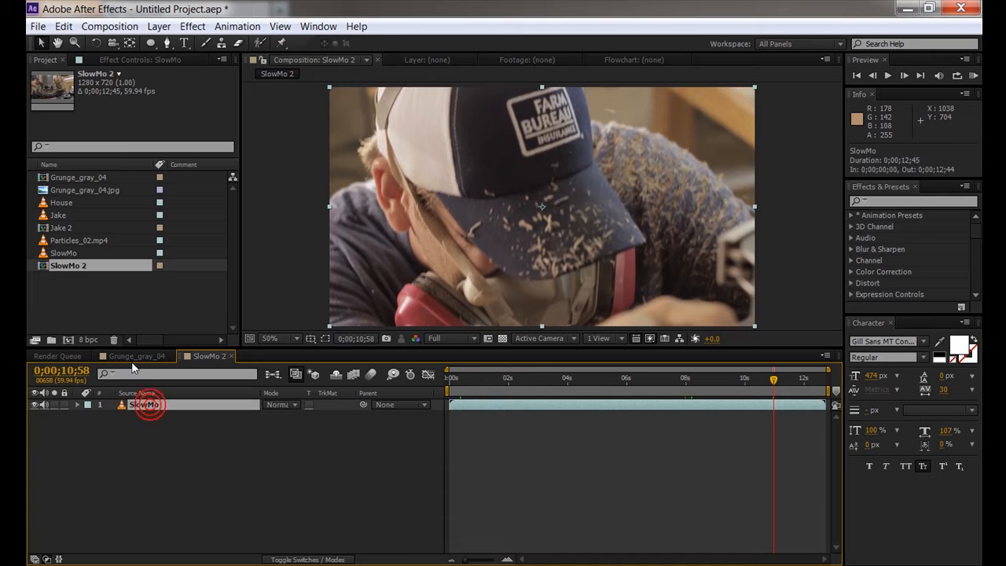
click(68, 253)
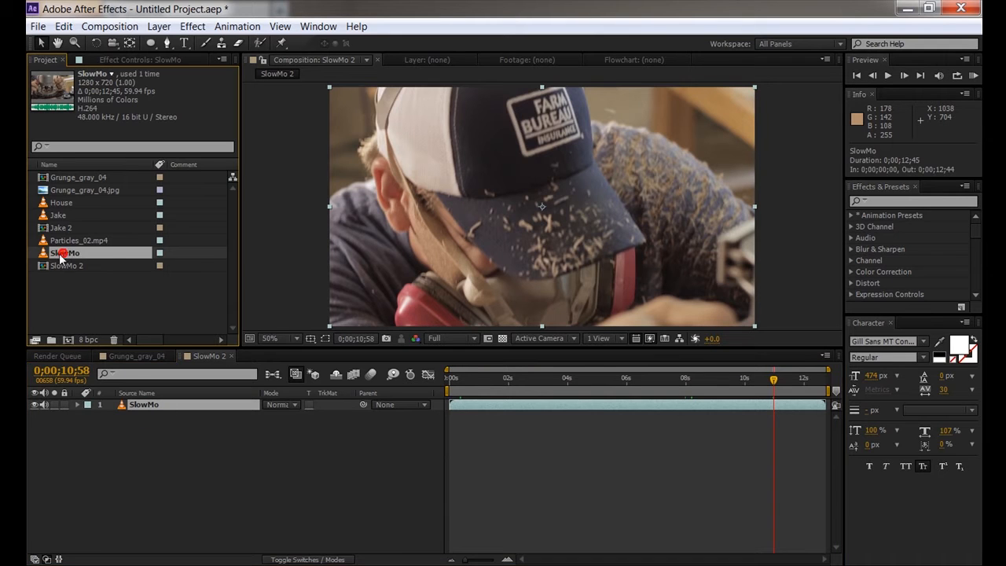
- Conform the SlowMo footage to 23.976 fps and slide the slowed layer earlier in time
right_click(66, 255)
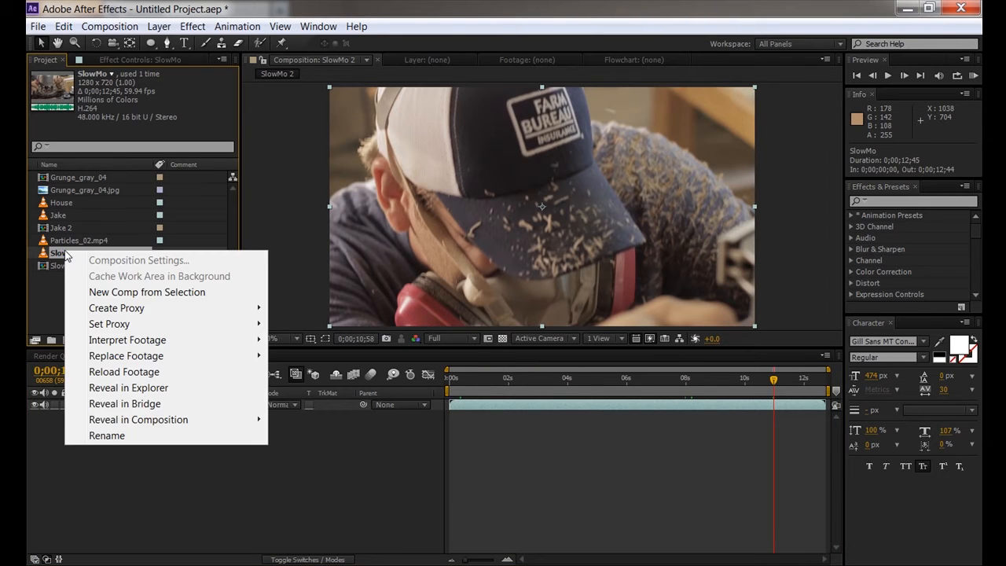
mouse_move(220, 346)
click(297, 339)
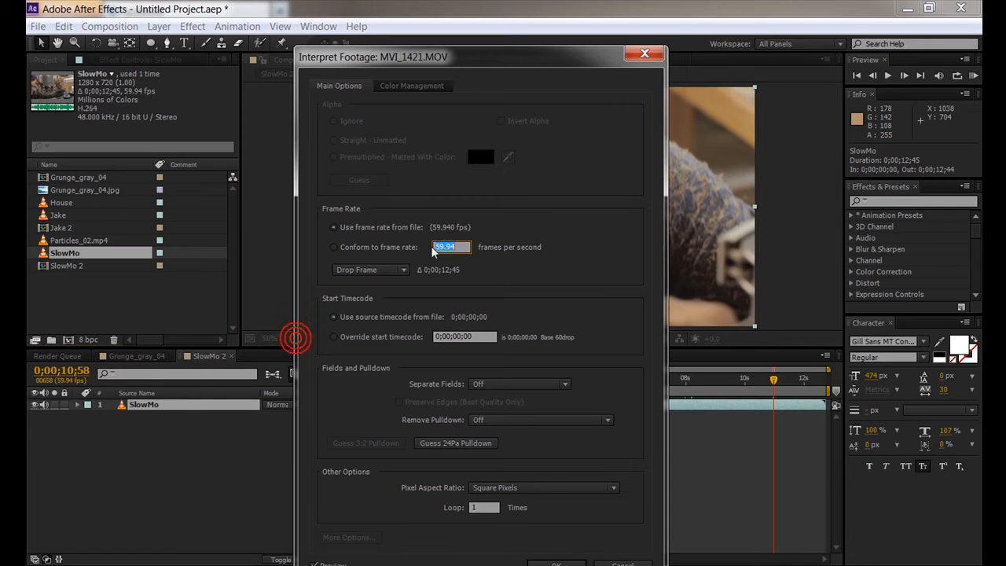
click(335, 248)
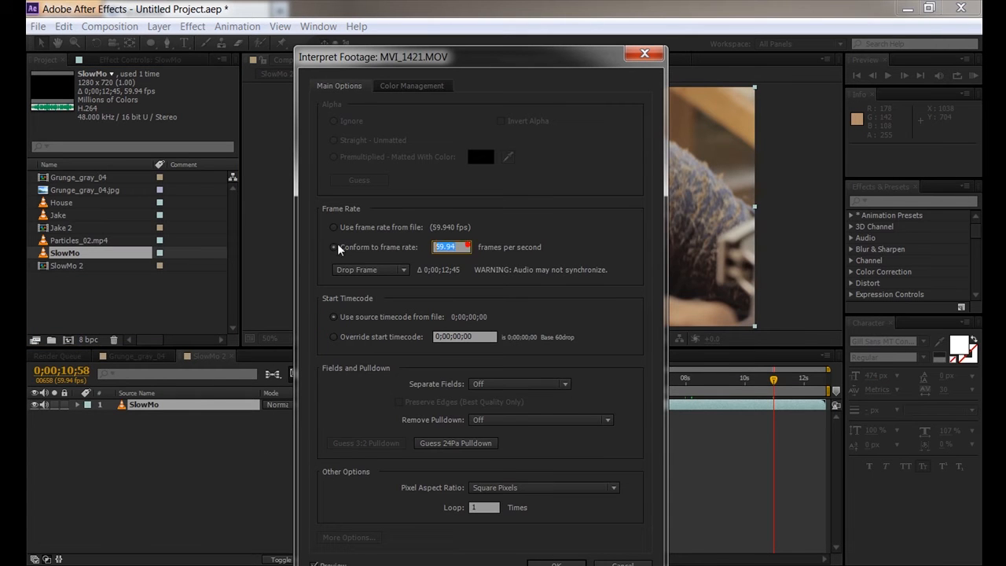
text(23.976)
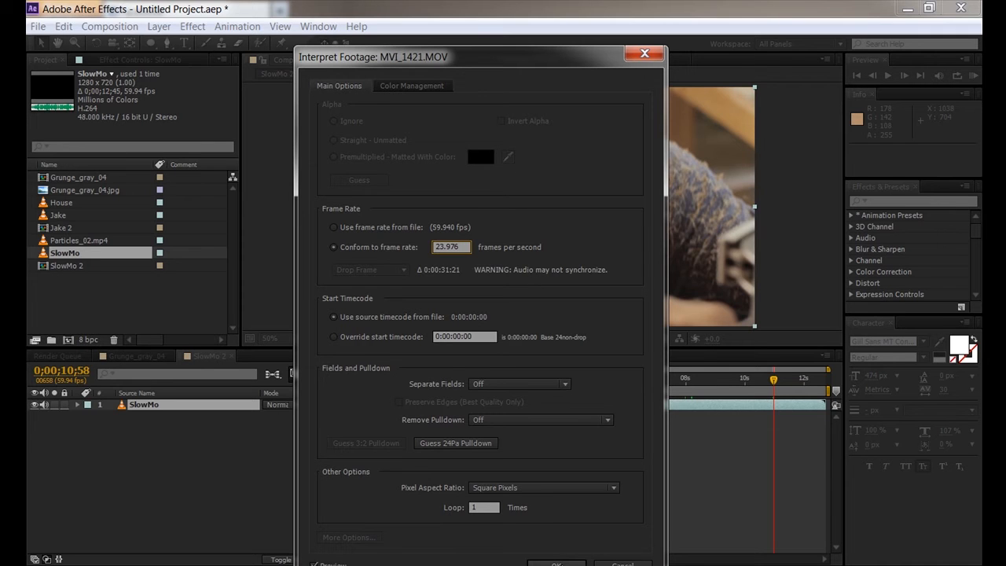
click(556, 564)
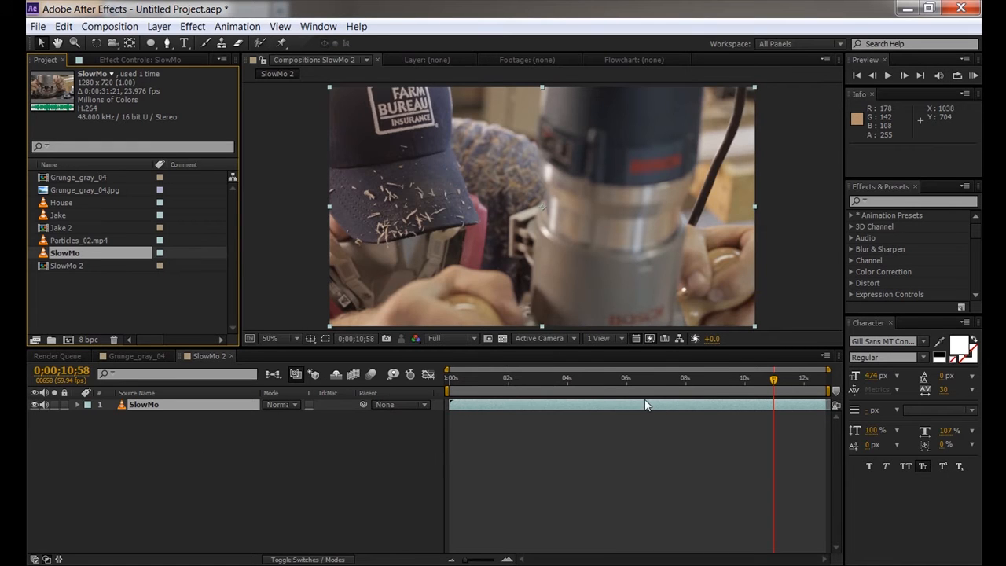
drag(656, 402, 328, 404)
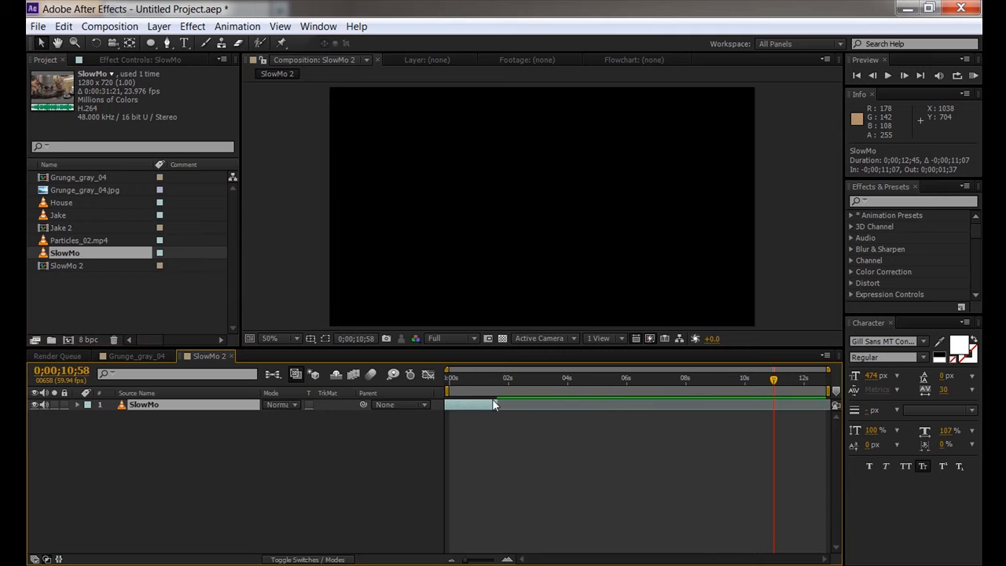
- Extend and reposition the SlowMo layer so it runs past the comp end
drag(494, 401, 899, 403)
drag(756, 406, 534, 409)
drag(683, 405, 843, 405)
drag(774, 381, 566, 381)
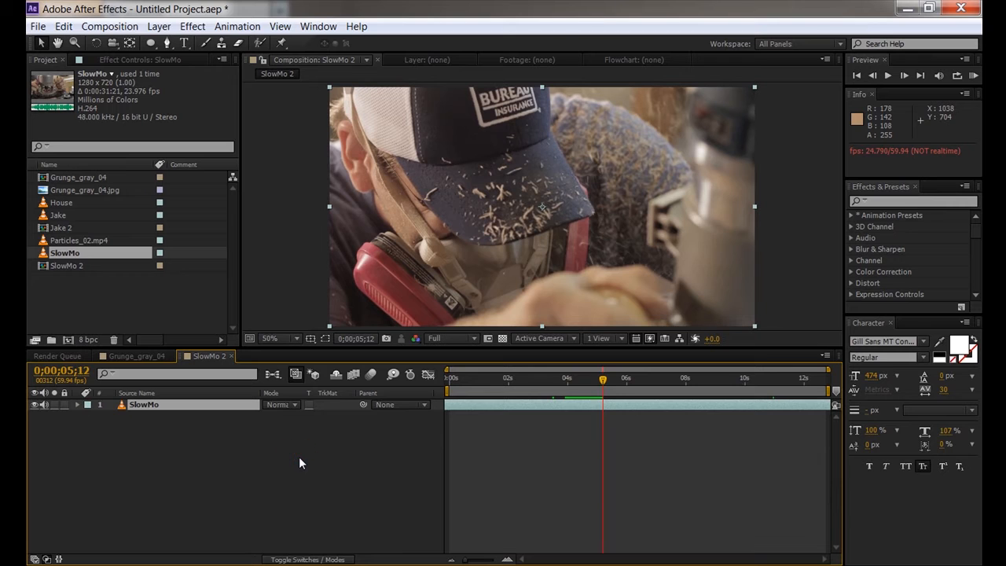
- Set the work area to 03;52–05;12 and RAM-preview it
click(561, 380)
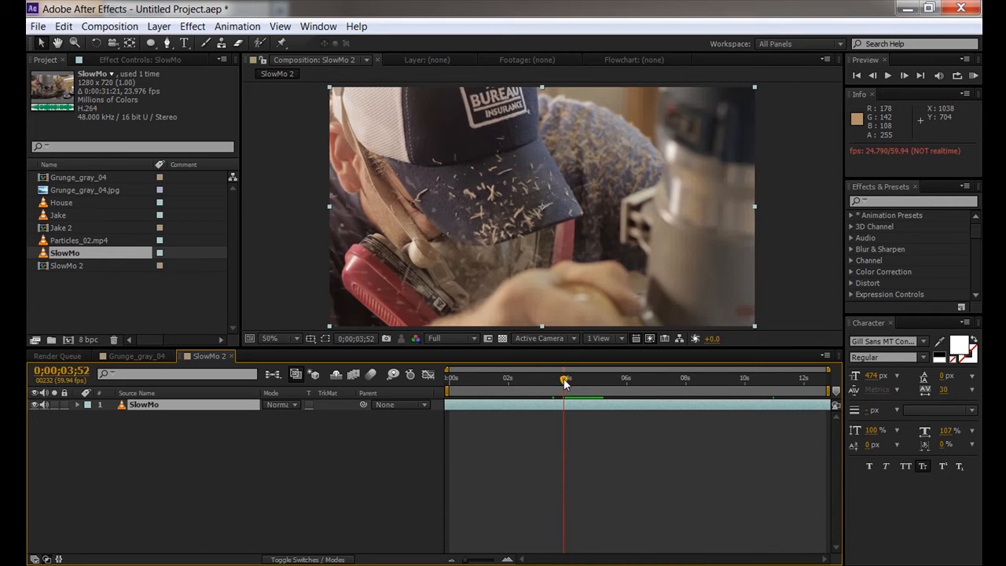
key(b)
click(602, 378)
key(n)
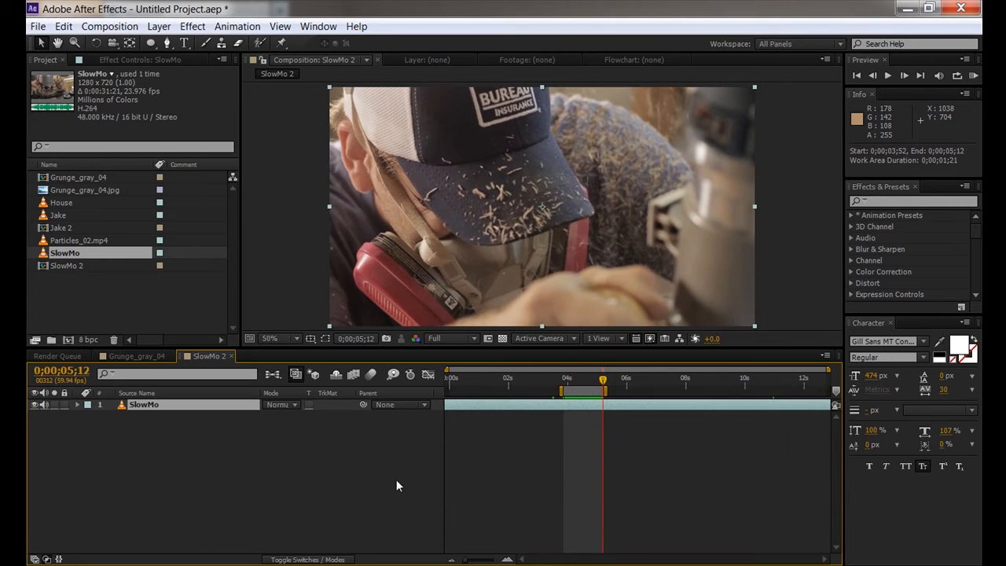
key(KP_0)
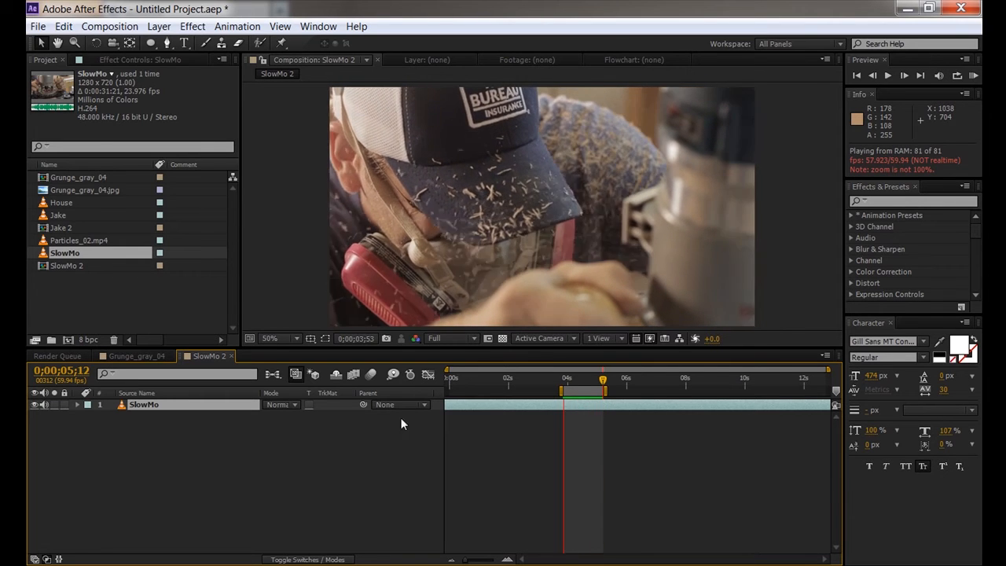
click(315, 465)
- Delete the SlowMo layer and open the Jake 2 composition
click(140, 403)
key(Delete)
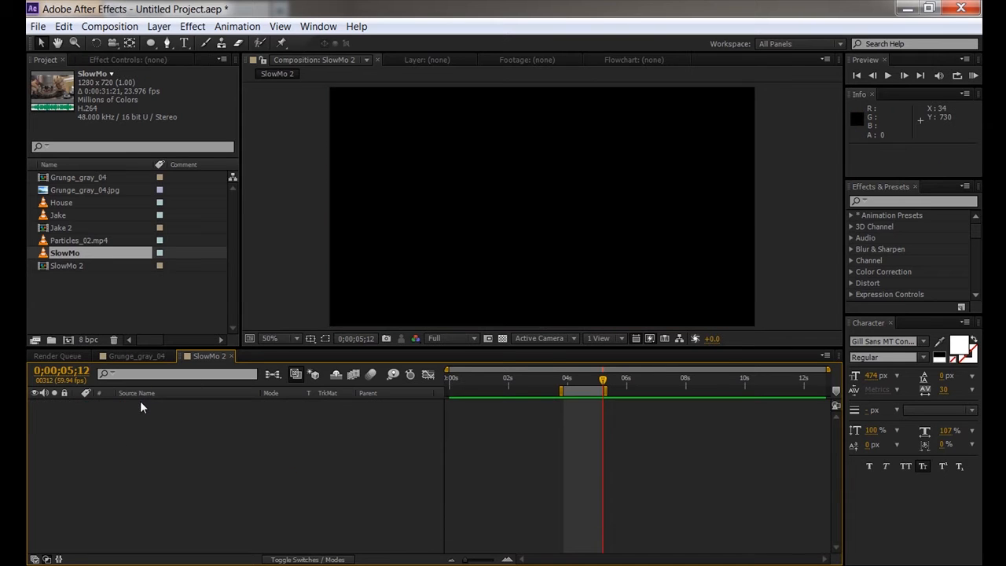
double_click(60, 227)
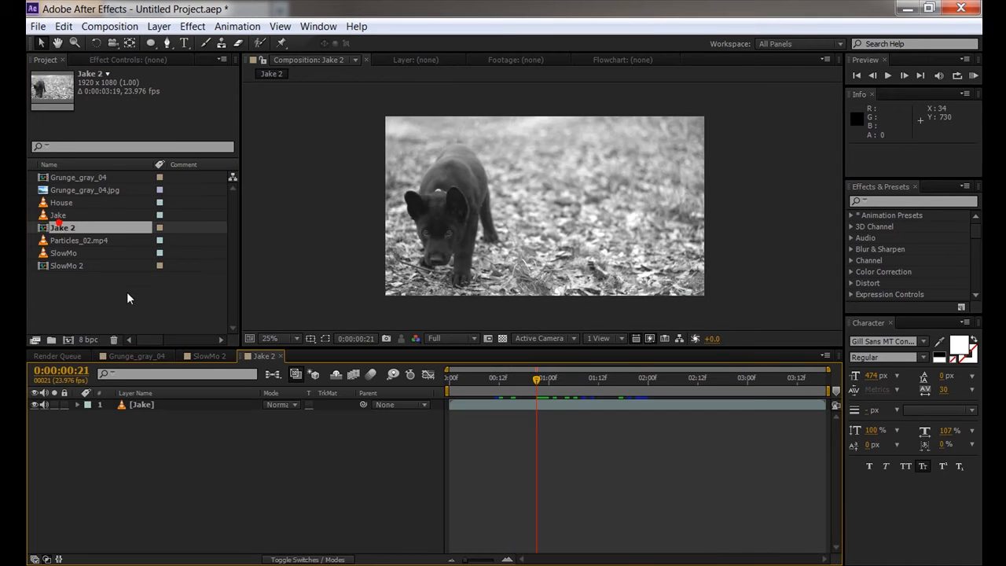
- Cycle the project colour depth through 16 and 32 bpc, then back to 8 bpc
alt+click(89, 340)
alt+click(89, 340)
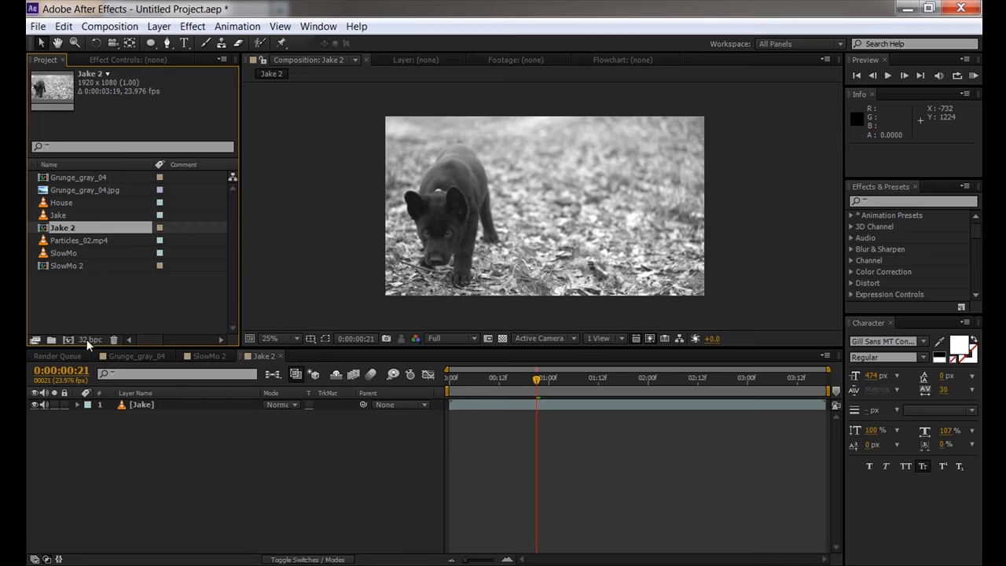
drag(512, 379, 626, 377)
alt+click(88, 341)
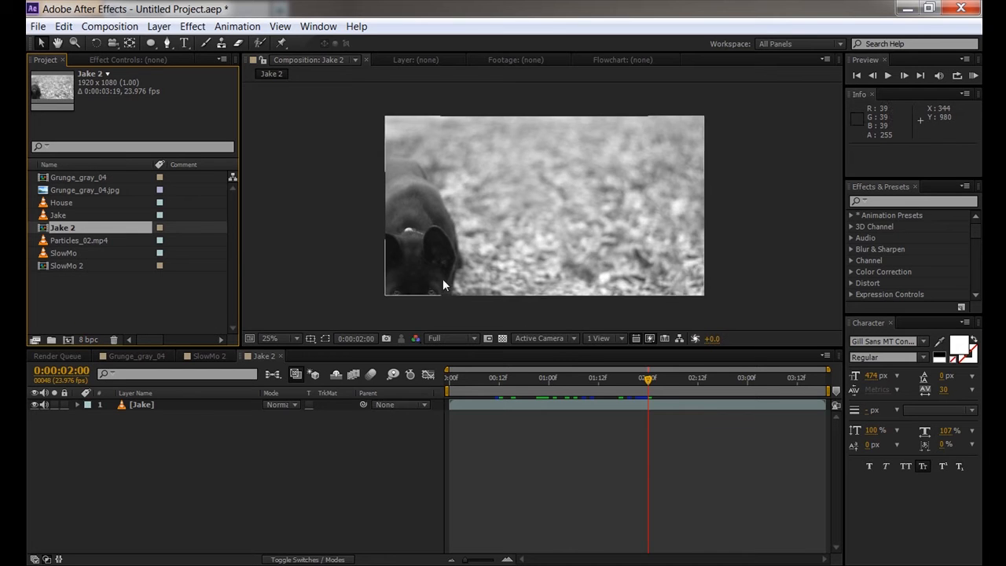
- Zoom the Jake 2 viewer in on the dog's eyes, then maximize and restore the viewer
scroll(442, 279, up, 2)
mouse_move(376, 272)
mouse_down()
mouse_move(430, 223)
mouse_move(552, 177)
mouse_up()
scroll(553, 176, up, 1)
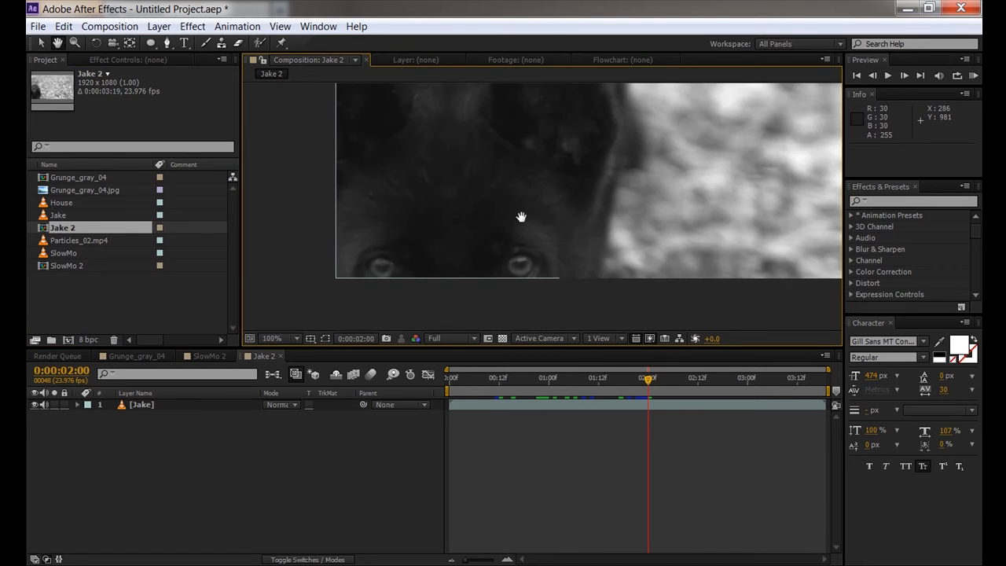
drag(517, 220, 593, 202)
scroll(570, 209, up, 1)
drag(551, 230, 607, 157)
scroll(563, 211, up, 1)
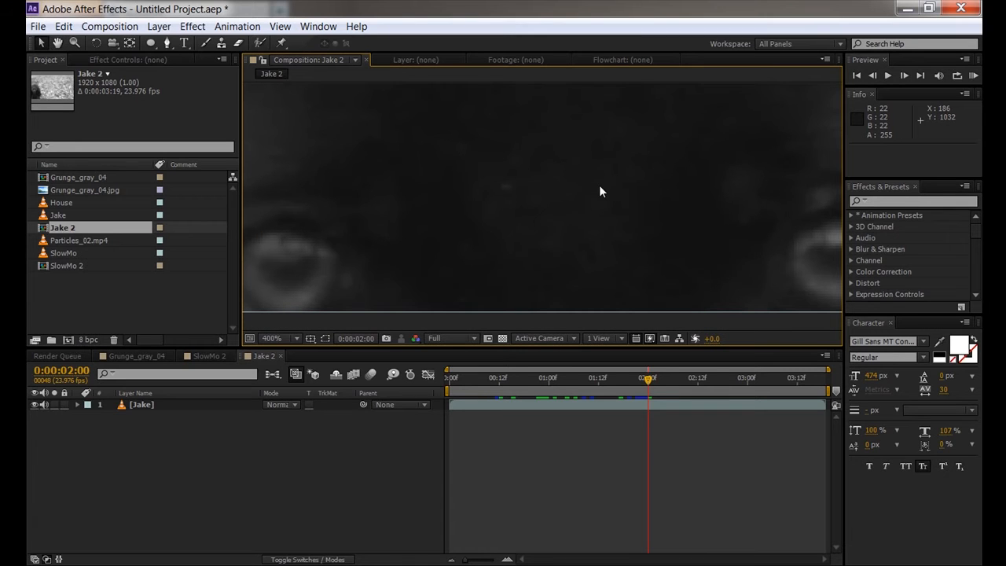
key(grave)
key(grave)
click(207, 464)
scroll(404, 253, down, 6)
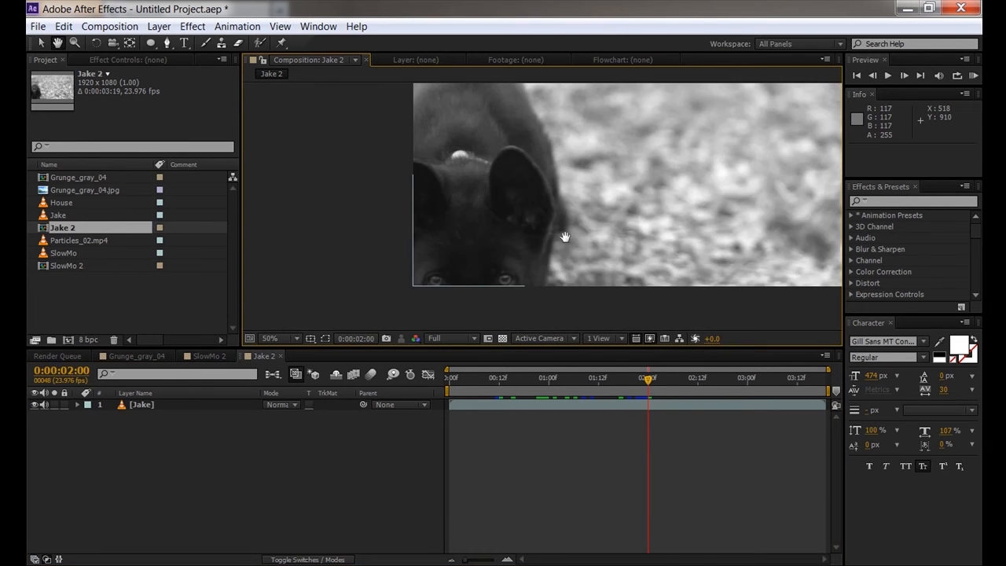
- Close the SlowMo 2 and Jake 2 comp tabs, leaving Grunge_gray_04 with nothing selected
click(137, 356)
click(218, 355)
click(230, 355)
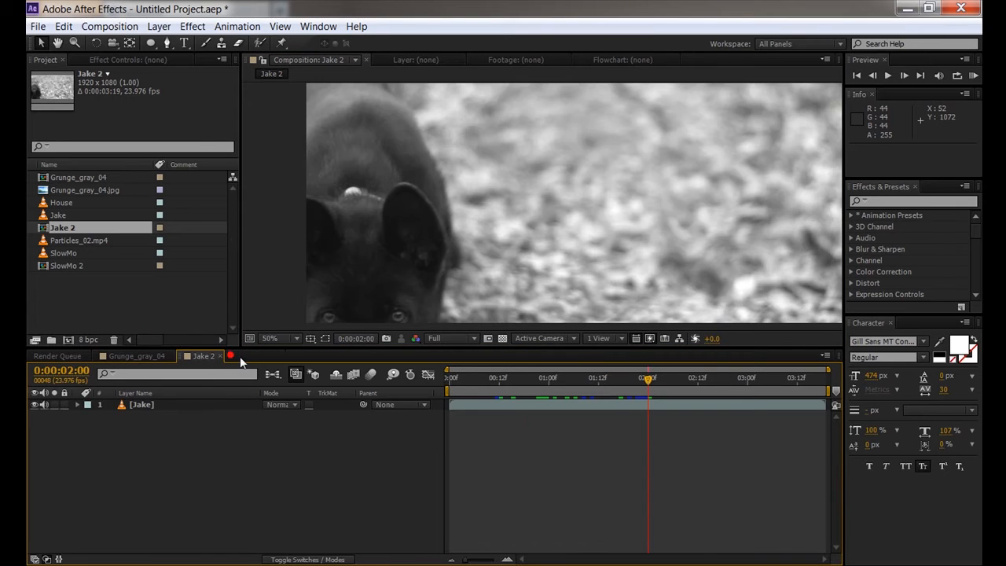
click(221, 355)
click(162, 448)
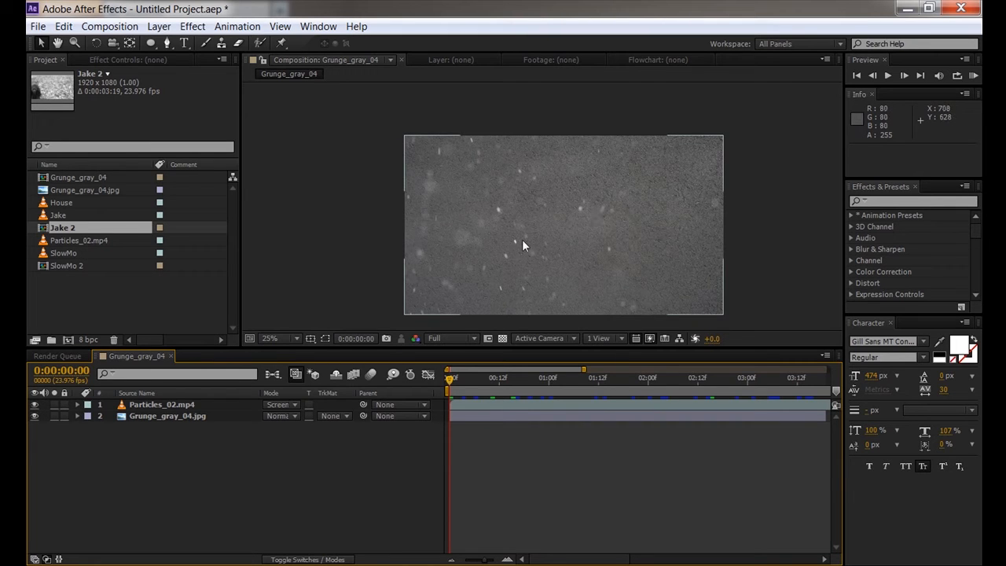
- Delete the Particles_02.mp4 layer and check the remaining grunge texture up close
click(187, 403)
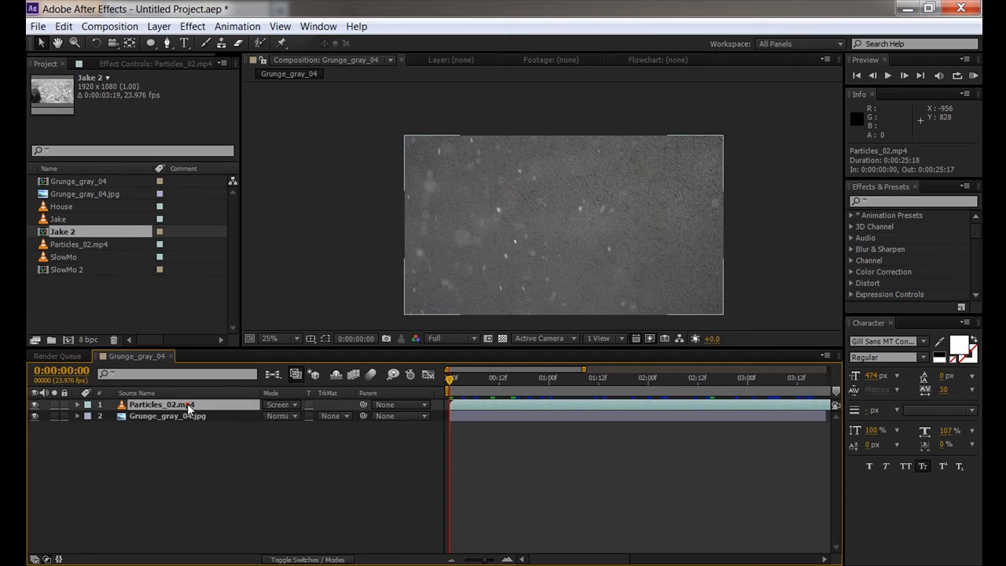
key(Delete)
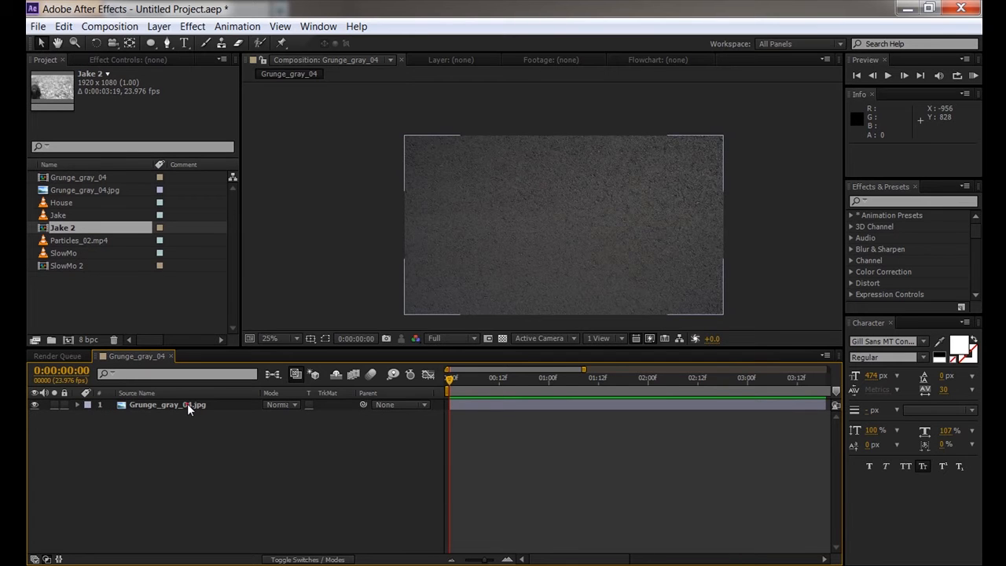
click(187, 403)
key(period)
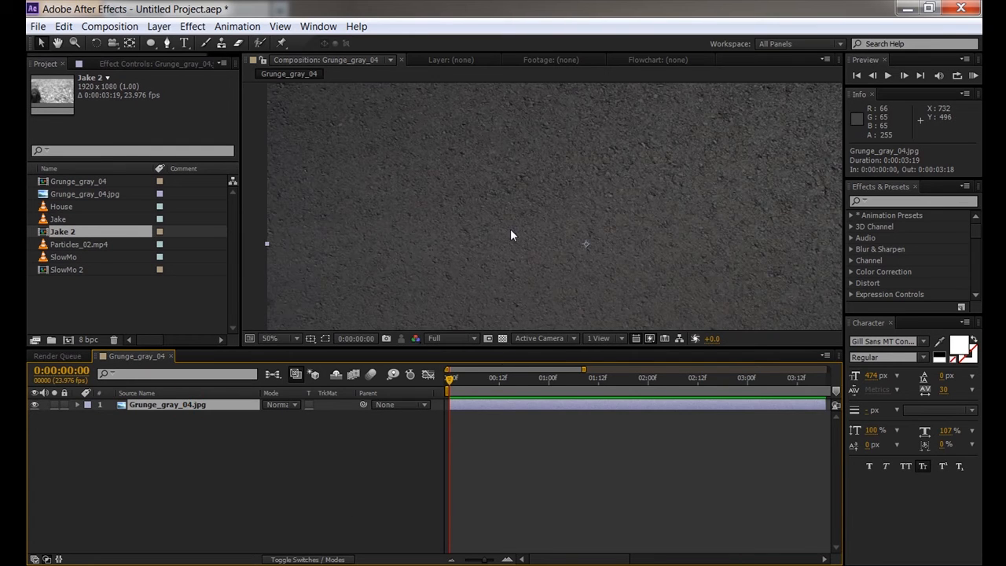
key(comma)
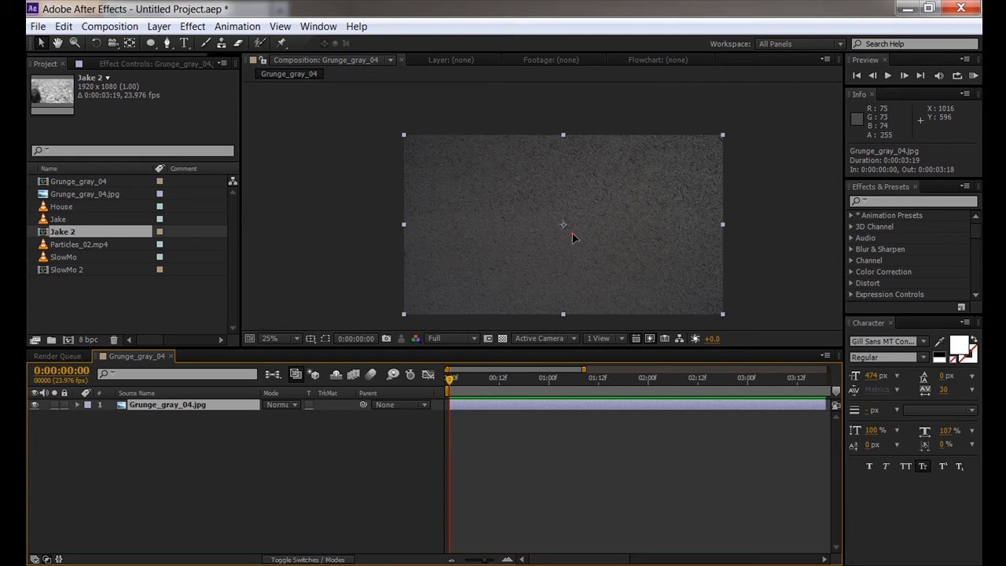
- Undo an accidental nudge of the texture and switch the timeline column to Layer Name
drag(571, 233, 559, 229)
key(ctrl+z)
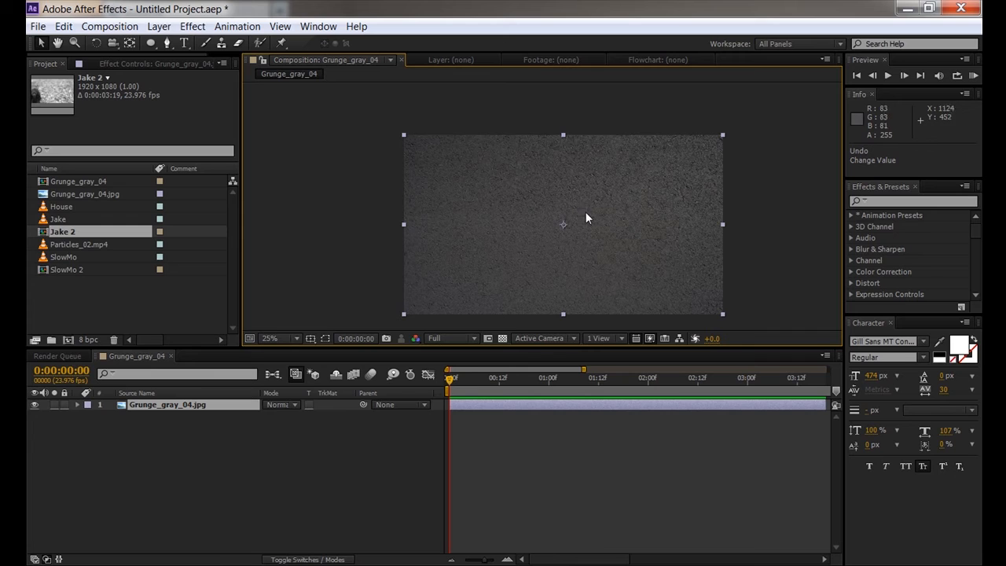
click(180, 394)
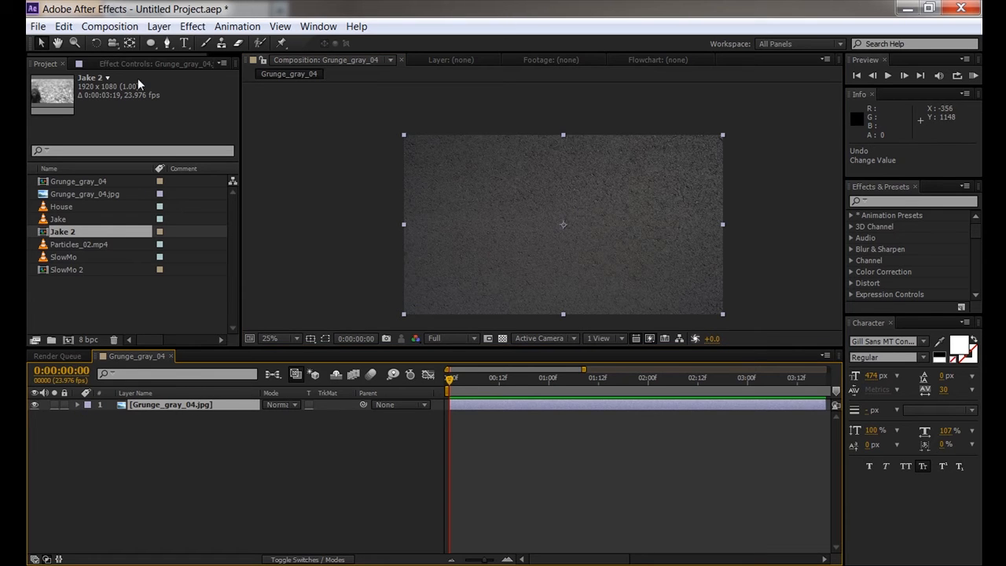
click(159, 26)
- Create a new light-blue solid named 'Overlay' via Layer > New > Solid
mouse_move(189, 43)
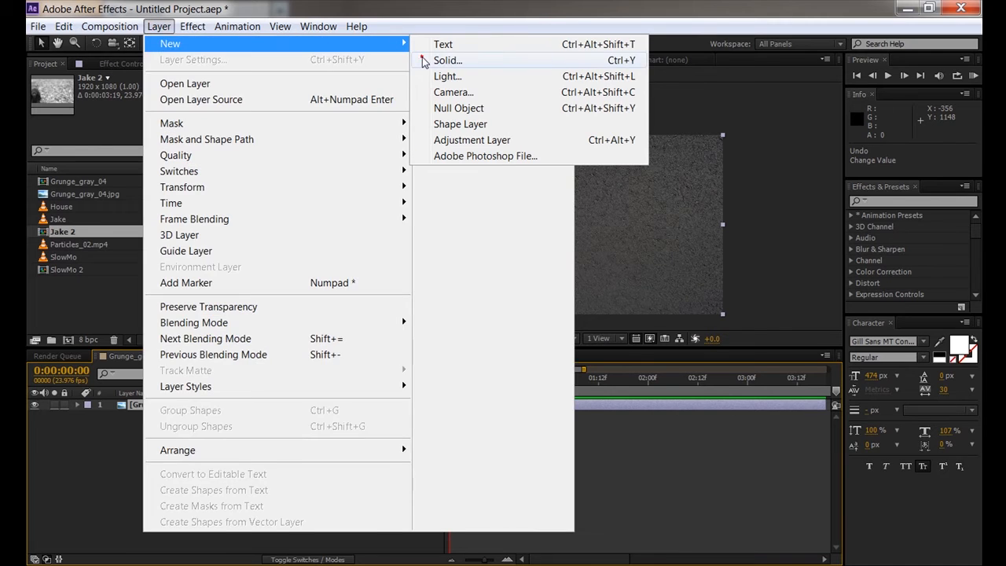
click(444, 61)
click(217, 386)
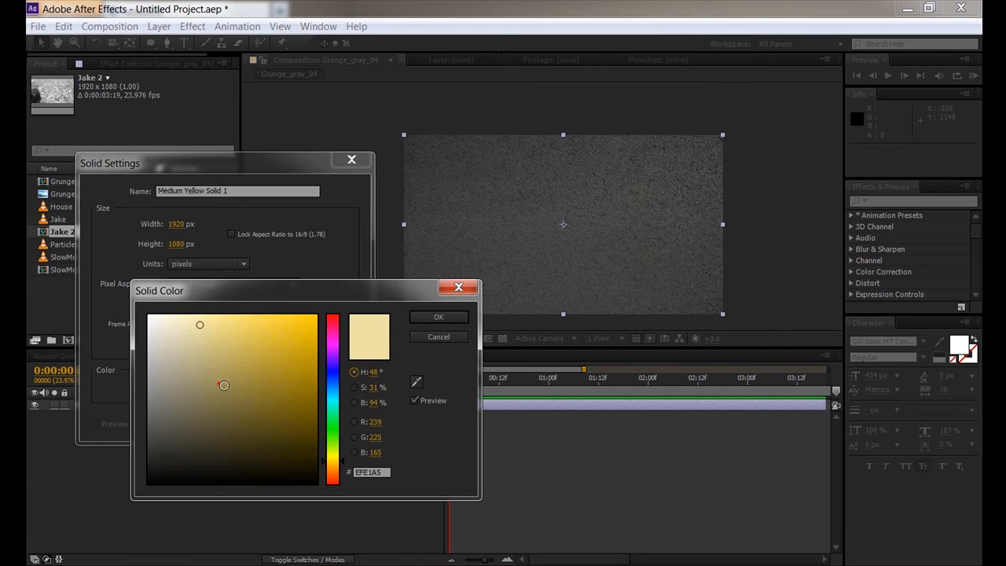
mouse_move(333, 401)
mouse_down()
mouse_move(334, 385)
mouse_move(332, 395)
mouse_up()
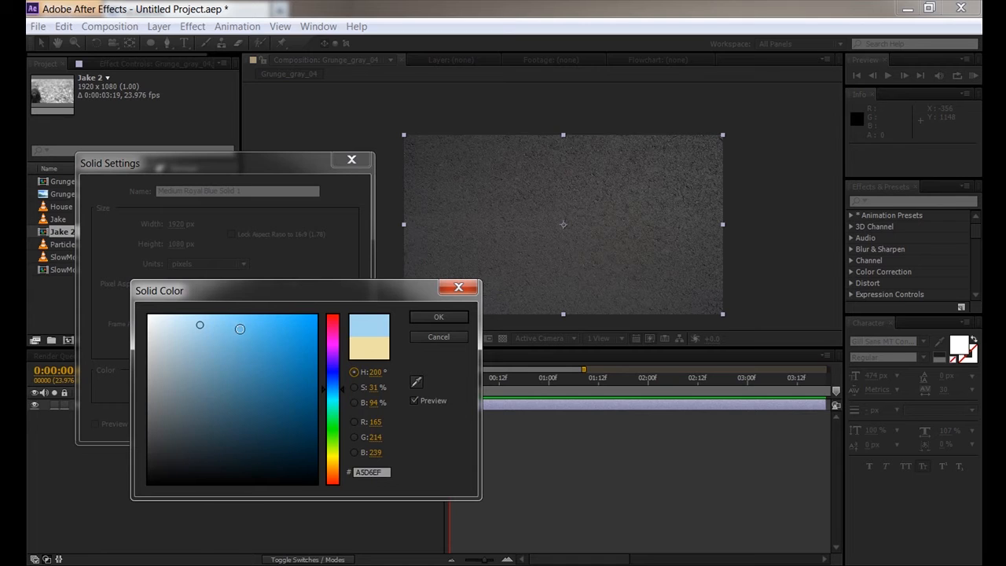
click(229, 325)
click(438, 316)
click(253, 191)
text(Over)
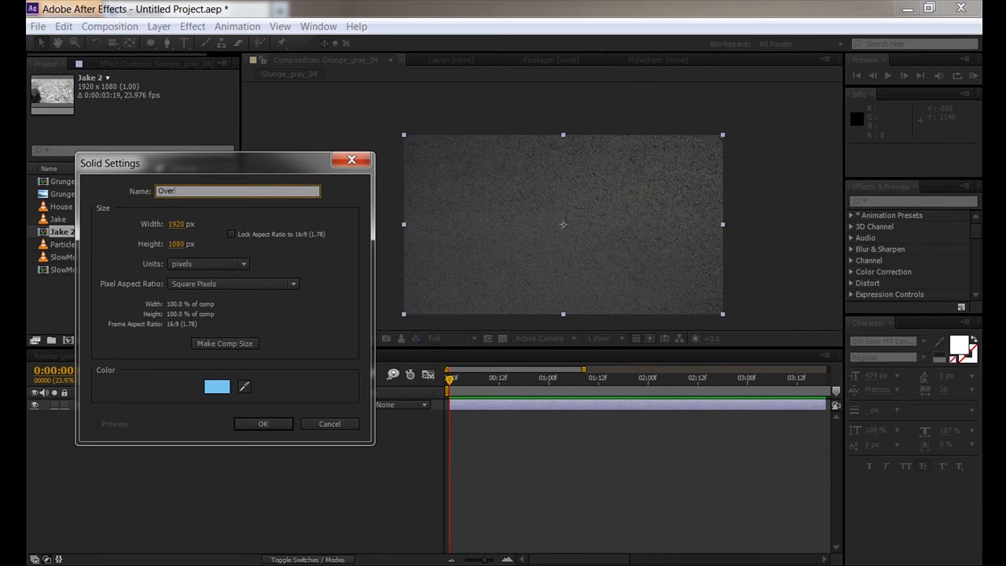
text(lay)
key(Return)
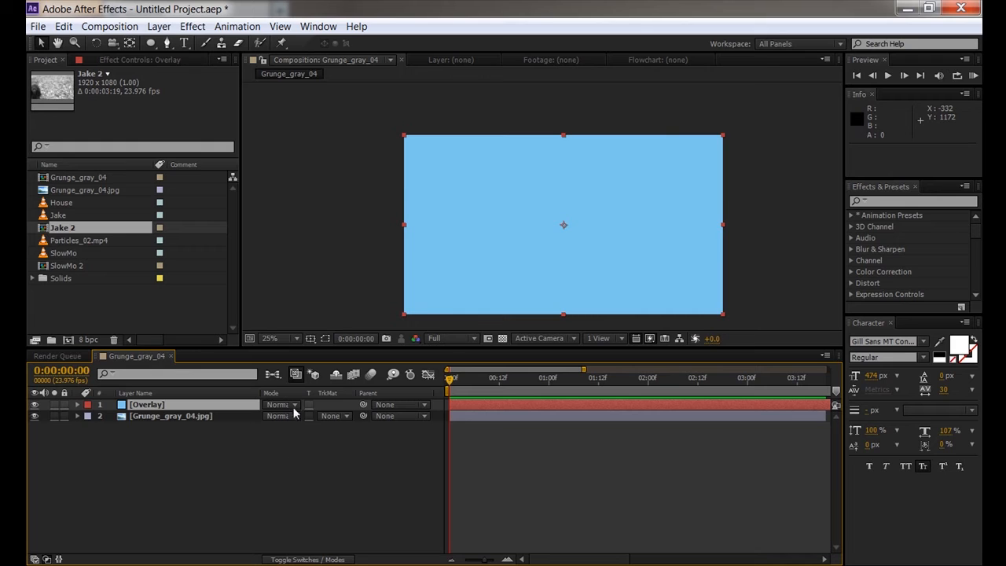
- Toggle the timeline between switch and blend-mode columns, ending with the Mode column visible
click(312, 560)
key(F4)
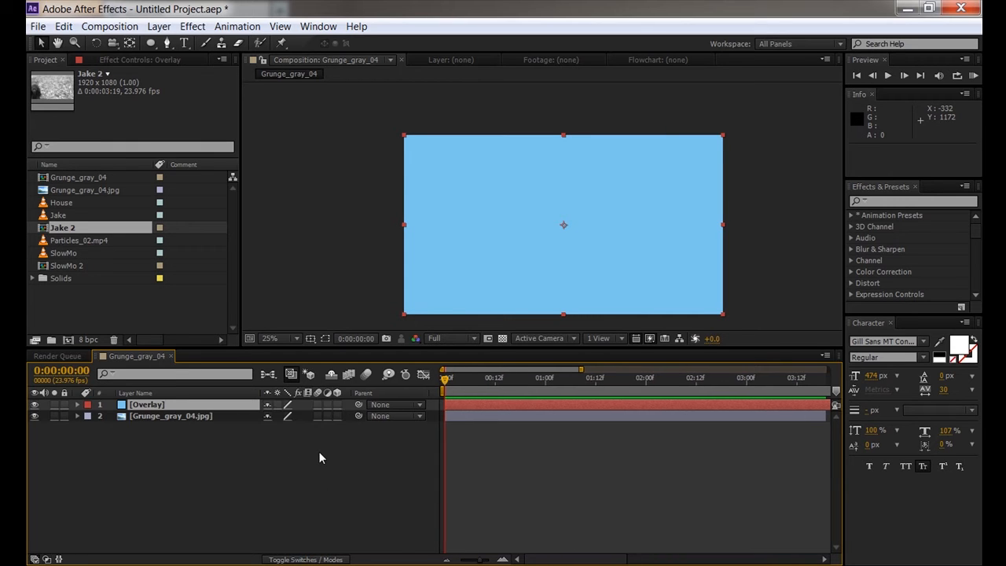
key(F4)
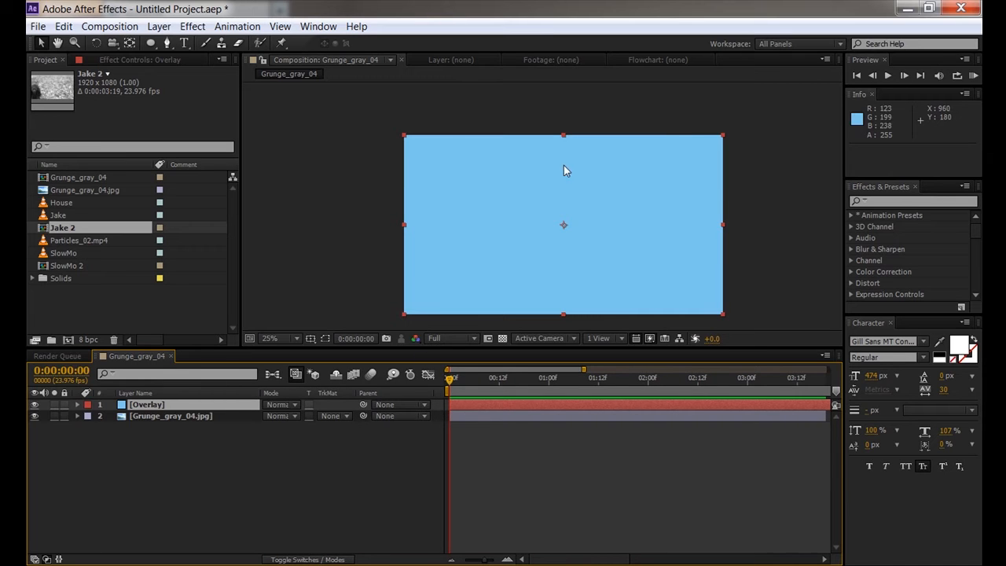
click(47, 559)
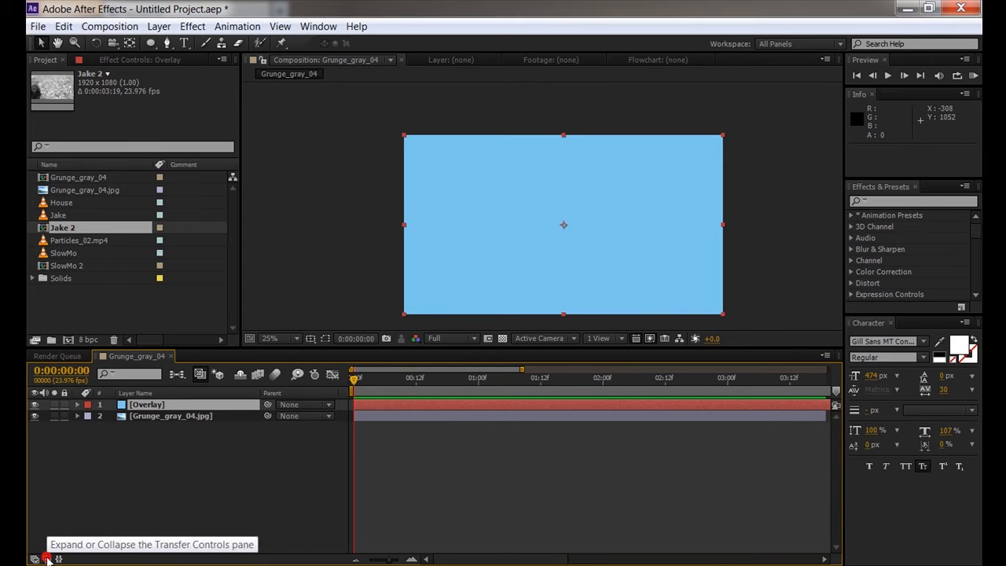
click(47, 560)
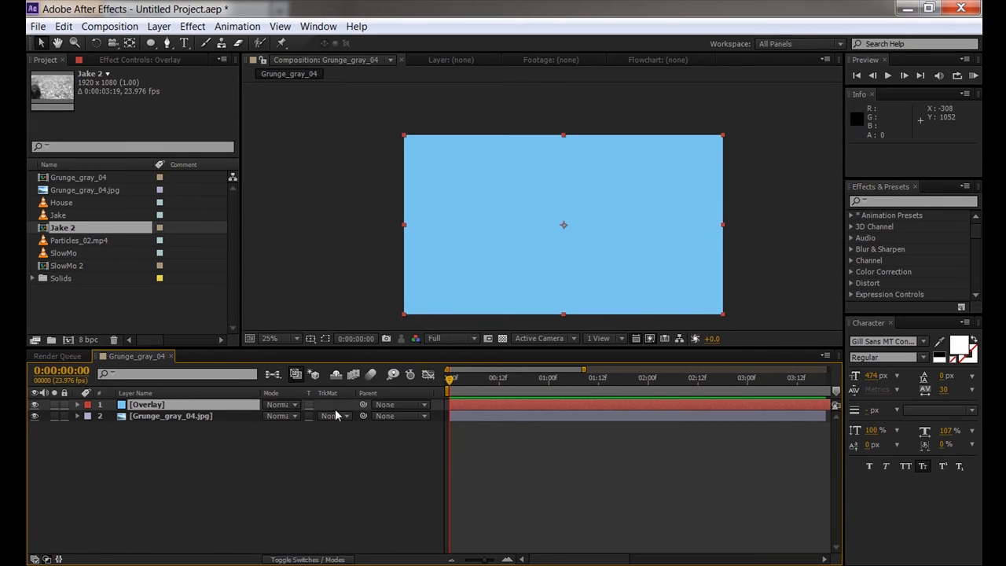
click(34, 559)
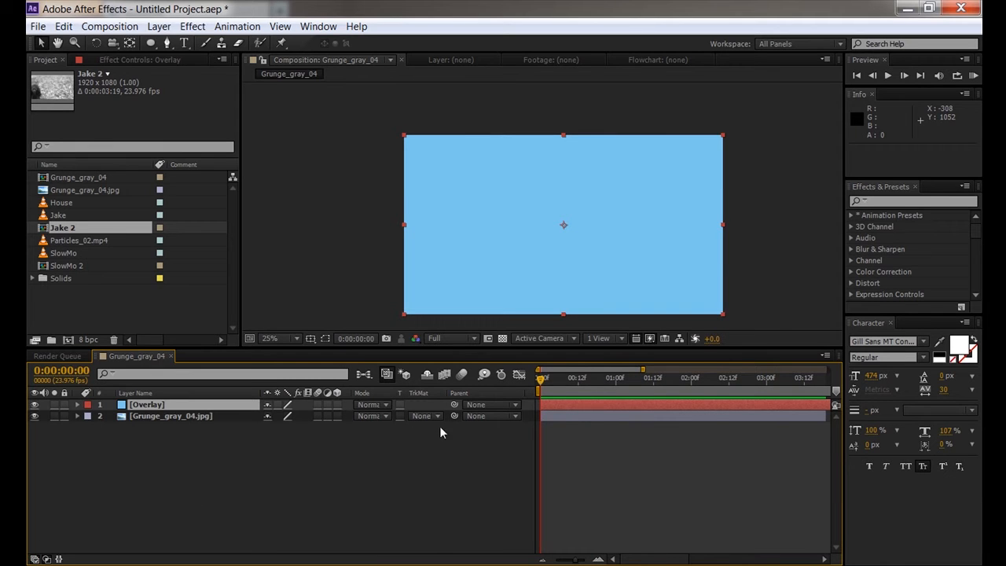
click(34, 559)
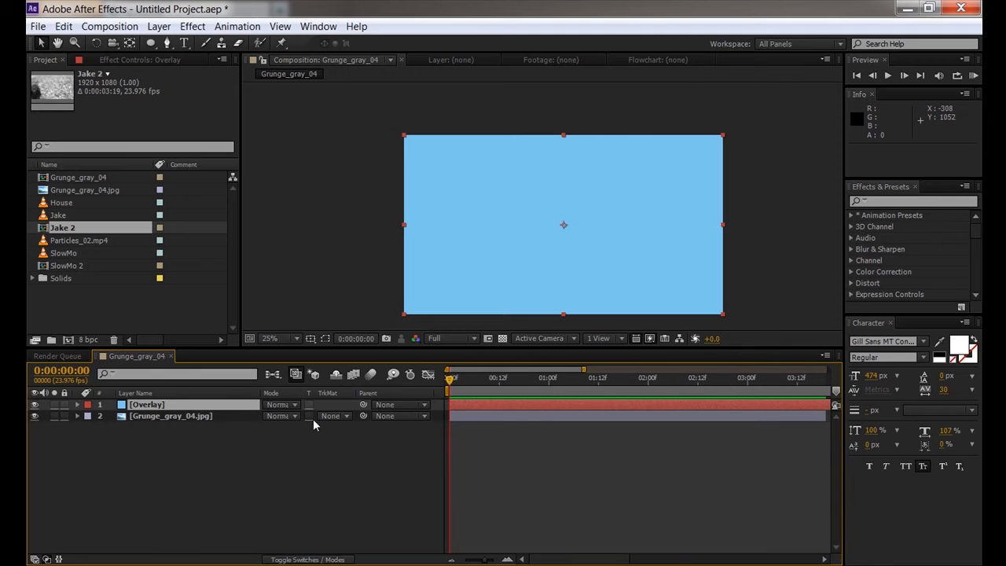
- Set the Overlay layer's blend mode to Overlay
click(297, 405)
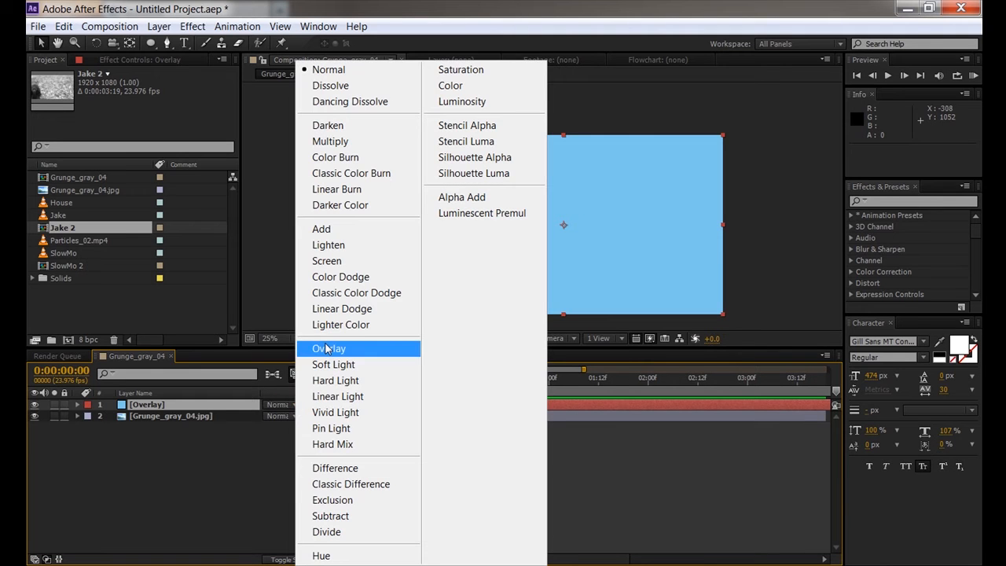
click(318, 411)
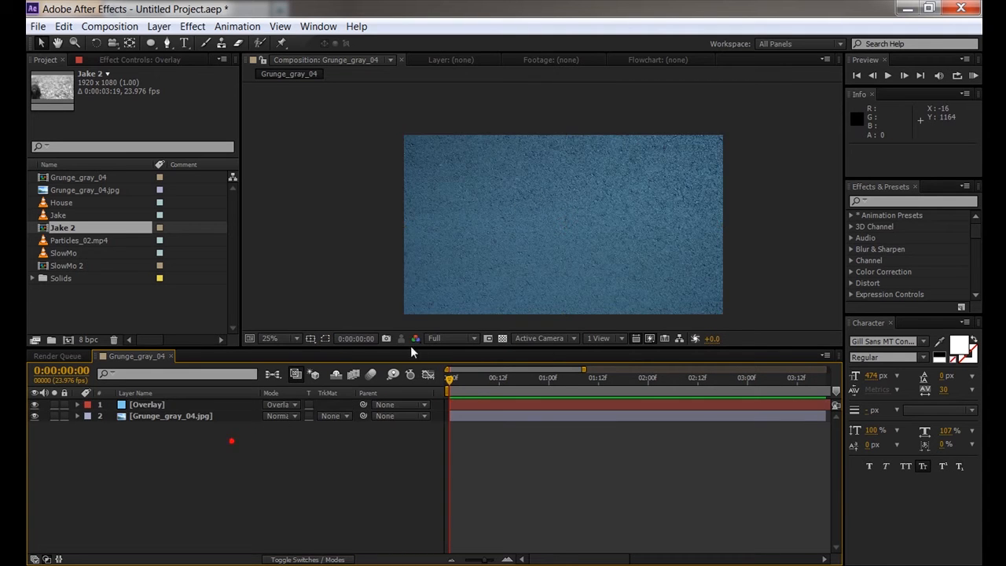
scroll(521, 242, up, 2)
drag(522, 239, 595, 154)
drag(595, 221, 446, 214)
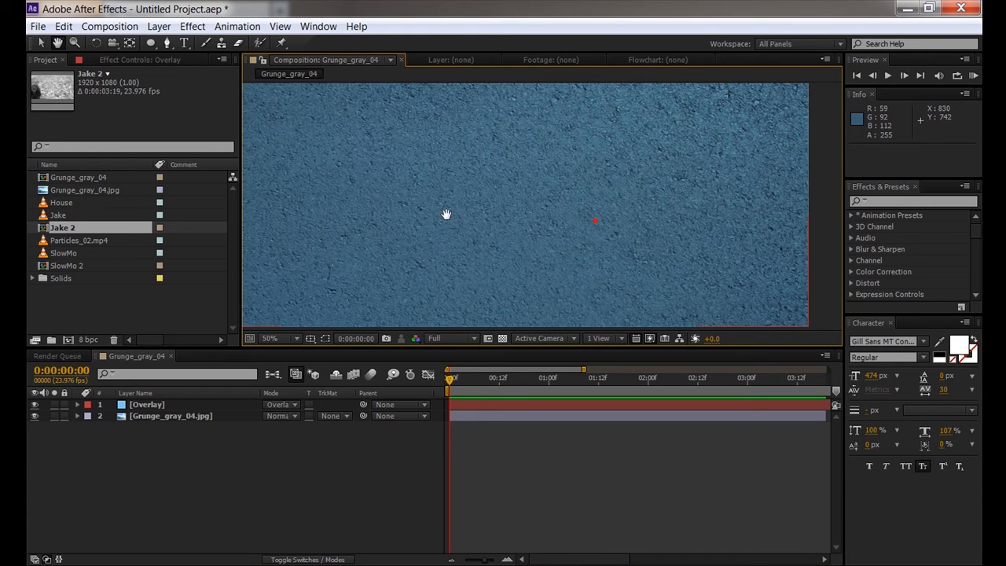
scroll(502, 209, down, 2)
drag(500, 189, 507, 221)
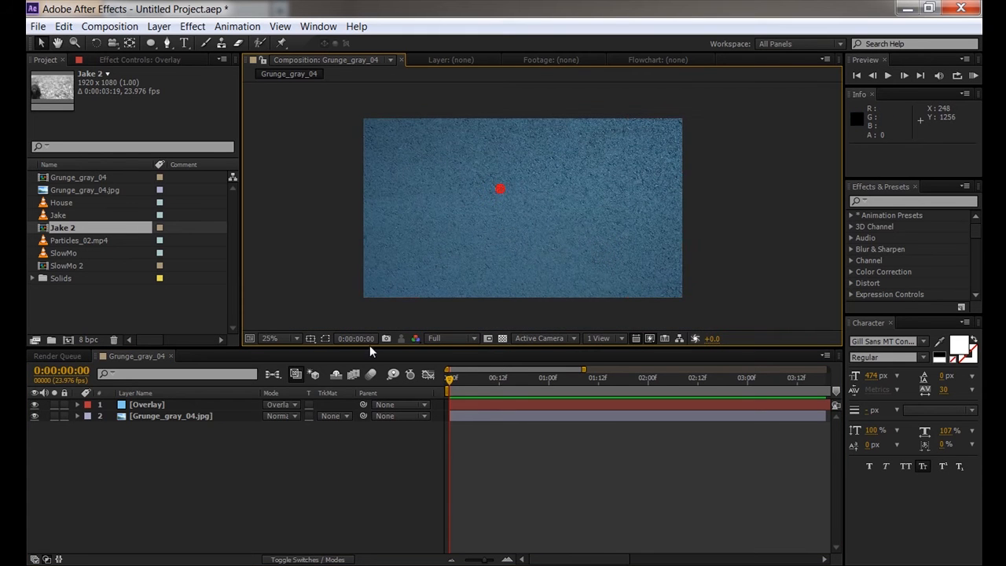
- Lower the Overlay layer's opacity to 46%
click(165, 402)
key(t)
drag(271, 415, 246, 462)
click(246, 463)
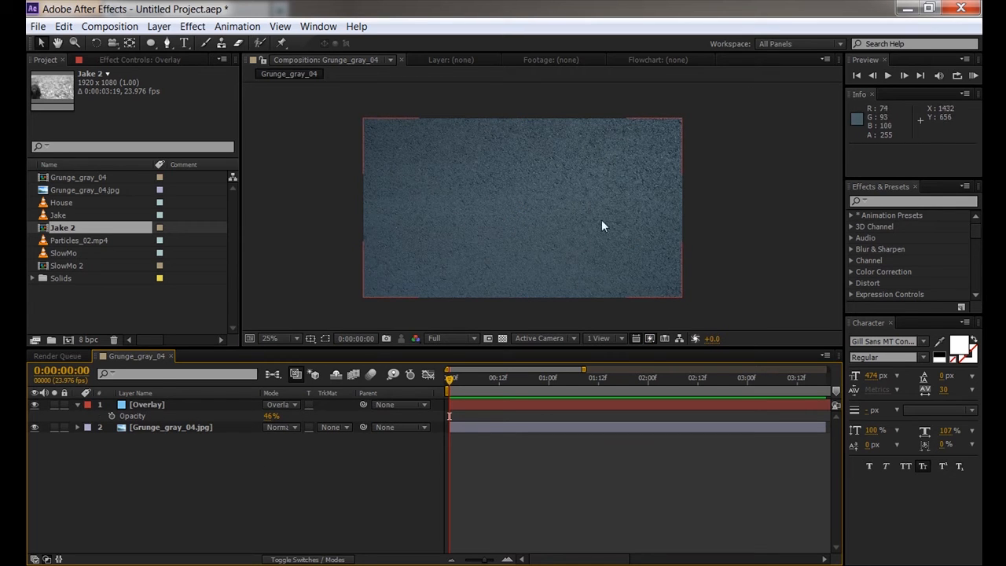
- Reset the Overlay solid to 100% opacity and Normal blending
drag(267, 413, 383, 414)
click(242, 456)
click(297, 403)
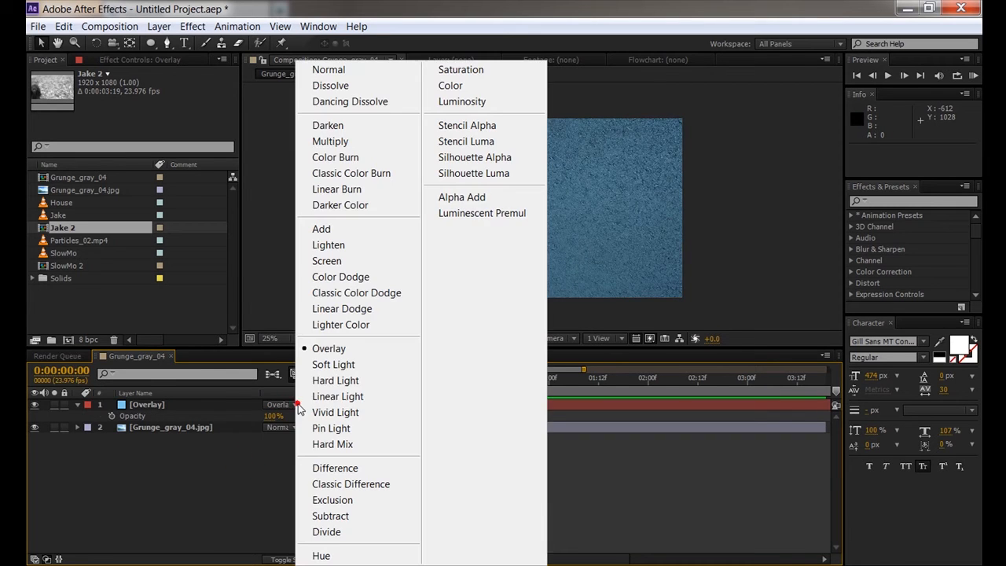
click(323, 67)
- Move the Overlay solid below the grunge texture and set the texture to Overlay mode
drag(133, 405, 138, 430)
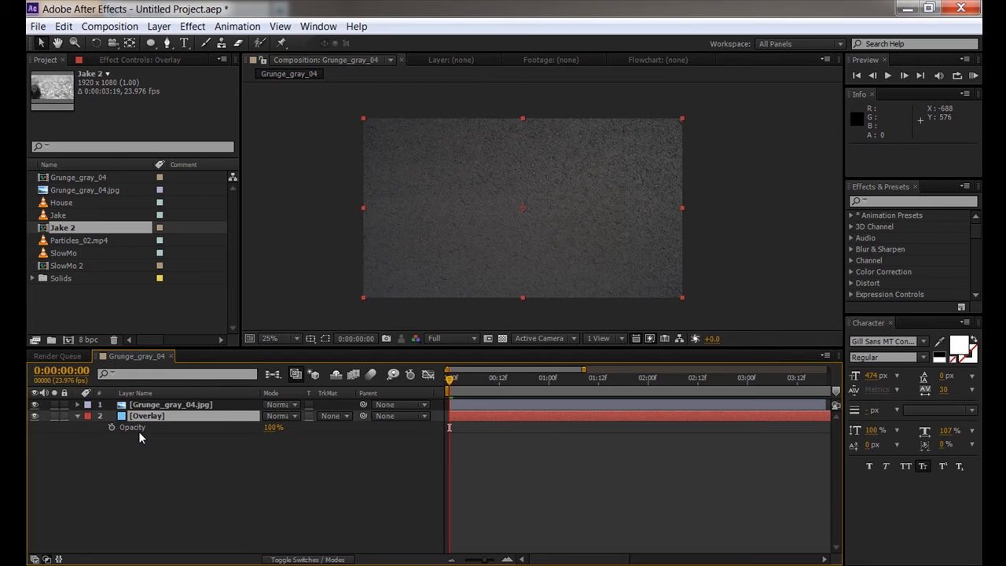
click(187, 404)
click(275, 405)
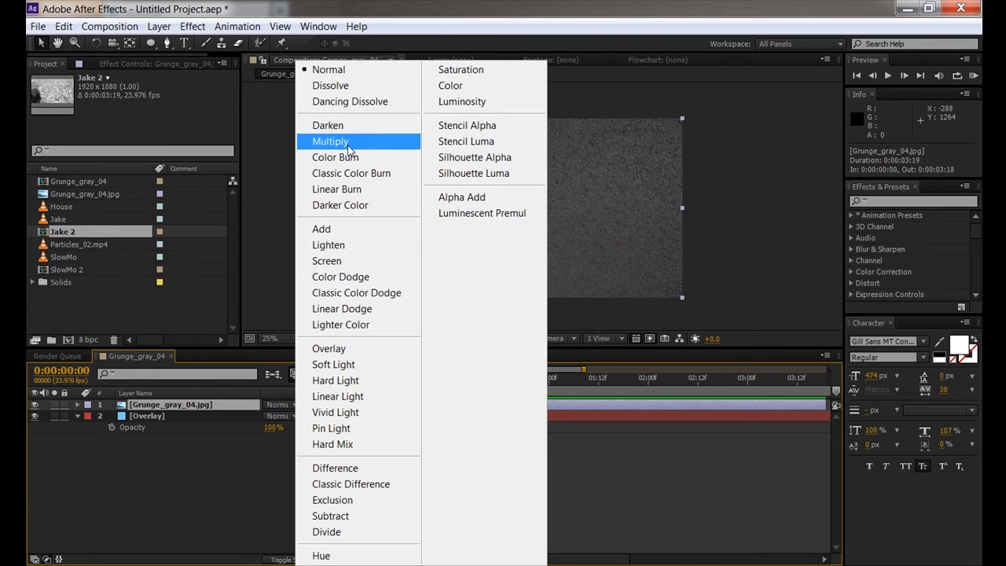
click(330, 350)
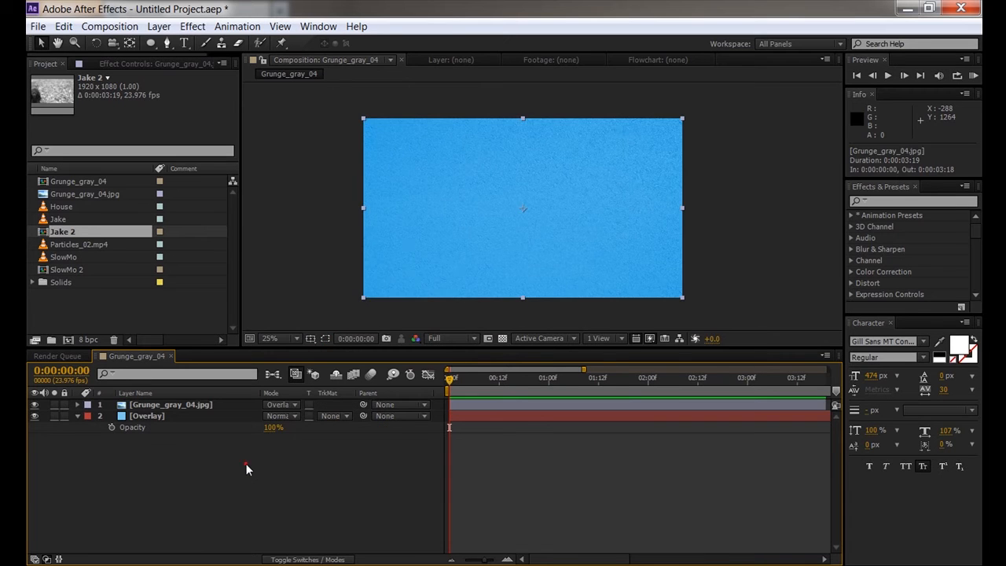
- Enlarge the comp preview and experiment with the grunge texture's opacity
scroll(482, 241, up, 4)
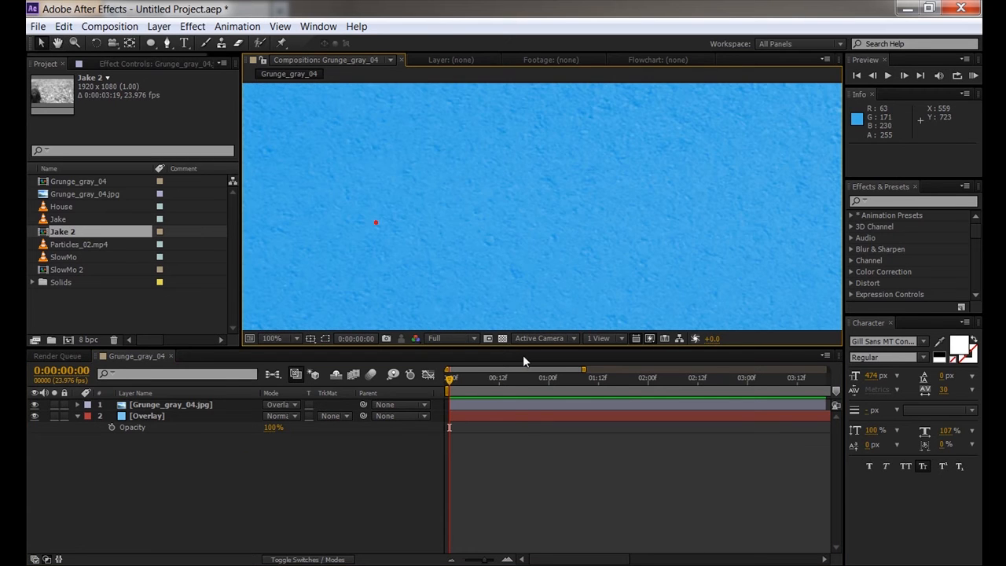
drag(517, 347, 516, 445)
drag(636, 236, 562, 240)
click(177, 502)
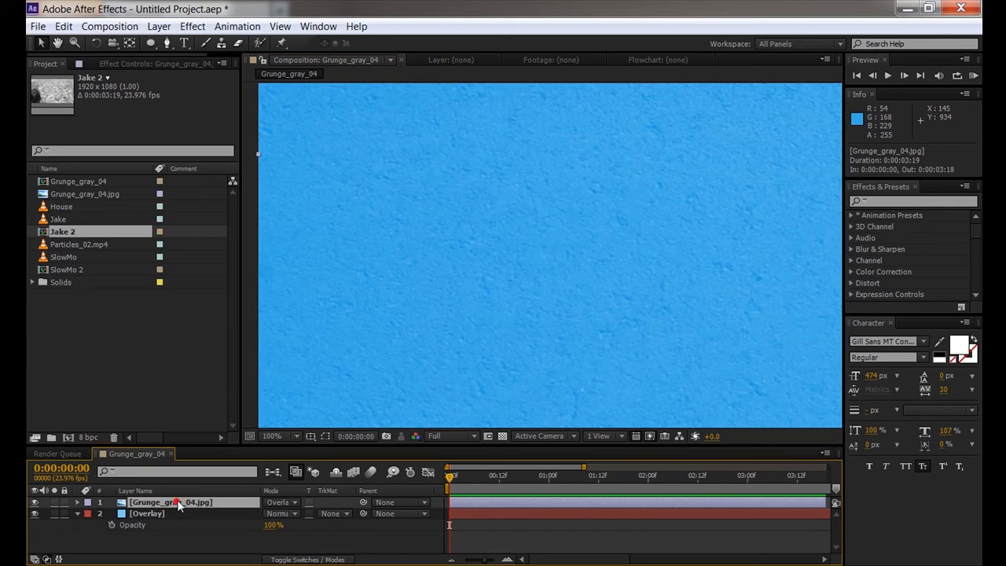
key(t)
drag(268, 515, 79, 501)
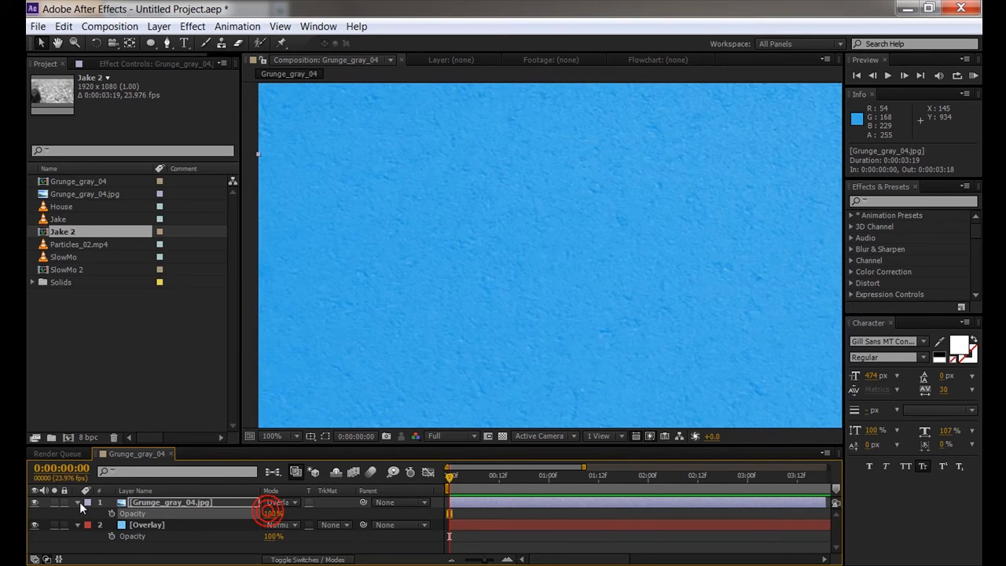
click(78, 501)
click(76, 513)
- Restore the Overlay solid above a Normal-mode grunge image, blending in Overlay mode
drag(140, 513, 141, 502)
click(285, 513)
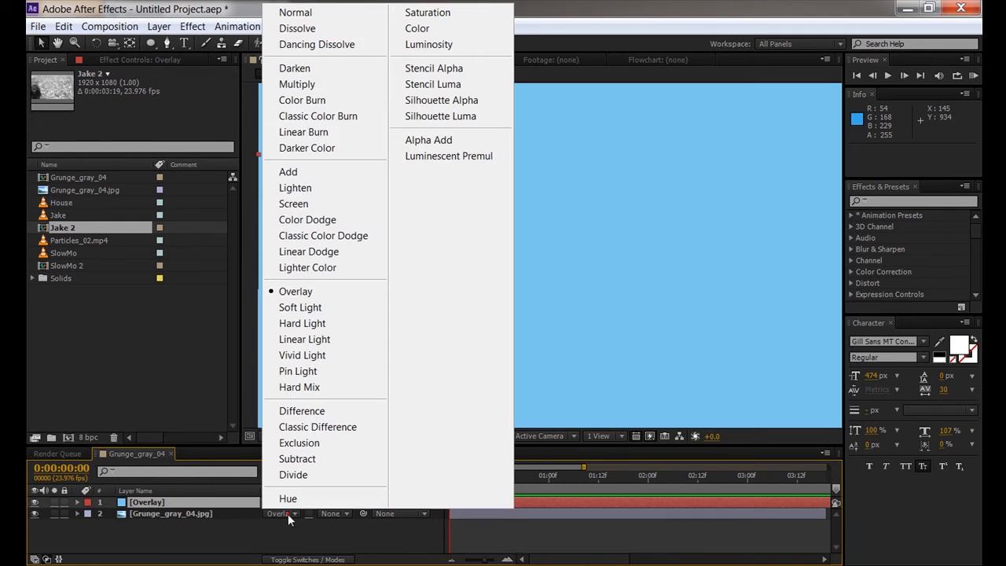
click(295, 11)
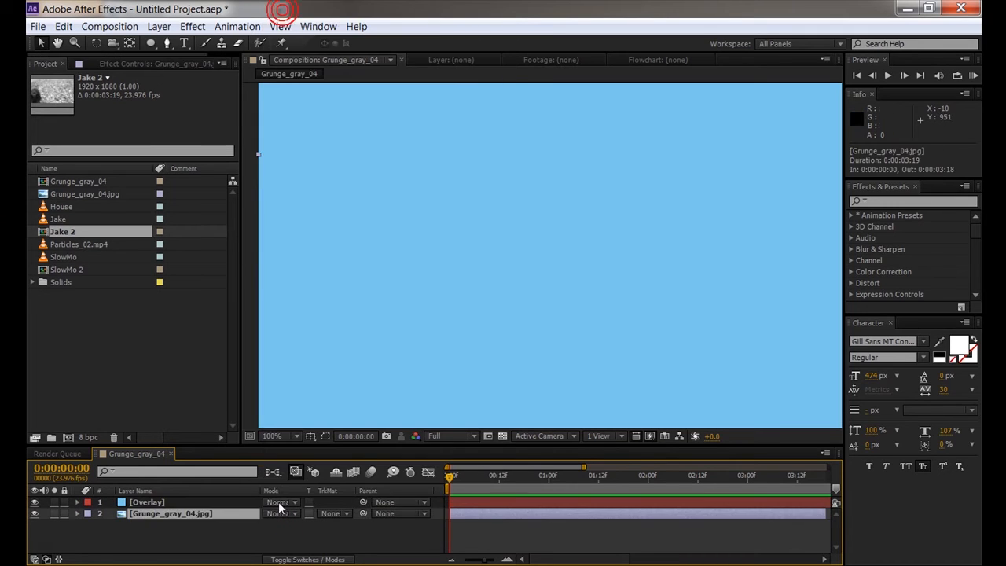
click(280, 502)
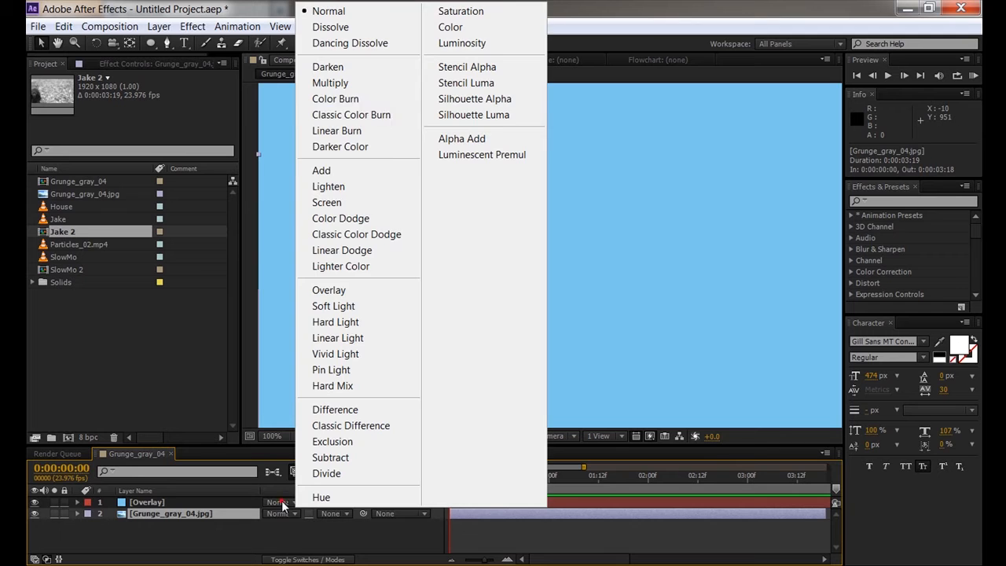
click(330, 290)
scroll(559, 251, down, 3)
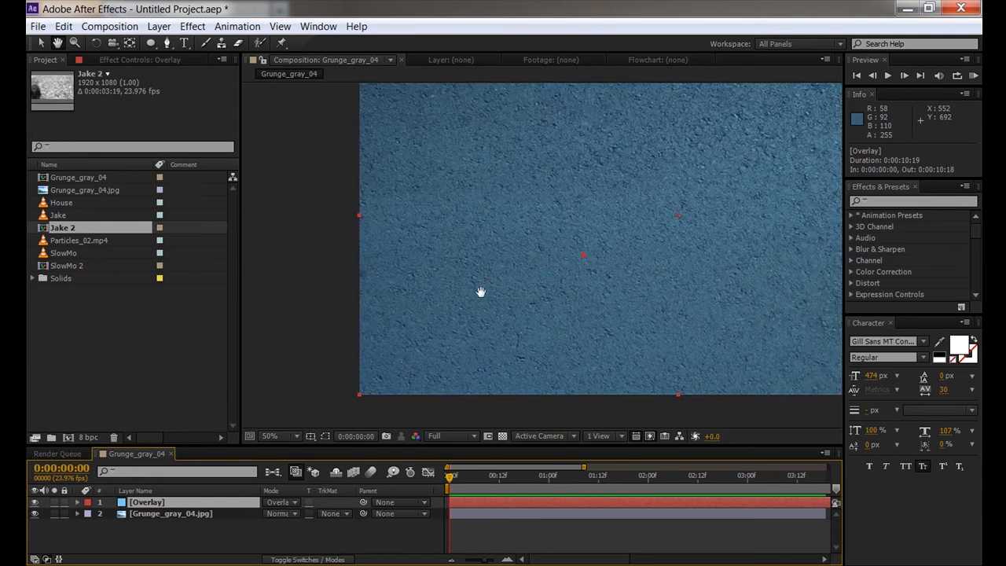
scroll(518, 285, down, 1)
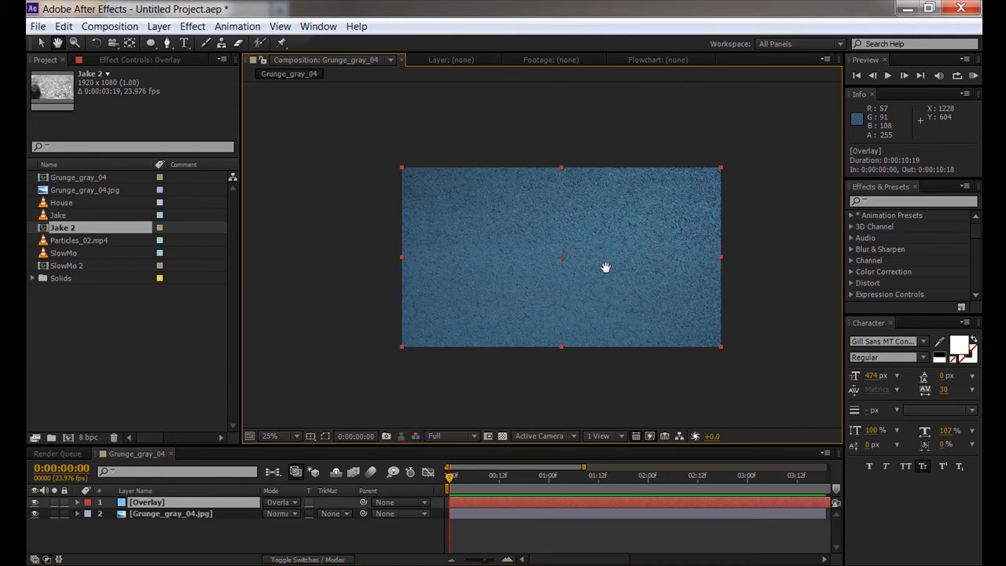
- Practise selecting and deselecting the Overlay and grunge image layers together
click(164, 514)
shift+click(154, 503)
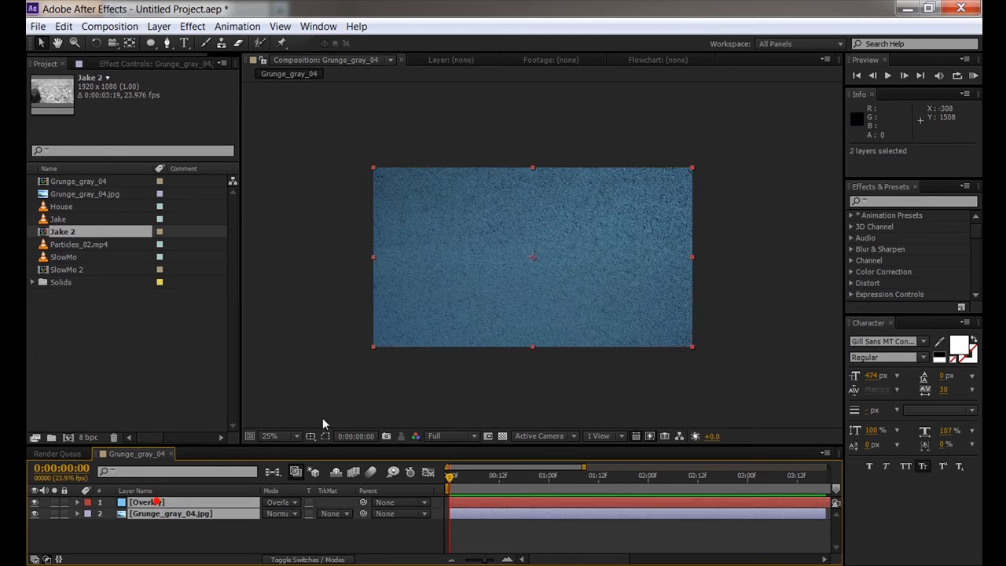
click(265, 535)
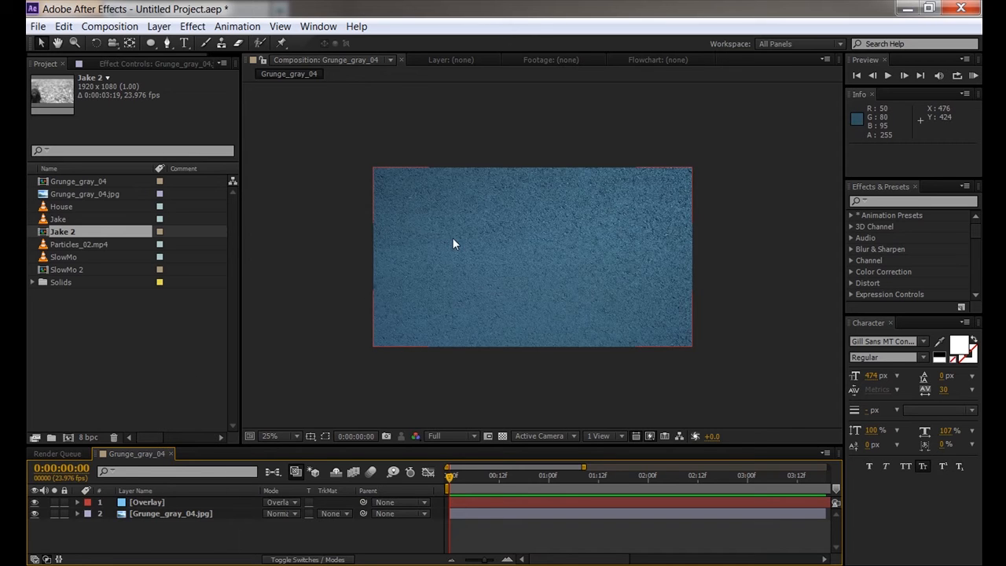
click(149, 503)
shift+click(150, 513)
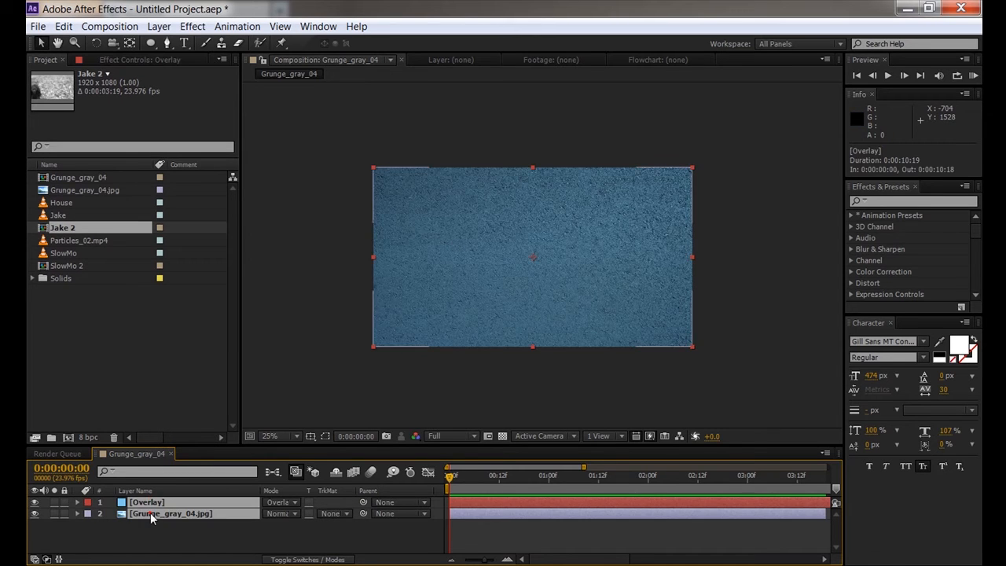
click(372, 544)
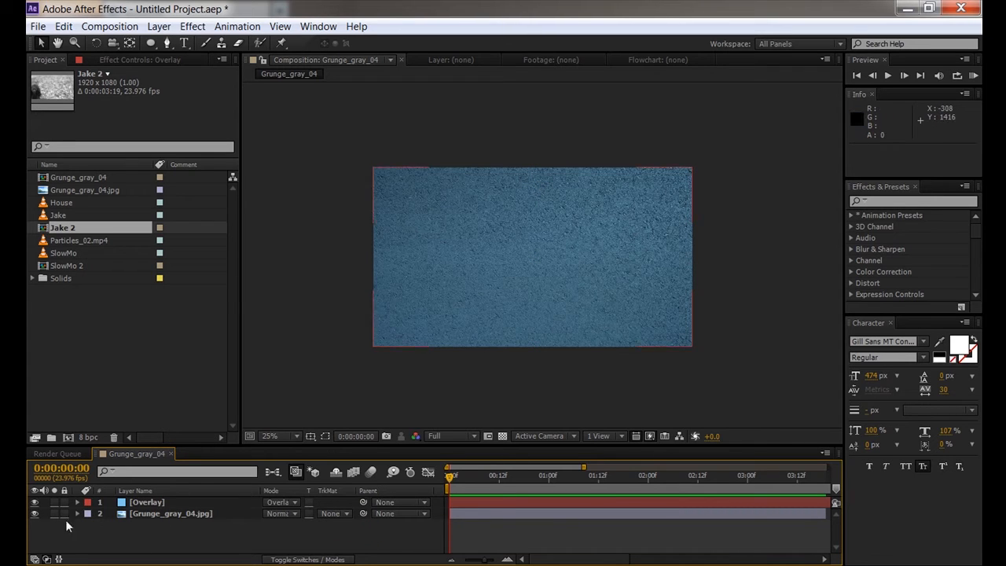
click(143, 513)
shift+click(144, 503)
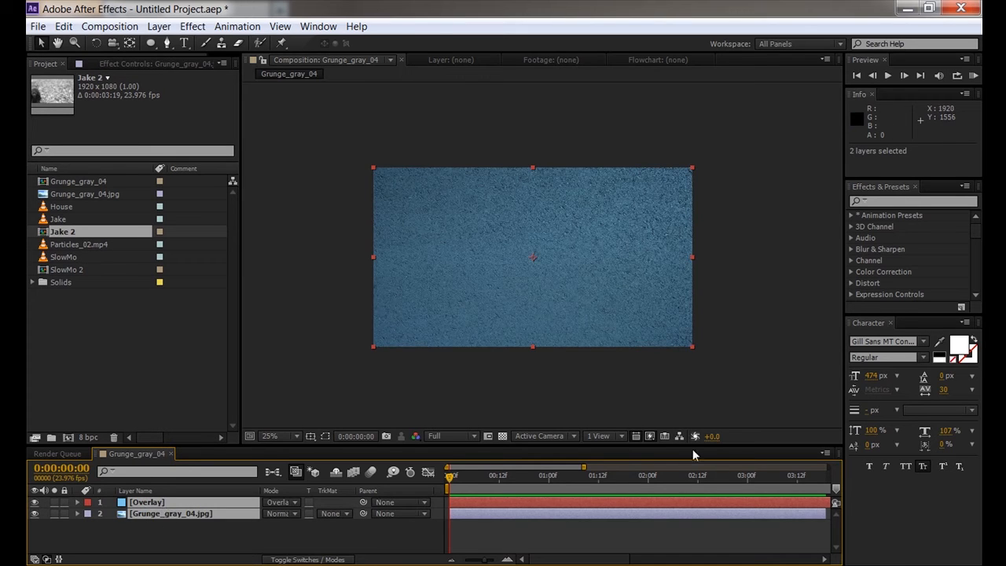
click(351, 537)
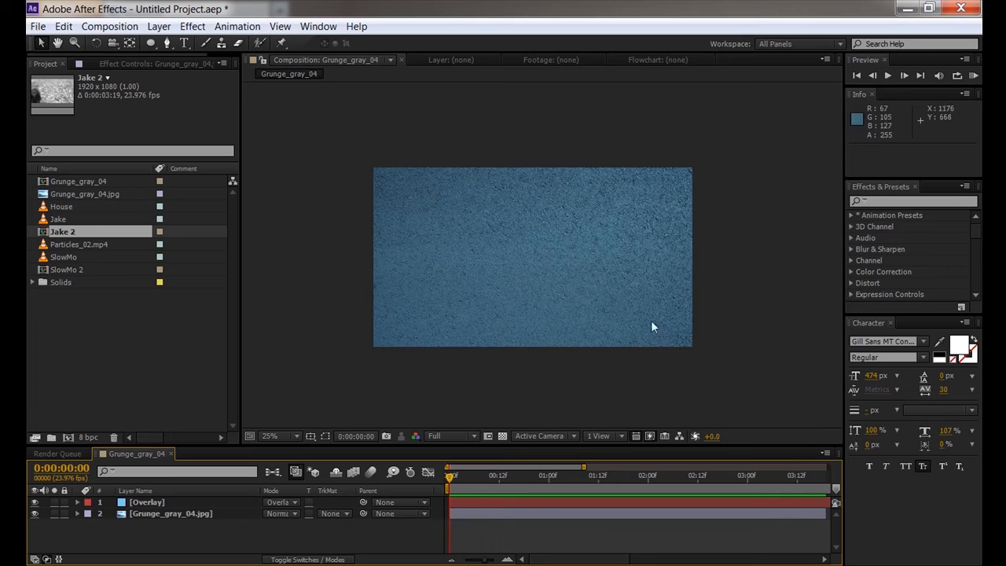
- Select both the Overlay and grunge image layers and choose Layer > Pre-compose
click(142, 498)
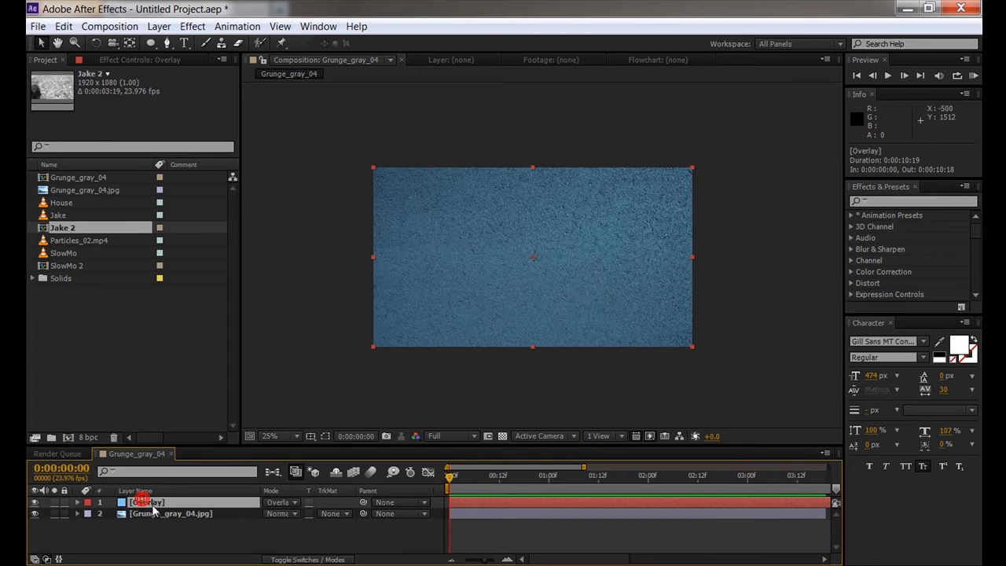
shift+click(134, 514)
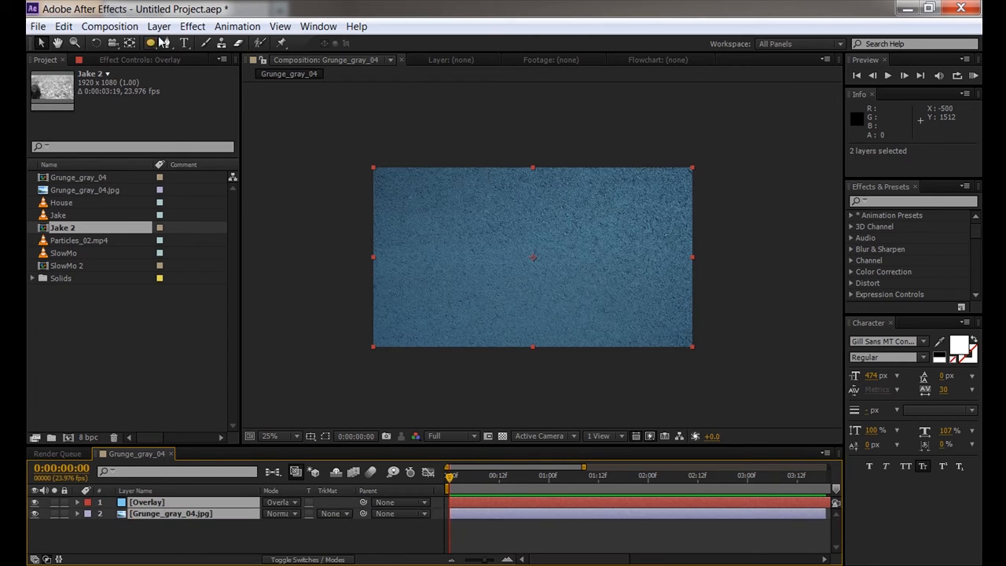
click(158, 26)
click(442, 73)
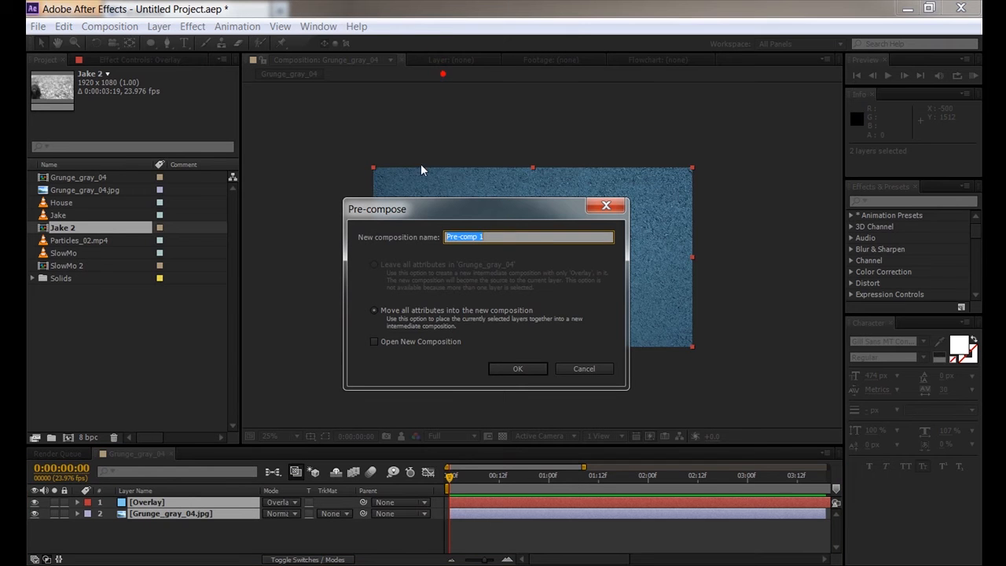
- Name the precomp 'BG', create it, and select the new BG layer
text(BG)
click(528, 367)
click(190, 512)
click(133, 503)
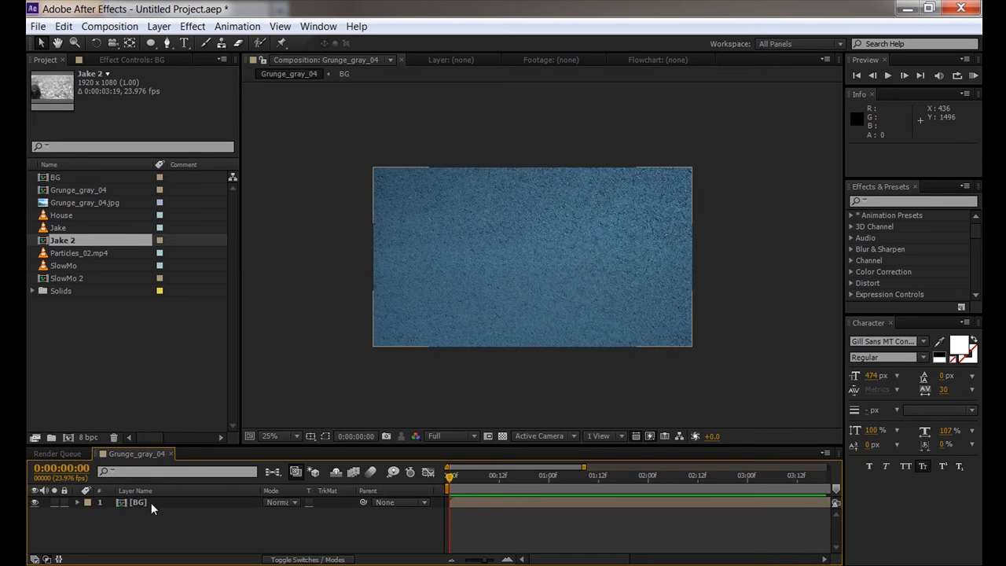
- Open the BG precomp and select its Overlay solid layer
double_click(142, 500)
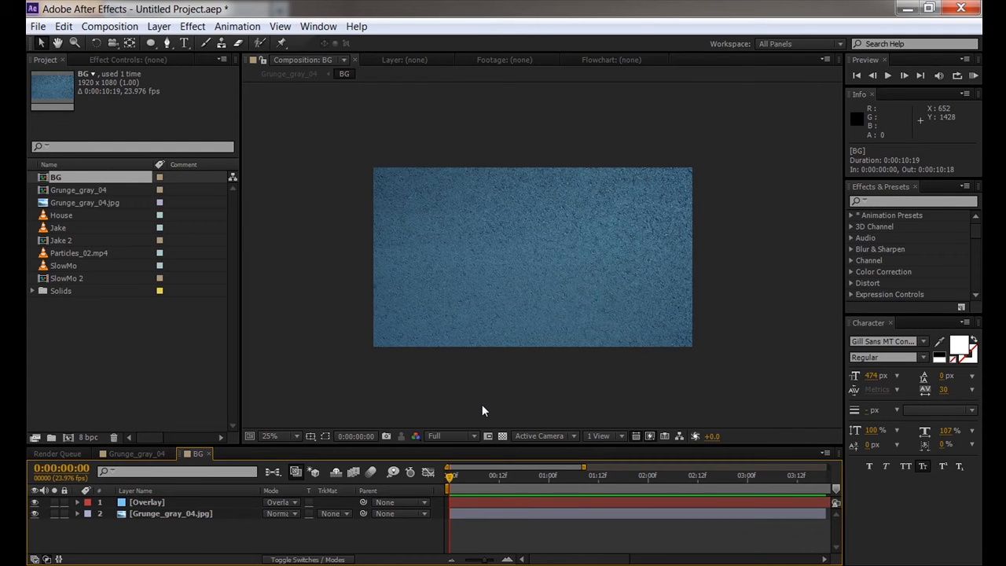
click(153, 502)
shift+click(150, 514)
click(163, 525)
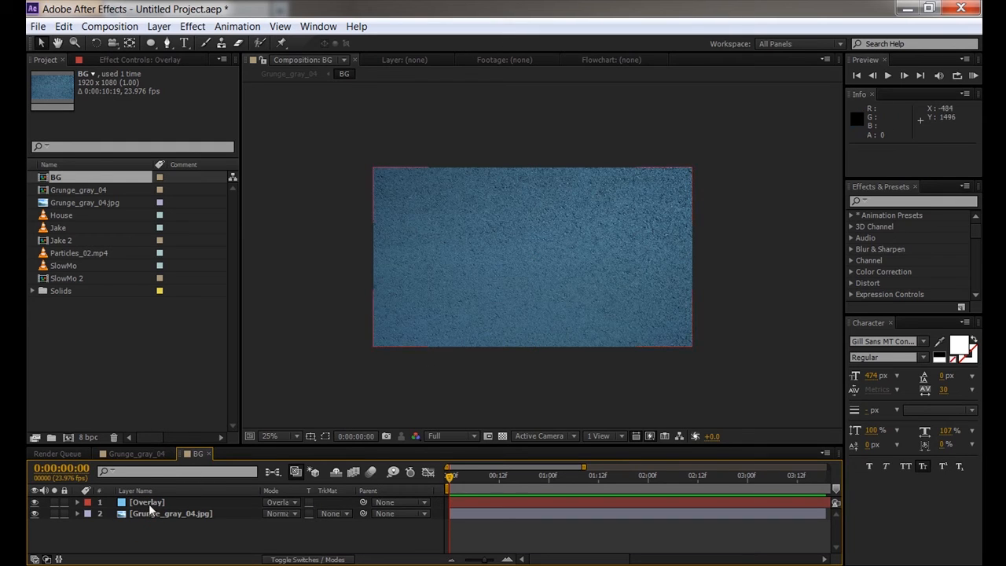
click(148, 503)
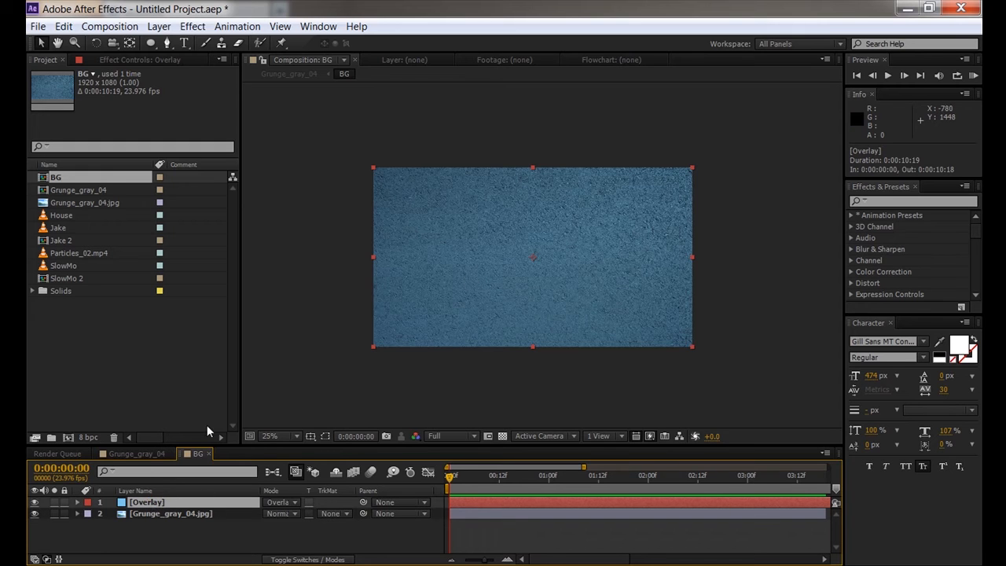
- Change the Overlay solid's colour in Solid Settings to a light tan (EFD198)
click(158, 26)
click(172, 59)
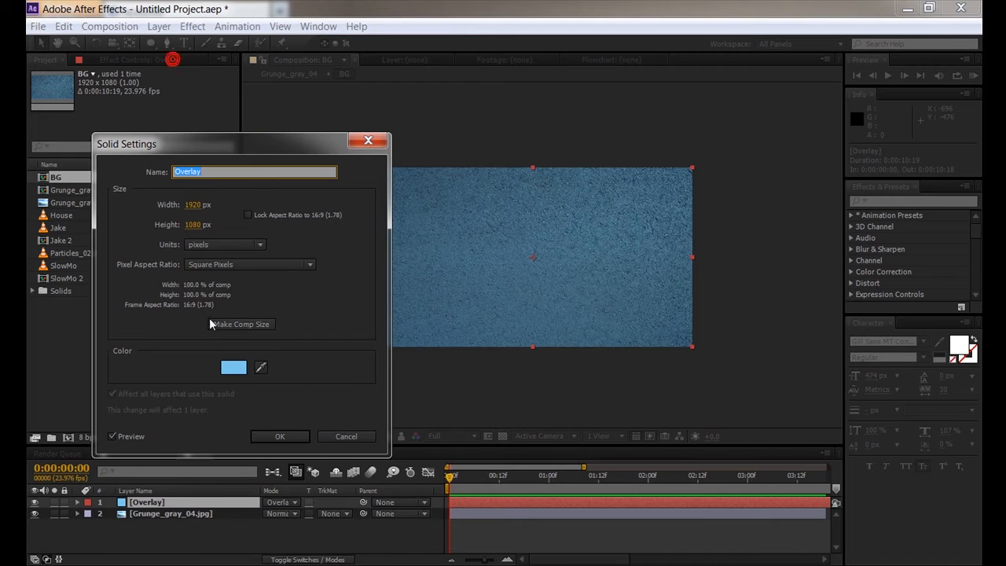
click(229, 364)
drag(332, 388, 334, 466)
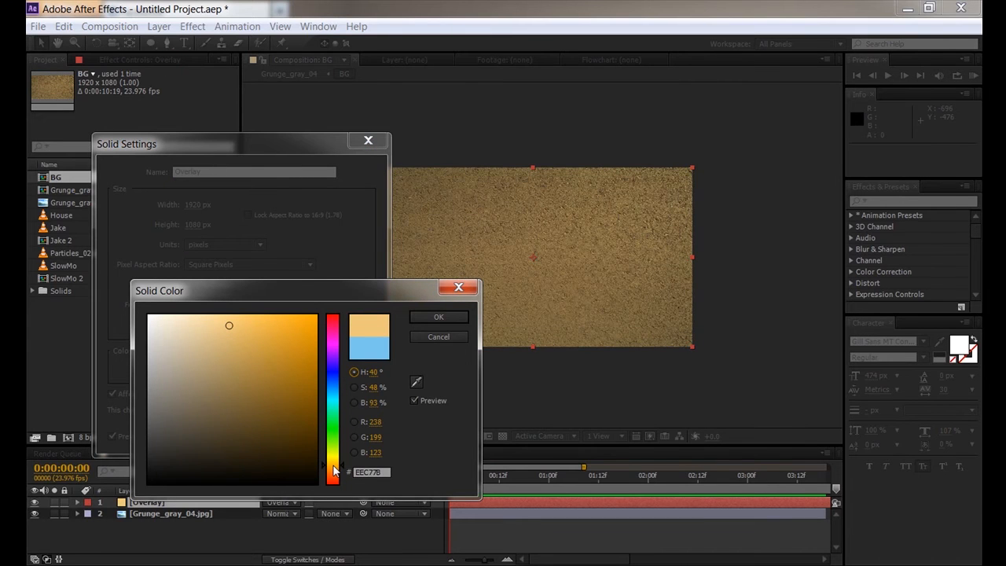
drag(227, 326, 209, 326)
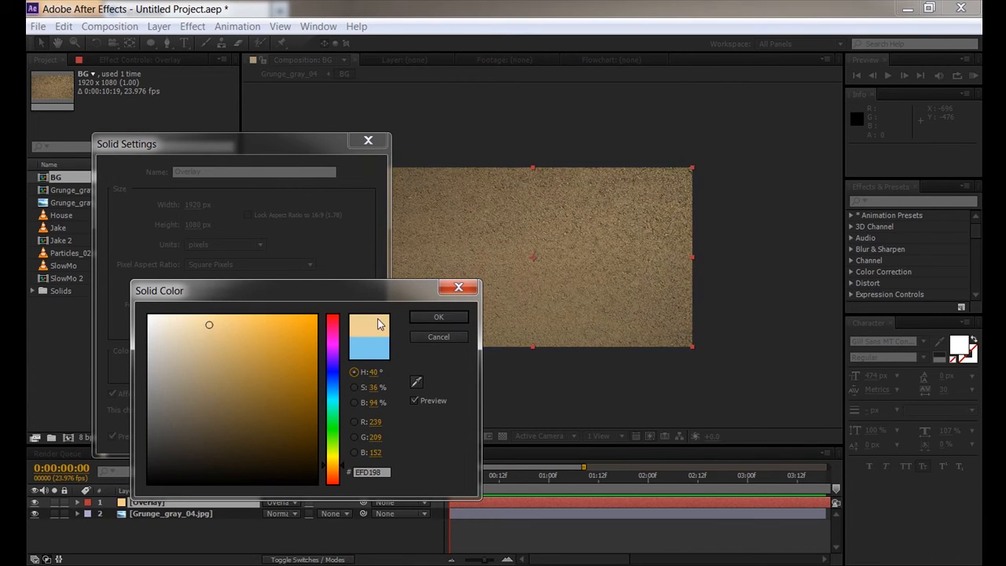
click(438, 317)
click(280, 437)
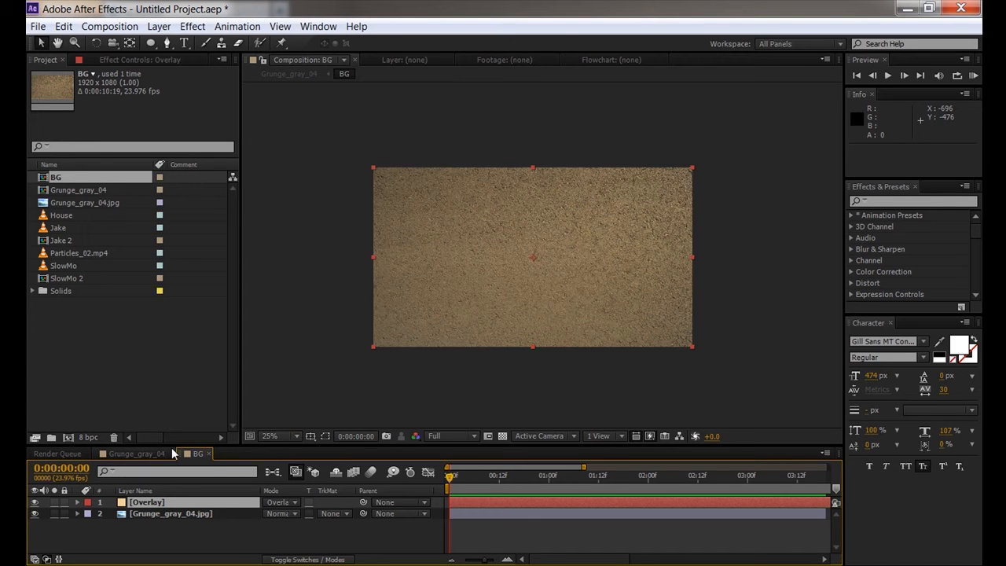
- Return to the Grunge_gray_04 comp, select the BG layer, and compare it with the BG comp
click(147, 449)
scroll(527, 284, up, 1)
scroll(526, 283, down, 1)
drag(515, 278, 533, 262)
click(144, 502)
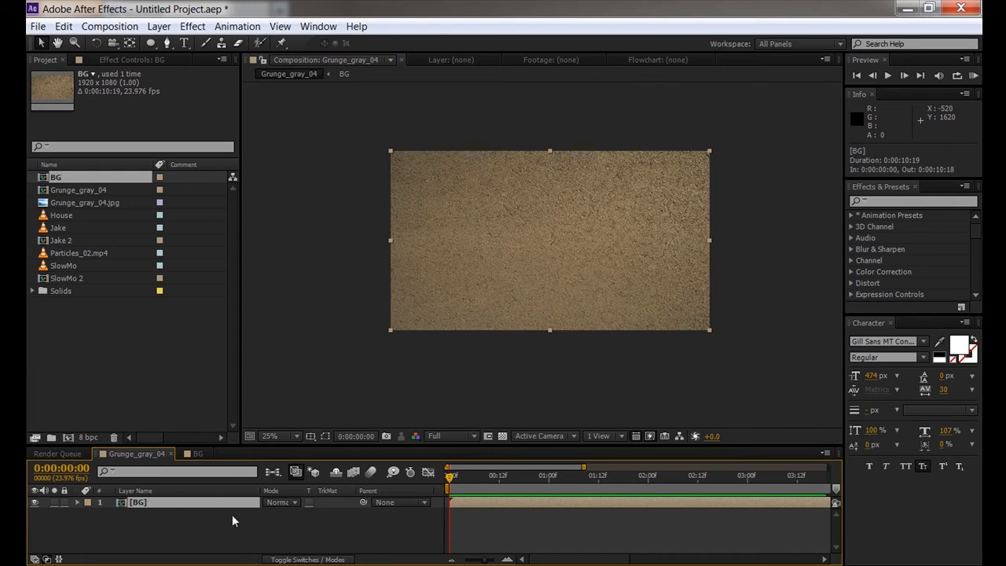
click(197, 454)
click(130, 453)
click(195, 456)
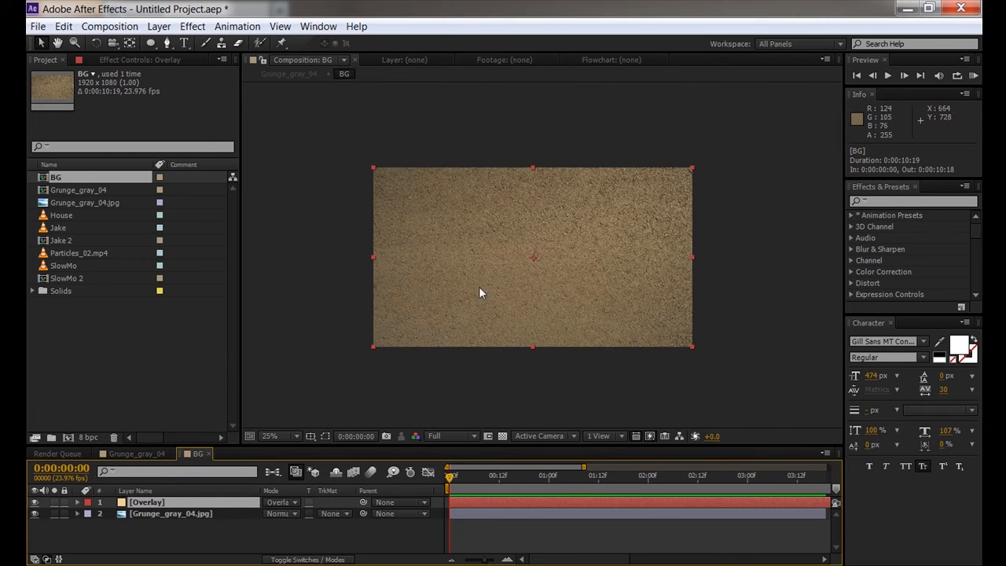
click(155, 456)
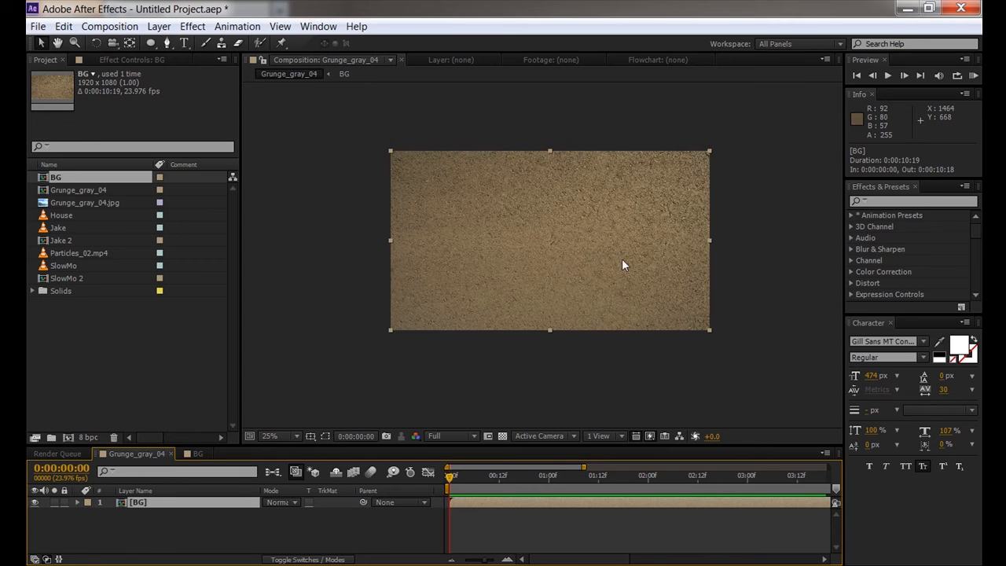
click(194, 26)
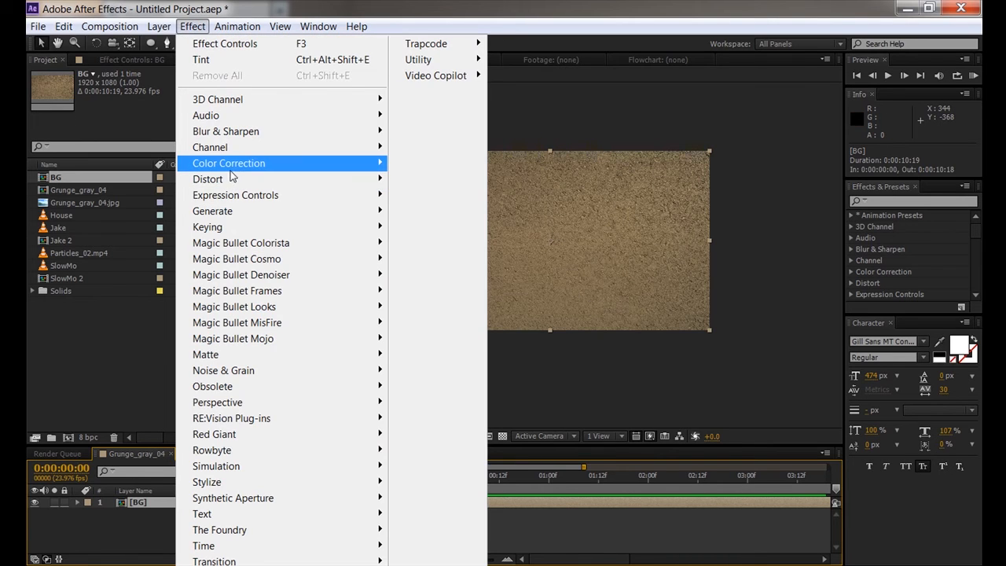
- Apply an S-shaped Curves adjustment to the BG layer, darkening shadows and lifting highlights
mouse_move(231, 167)
click(425, 363)
drag(89, 206, 105, 191)
drag(145, 152, 131, 146)
drag(91, 209, 93, 209)
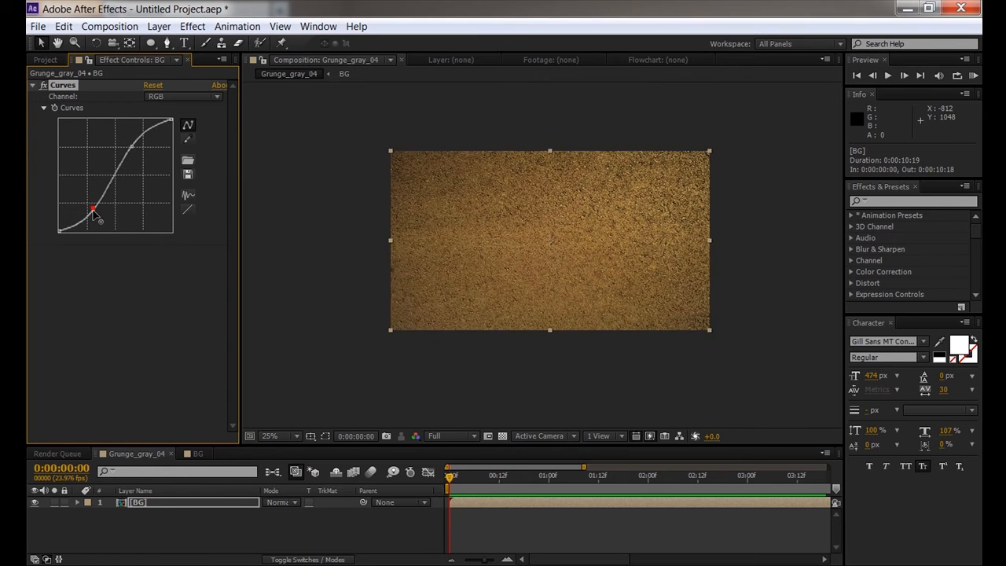
- Glance at the BG comp, return to Grunge_gray_04, and delete the Curves effect
click(193, 454)
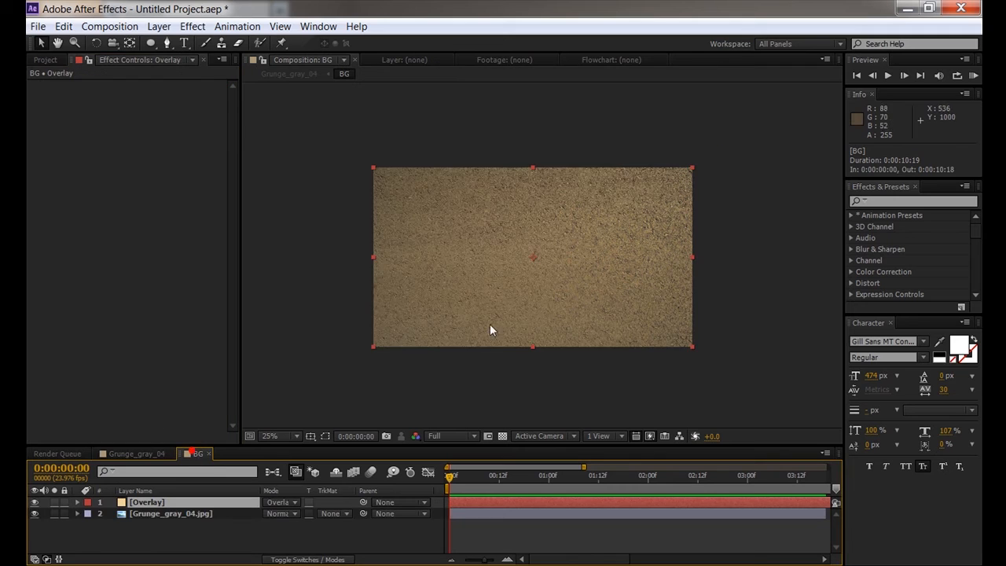
click(489, 242)
click(146, 451)
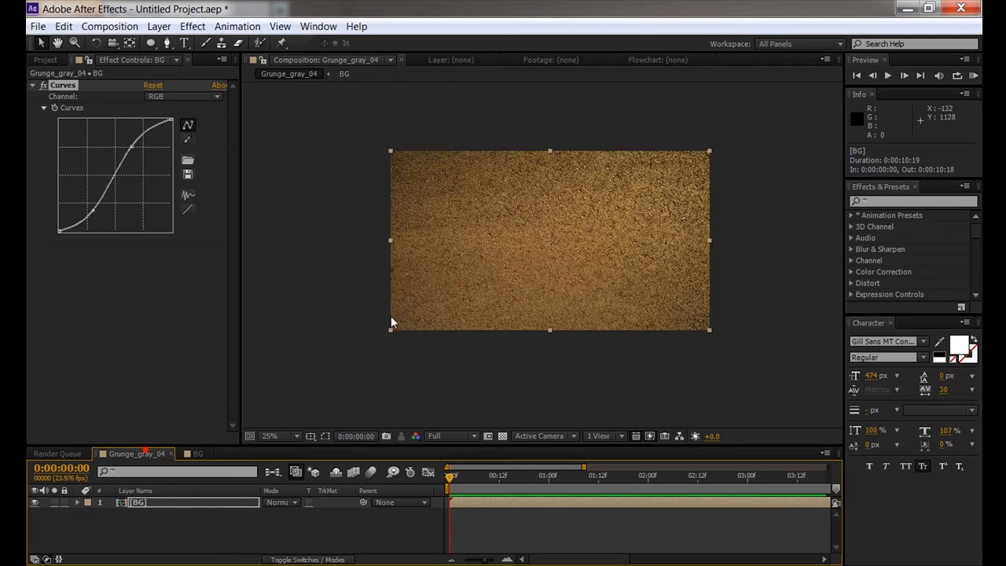
drag(537, 225, 538, 254)
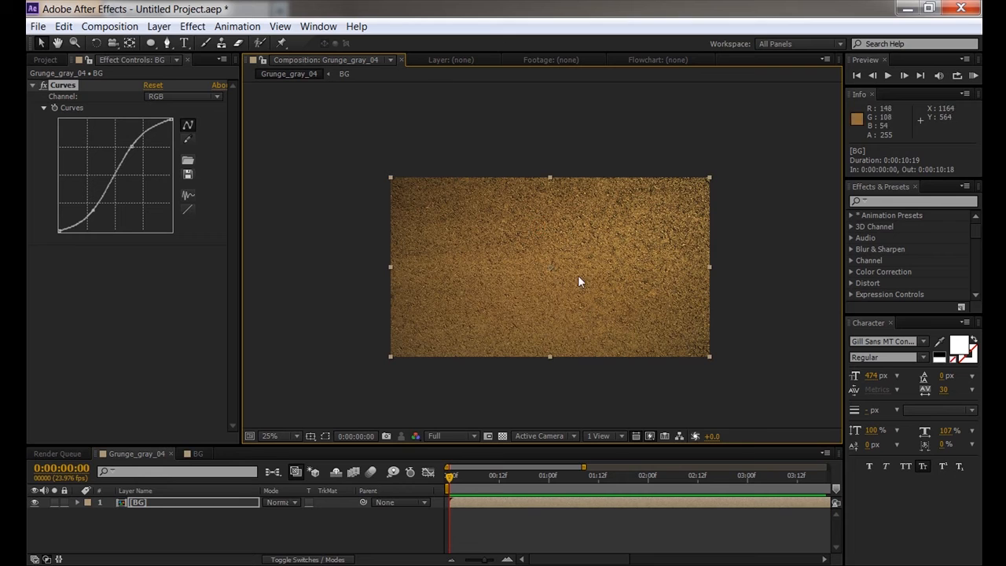
click(71, 86)
key(Delete)
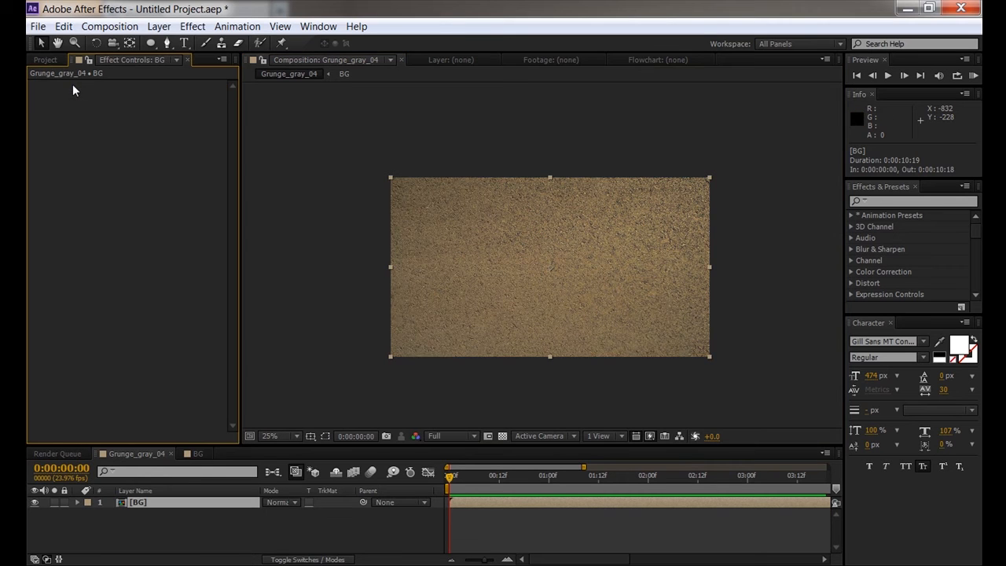
- In the BG comp, change the Overlay solid's colour from tan to light blue via Solid Settings
click(197, 453)
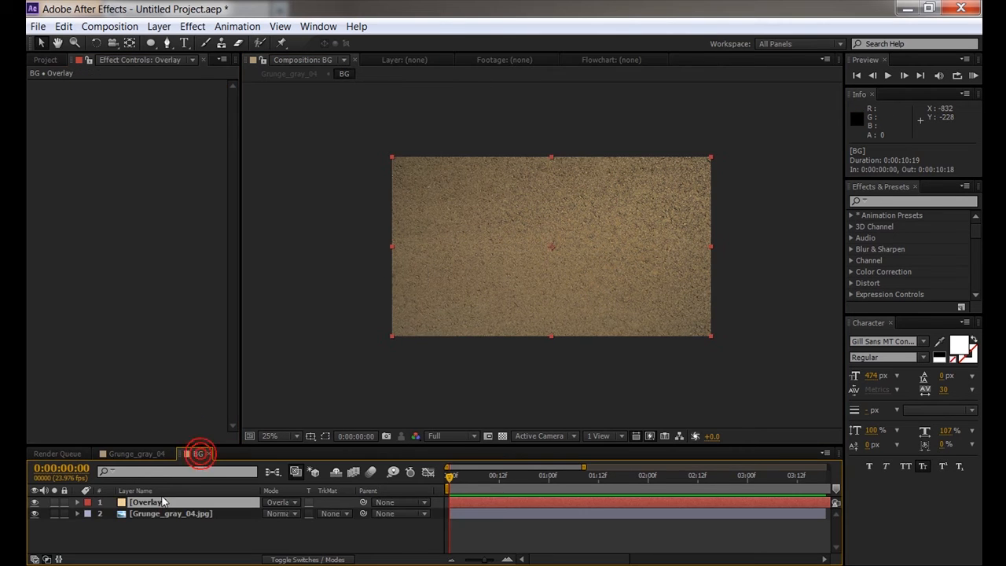
click(158, 26)
click(192, 59)
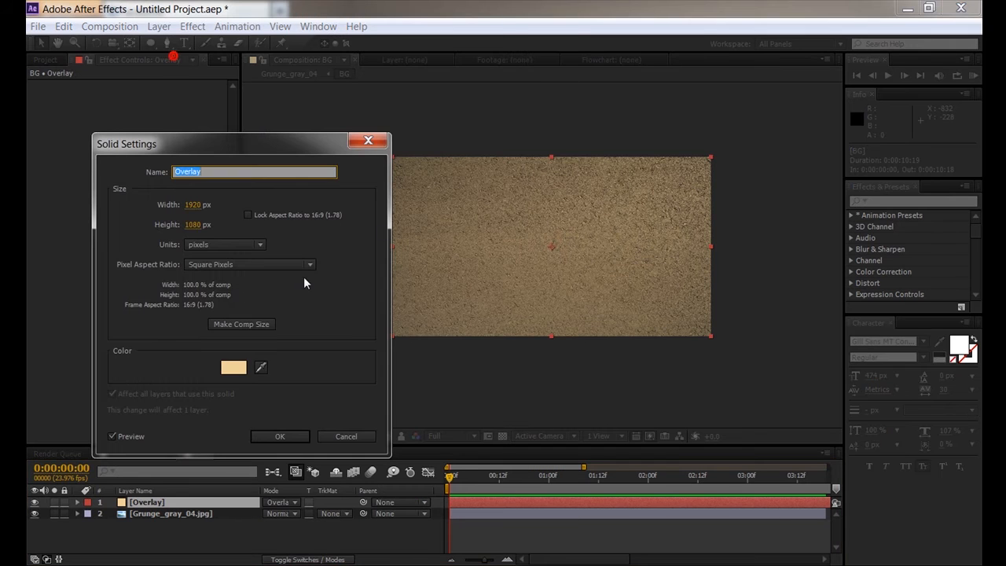
click(231, 365)
click(330, 385)
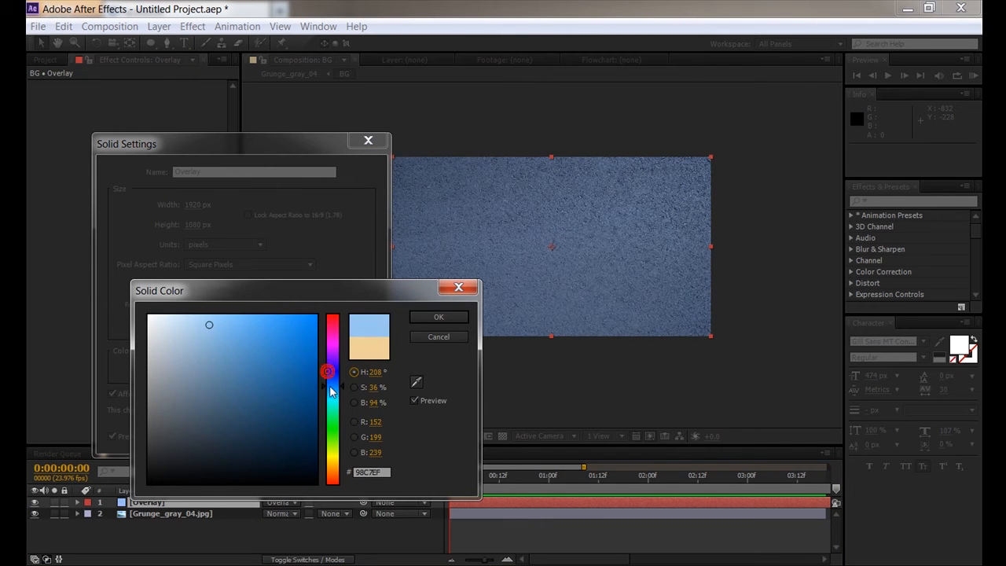
click(425, 319)
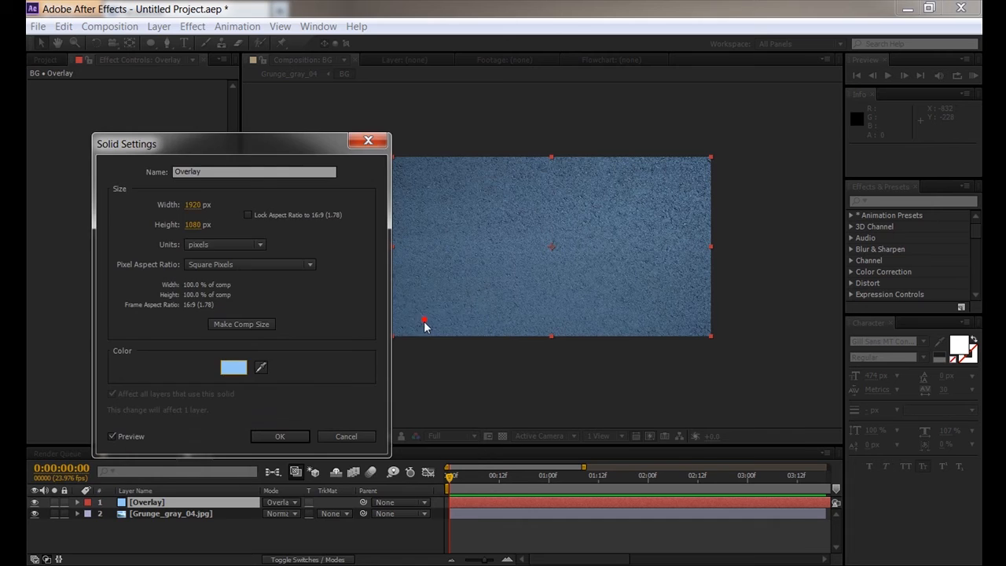
click(281, 435)
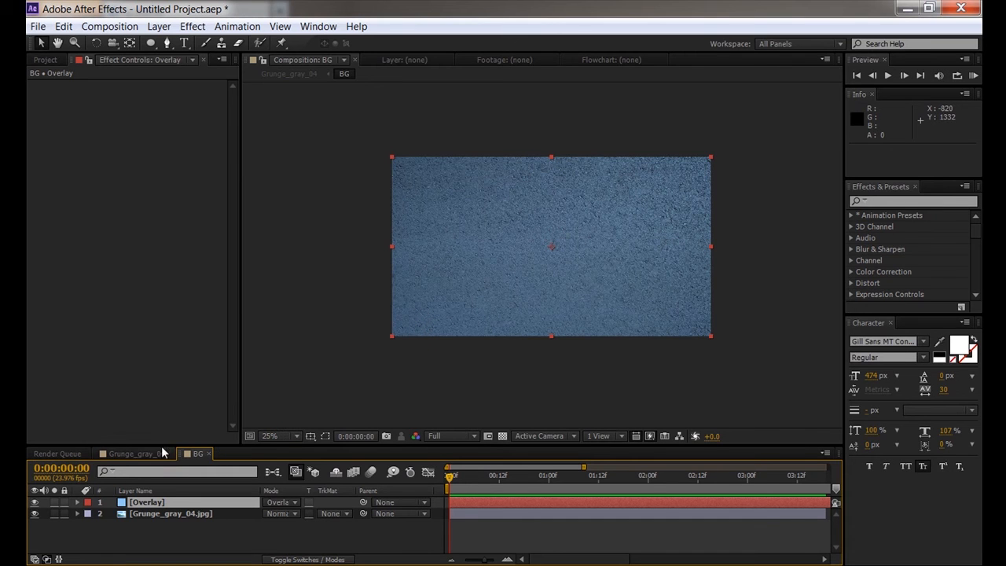
- Select the Overlay layer and zoom into the preview to inspect the blue-tinted texture
click(149, 501)
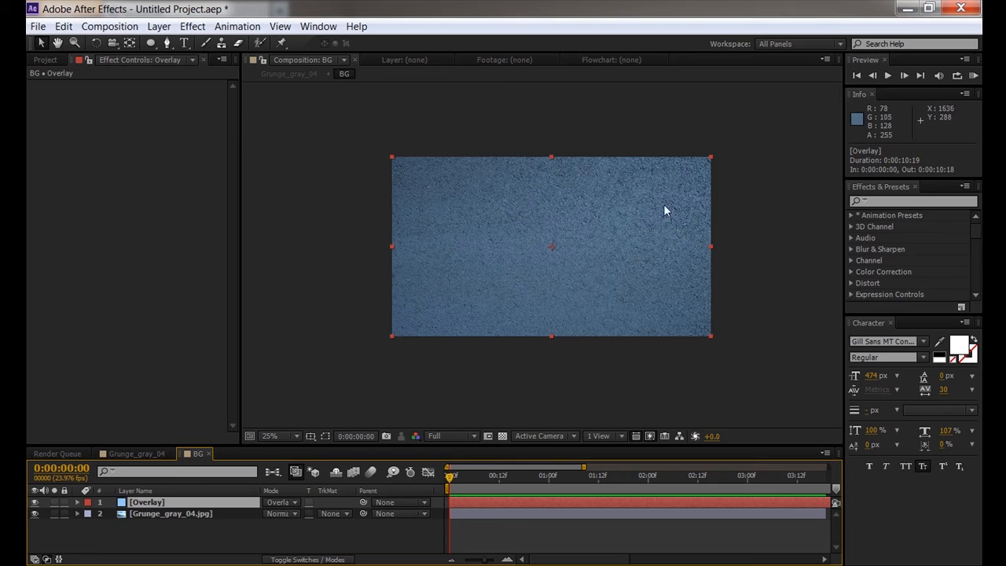
scroll(624, 235, up, 1)
key(space)
scroll(643, 248, down, 1)
drag(541, 224, 603, 247)
key(space)
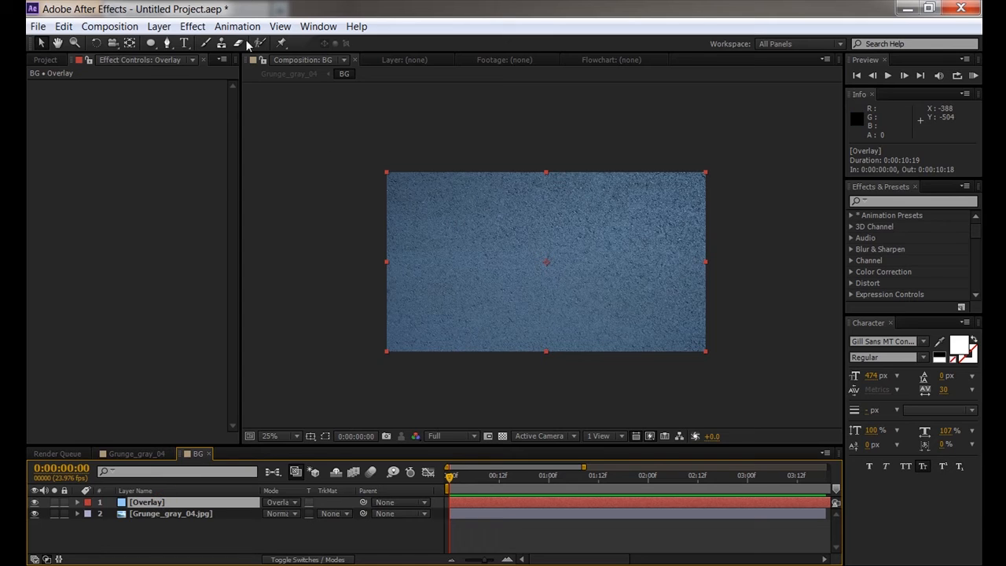
click(192, 26)
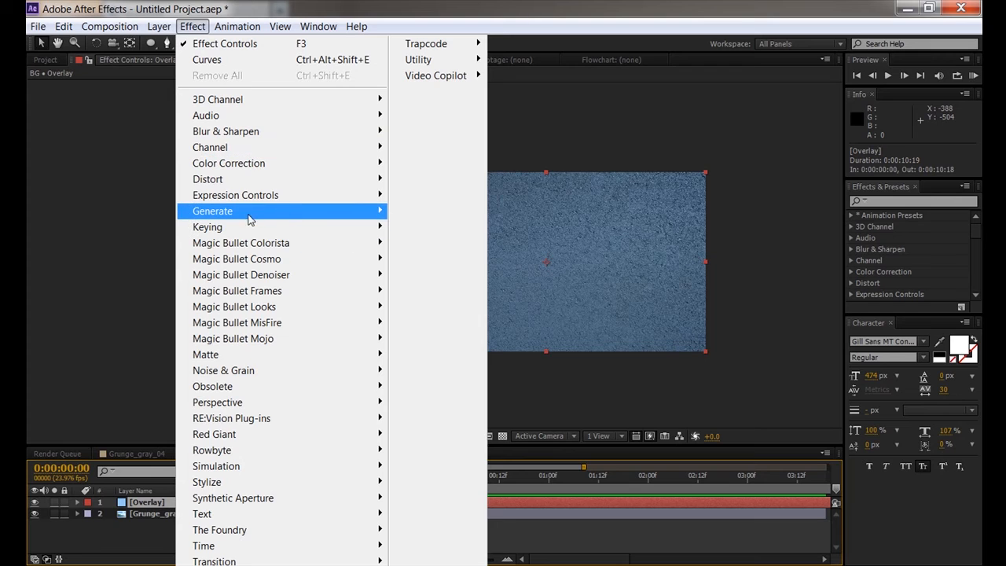
- Apply a black-to-white Ramp to the Overlay layer, blend it Normal, and move its start point to the top edge
mouse_move(290, 217)
click(425, 524)
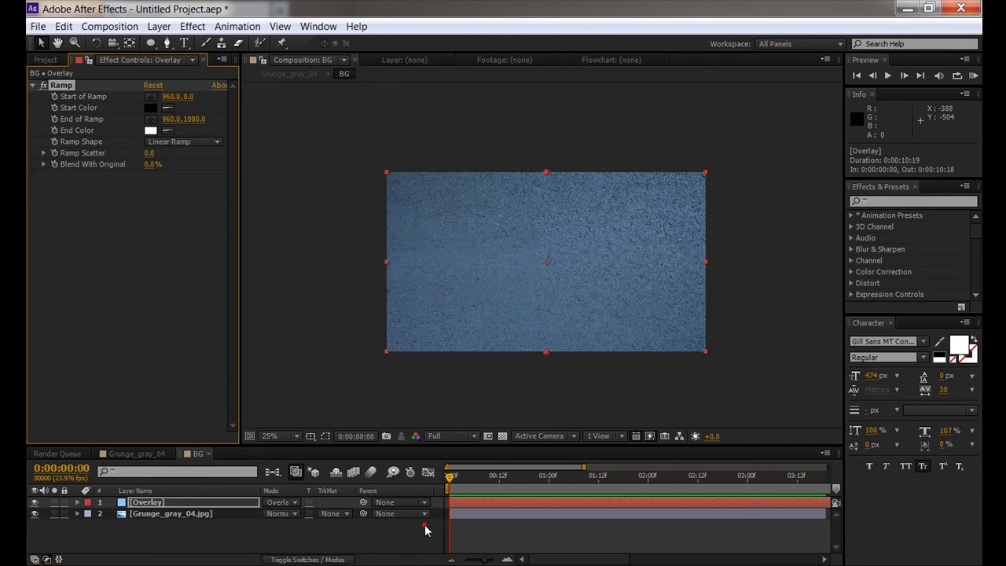
click(290, 505)
click(330, 10)
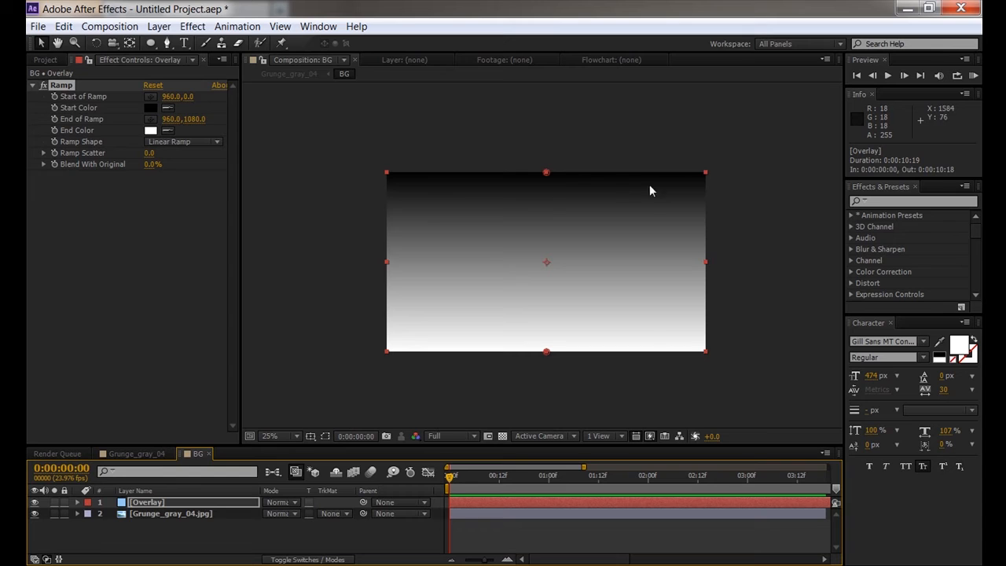
mouse_move(548, 173)
mouse_down()
mouse_move(558, 103)
mouse_move(546, 265)
mouse_move(549, 172)
mouse_up()
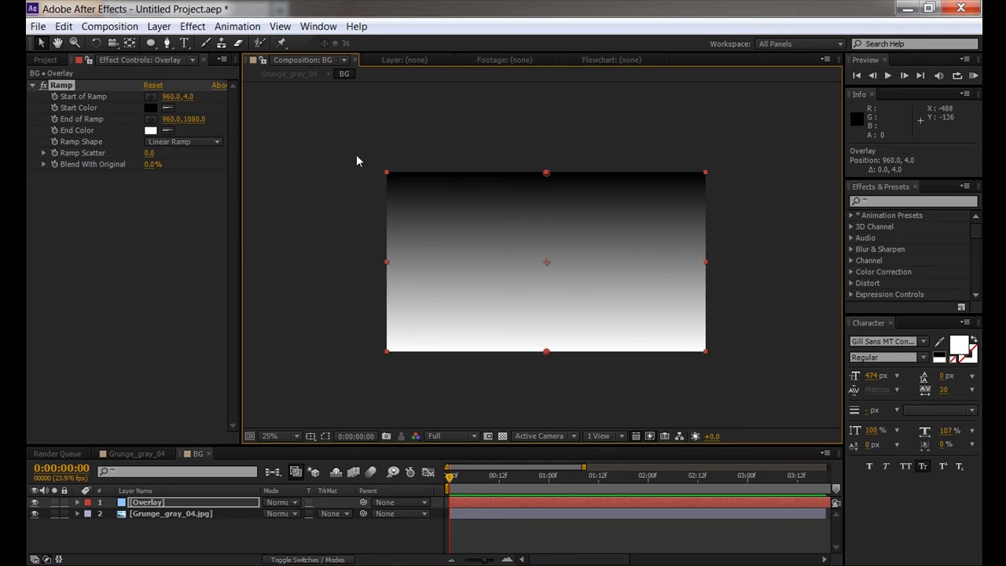
- Make the Ramp radial, starting at frame centre 960,540 and ending near the bottom-left corner
click(199, 141)
click(188, 173)
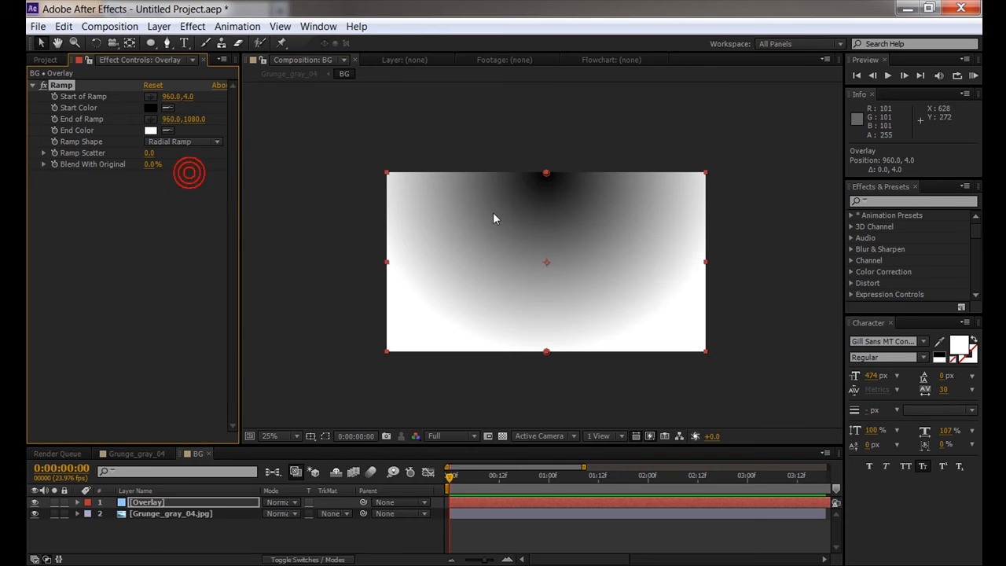
drag(545, 175, 544, 264)
drag(548, 354, 386, 349)
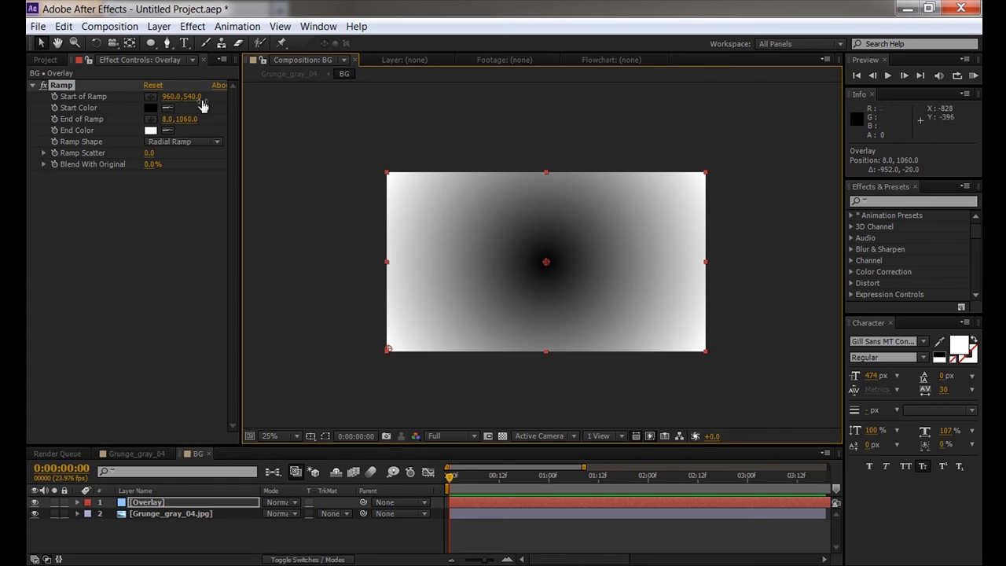
- Set the Ramp start colour to light blue and the end colour to dark navy 161B2B
click(150, 107)
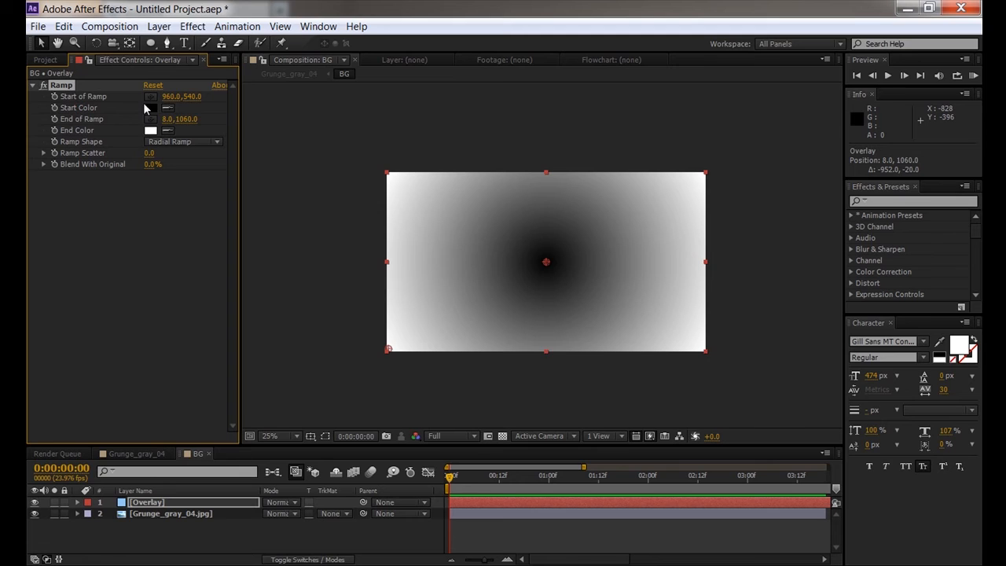
drag(334, 397, 334, 385)
click(243, 326)
click(434, 319)
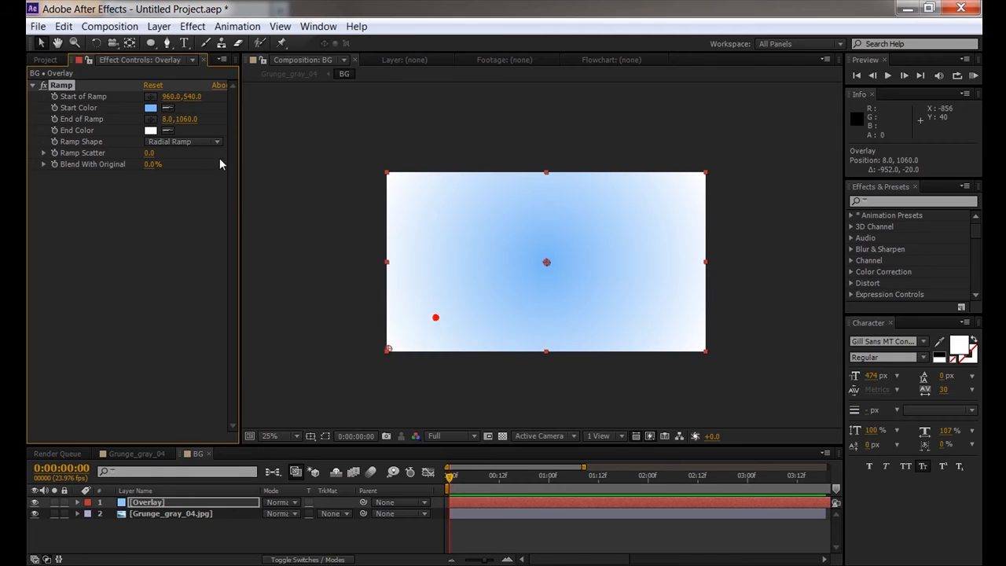
click(150, 130)
drag(334, 403, 336, 382)
drag(227, 423, 231, 452)
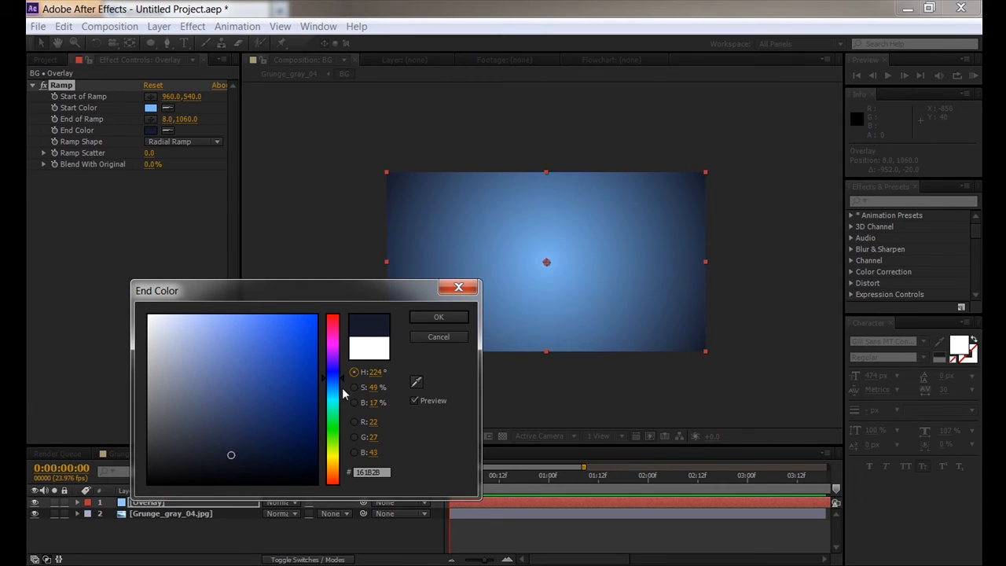
click(436, 318)
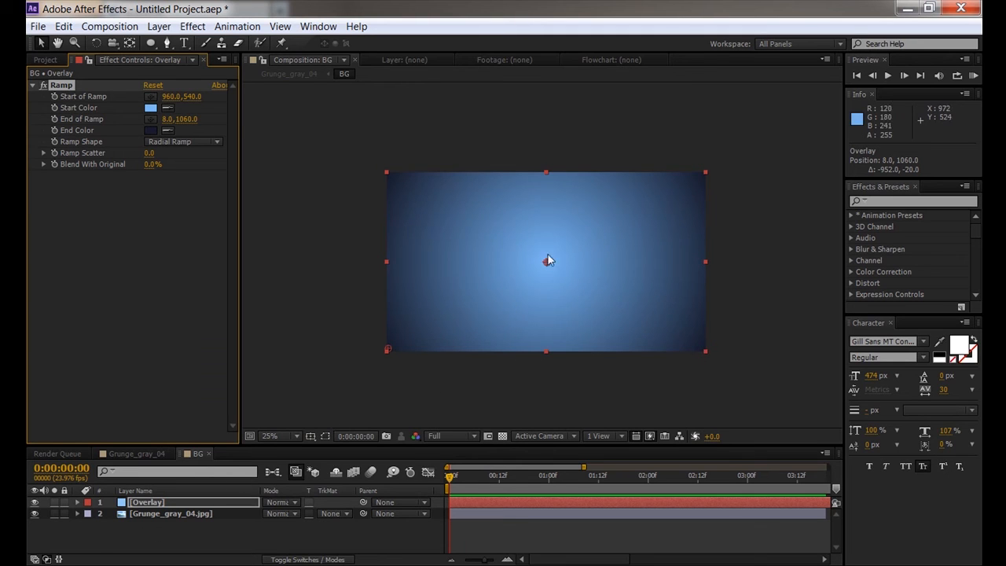
- Set the Overlay layer's blend mode to Overlay and inspect the darkened blue texture
click(273, 507)
click(141, 502)
click(297, 505)
click(317, 291)
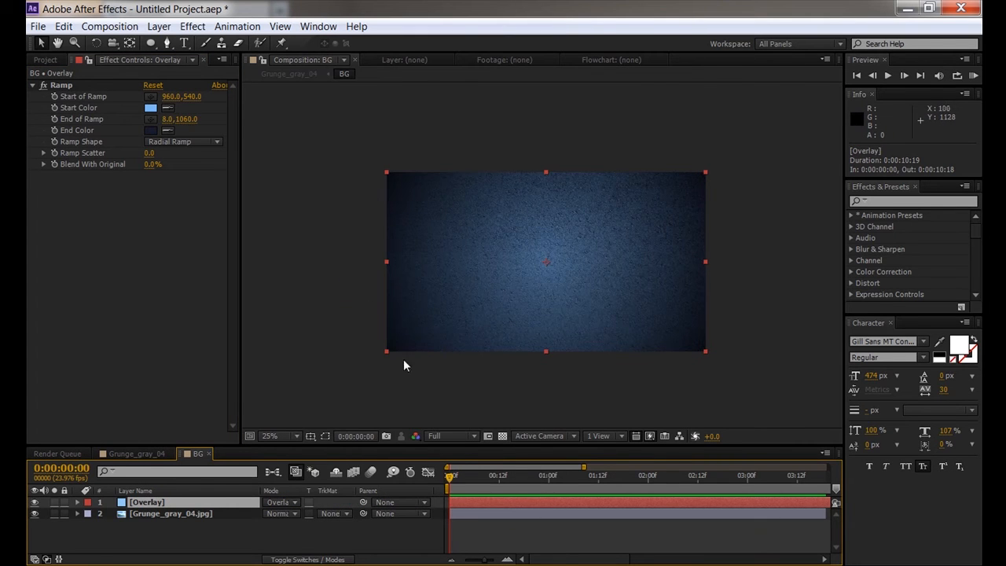
drag(542, 316, 570, 275)
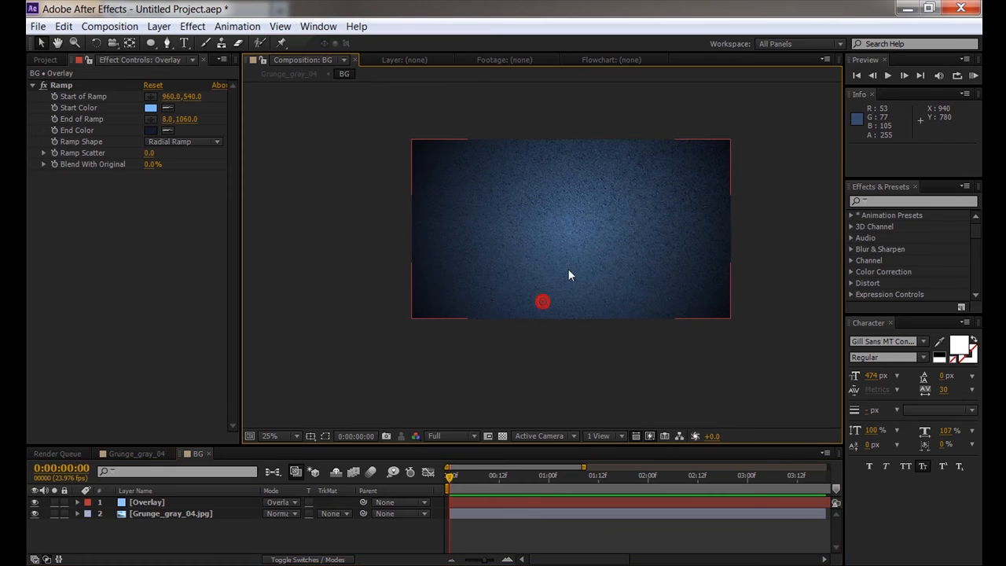
scroll(568, 268, up, 2)
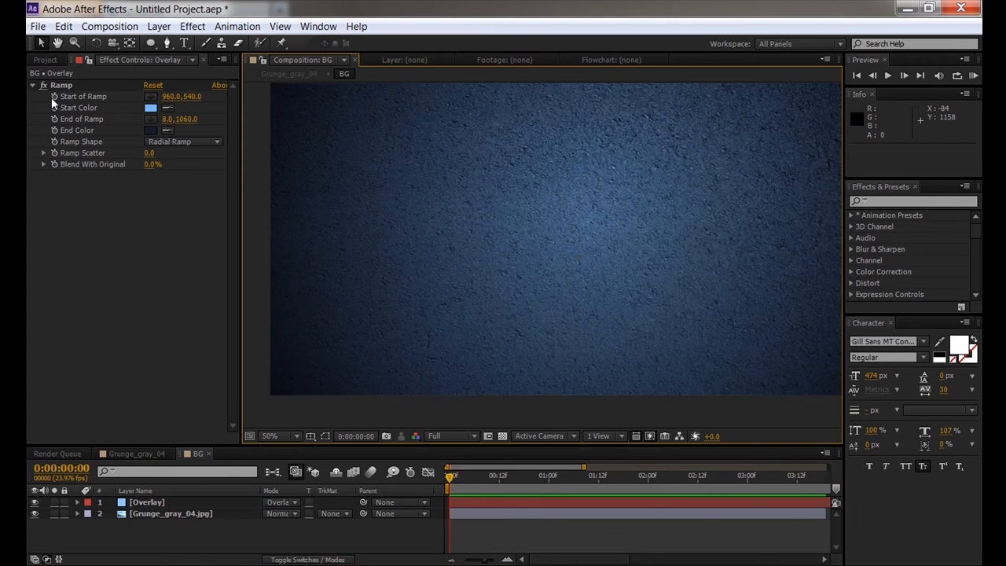
scroll(440, 210, down, 2)
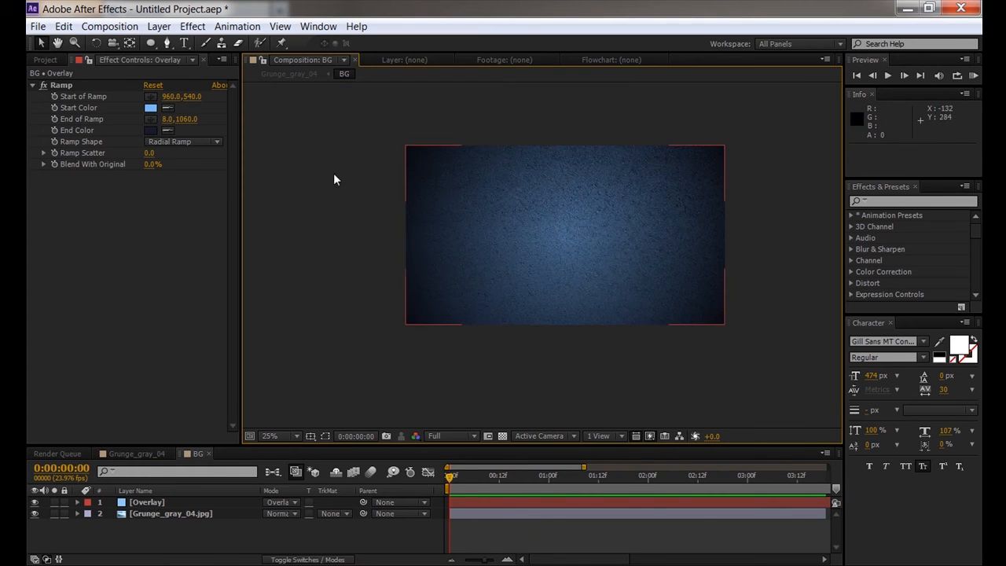
- Toggle the Ramp effect off and on to compare, then select the BG layer in Grunge_gray_04
click(42, 84)
click(42, 84)
click(43, 83)
click(42, 83)
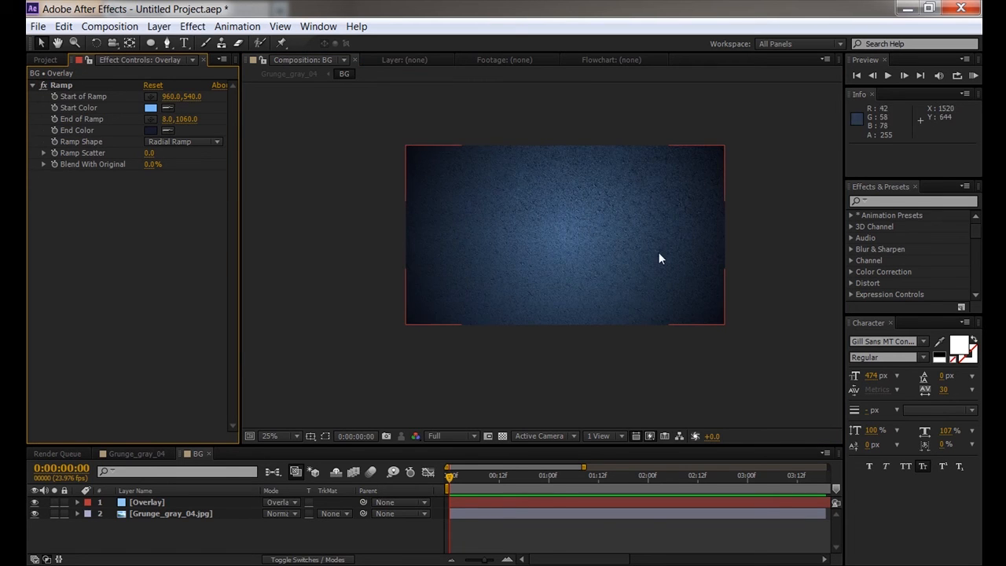
scroll(619, 287, up, 1)
scroll(617, 267, down, 2)
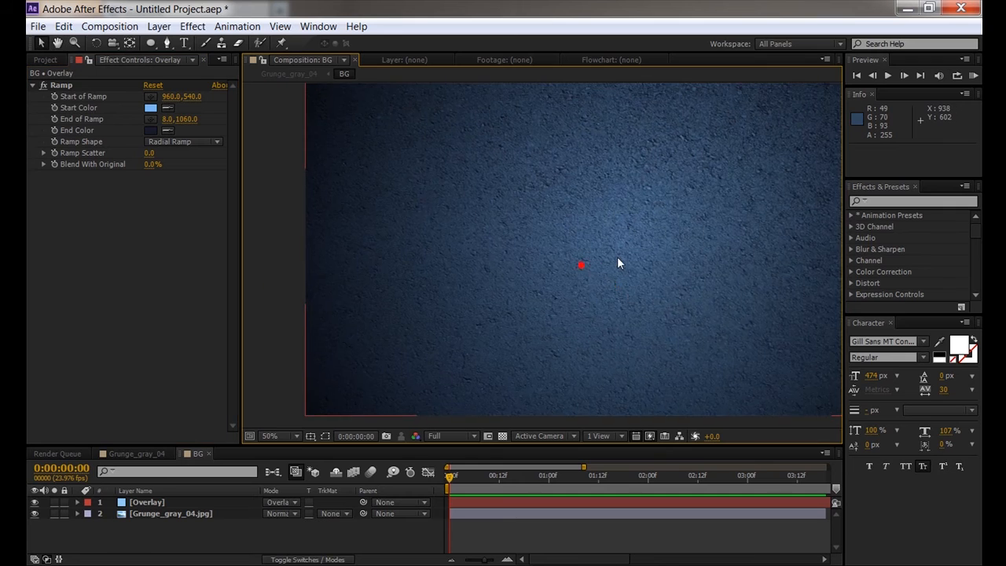
click(138, 455)
click(546, 287)
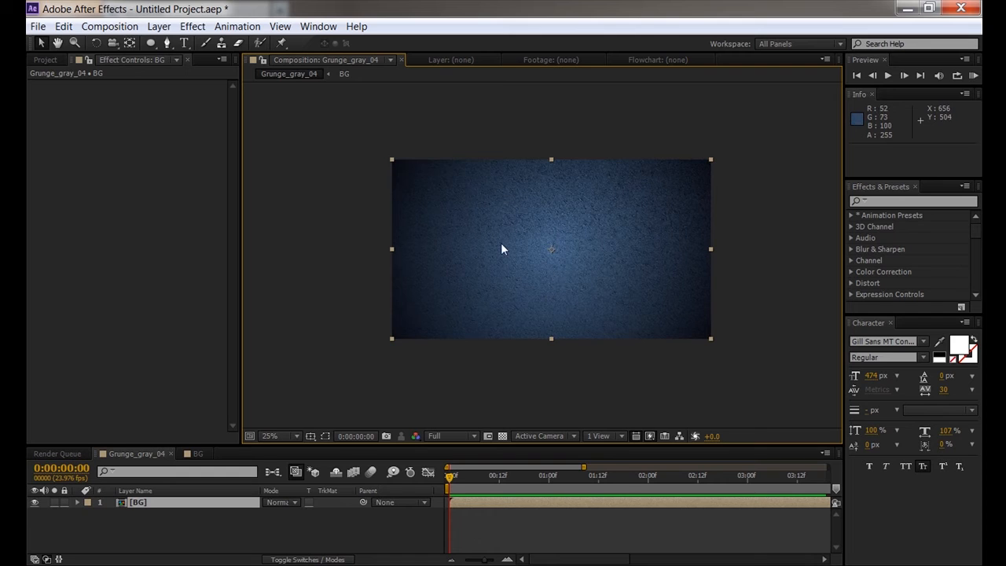
- Type TUTORIAL as a new text layer and drag it to the centre of the composition
click(184, 44)
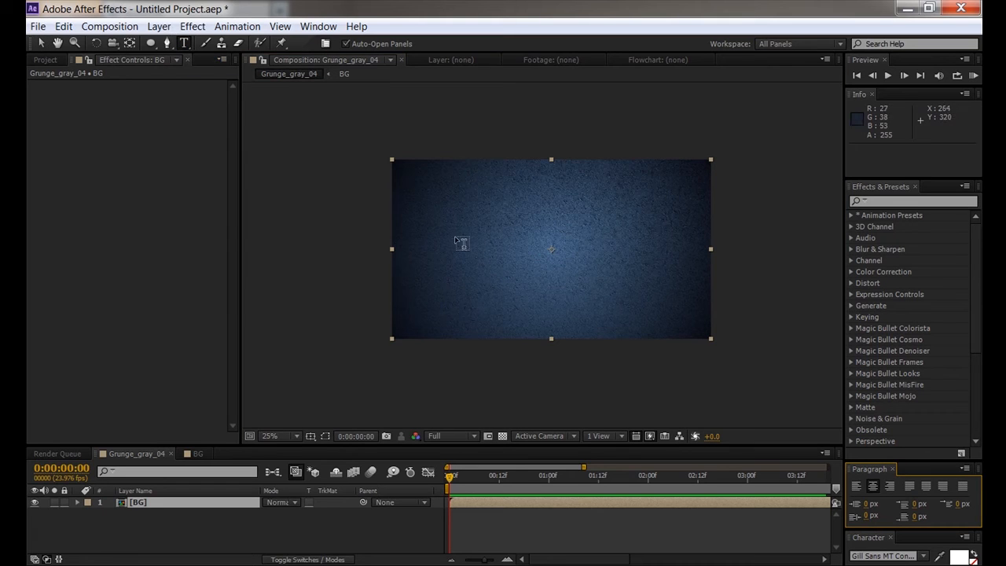
click(492, 259)
text(TUTORIAL)
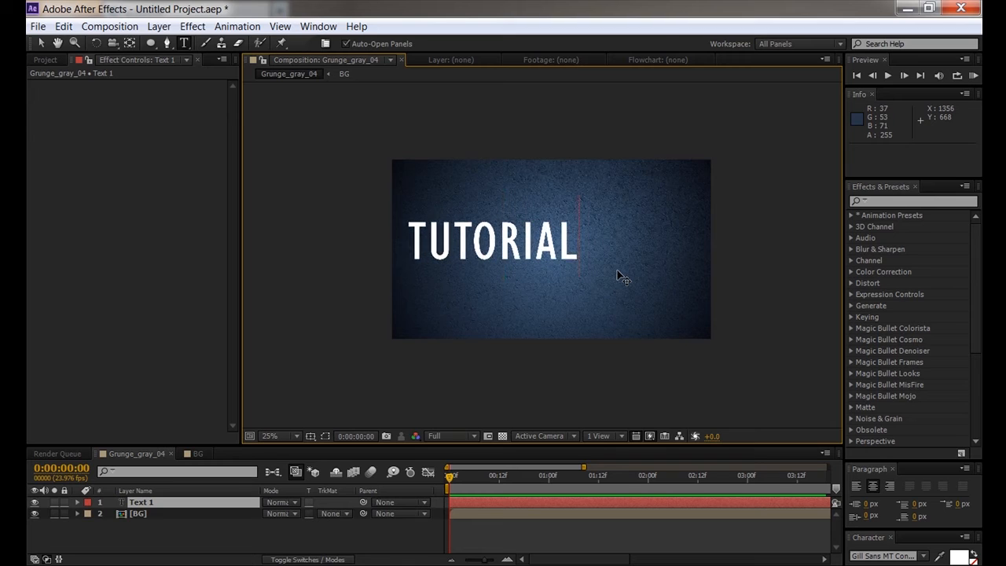
click(411, 531)
key(v)
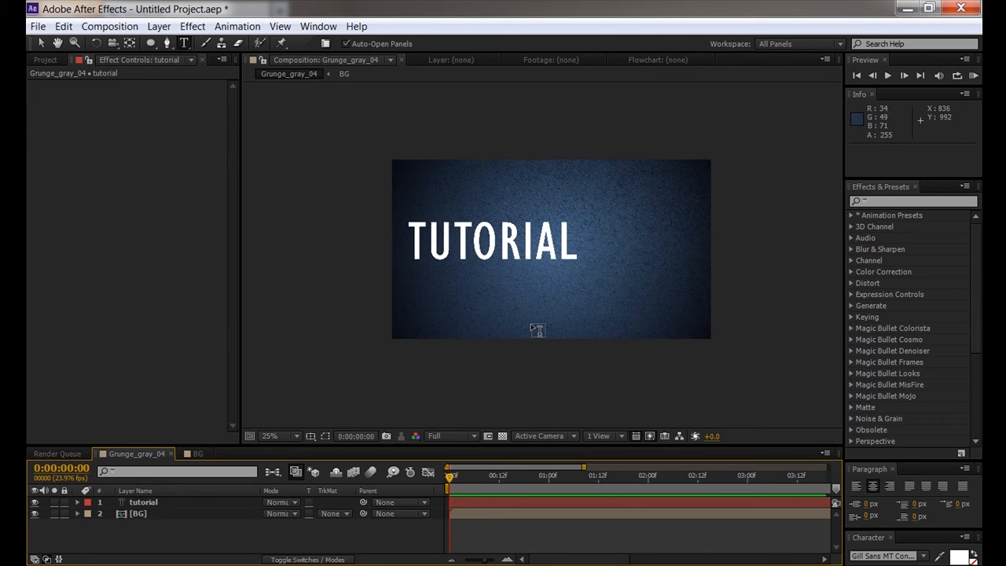
drag(490, 246, 543, 249)
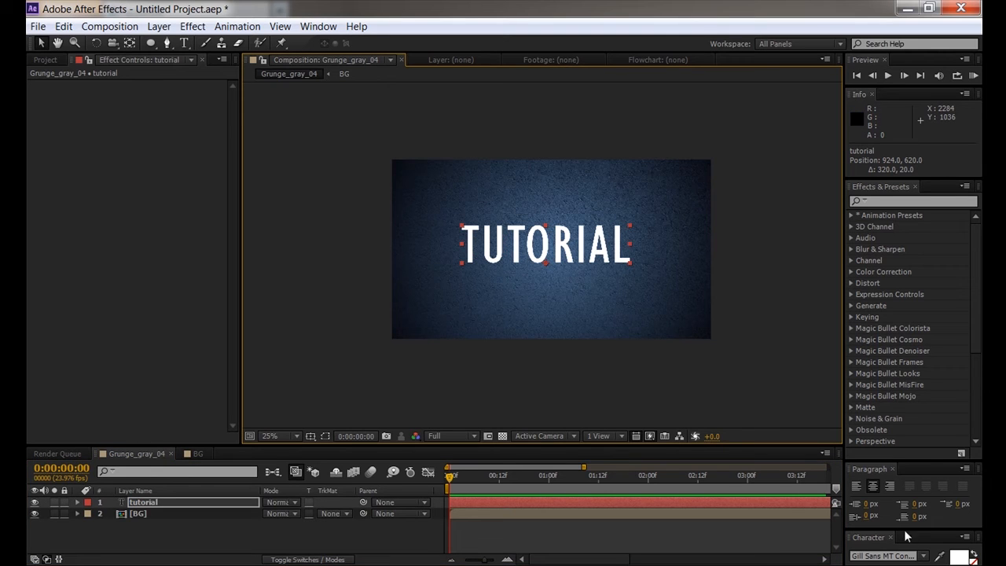
- Select the TUTORIAL text and preview nearby fonts such as Gill Sans Ultra Bold, ending on Gill Sans MT
drag(905, 529, 903, 326)
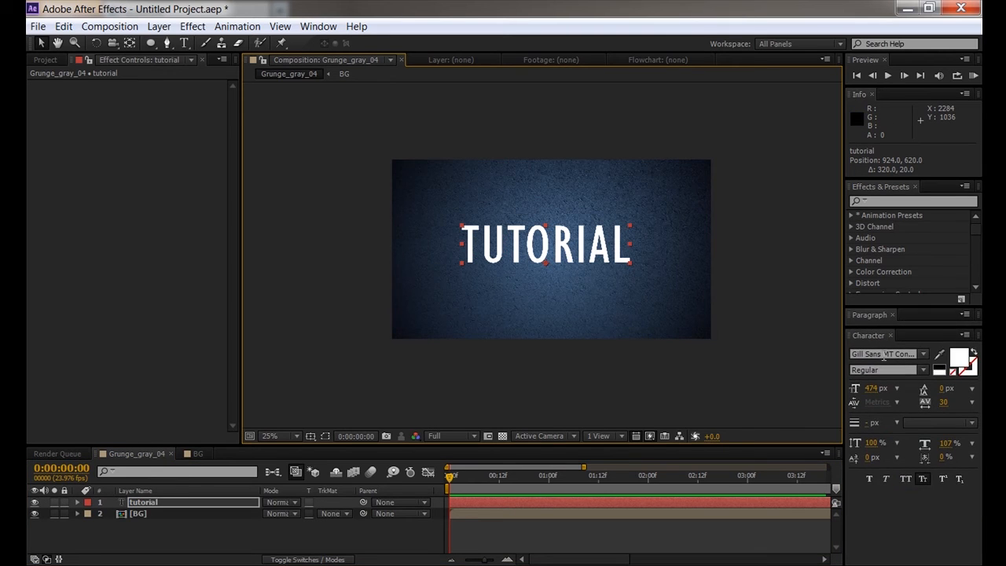
double_click(569, 231)
click(896, 354)
key(Down)
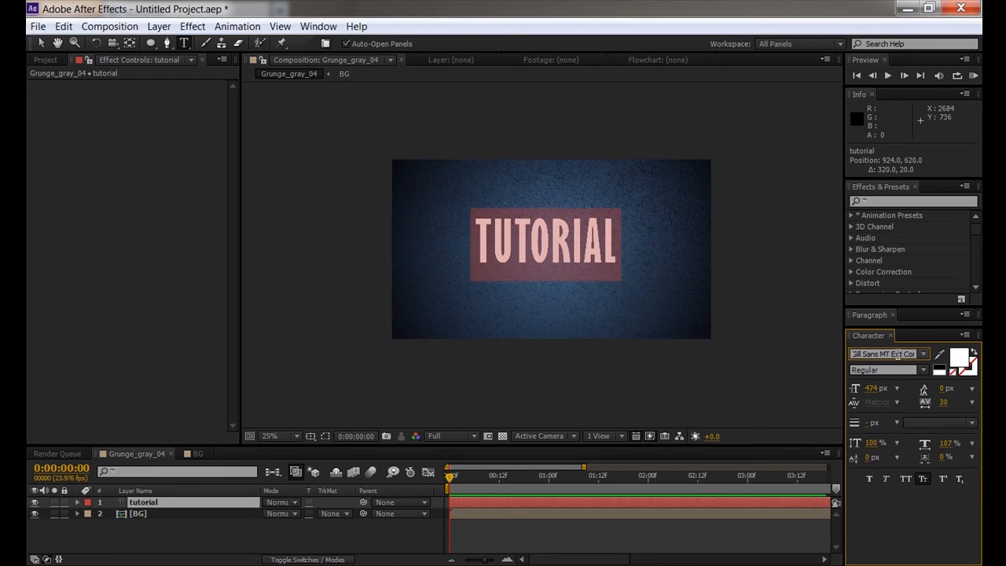
key(Down)
key(Up)
key(Up)
key(Up)
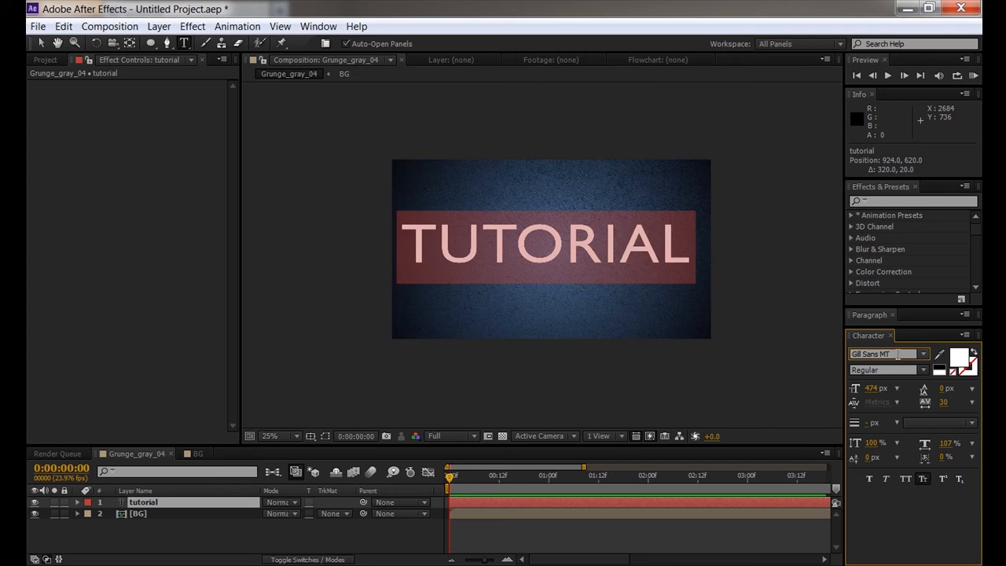
key(Up)
key(Down)
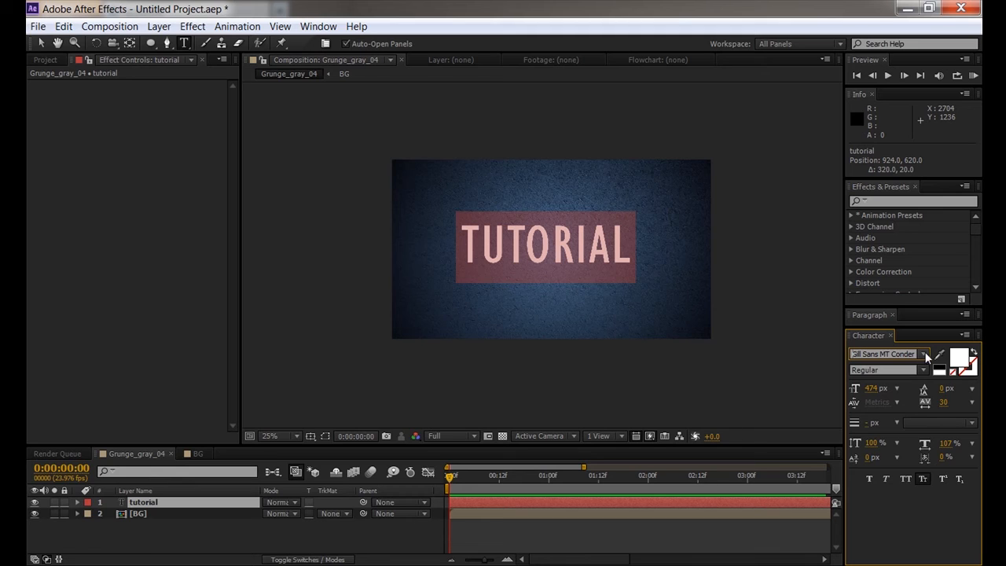
- Try Niagara Engraved on TUTORIAL, then undo back to Gill Sans MT Condensed and reselect the text
click(923, 355)
scroll(883, 483, down, 1)
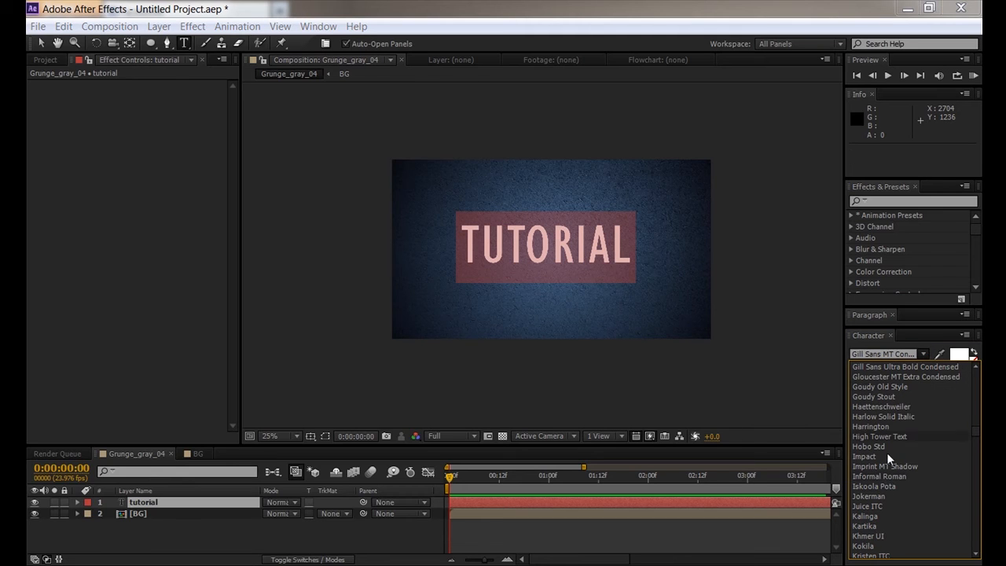
scroll(880, 419, down, 6)
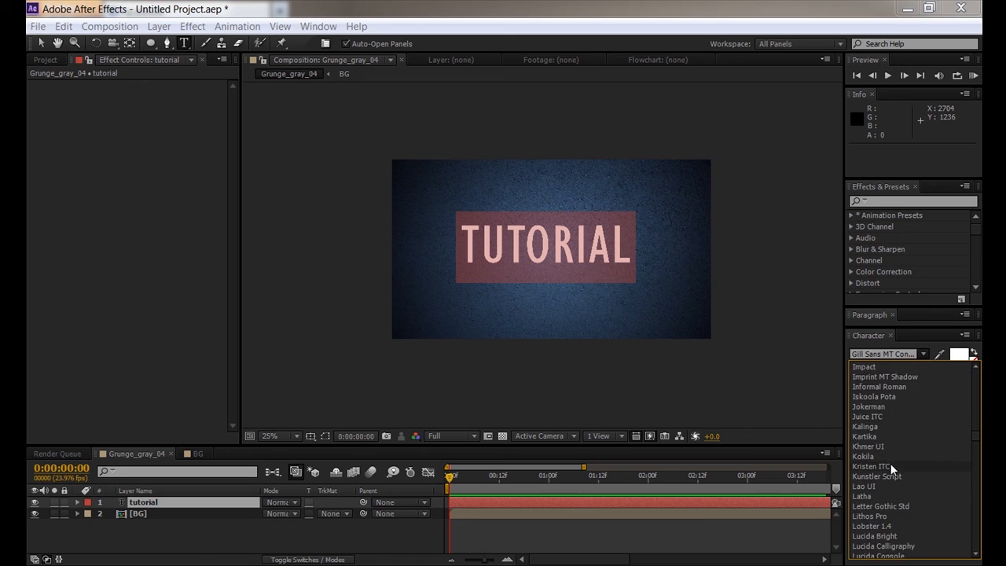
scroll(881, 491, down, 10)
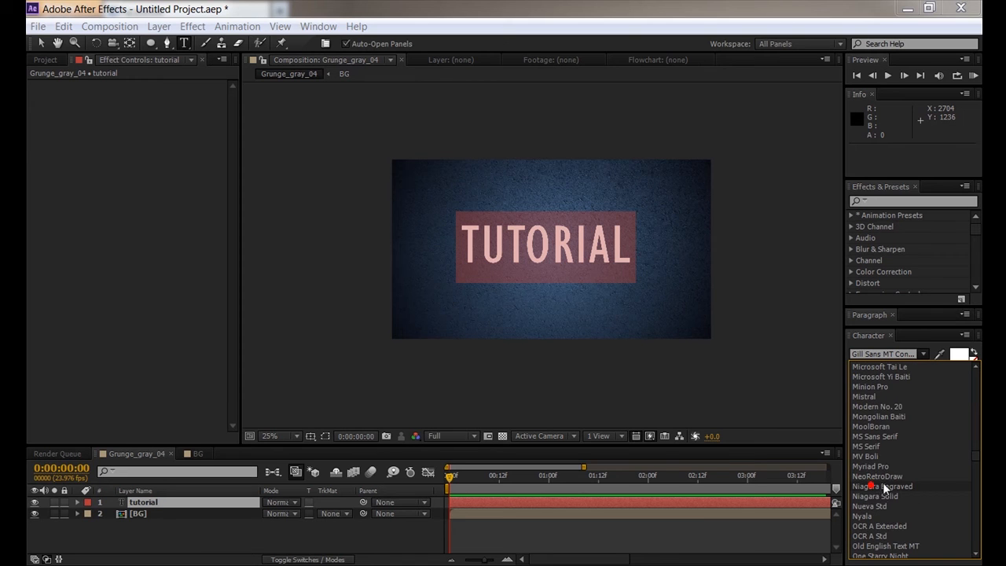
click(882, 486)
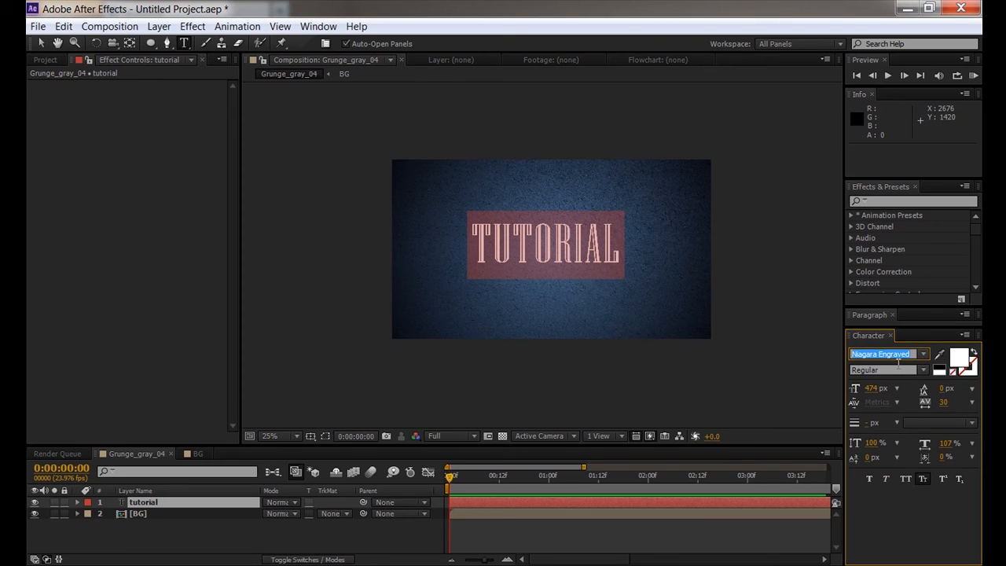
click(402, 519)
key(ctrl+z)
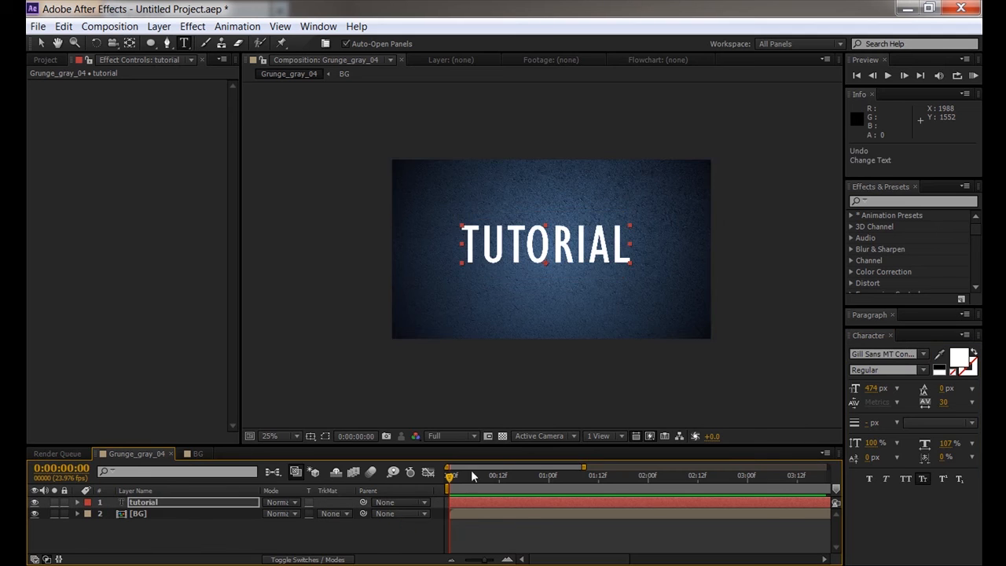
double_click(548, 247)
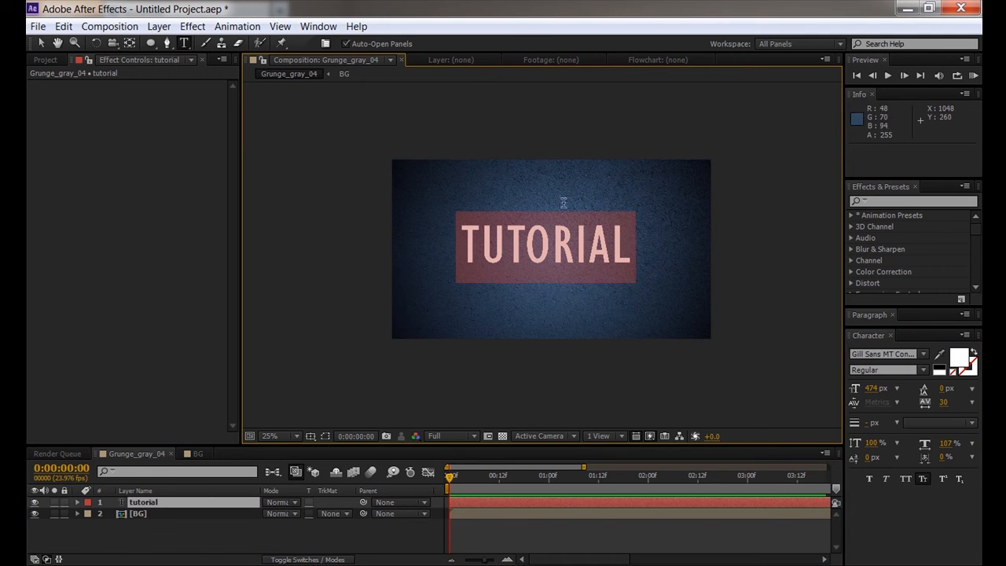
- Set the TUTORIAL text fill colour to light blue 94BBF6
click(329, 520)
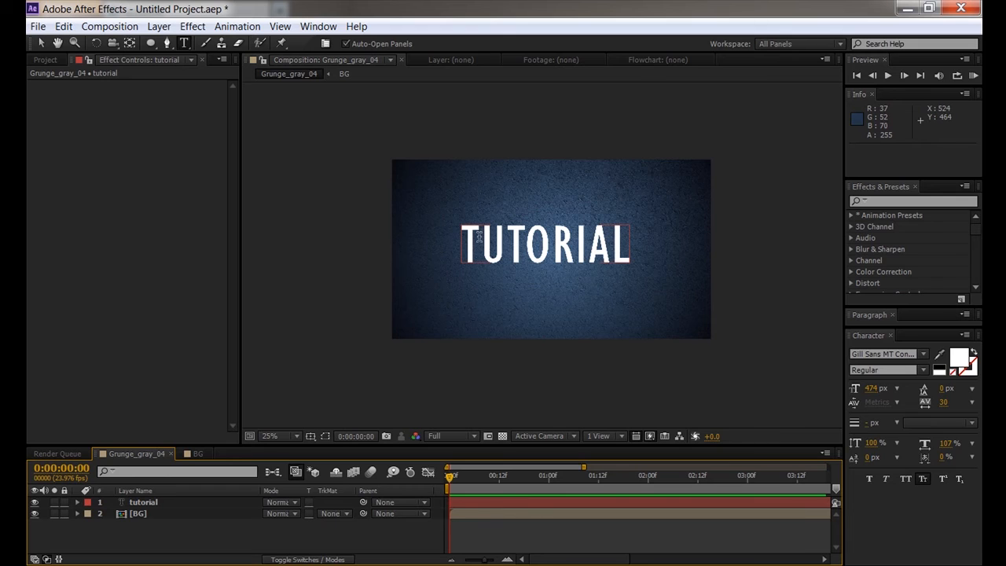
click(462, 245)
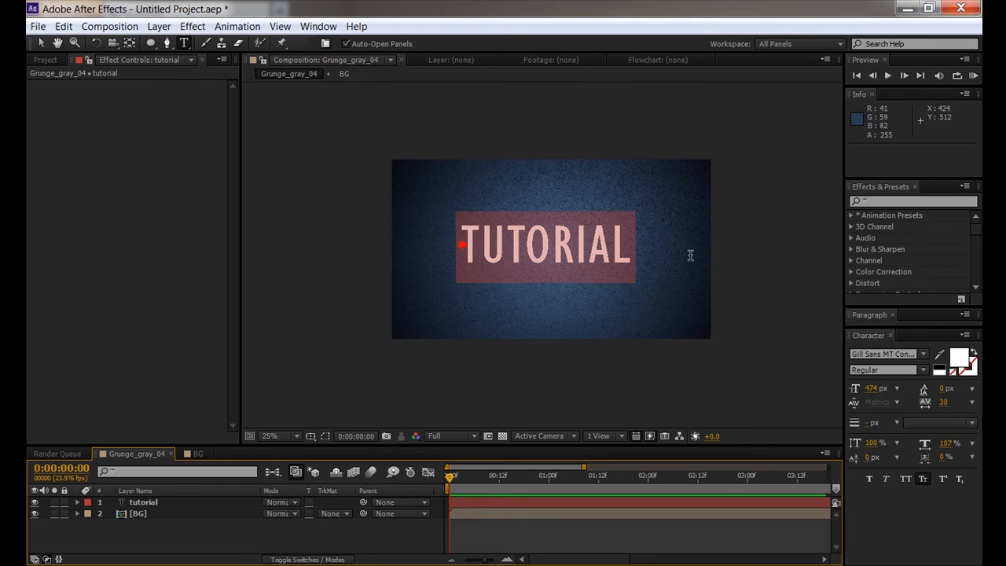
click(958, 362)
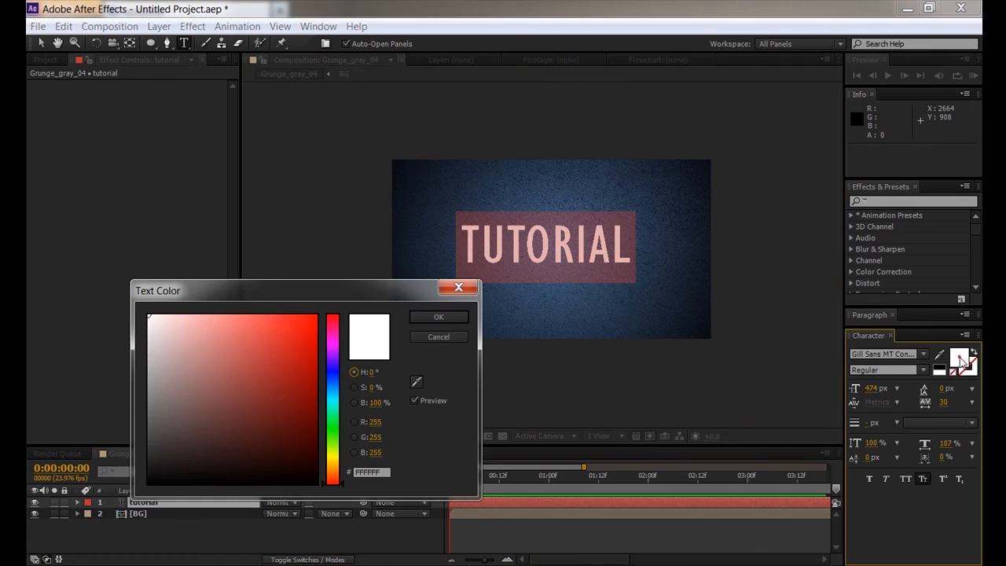
click(331, 384)
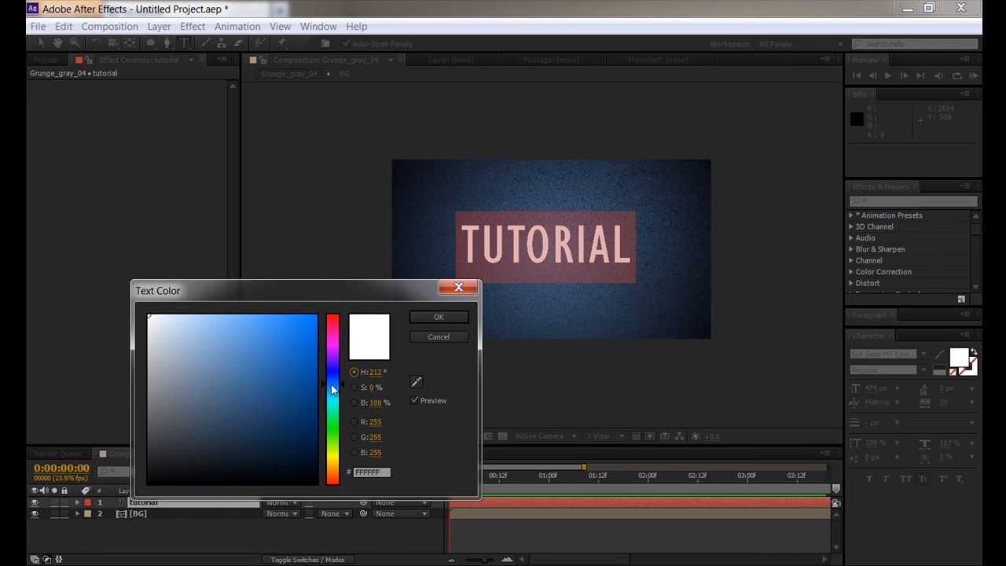
click(217, 321)
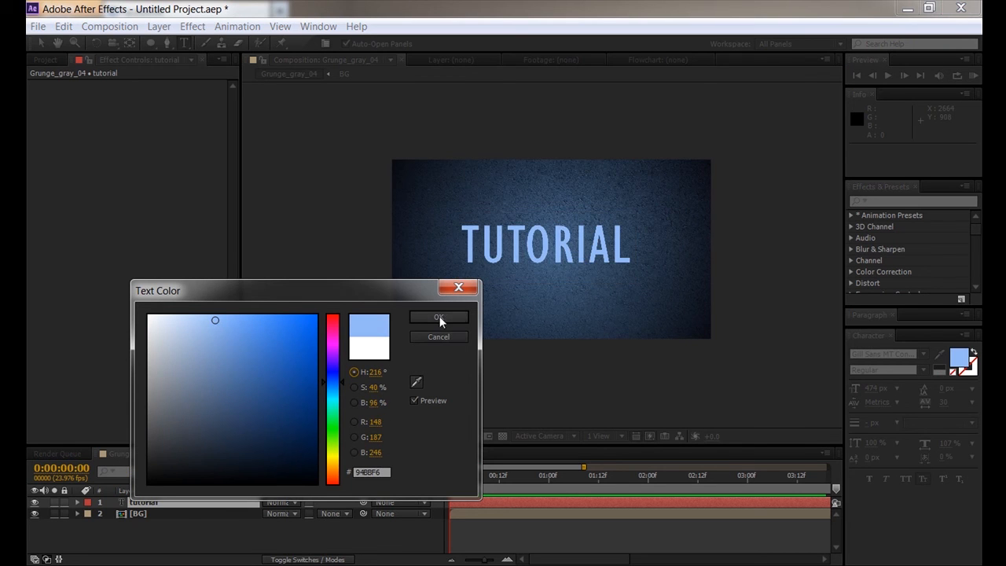
click(439, 317)
click(359, 525)
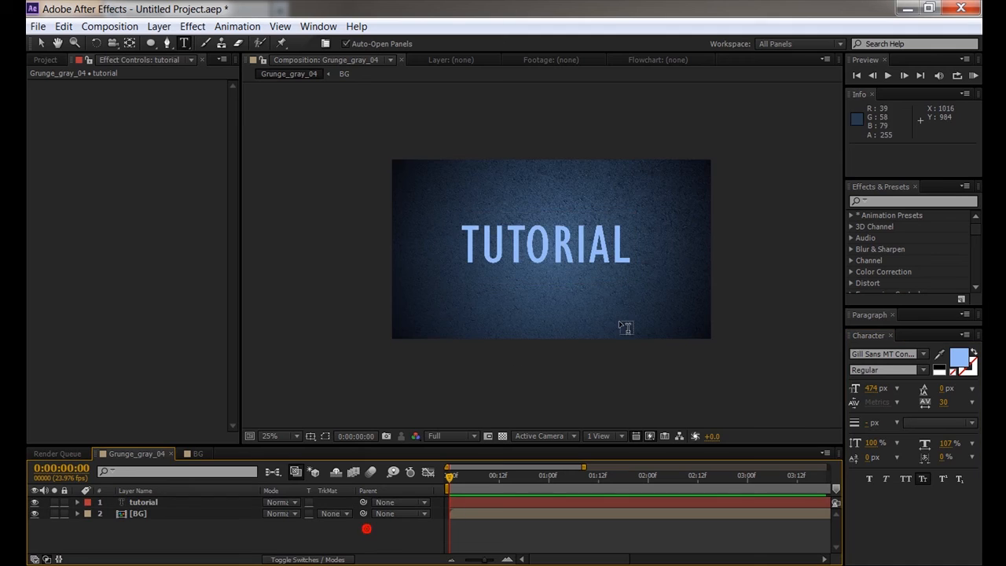
- Give the TUTORIAL lettering a red stroke and inspect it close up
click(972, 374)
click(969, 368)
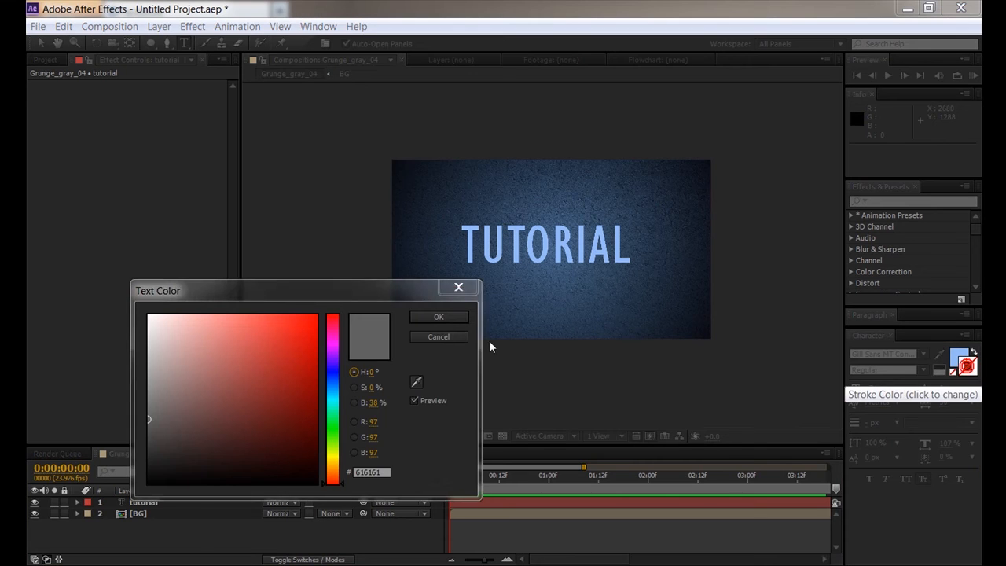
click(287, 375)
click(444, 319)
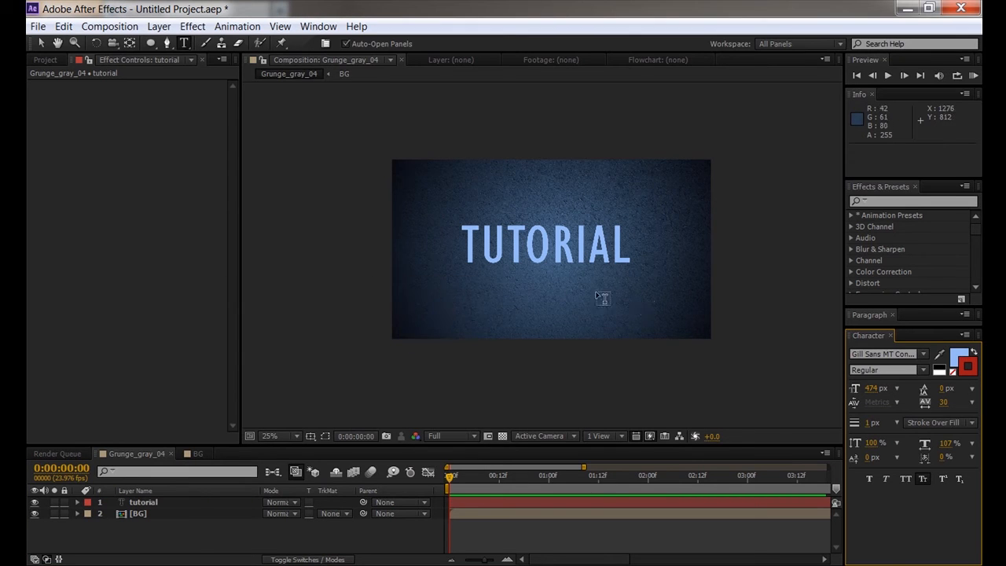
scroll(598, 296, up, 3)
drag(552, 274, 369, 323)
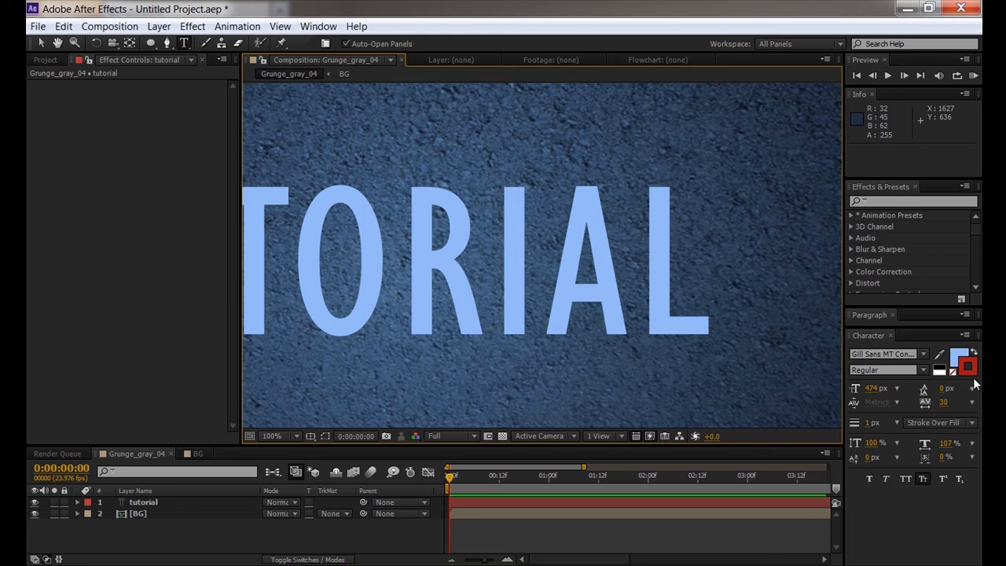
- Change the TUTORIAL stroke colour to white and recentre the zoomed-out view
click(968, 367)
drag(251, 340, 148, 315)
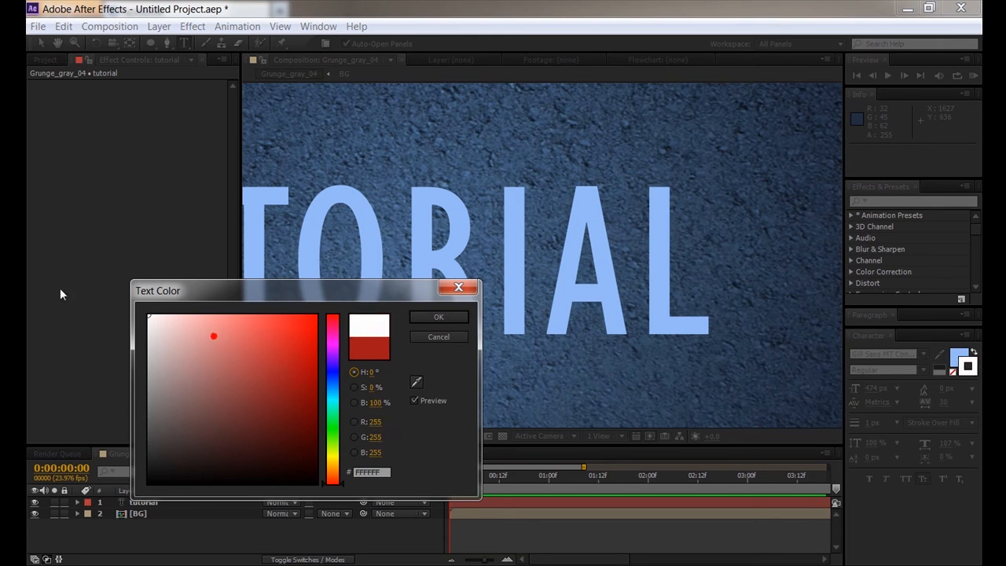
click(435, 317)
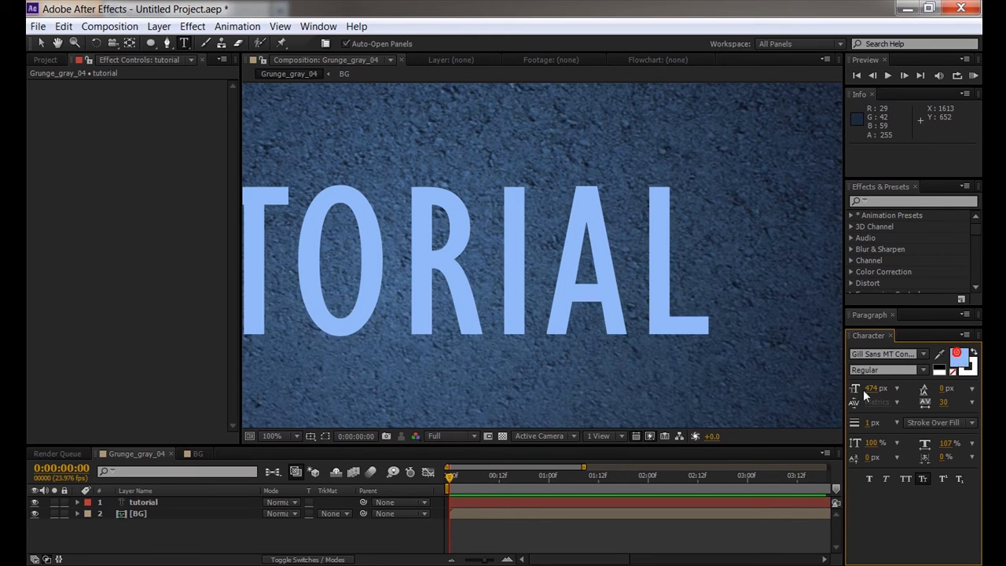
scroll(449, 285, down, 2)
drag(454, 287, 513, 287)
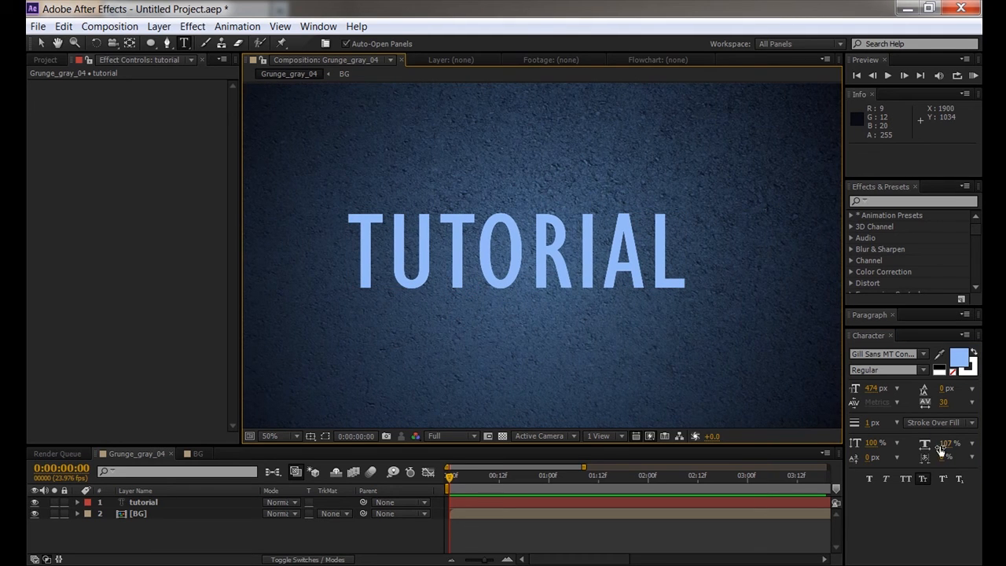
- Toggle Small Caps, Faux Italic and Faux Bold on TUTORIAL, keeping Small Caps and removing the faux styles
click(925, 479)
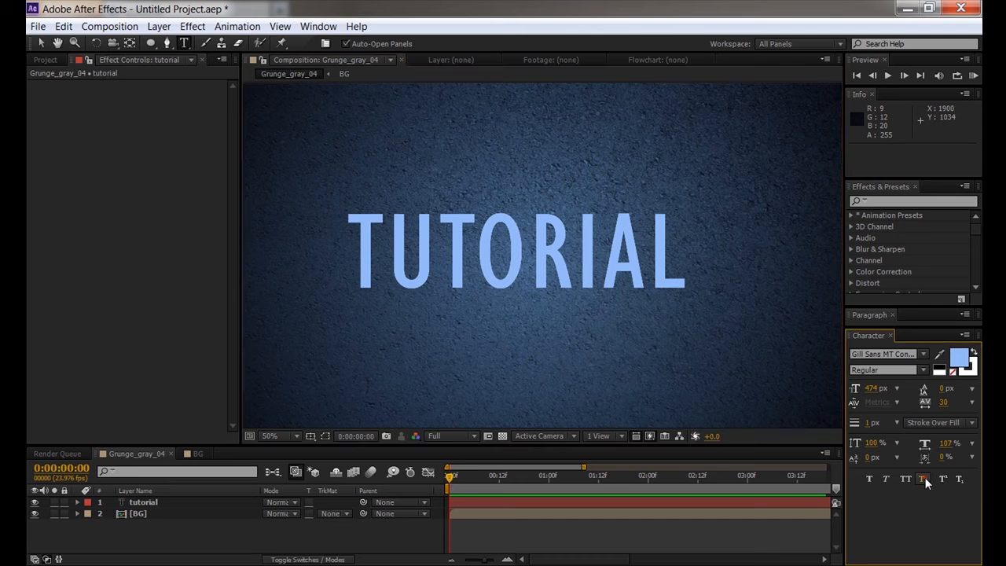
double_click(670, 258)
double_click(672, 254)
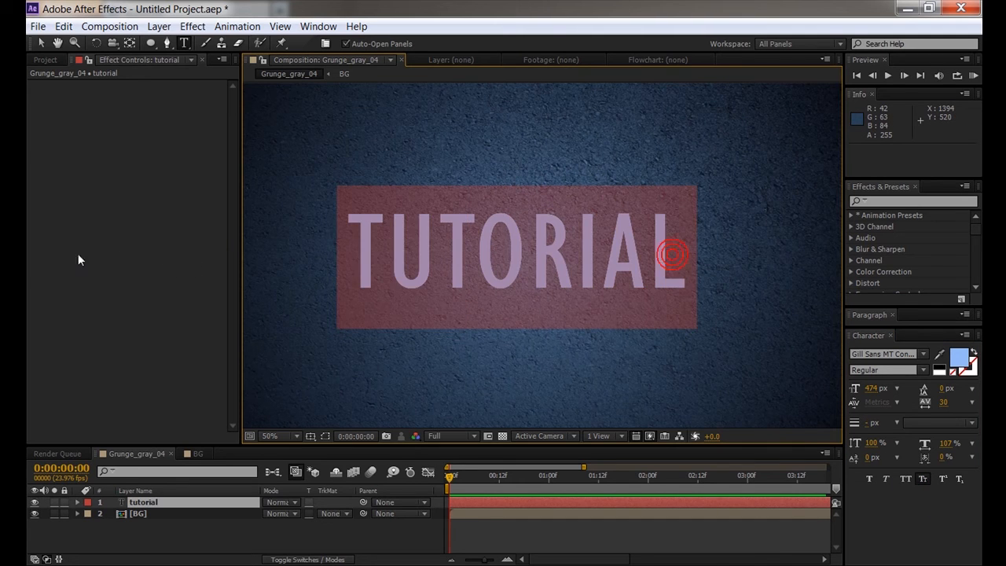
click(923, 478)
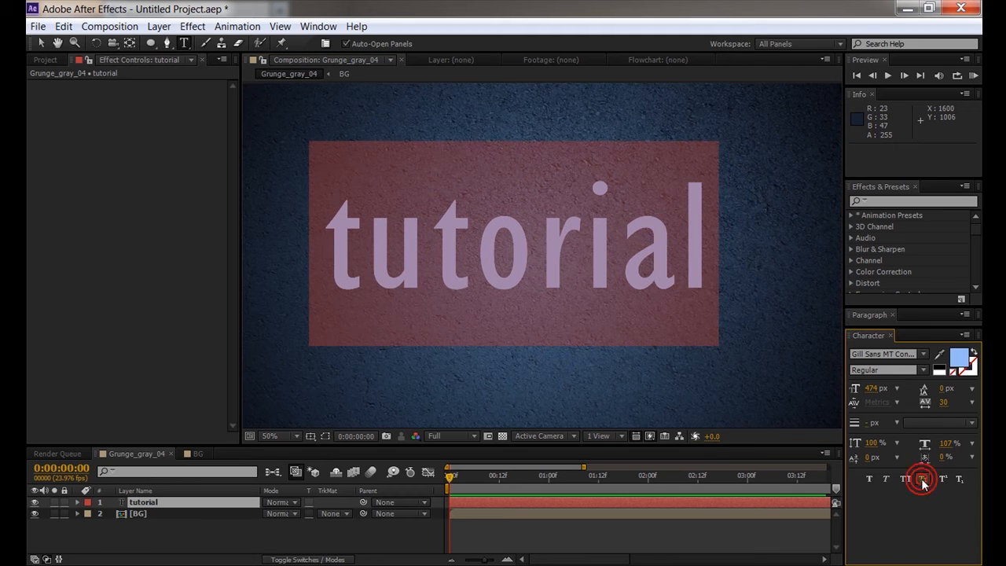
click(923, 479)
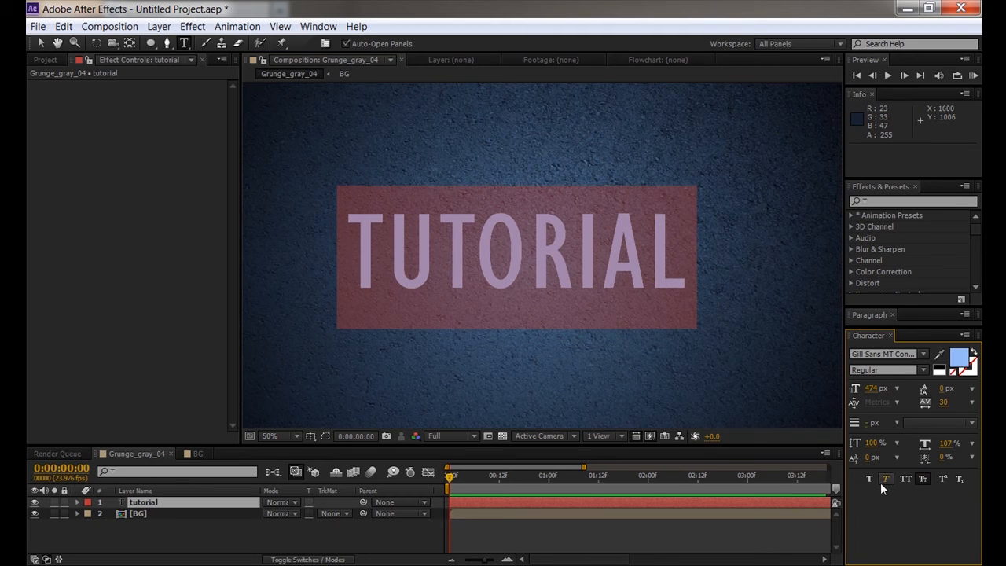
click(886, 480)
click(872, 480)
click(871, 480)
click(886, 479)
- Toggle All Caps, settle on Small Caps, and try Superscript and Subscript before turning both off
click(904, 478)
click(902, 478)
click(904, 478)
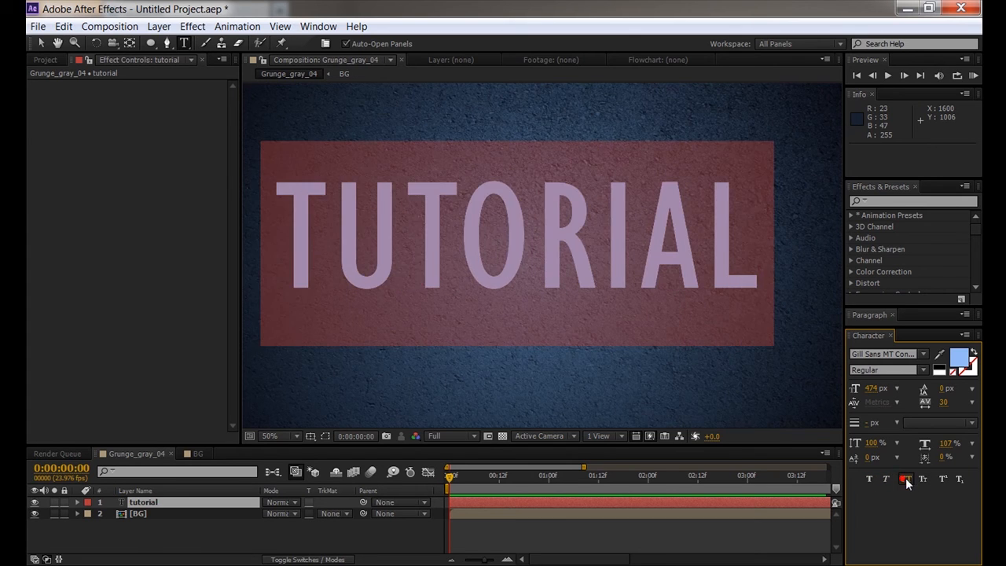
click(919, 479)
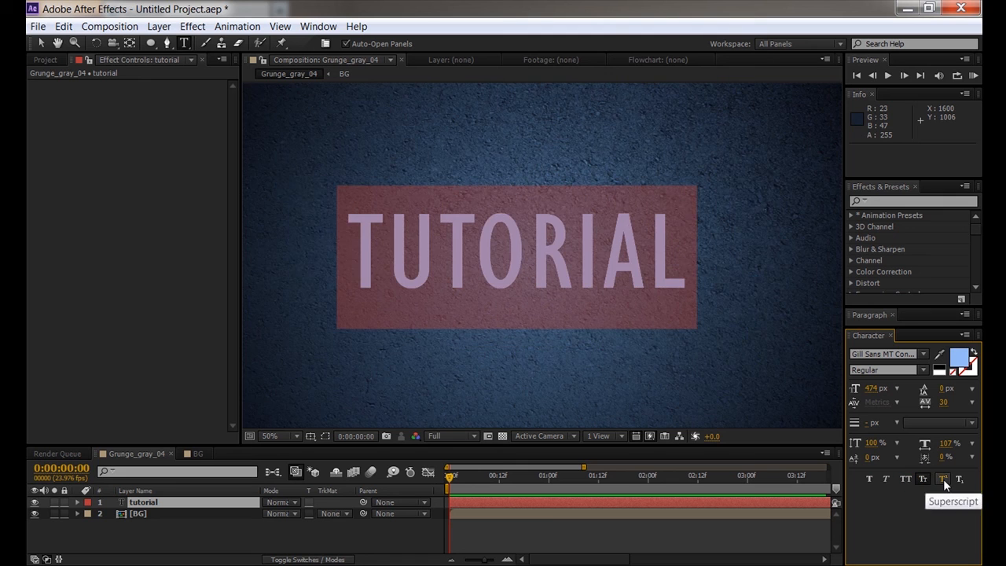
click(943, 478)
click(943, 478)
click(961, 479)
click(962, 480)
scroll(503, 289, down, 2)
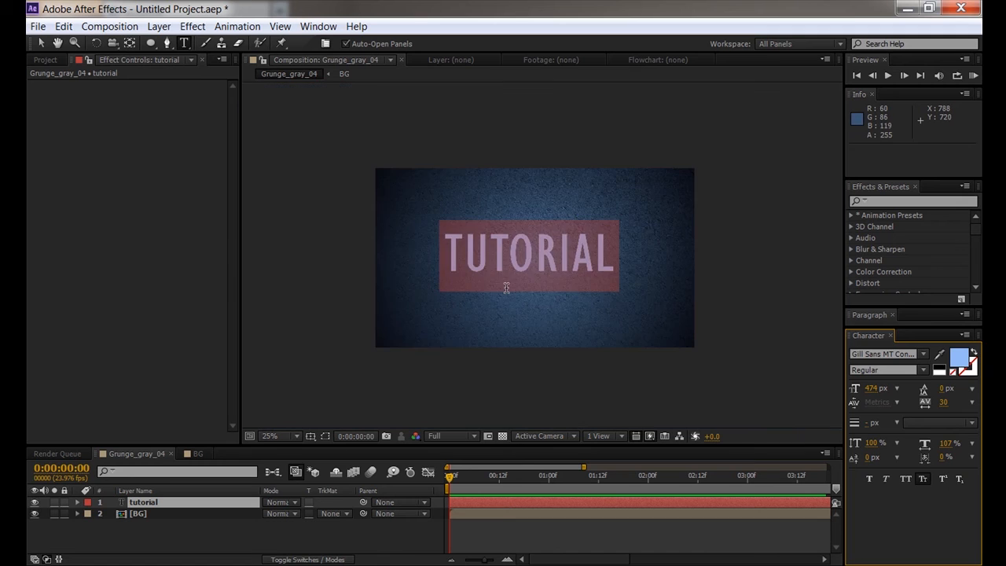
- Restore the accidentally deleted TUTORIAL lettering with undo and reselect all its letters
key(BackSpace)
click(323, 524)
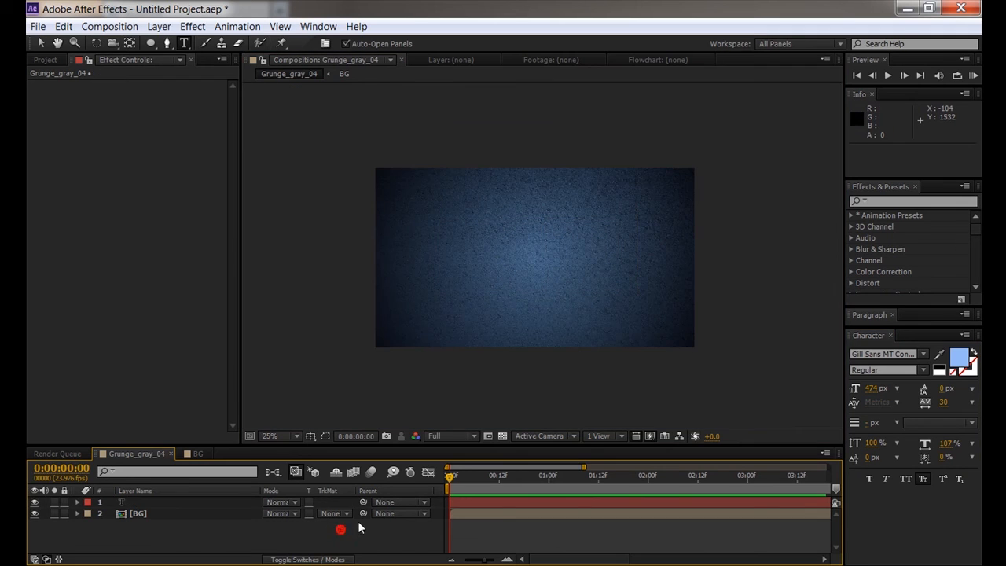
key(ctrl+z)
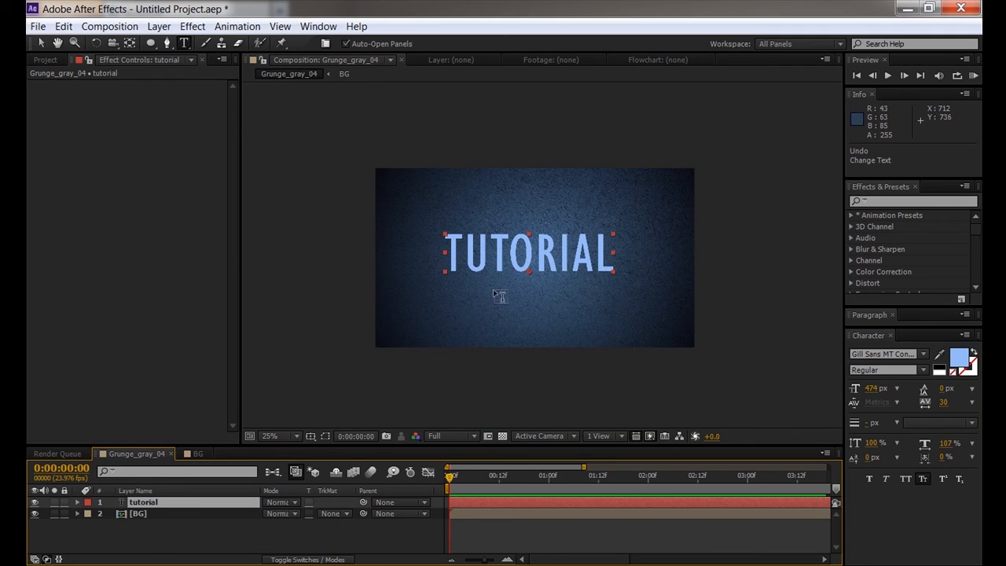
click(424, 525)
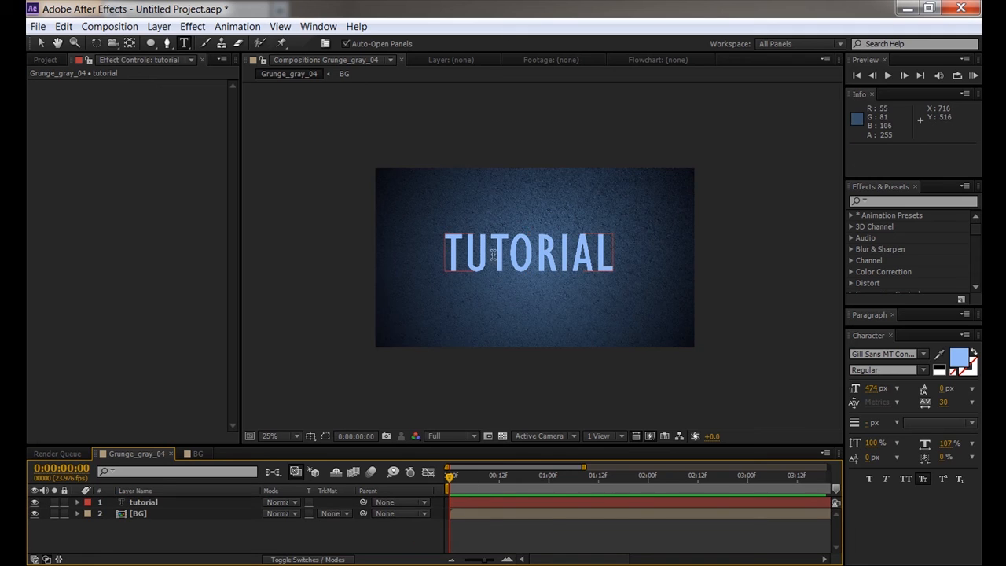
drag(451, 256, 732, 267)
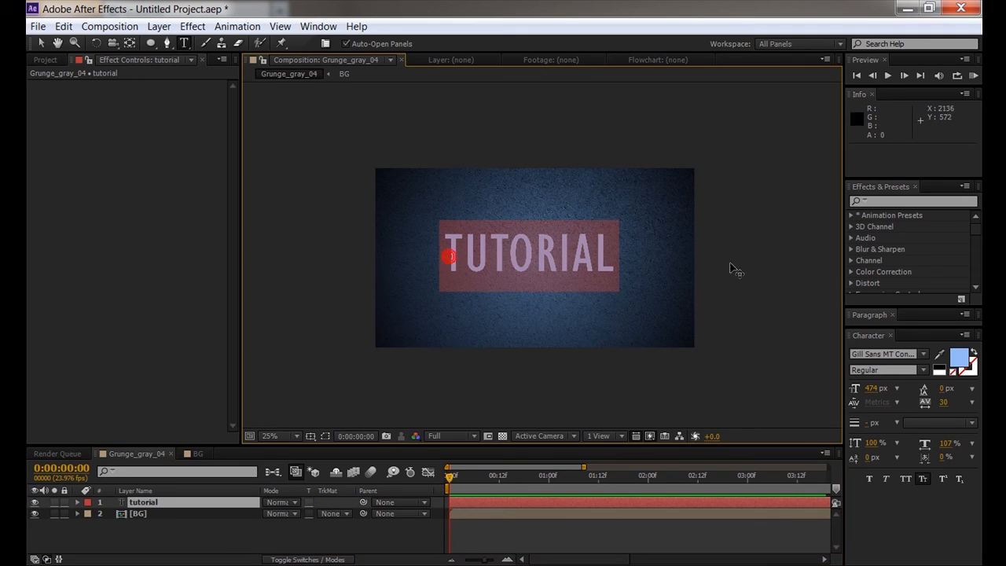
- Try a grey text fill with brightness 50, then undo back to light blue
click(956, 359)
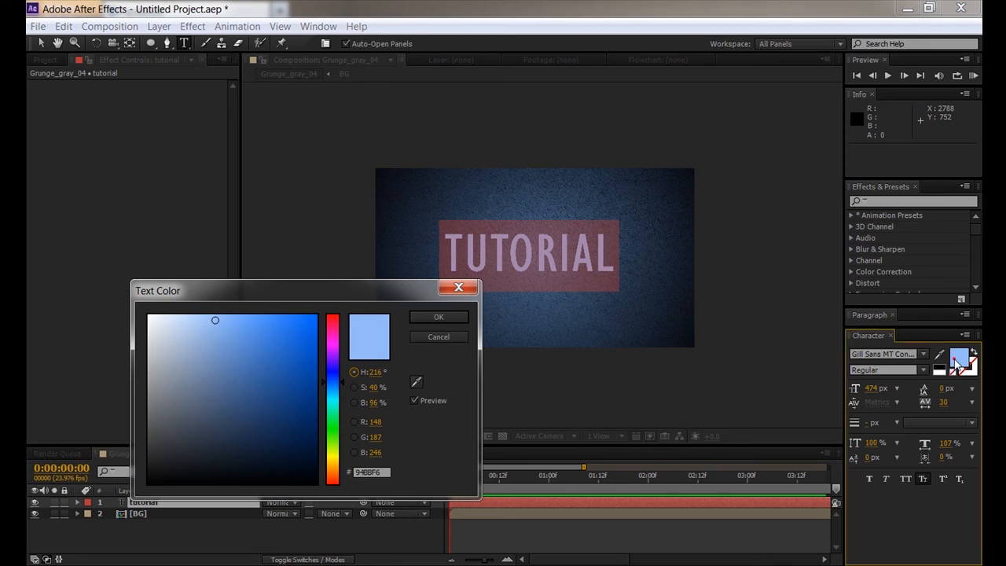
drag(255, 370, 147, 387)
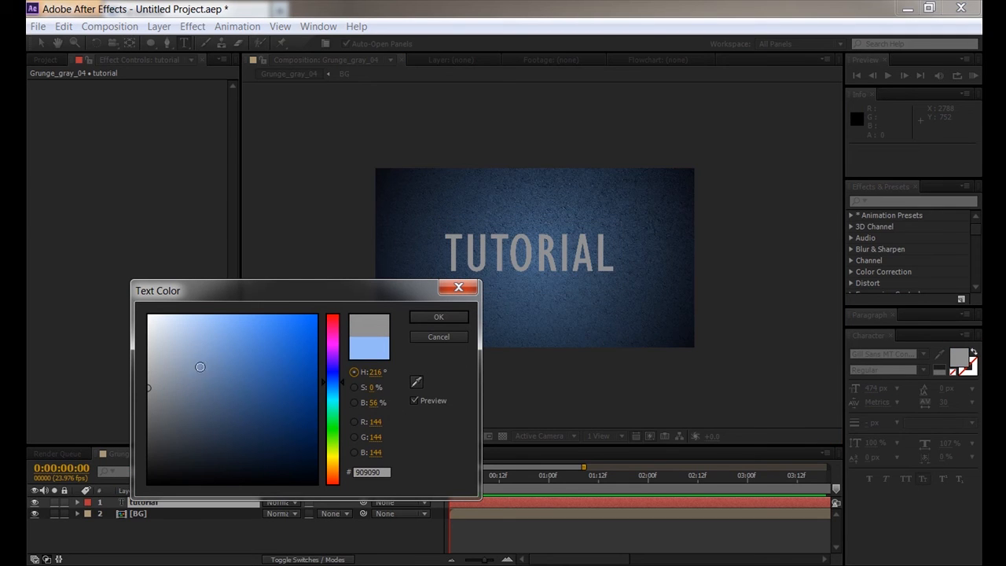
drag(147, 388, 26, 234)
click(375, 403)
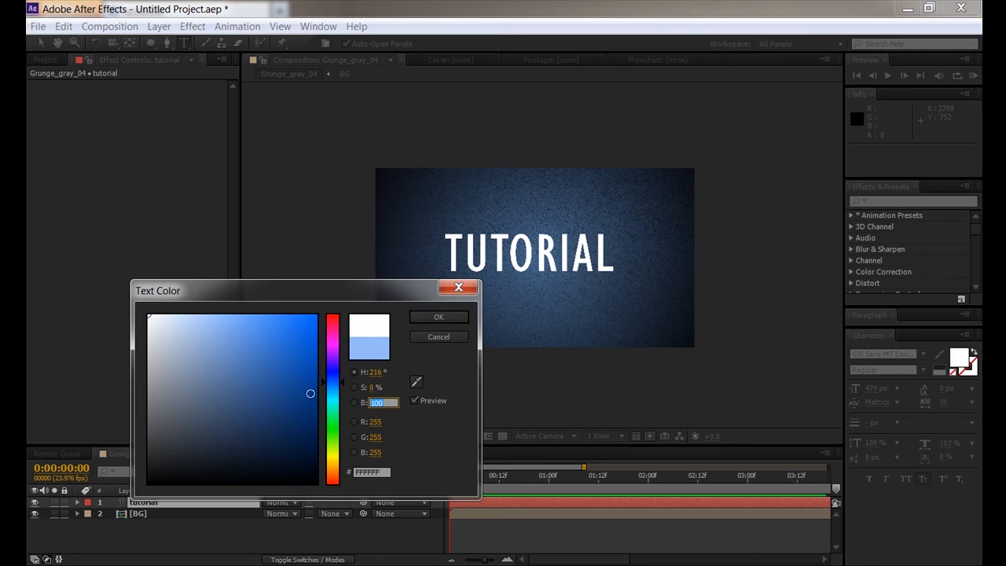
text(50)
key(Return)
click(422, 428)
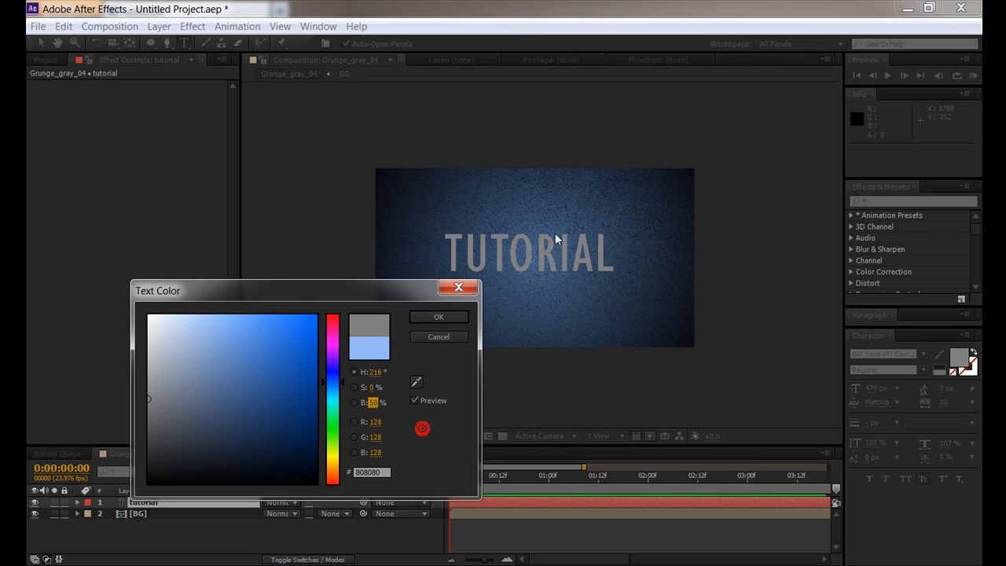
click(439, 317)
scroll(479, 274, up, 4)
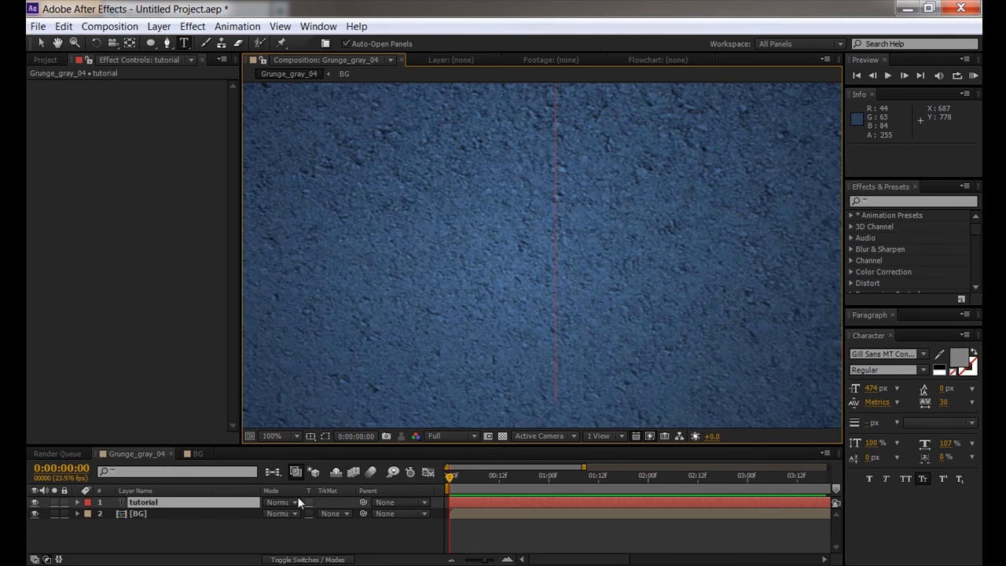
key(ctrl+z)
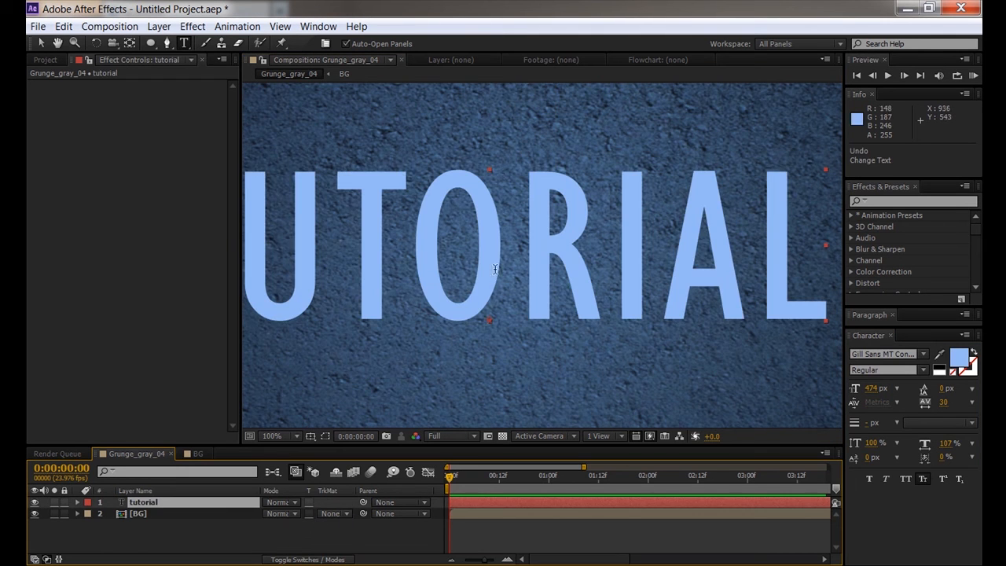
- Reapply the mid-grey 808080 fill (brightness 50) to TUTORIAL and exit text editing with V
drag(473, 265, 548, 224)
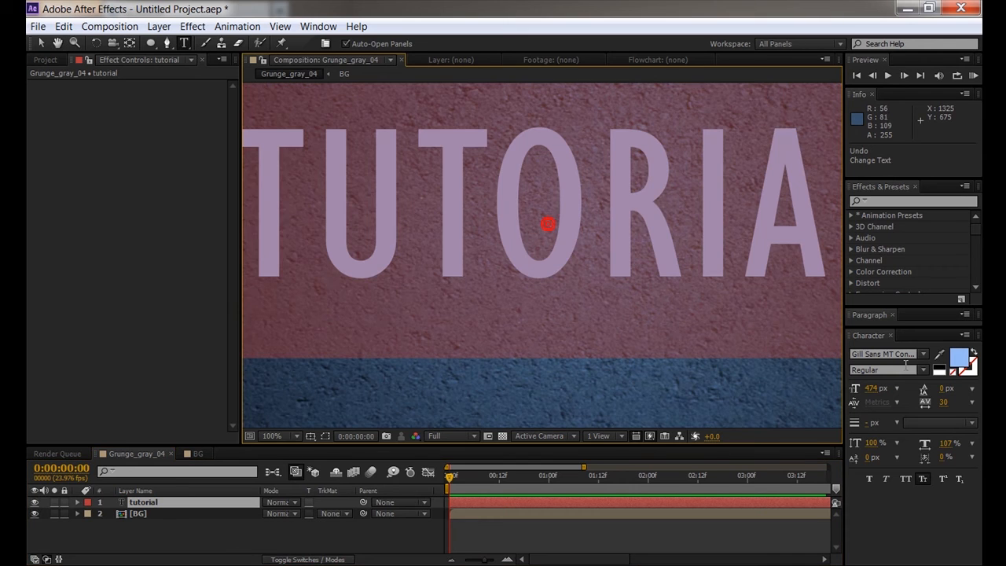
click(961, 363)
drag(204, 345, 88, 274)
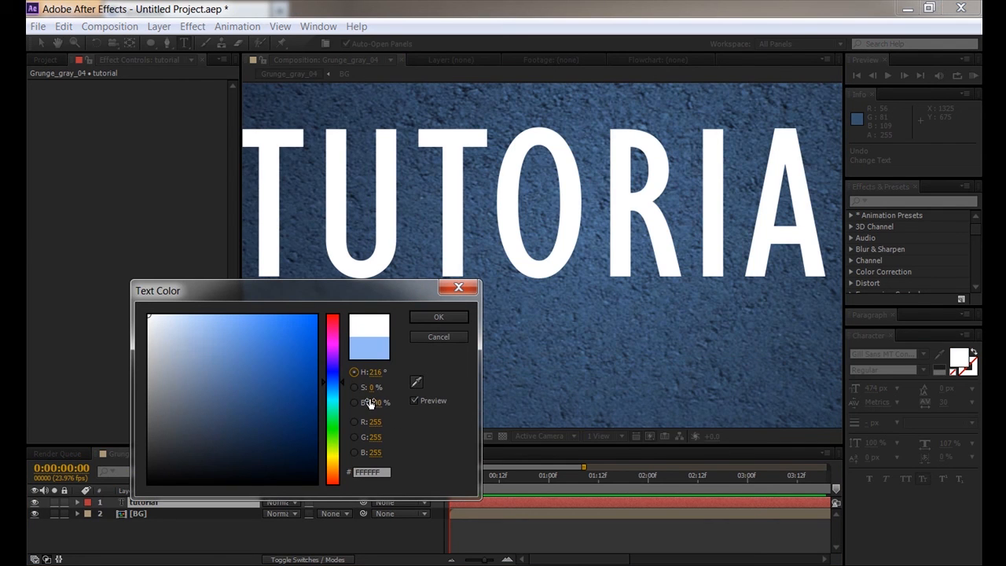
text(50)
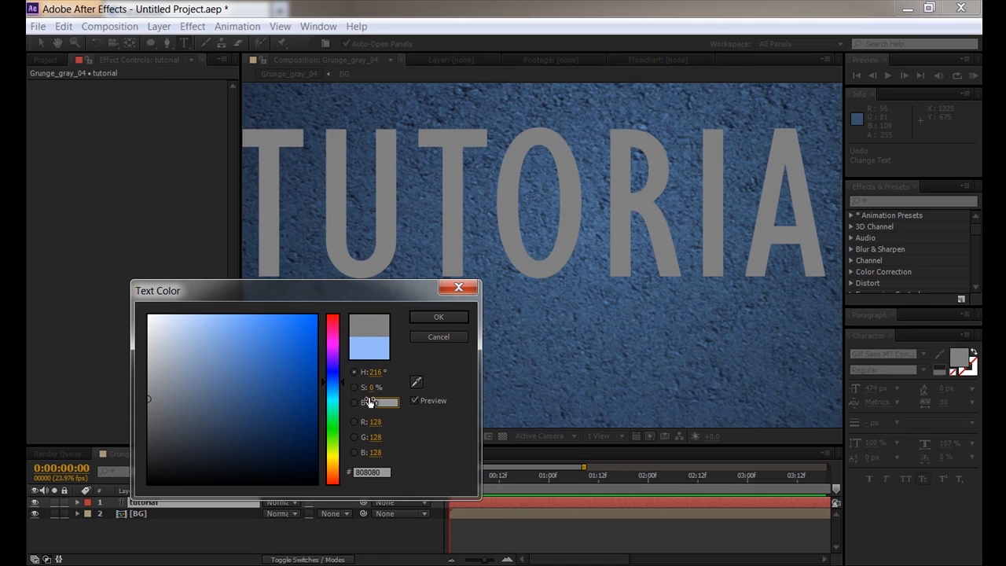
click(438, 317)
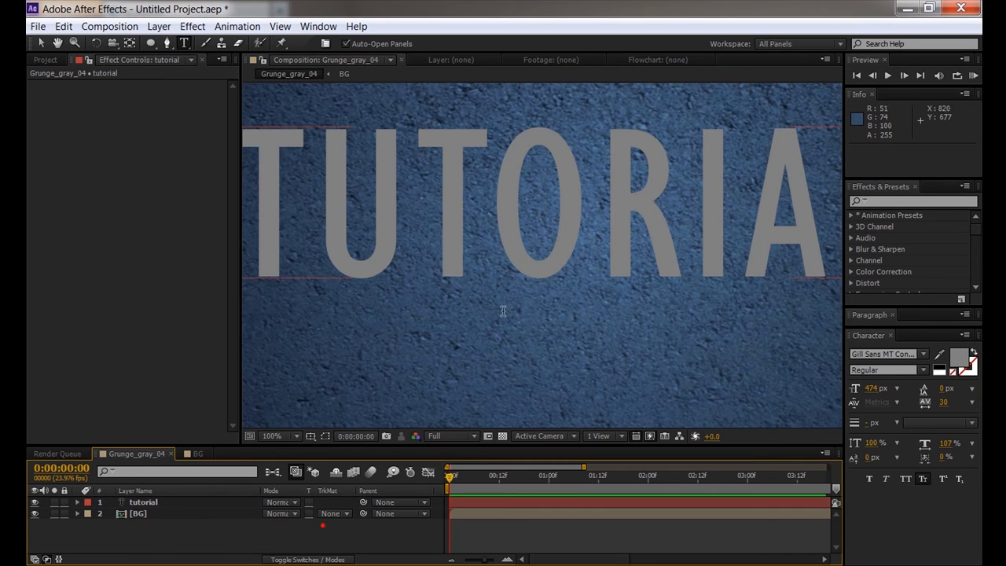
key(v)
scroll(517, 282, down, 1)
key(space)
drag(536, 233, 561, 254)
key(space)
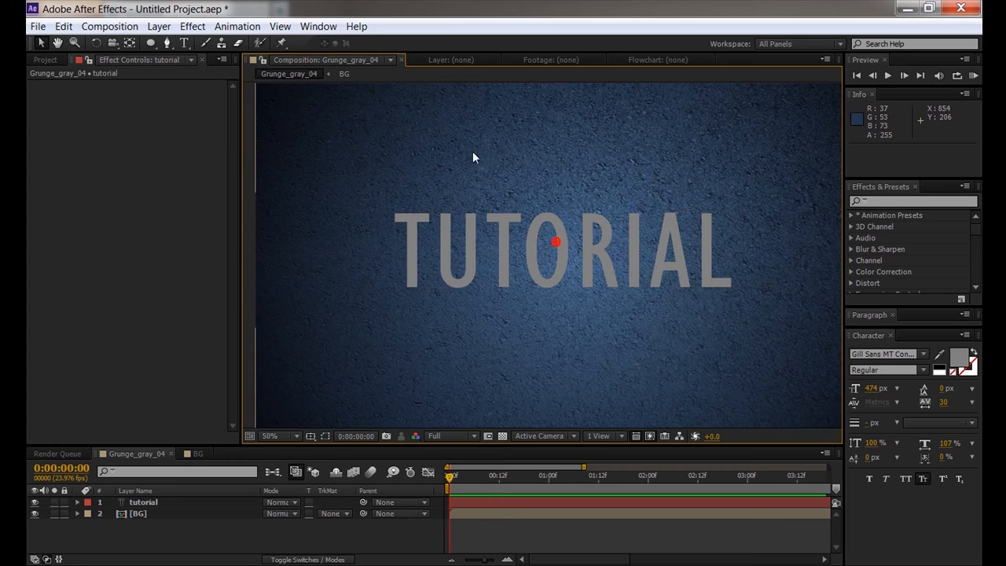
scroll(565, 251, down, 1)
- Set the tutorial layer's blending mode to Classic Color Burn
click(267, 528)
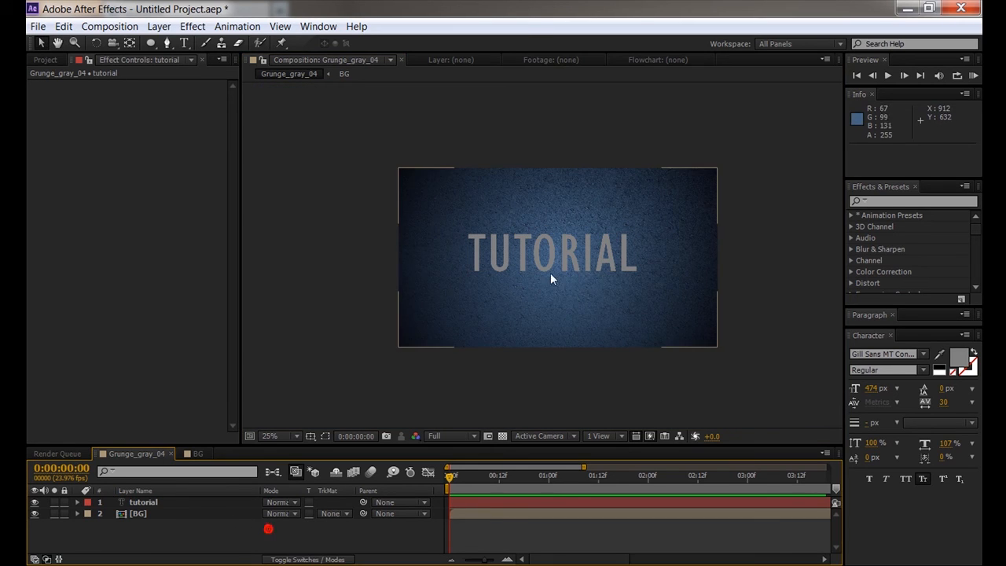
click(155, 500)
key(Return)
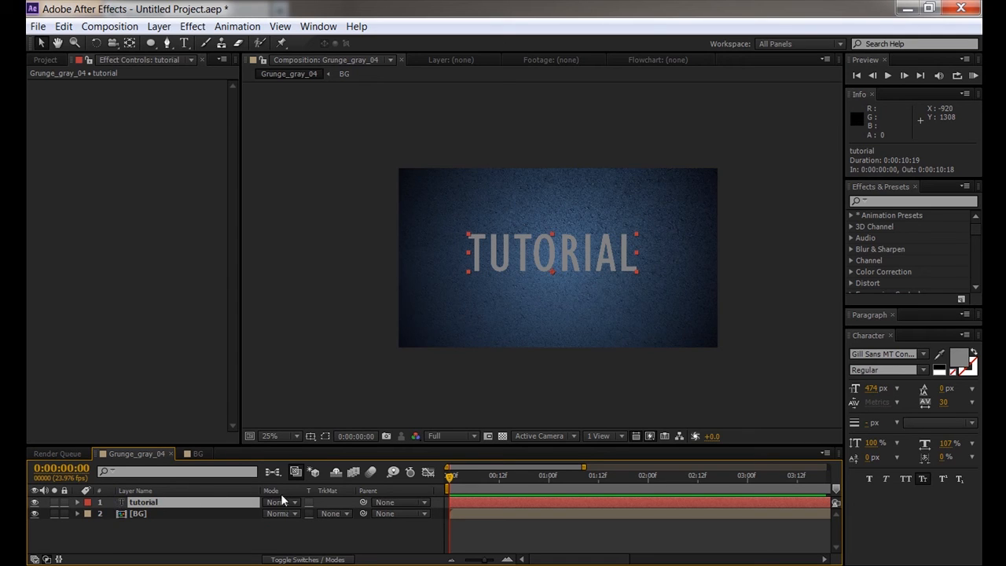
click(287, 502)
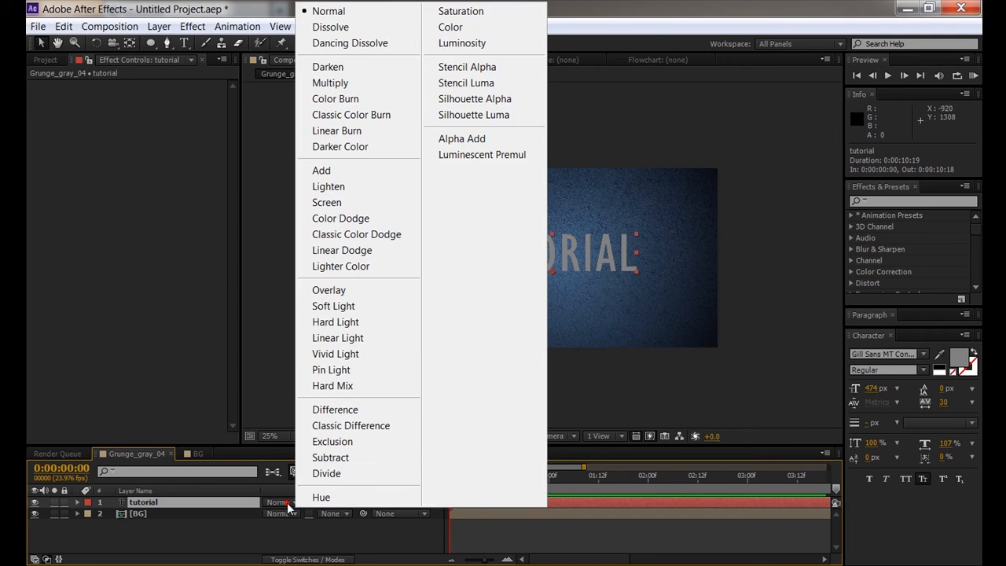
click(360, 115)
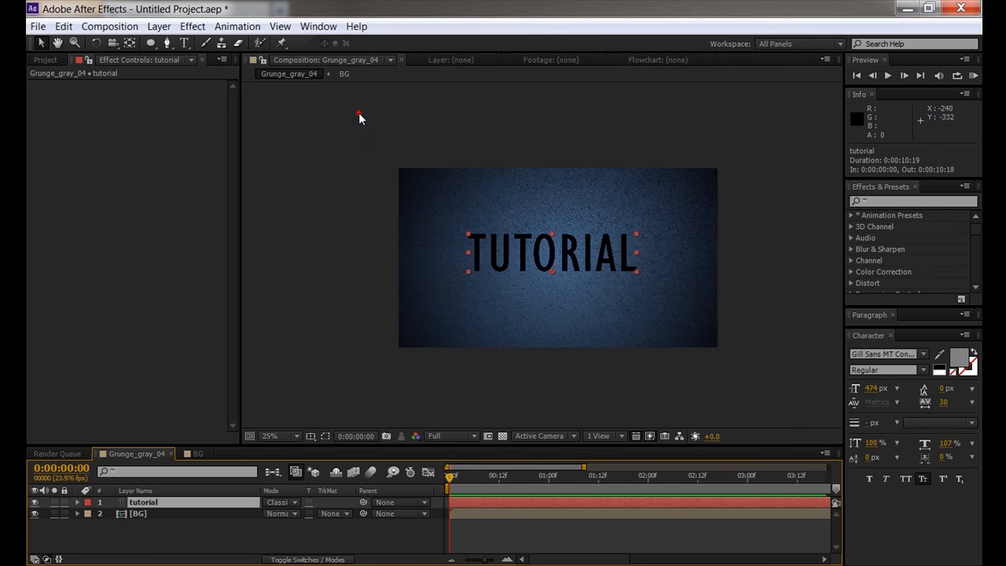
click(273, 542)
scroll(518, 289, up, 4)
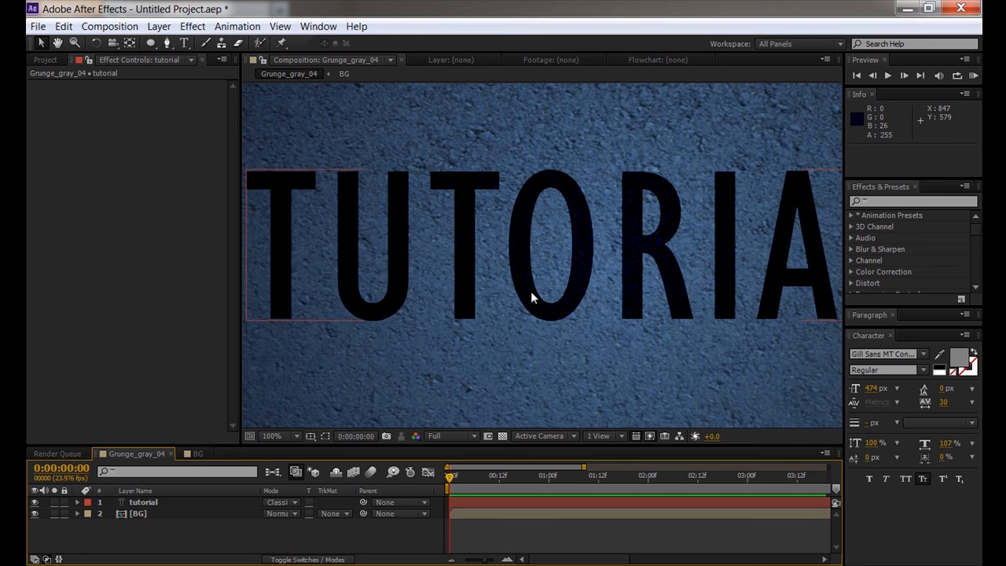
scroll(530, 291, up, 4)
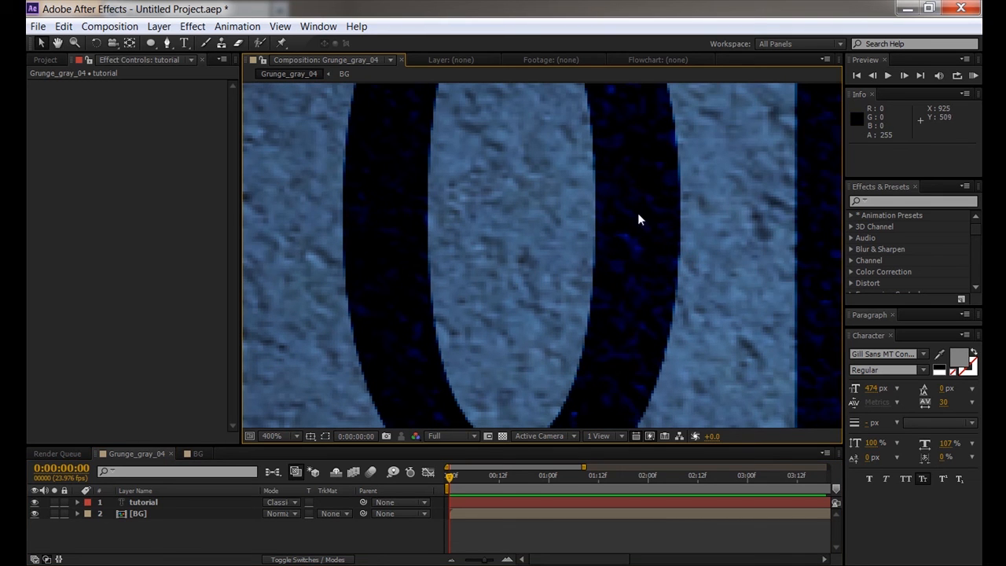
scroll(690, 243, up, 1)
scroll(457, 325, down, 3)
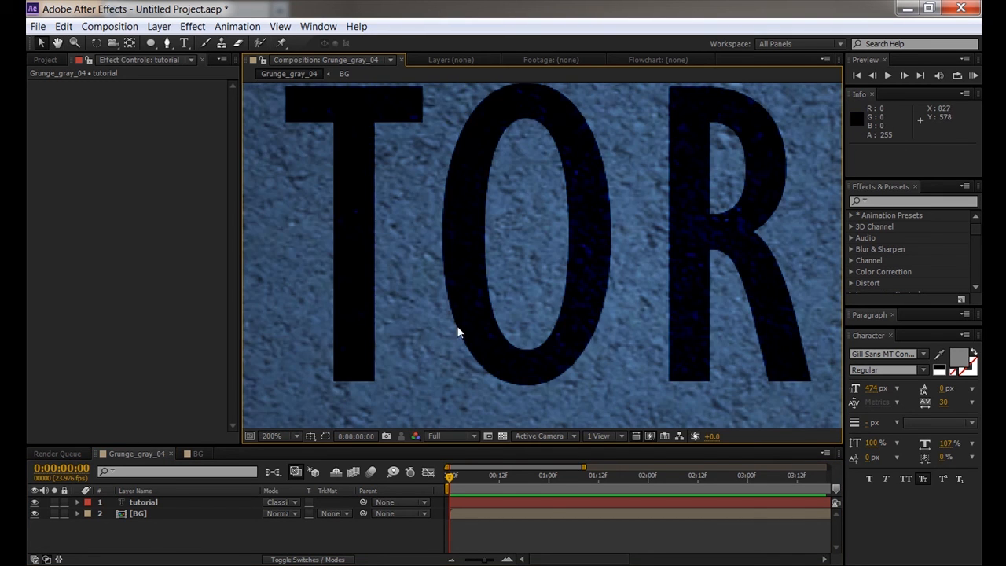
- Lower the tutorial layer's Opacity to 28% and check the faint lettering close up
click(153, 504)
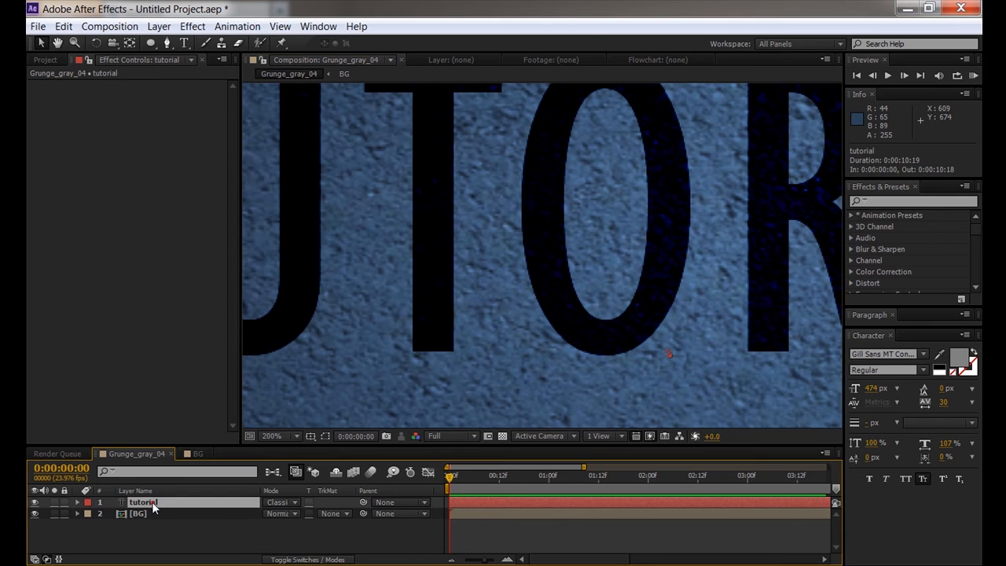
key(t)
scroll(426, 279, down, 3)
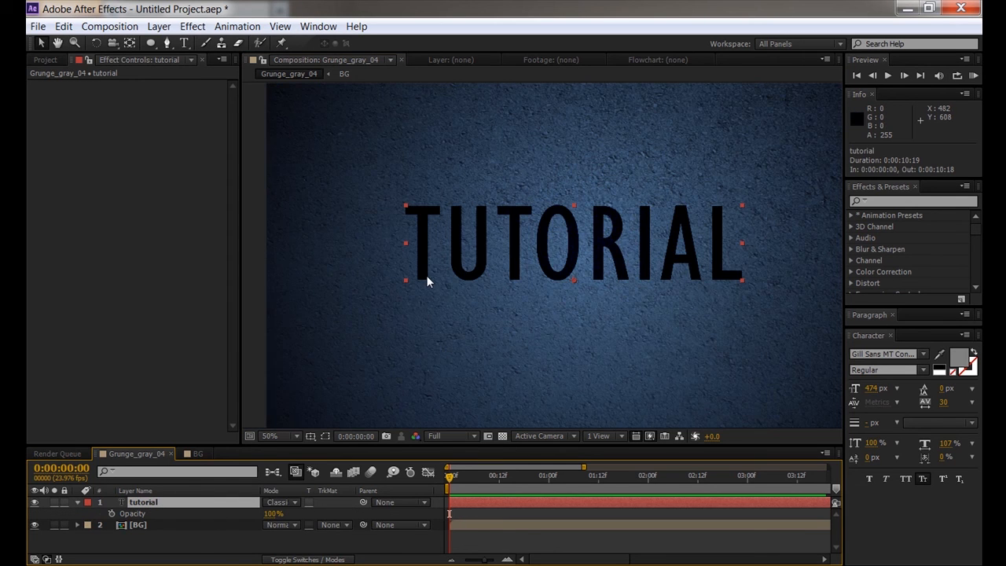
drag(275, 514, 235, 522)
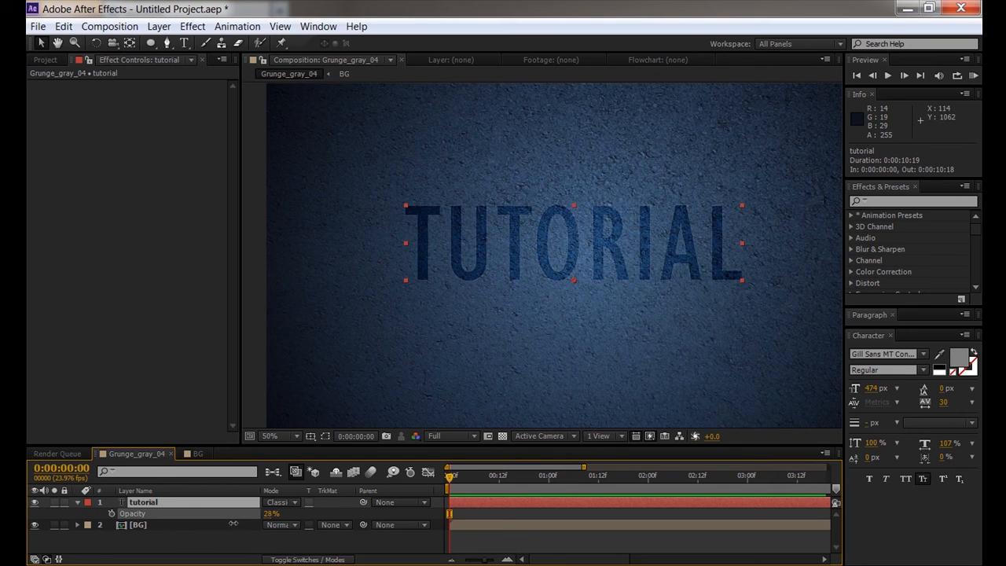
scroll(545, 276, up, 4)
drag(545, 276, 345, 327)
scroll(475, 271, down, 4)
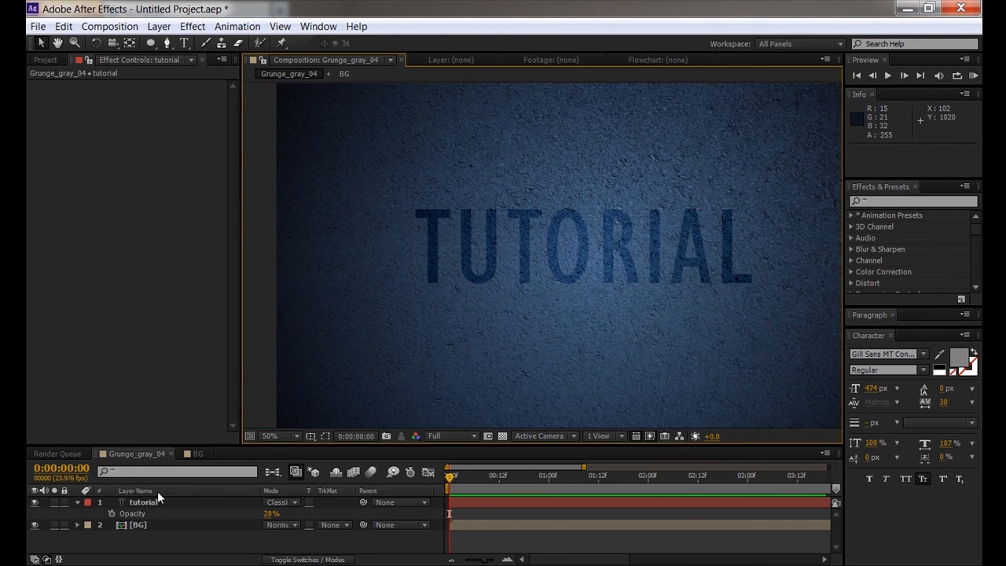
click(143, 501)
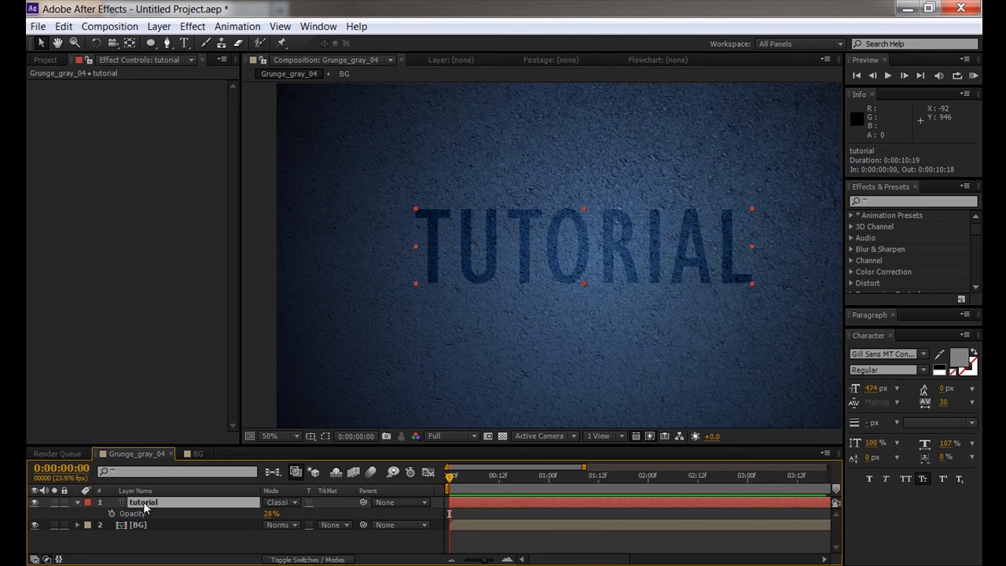
- Add a Bevel and Emboss layer style to the tutorial layer and expand its settings in the timeline
right_click(143, 501)
mouse_move(275, 249)
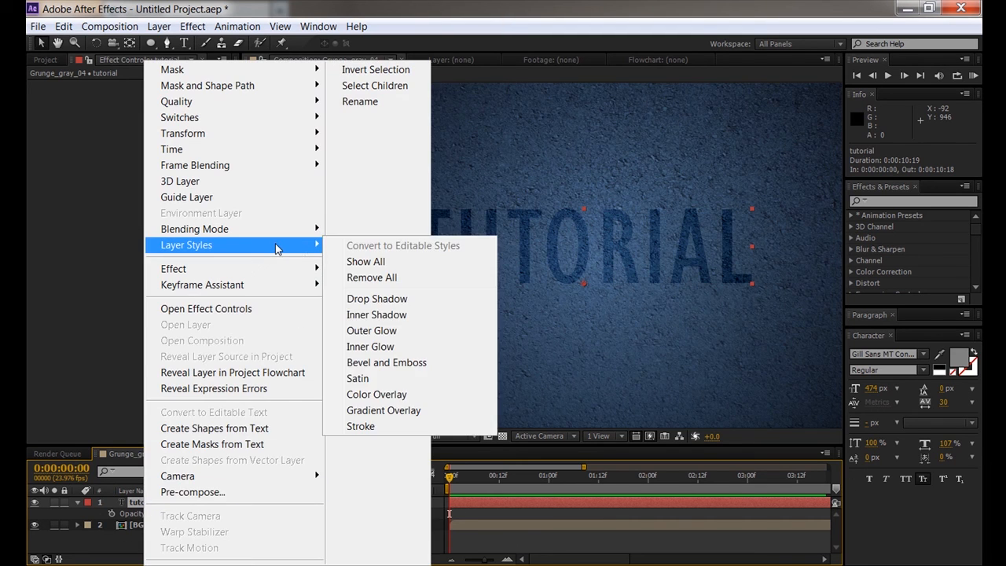
click(390, 364)
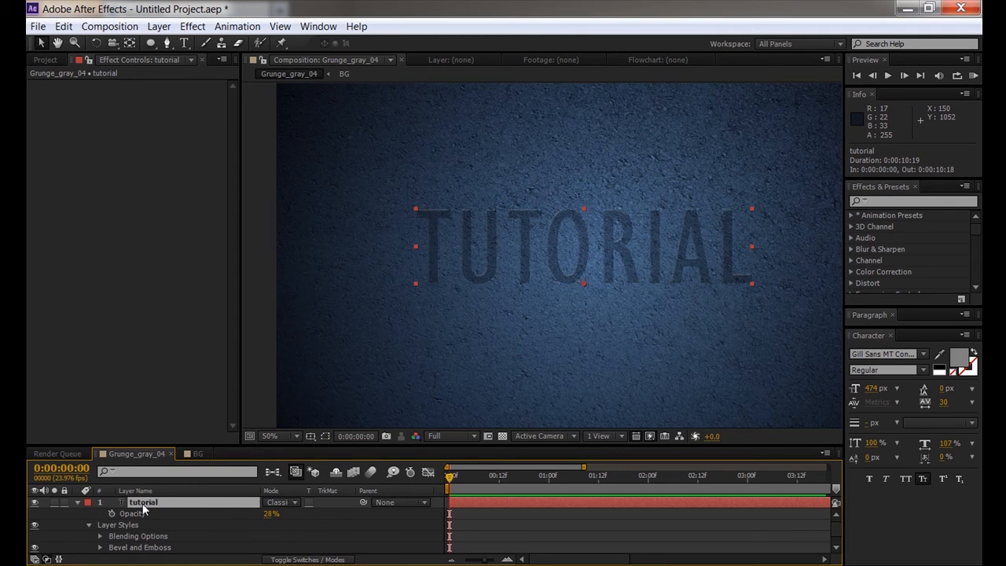
click(78, 502)
click(77, 501)
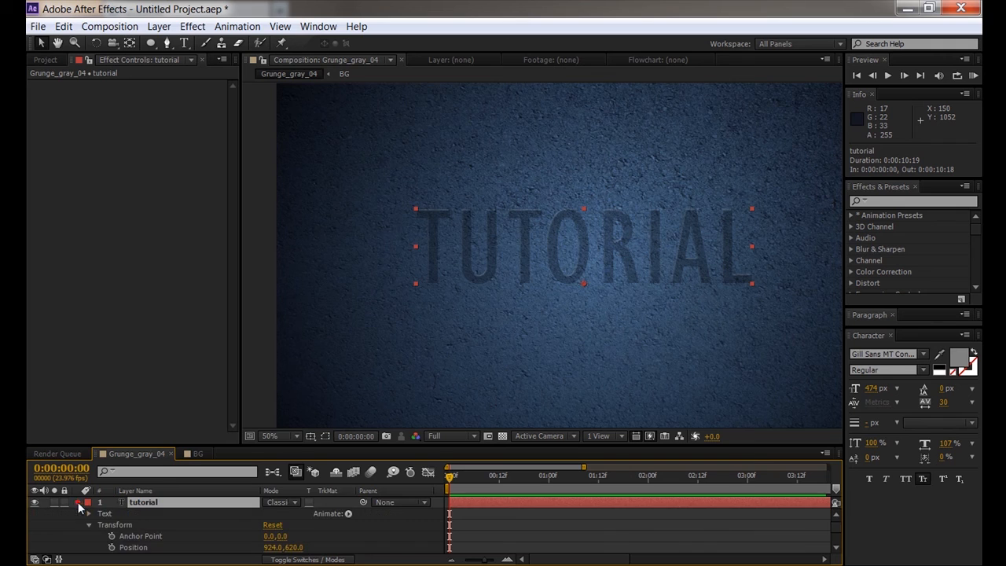
scroll(160, 530, down, 5)
scroll(159, 529, up, 5)
scroll(137, 503, down, 5)
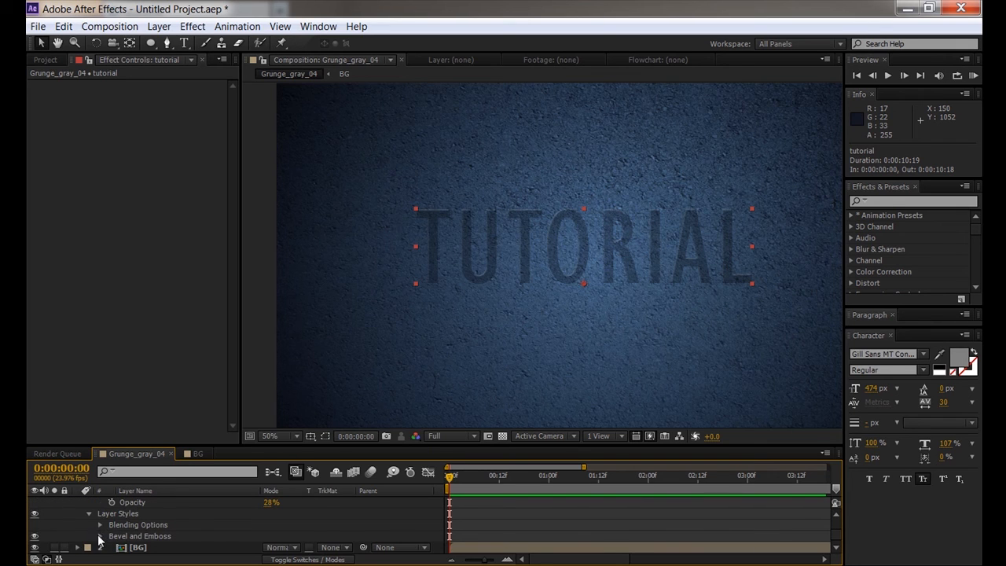
click(99, 536)
scroll(116, 538, down, 1)
scroll(118, 538, up, 1)
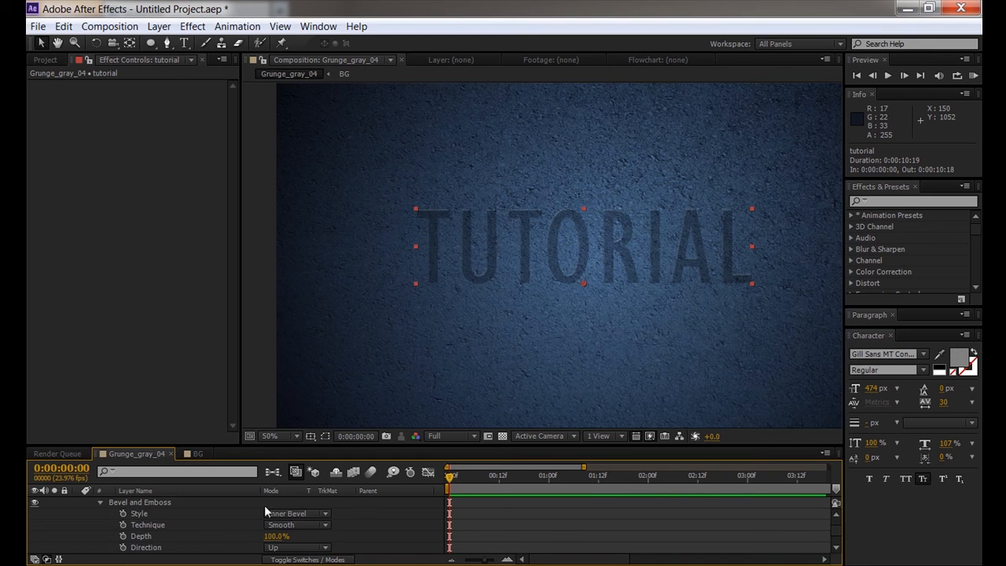
drag(291, 444, 291, 322)
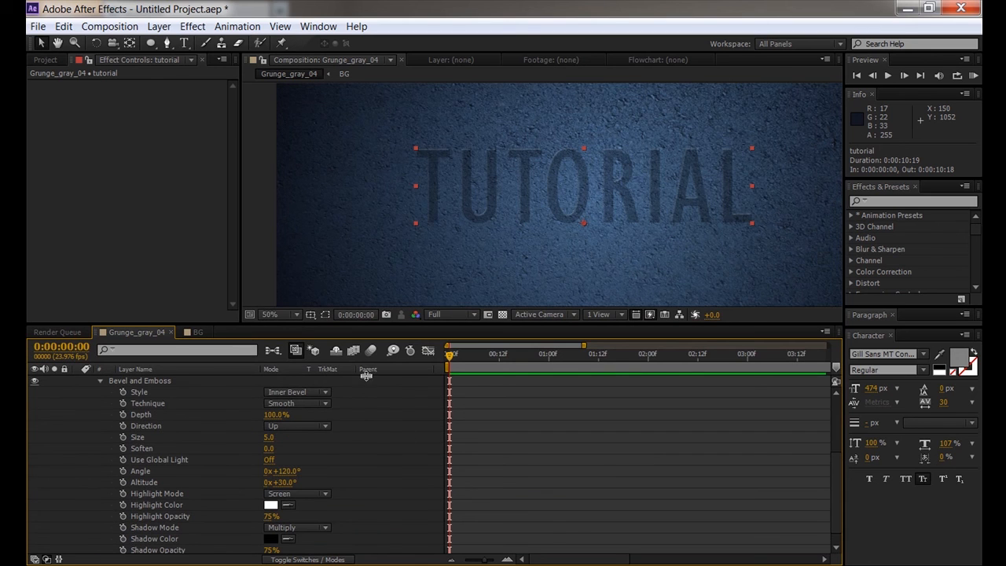
- Compare Outer Bevel, Emboss, Pillow Emboss and Stroke Emboss, settling on Pillow Emboss
click(314, 392)
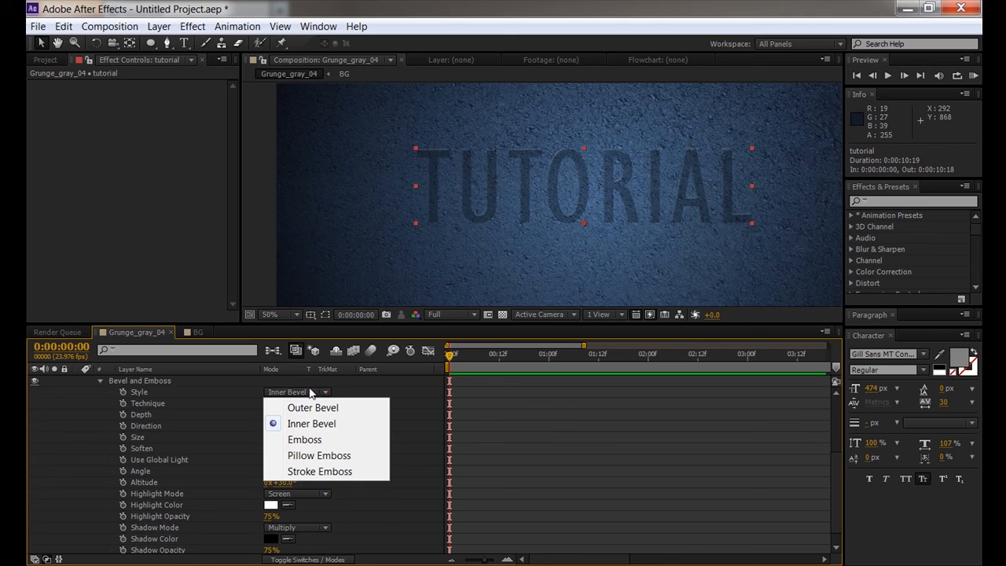
click(303, 408)
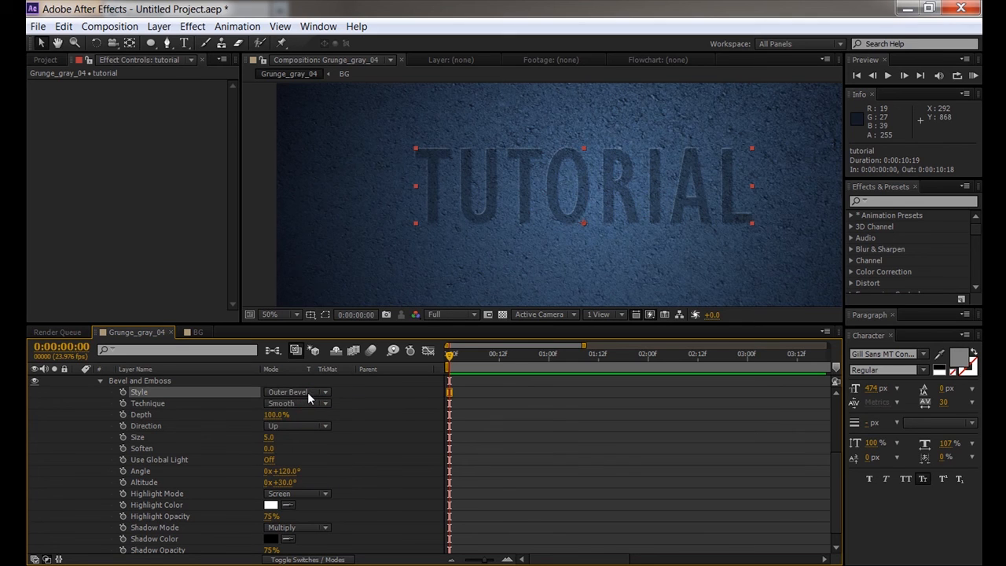
click(307, 393)
click(306, 437)
click(310, 391)
click(314, 455)
click(317, 393)
click(312, 470)
click(313, 394)
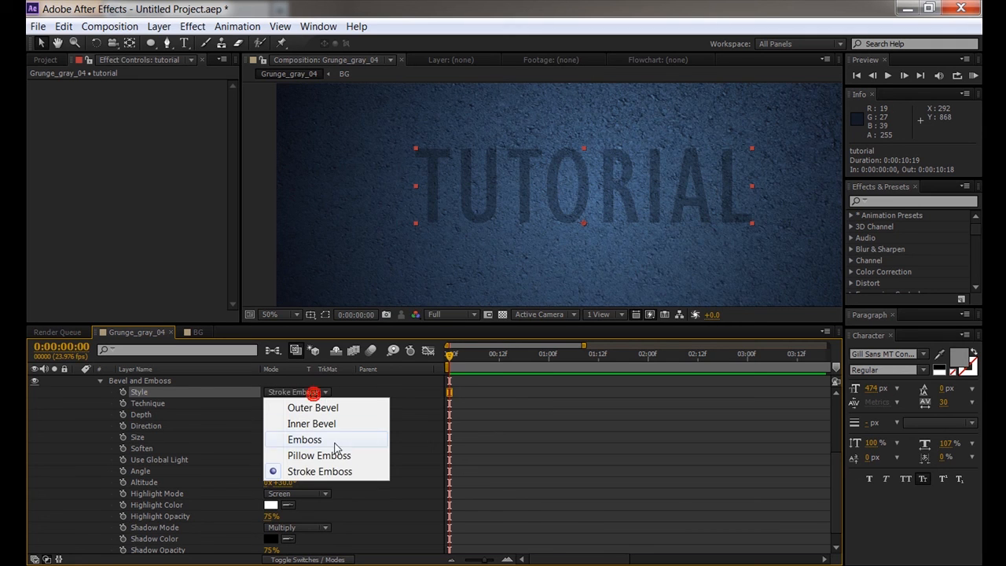
click(338, 456)
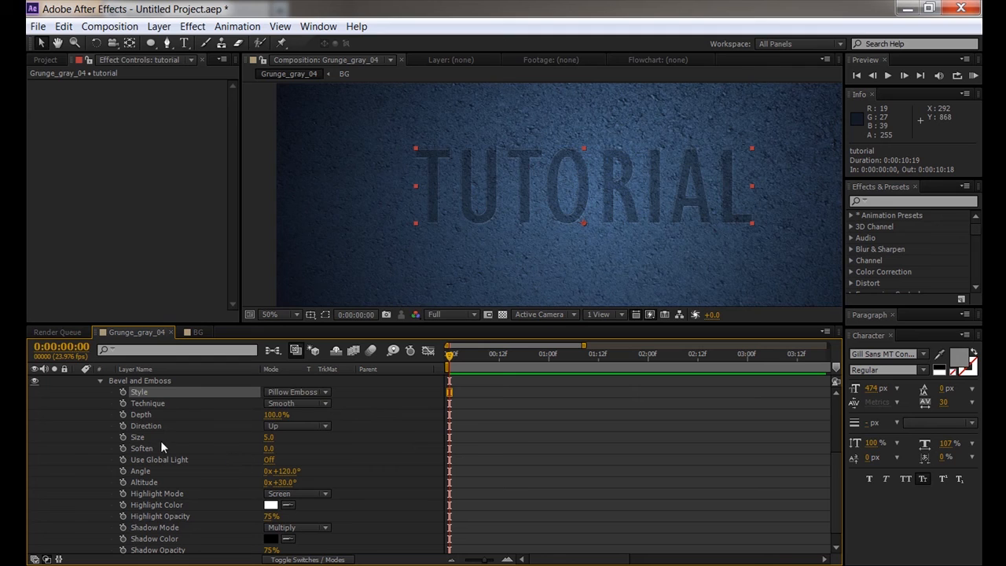
- Set the bevel Size to 14, keeping Direction Up and Depth at 100% after testing alternatives
click(268, 438)
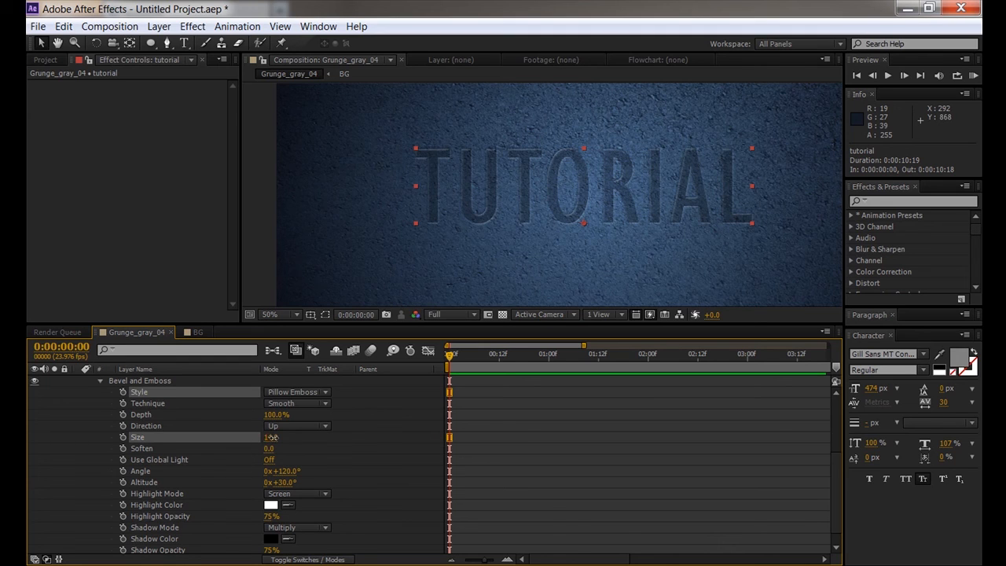
drag(271, 437, 289, 470)
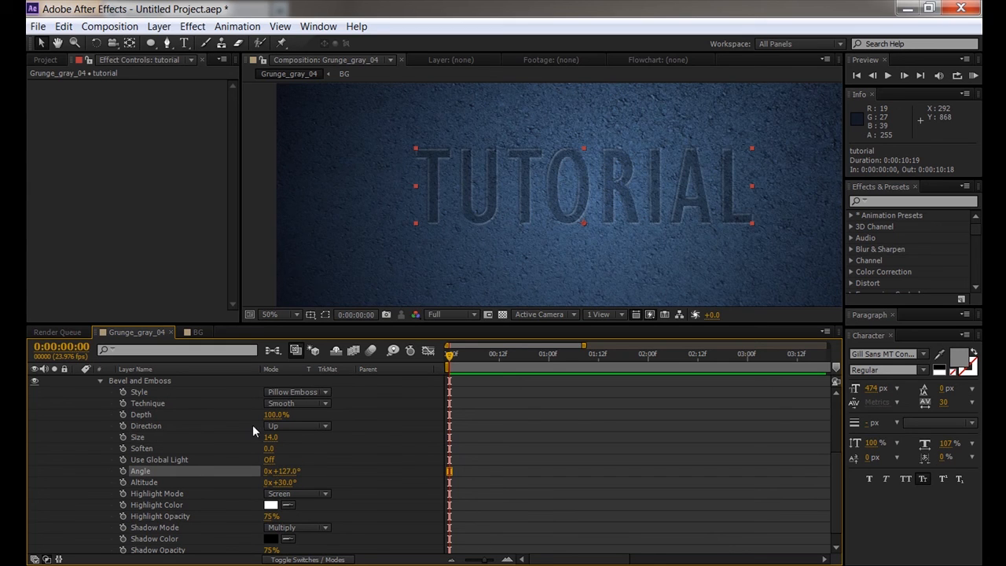
click(295, 426)
click(289, 454)
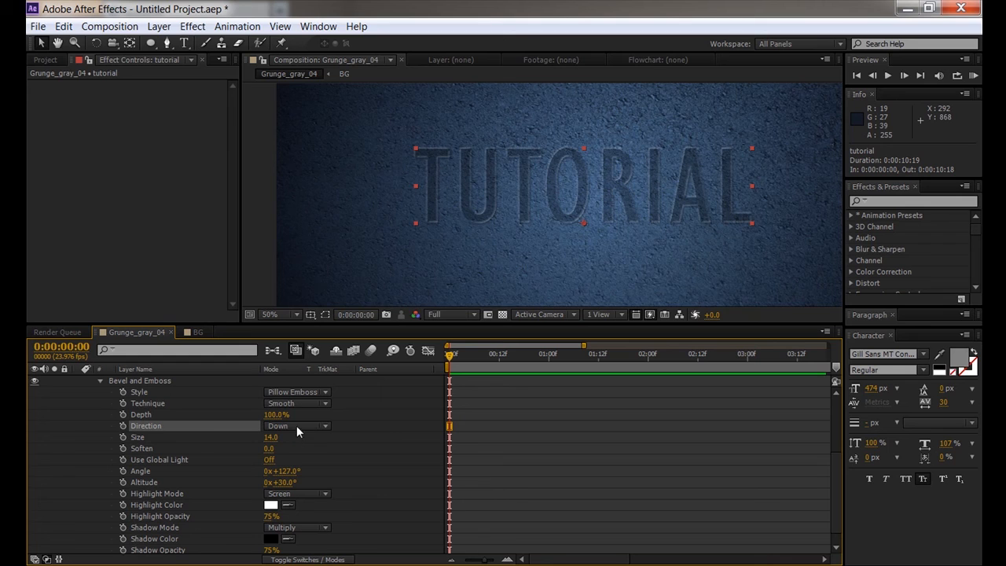
click(296, 425)
click(291, 439)
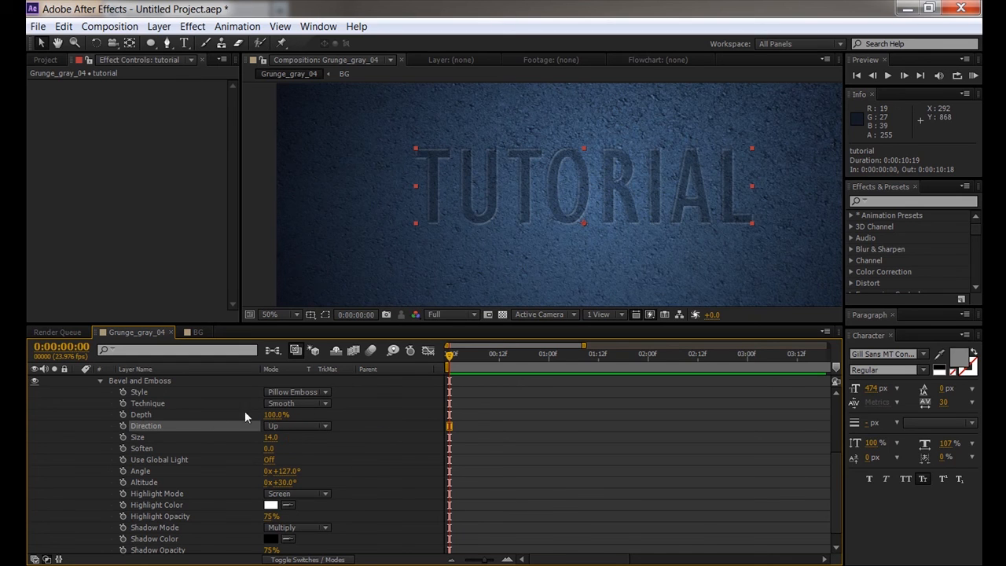
click(272, 414)
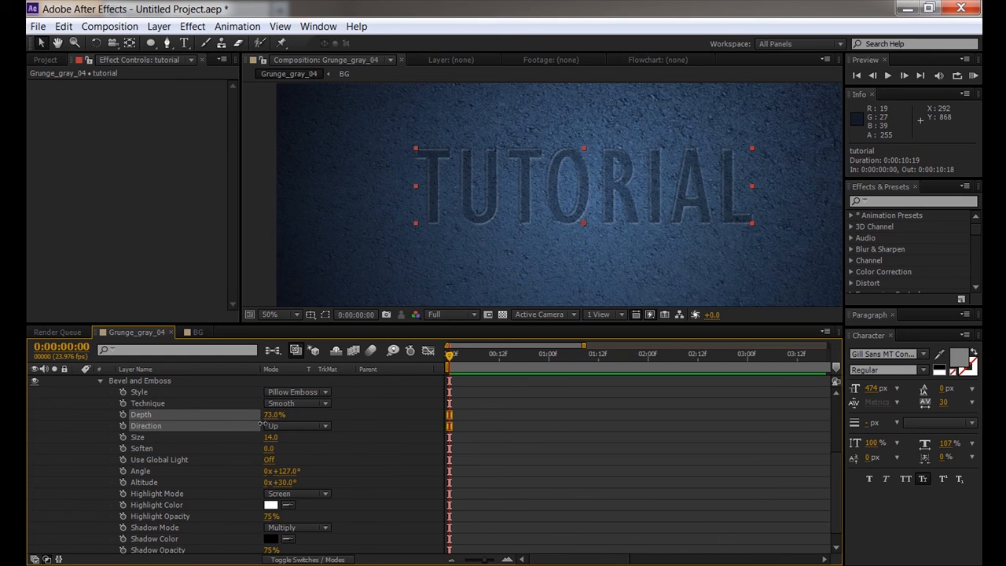
key(ctrl+z)
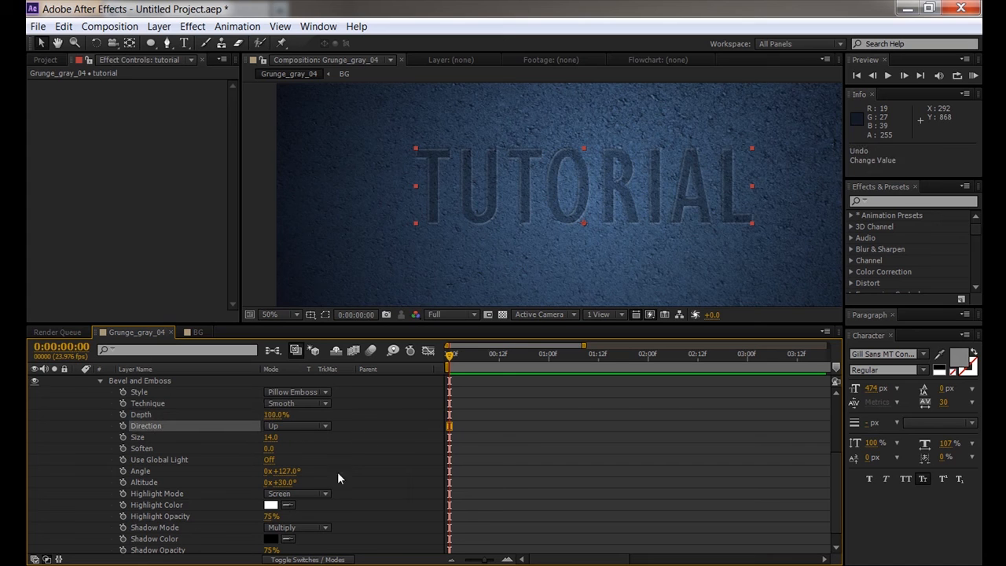
scroll(328, 481, down, 1)
scroll(235, 470, up, 9)
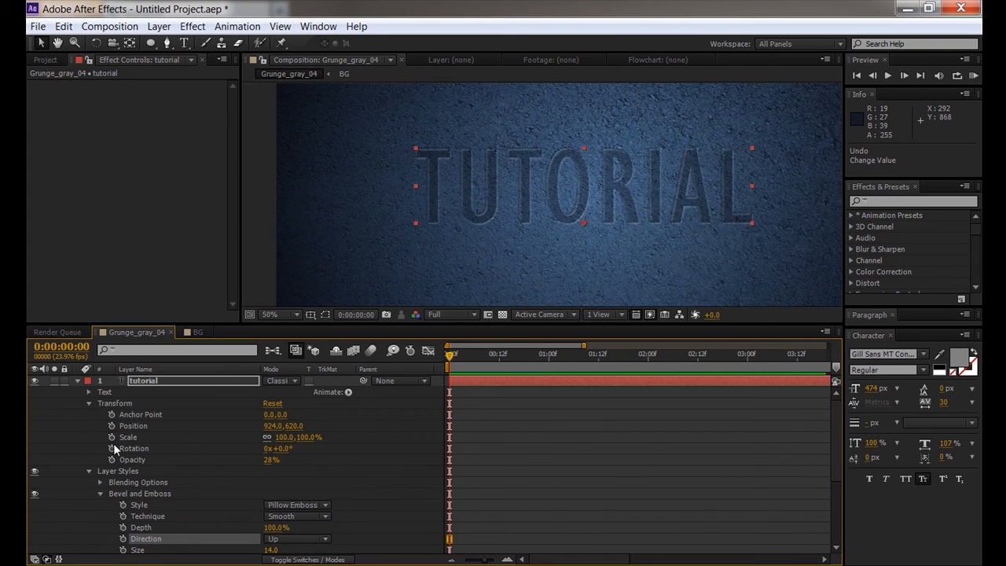
click(89, 404)
- Collapse the Layer Styles properties and zoom in to inspect the embossed TUTORIAL text
click(89, 415)
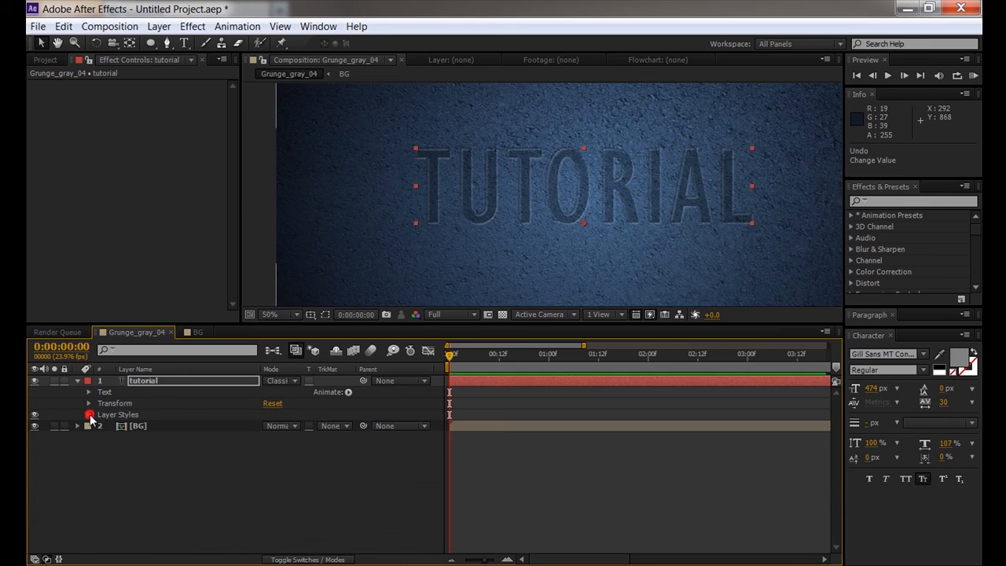
click(156, 452)
scroll(582, 181, down, 1)
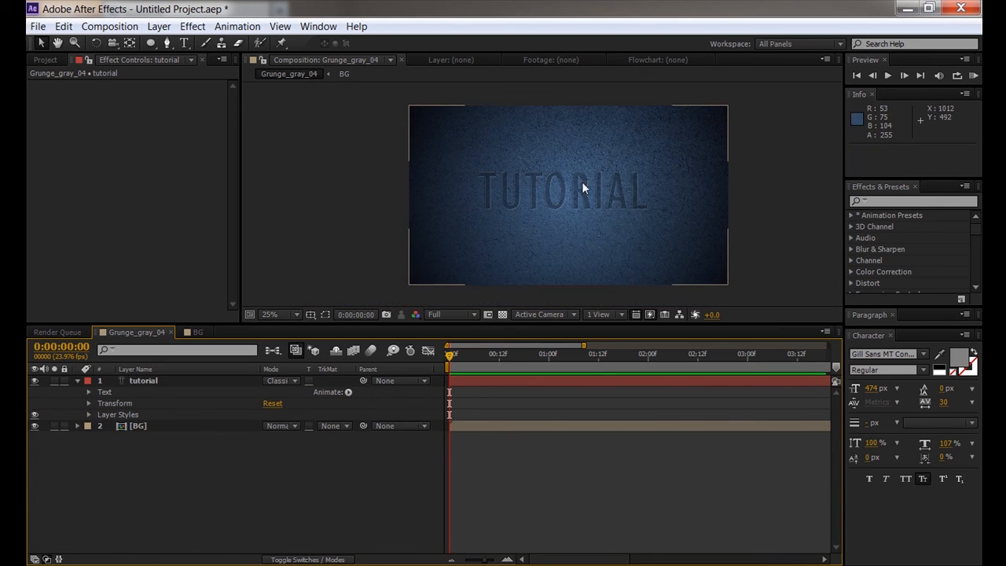
drag(488, 324, 486, 414)
scroll(527, 225, up, 2)
drag(563, 227, 553, 251)
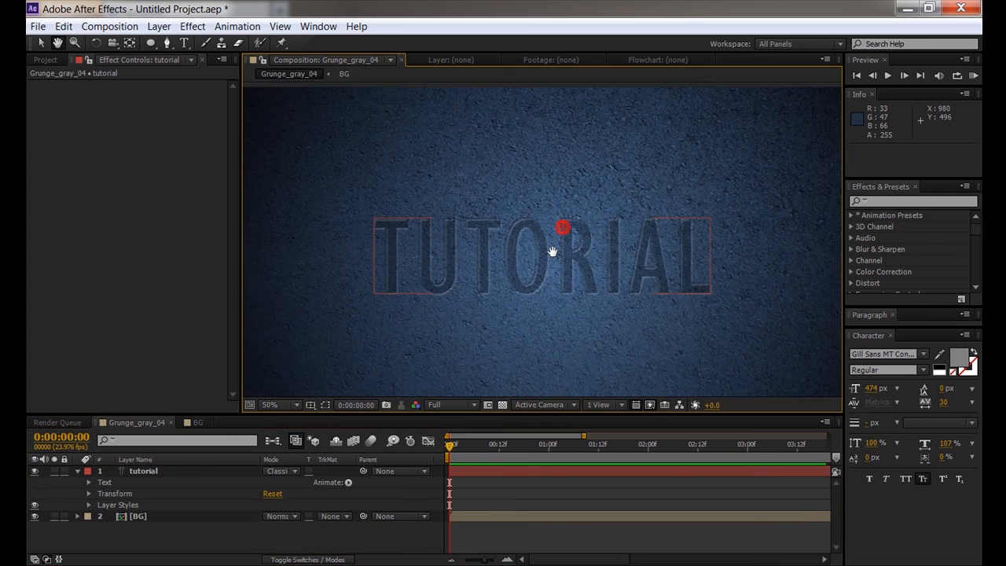
scroll(554, 252, up, 2)
scroll(553, 253, up, 1)
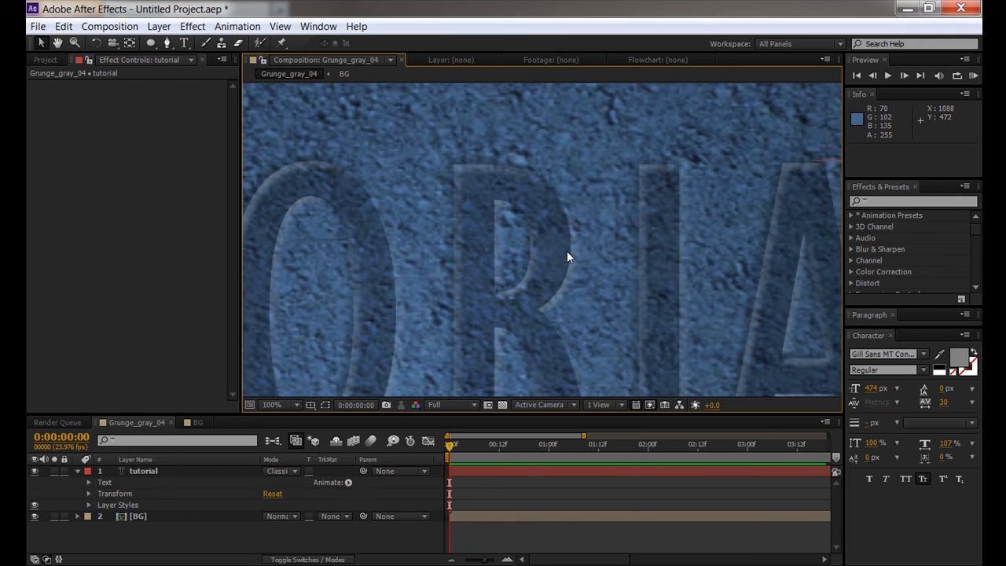
scroll(538, 276, down, 1)
scroll(537, 277, down, 1)
- Drag the TUTORIAL text down and right to about 974, 647
click(342, 530)
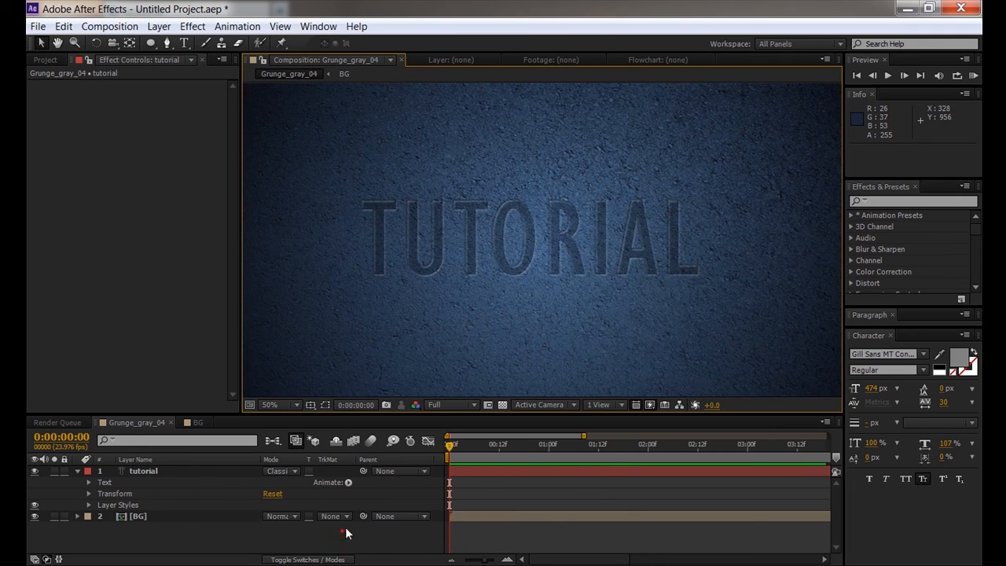
click(138, 471)
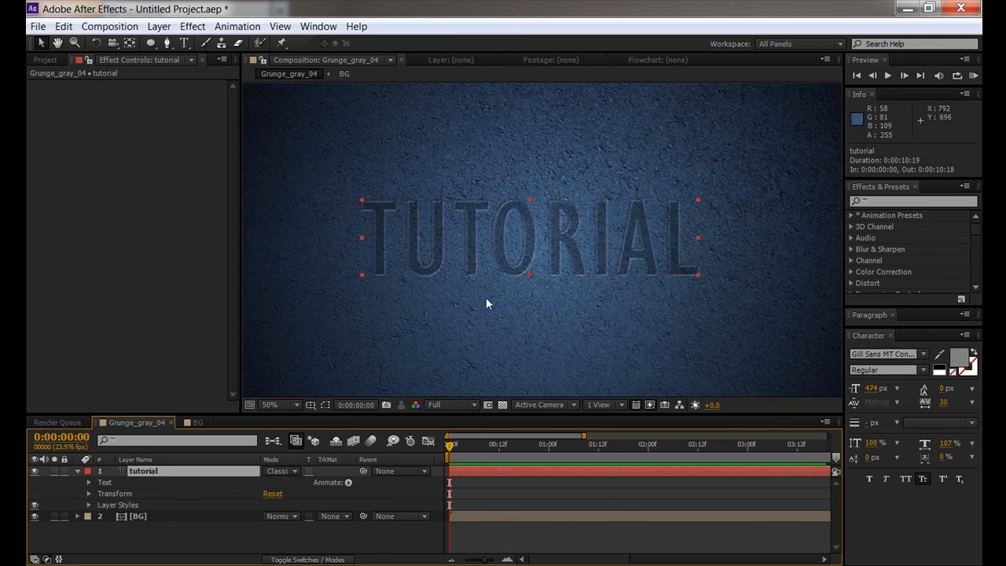
drag(478, 258, 545, 258)
scroll(508, 284, down, 1)
scroll(532, 242, up, 1)
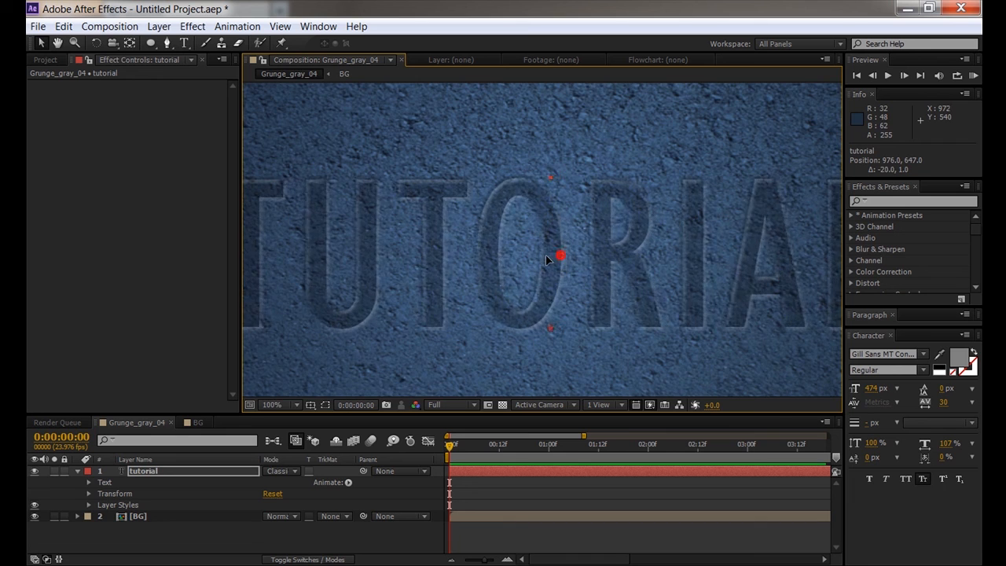
scroll(542, 257, down, 2)
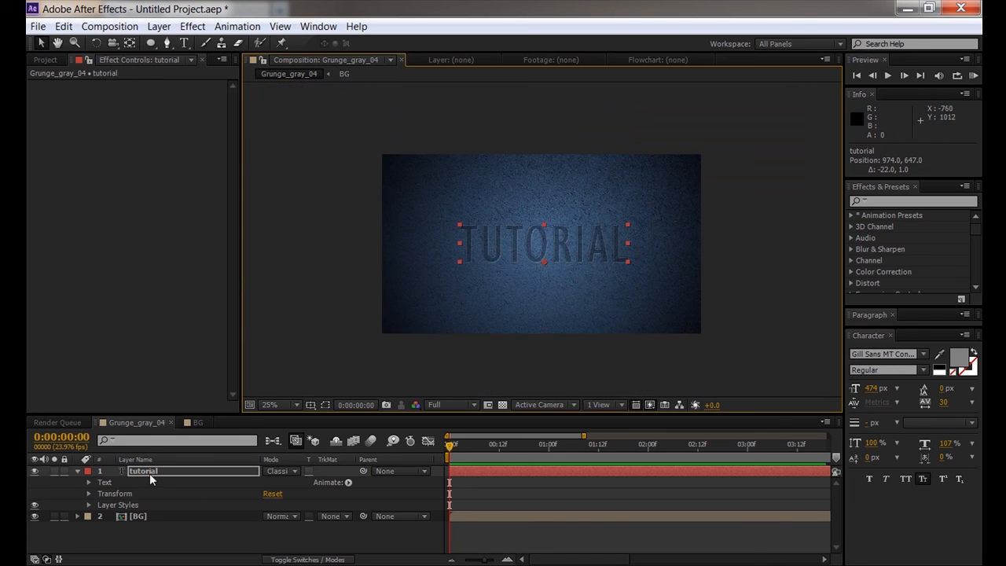
double_click(498, 244)
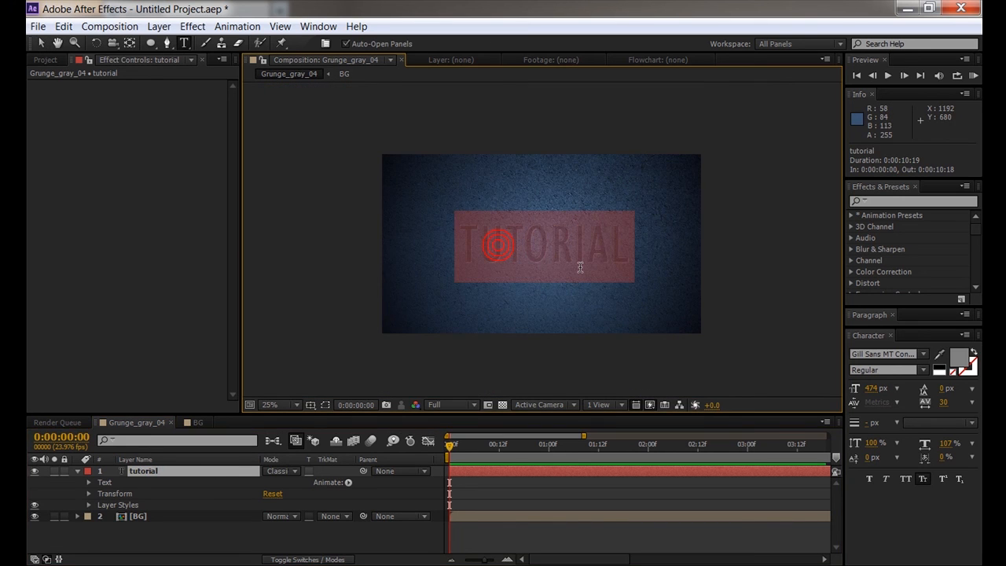
- Replace the text with 'I DONT WANT THAT' and shrink its scale to 56%
text(I DON)
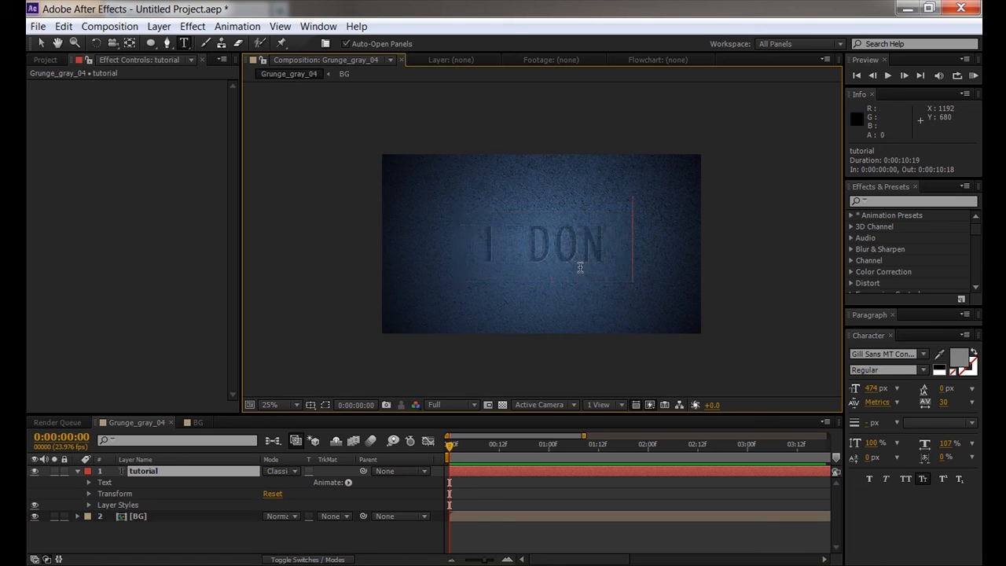
text(T WANT THAT)
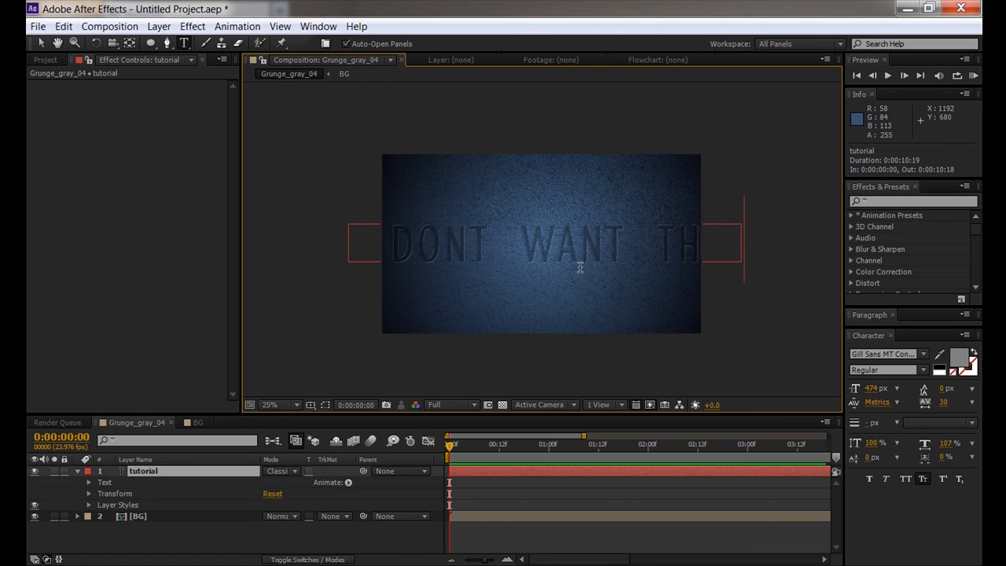
click(254, 525)
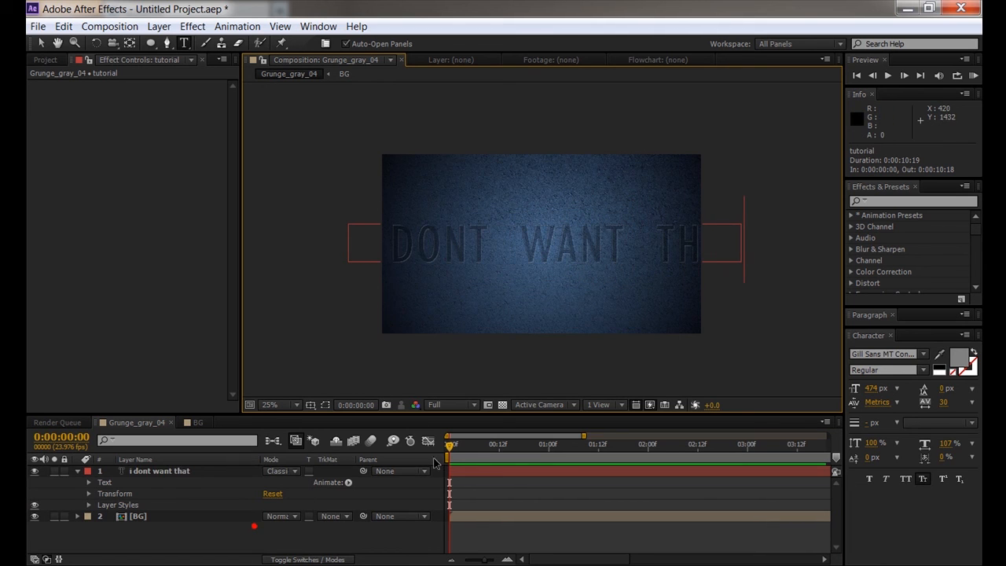
click(161, 470)
key(s)
drag(286, 481, 273, 514)
click(274, 520)
- Zoom to 50% and move the text up and to the left
key(period)
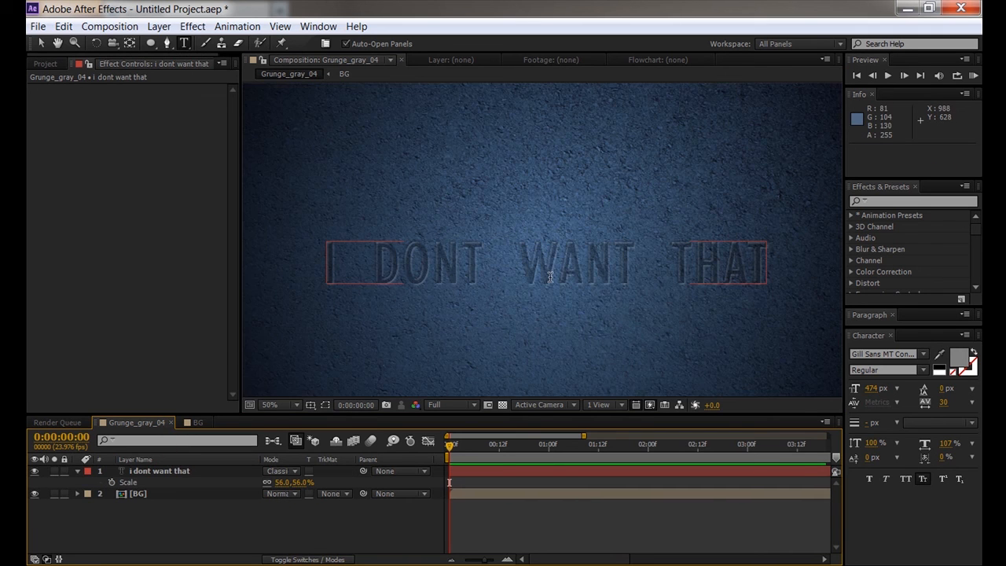
key(v)
drag(555, 274, 544, 248)
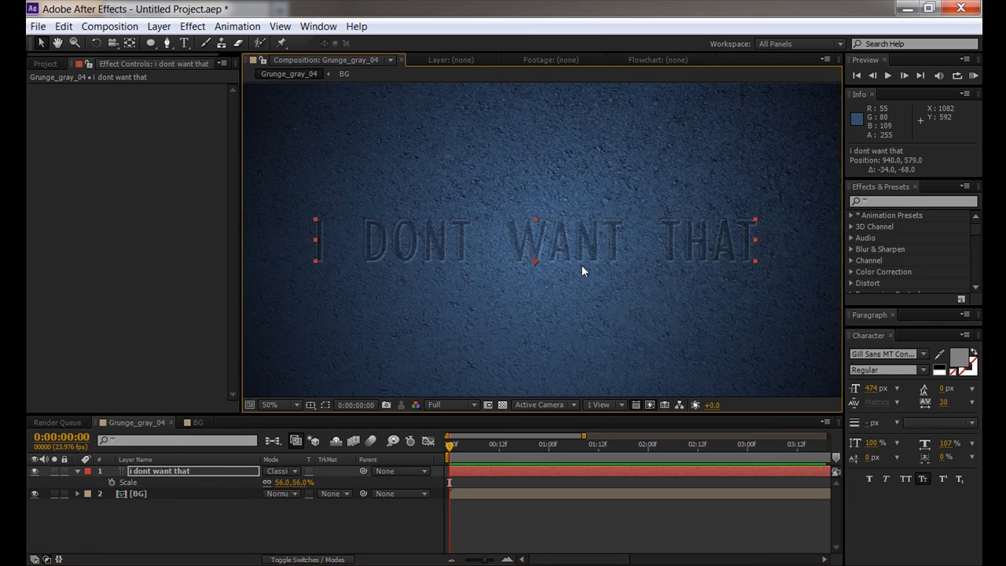
key(comma)
click(367, 519)
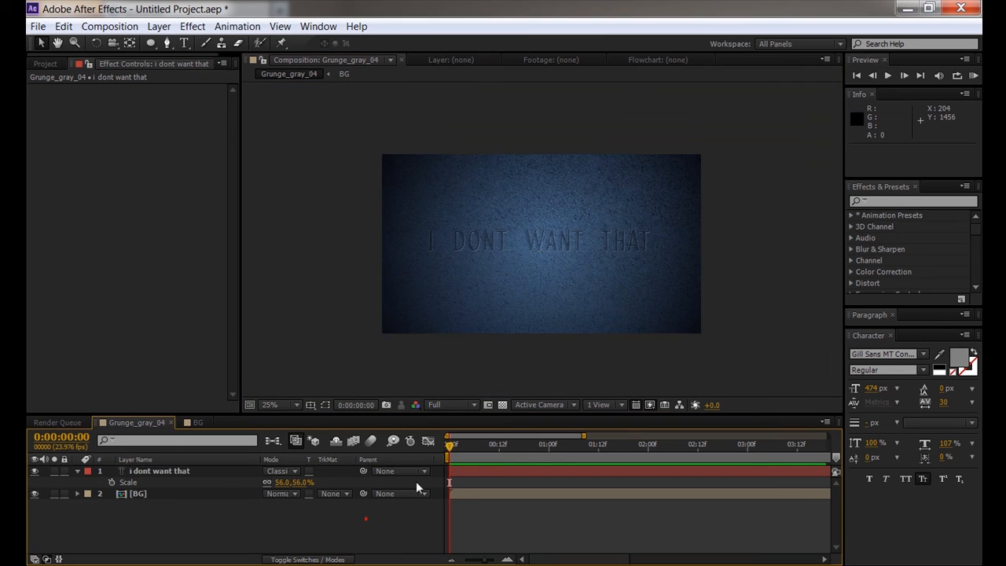
click(168, 471)
double_click(485, 241)
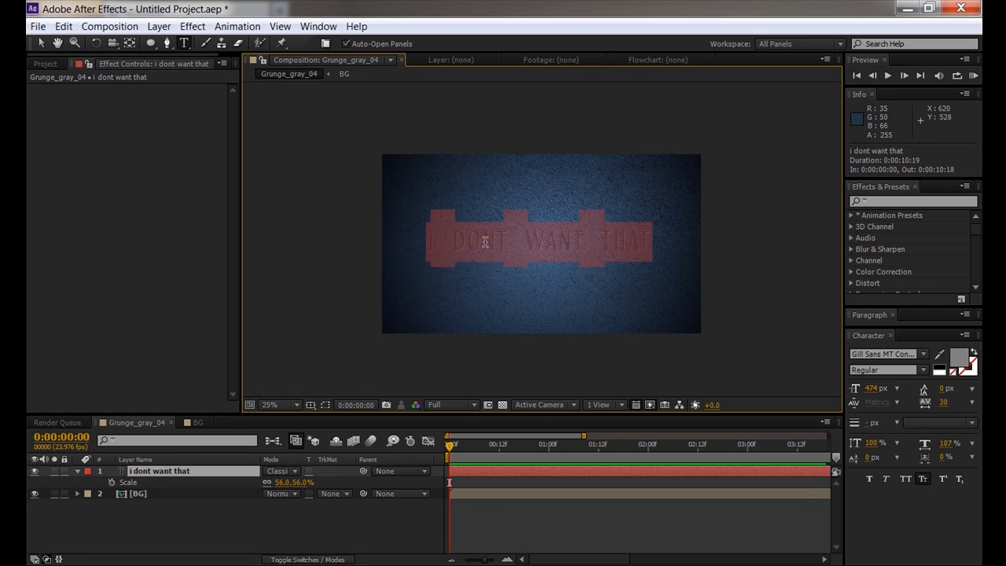
text(Kyle H)
key(BackSpace)
key(BackSpace)
key(BackSpace)
key(BackSpace)
key(BackSpace)
key(BackSpace)
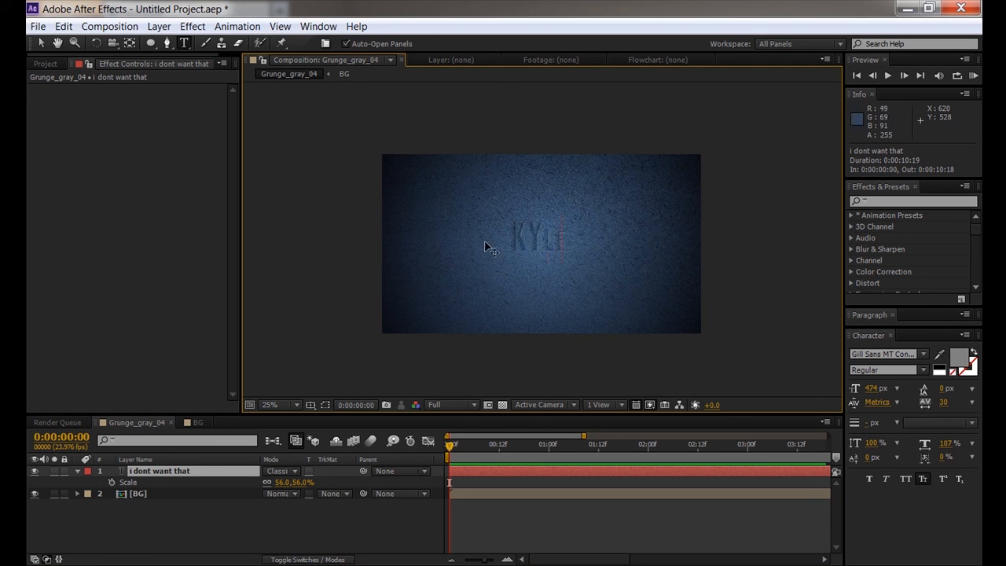
text(Kegan)
key(BackSpace)
key(BackSpace)
key(BackSpace)
key(BackSpace)
click(314, 532)
click(225, 475)
drag(292, 485, 330, 487)
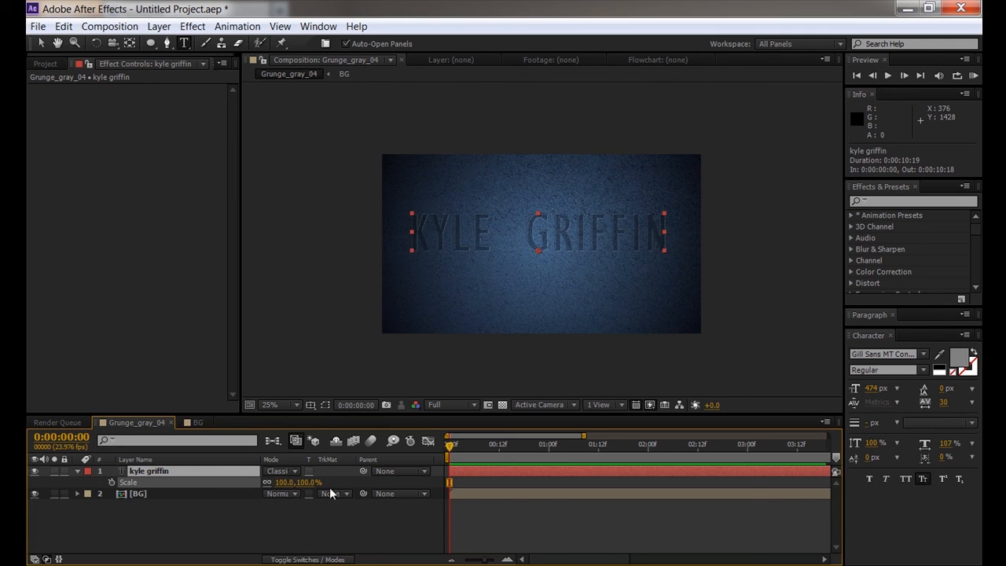
- Set the name text scale to 100% and nudge it up to about 964, 639
click(336, 521)
drag(585, 228, 590, 243)
scroll(537, 261, up, 2)
click(396, 518)
scroll(595, 268, up, 2)
scroll(544, 277, down, 2)
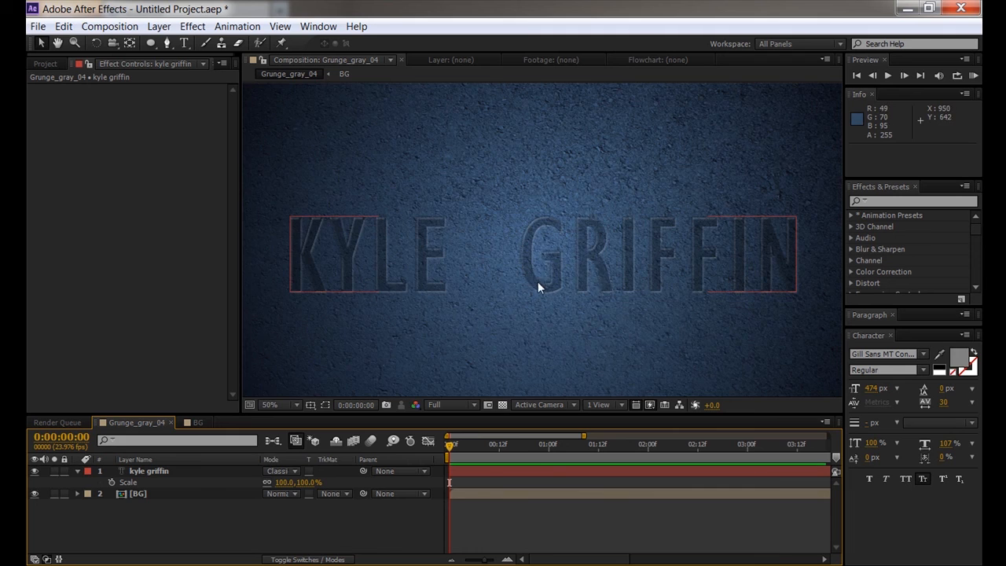
scroll(538, 283, down, 1)
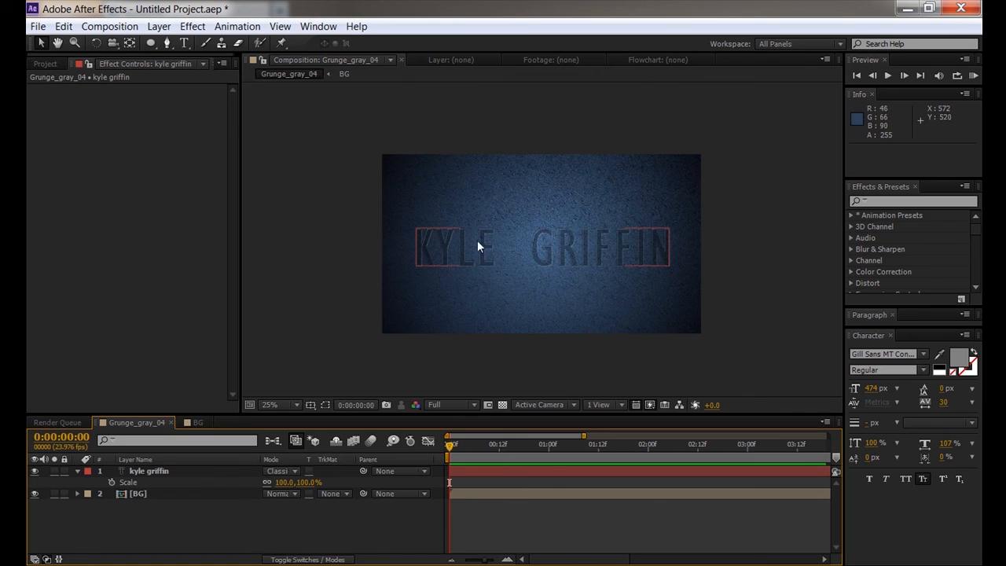
drag(536, 242, 535, 236)
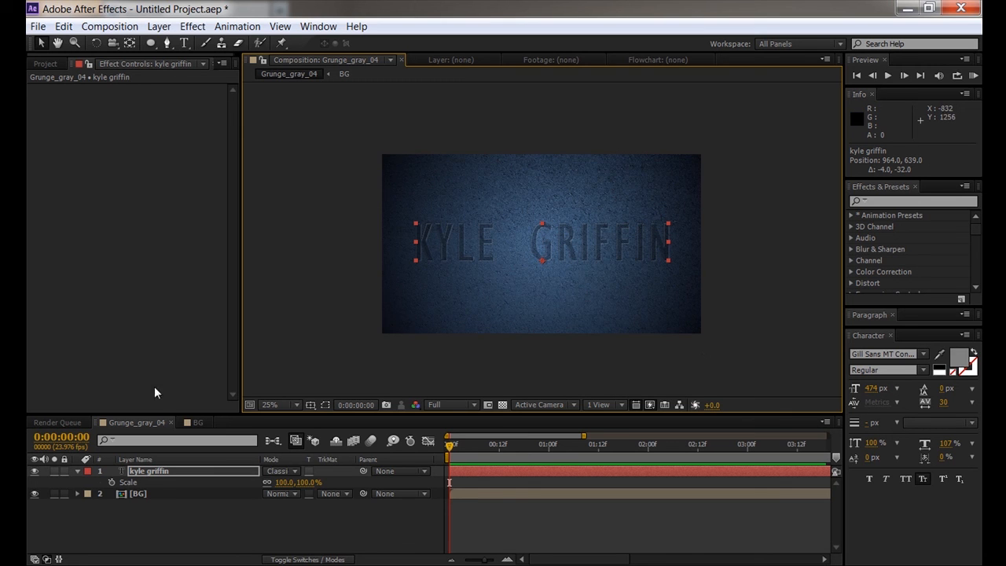
- Add a new adjustment layer above the name text
click(160, 26)
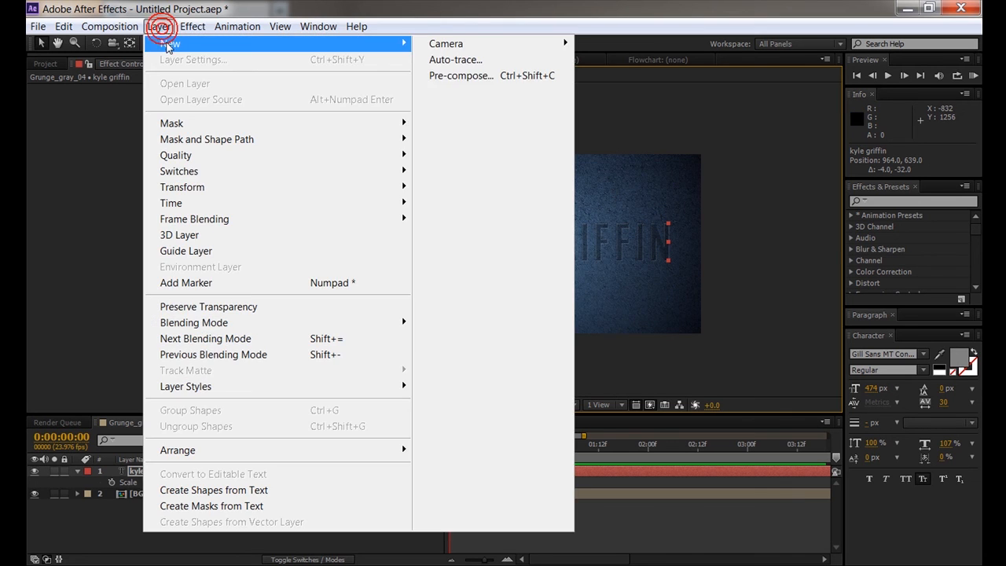
mouse_move(204, 44)
click(472, 140)
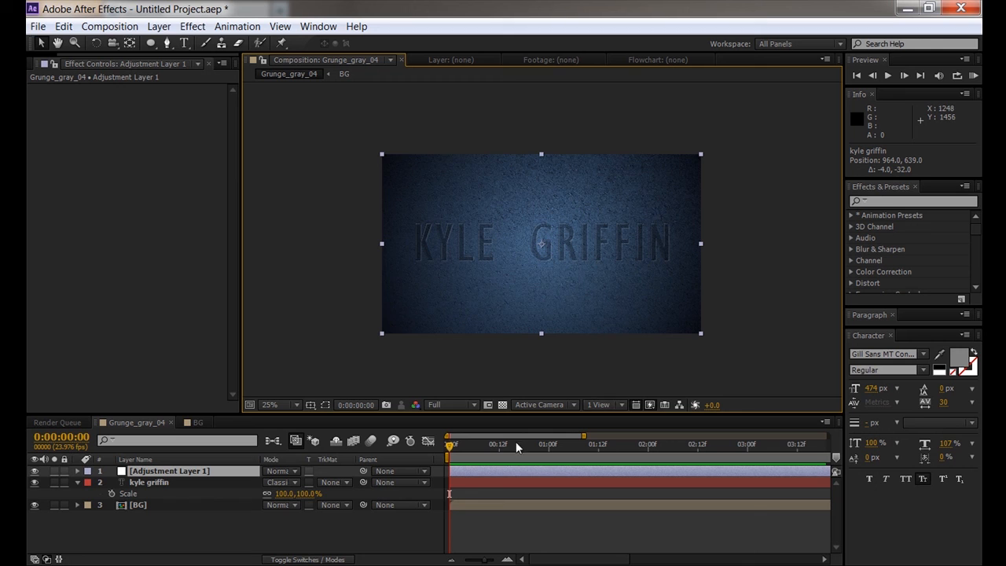
mouse_move(463, 445)
mouse_down()
mouse_move(521, 446)
mouse_move(447, 446)
mouse_up()
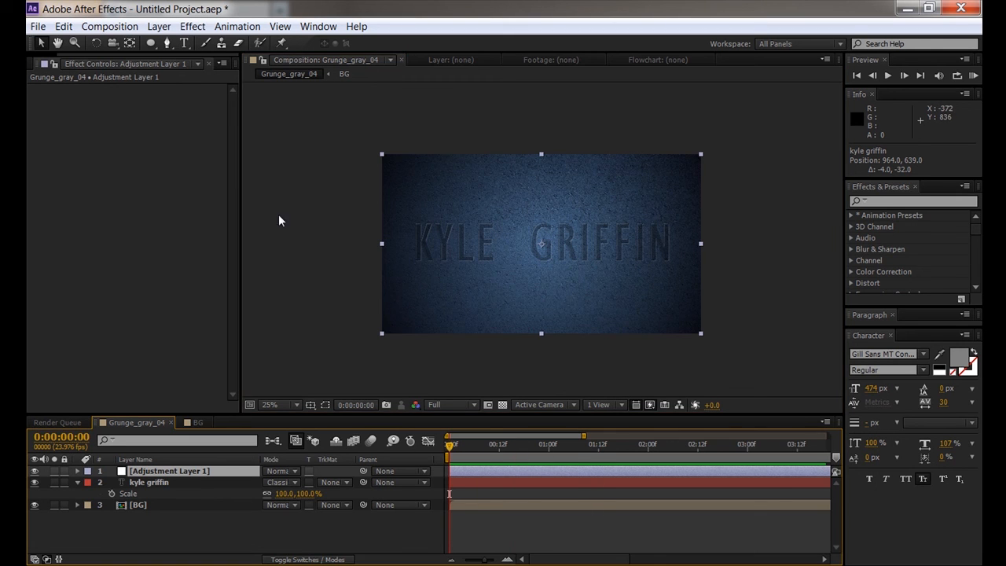
- Apply the Blur & Sharpen Fast Blur effect to Adjustment Layer 1
click(192, 27)
mouse_move(215, 131)
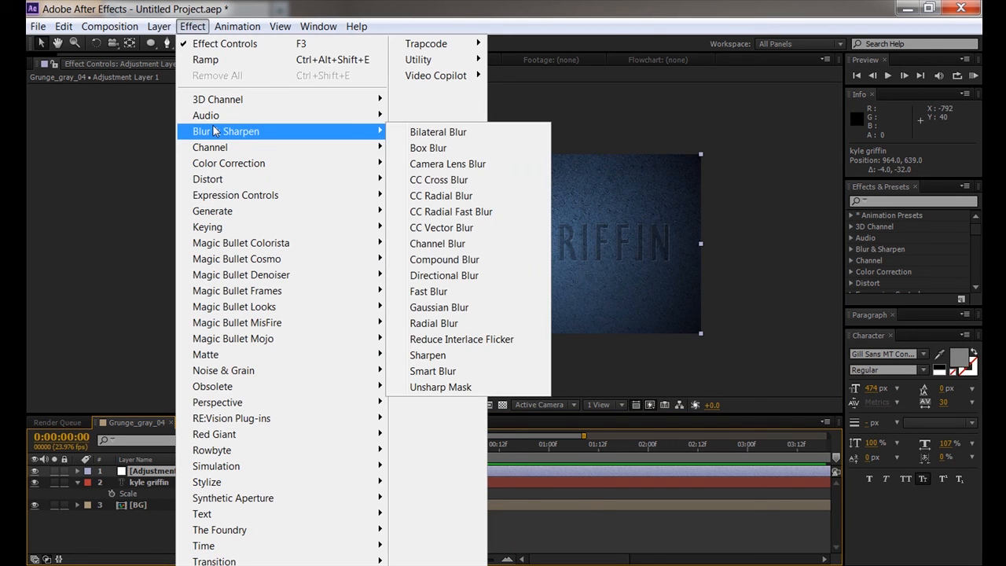
click(416, 289)
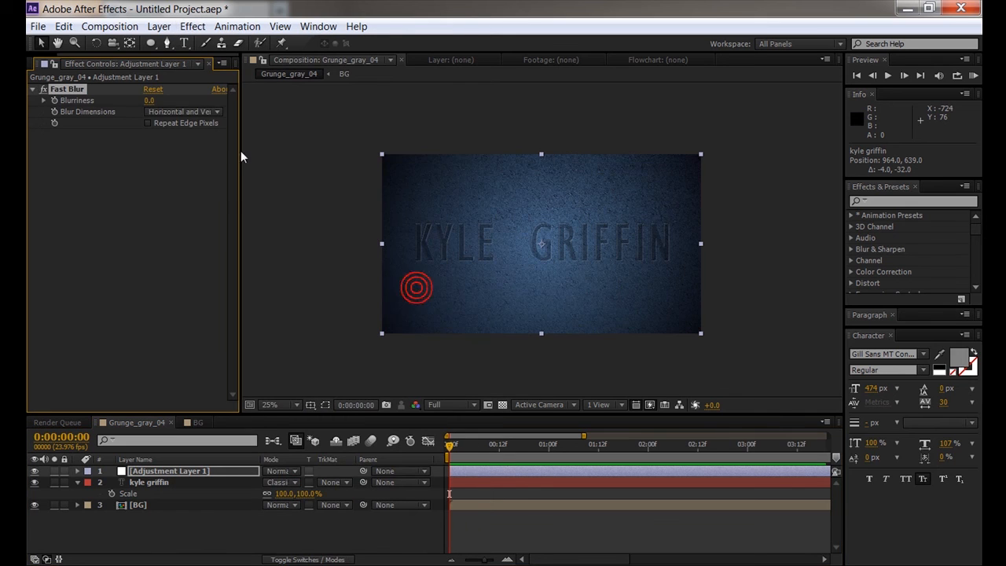
- Raise Fast Blur blurriness to 40 and enable Repeat Edge Pixels to stop dark edges
drag(149, 99, 174, 97)
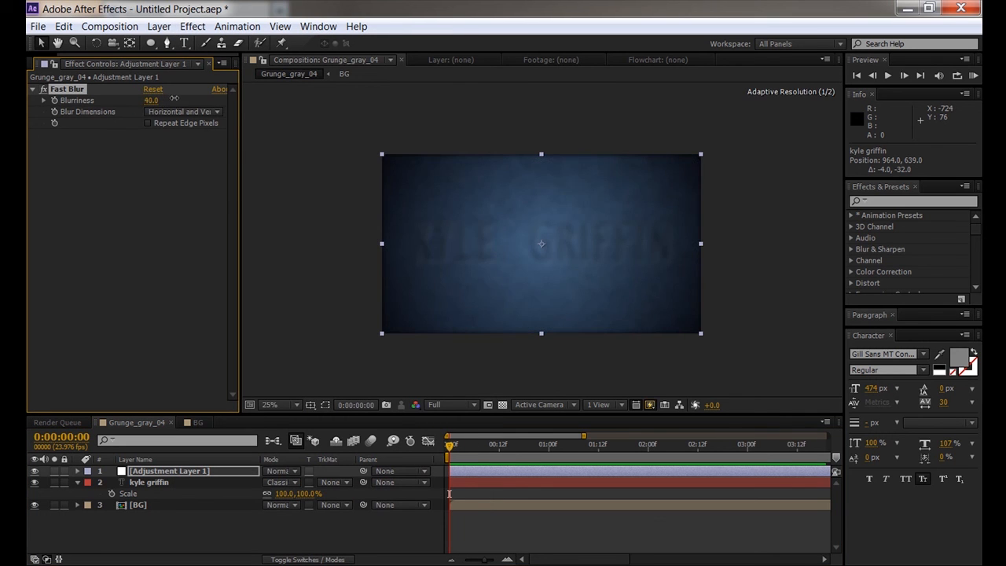
scroll(494, 278, up, 3)
key(space)
drag(568, 276, 486, 229)
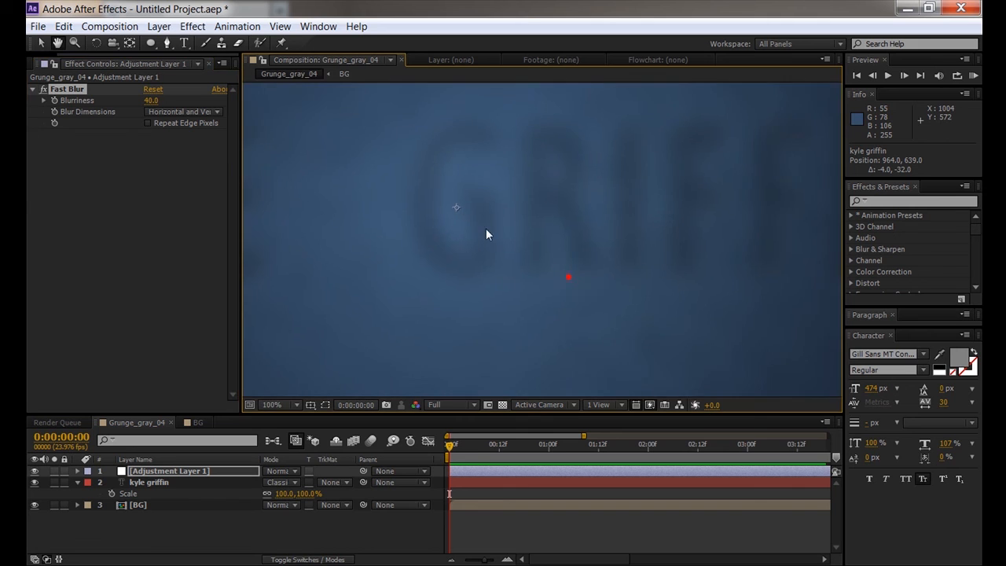
scroll(495, 229, down, 1)
key(space)
drag(492, 281, 475, 135)
scroll(526, 268, up, 1)
key(space)
drag(548, 244, 459, 153)
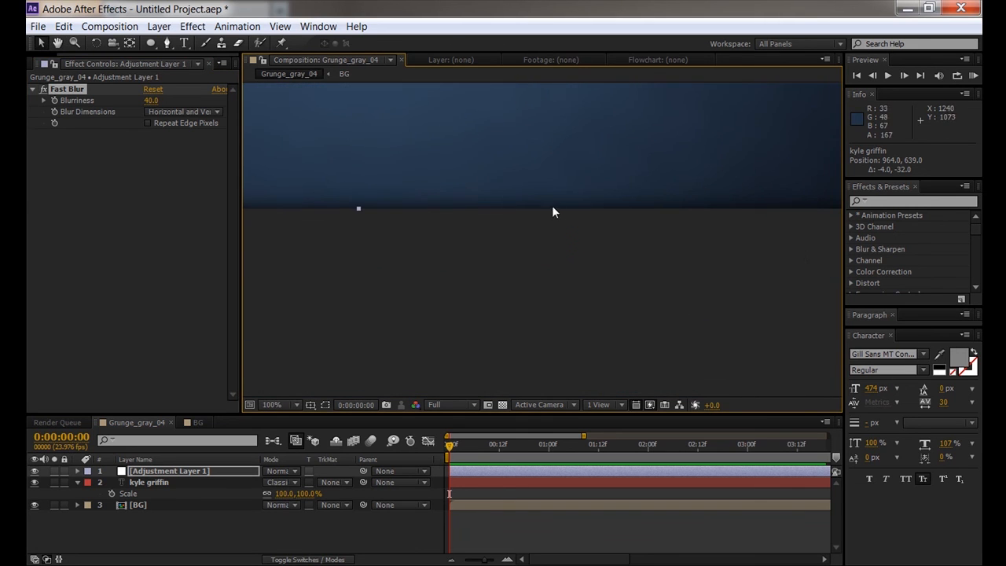
click(147, 124)
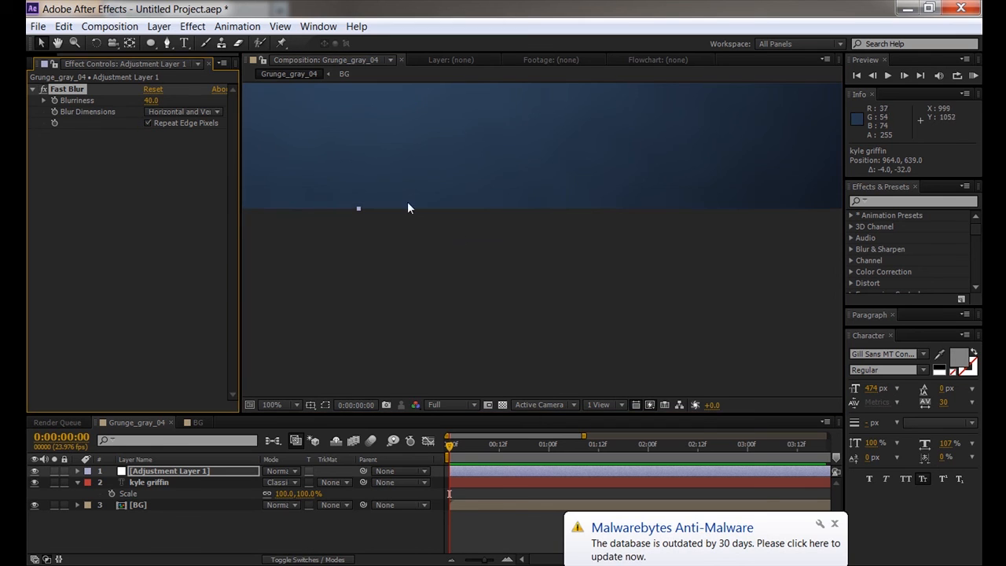
click(835, 523)
- Play the blur briefly, recentre the composition, and return to the first frame
click(495, 286)
key(space)
key(space)
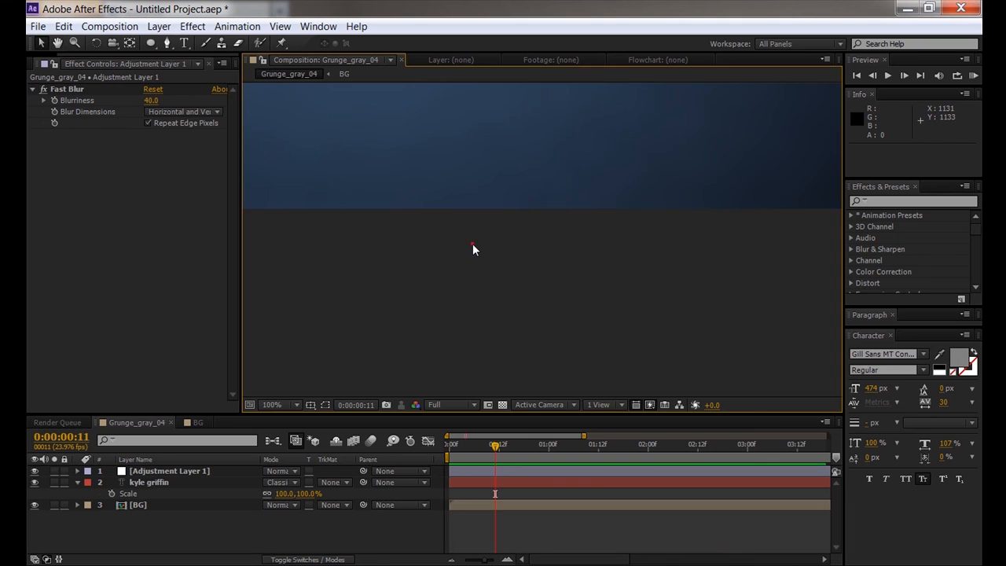
scroll(472, 243, down, 1)
click(472, 243)
scroll(472, 245, down, 1)
key(space)
drag(447, 212, 485, 333)
drag(475, 443, 416, 444)
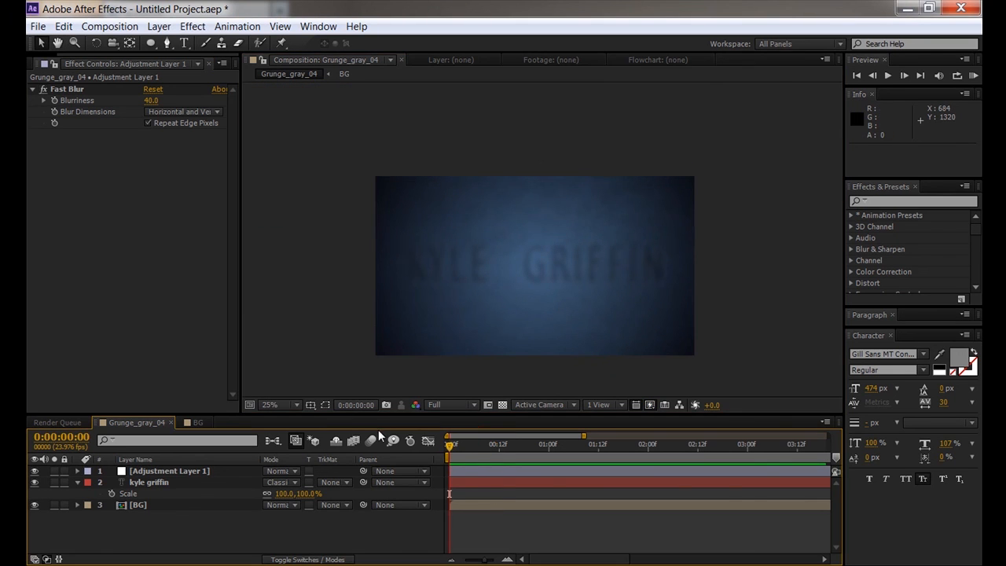
- Keyframe Blurriness at 40 on frame 0 and 0 at frame 18, then preview
click(54, 100)
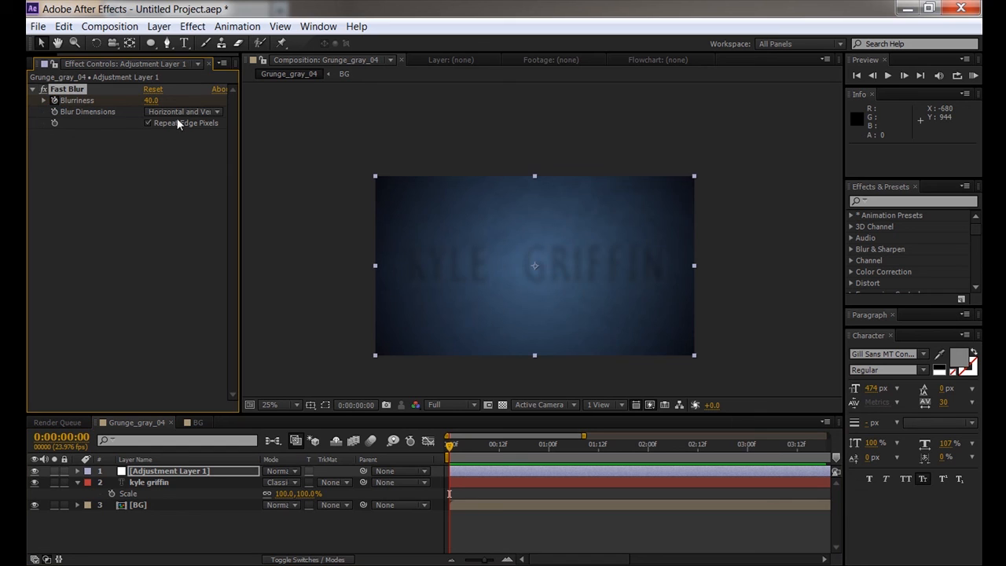
drag(465, 445, 528, 445)
click(151, 101)
text(0)
key(Return)
mouse_move(527, 451)
mouse_down()
mouse_move(403, 457)
mouse_move(559, 458)
mouse_move(519, 457)
mouse_up()
key(KP_0)
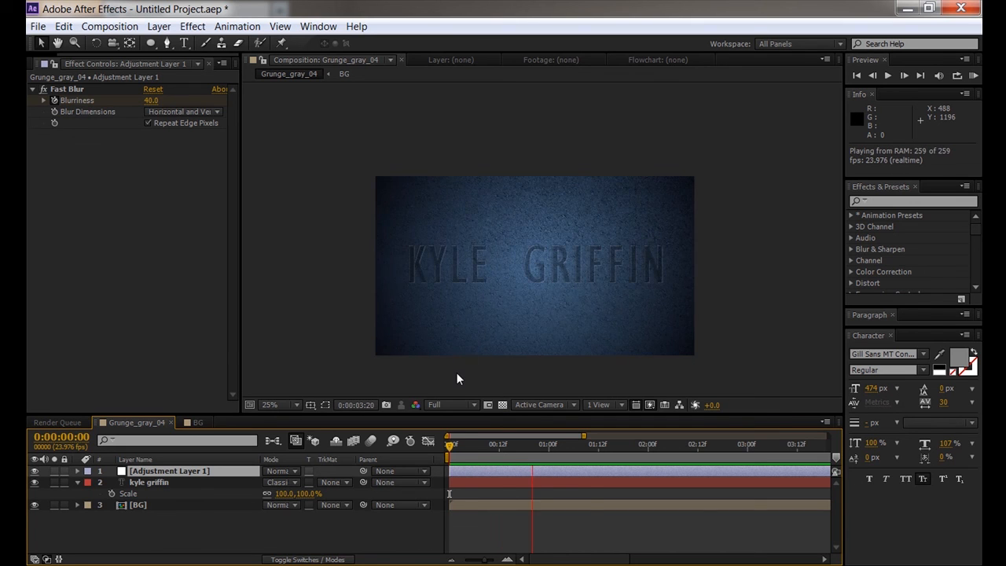
- Apply Easy Ease to both Blurriness keyframes on Adjustment Layer 1 and scrub to check
click(353, 534)
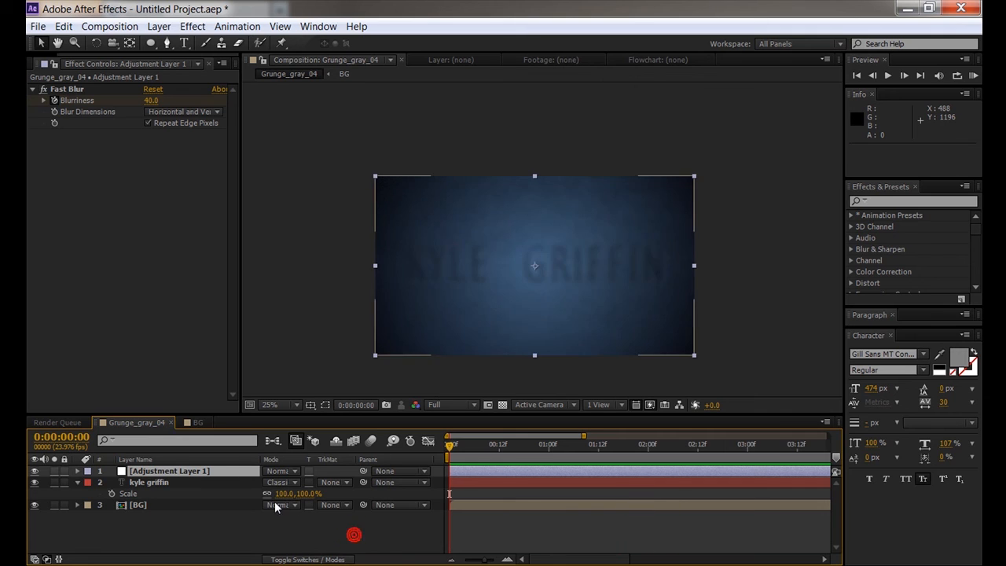
click(186, 471)
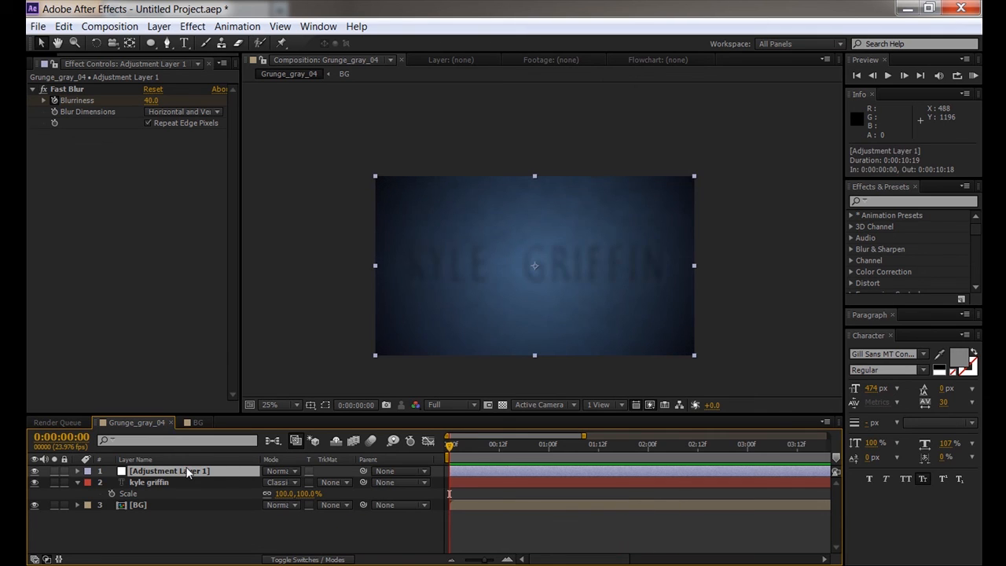
key(u)
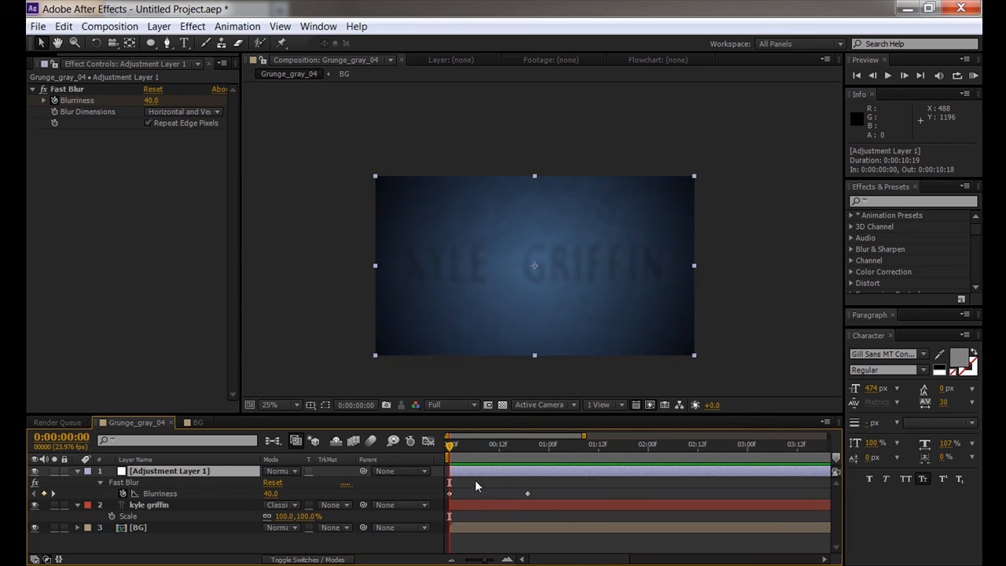
drag(541, 477, 425, 497)
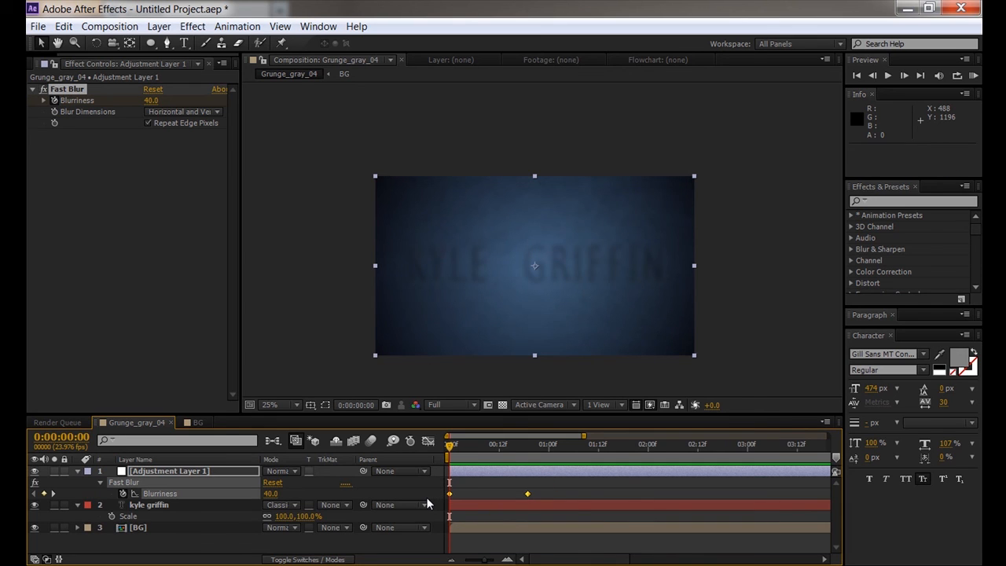
right_click(527, 495)
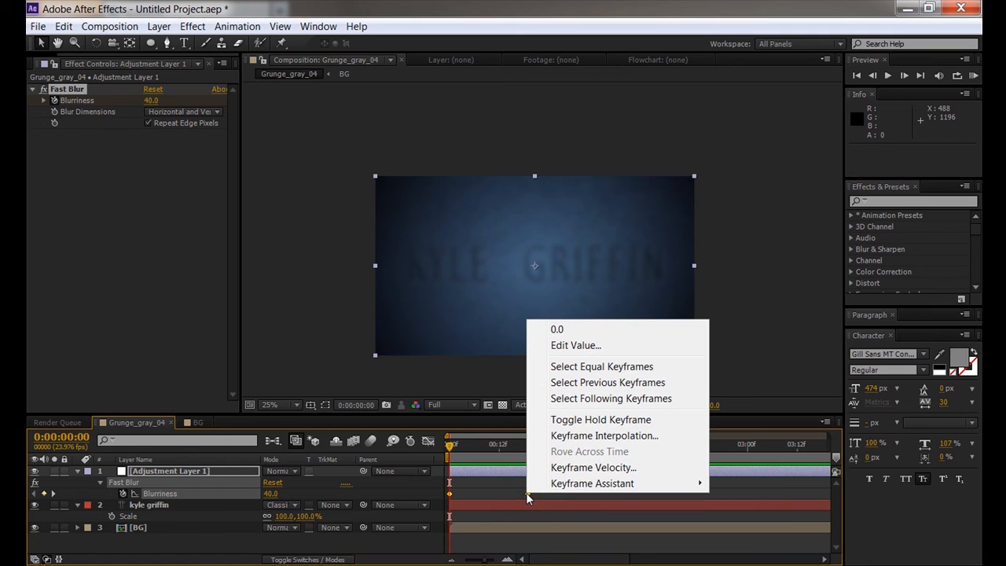
mouse_move(558, 483)
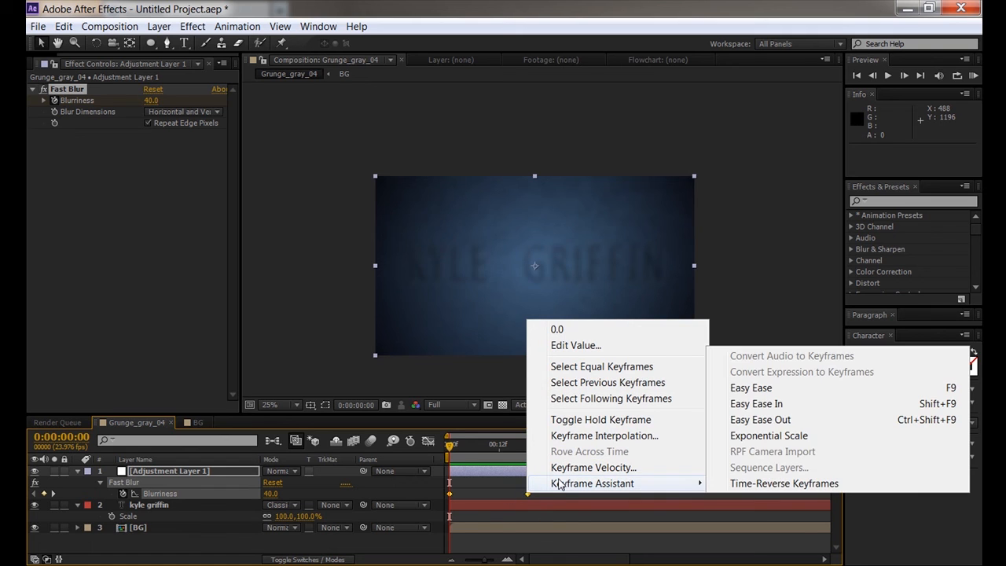
click(759, 387)
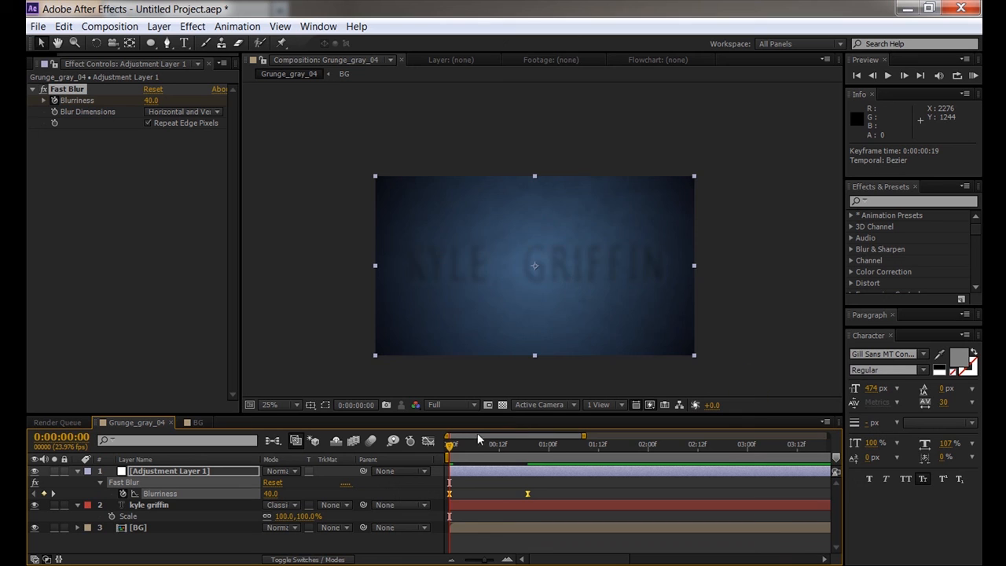
drag(456, 450, 574, 456)
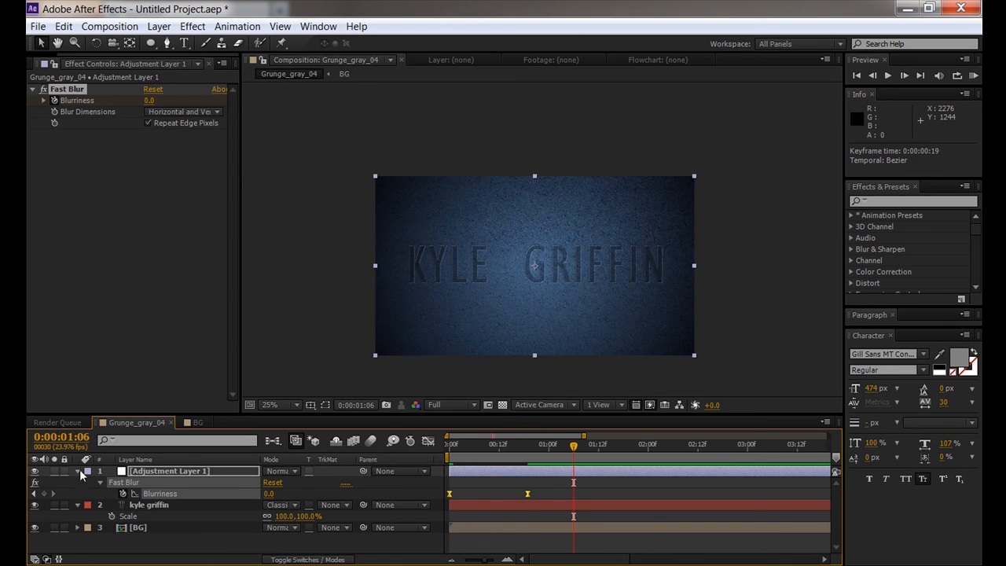
- Collapse both layers, inspect the text up close, and undo an accidental adjustment layer move
click(78, 470)
click(77, 482)
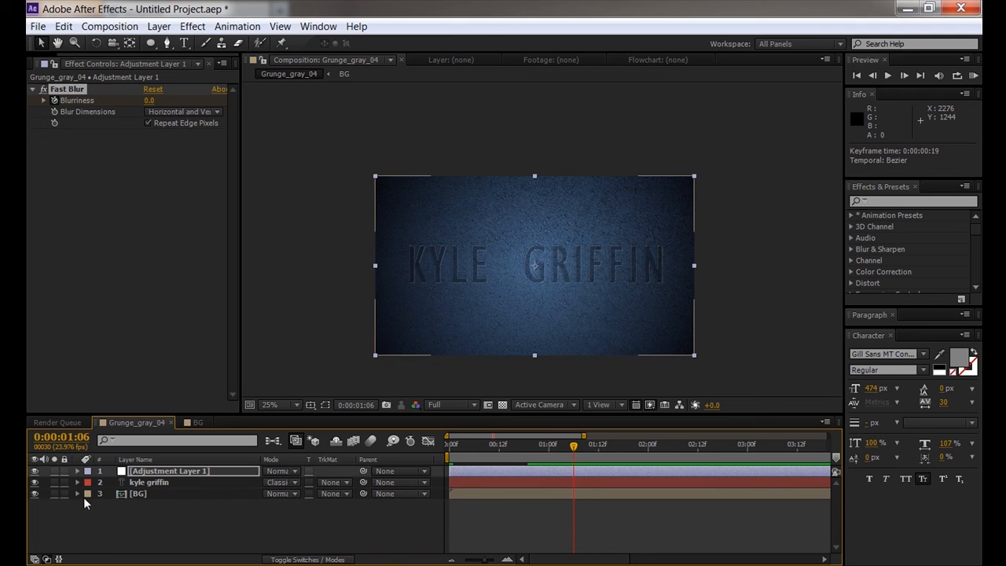
click(118, 519)
scroll(557, 284, up, 2)
key(space)
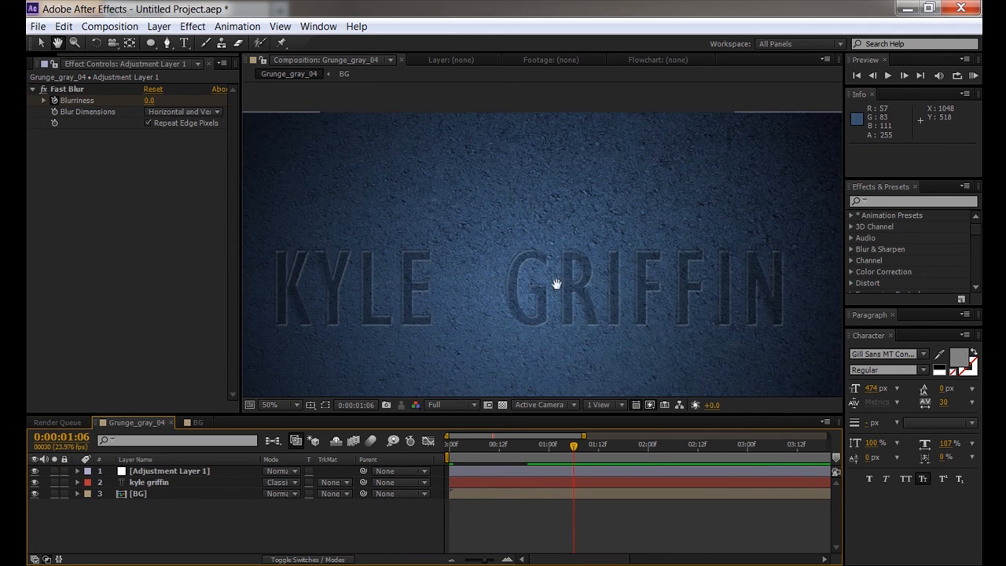
mouse_move(551, 287)
mouse_down()
mouse_move(565, 253)
mouse_move(560, 288)
mouse_up()
scroll(563, 278, down, 2)
key(space)
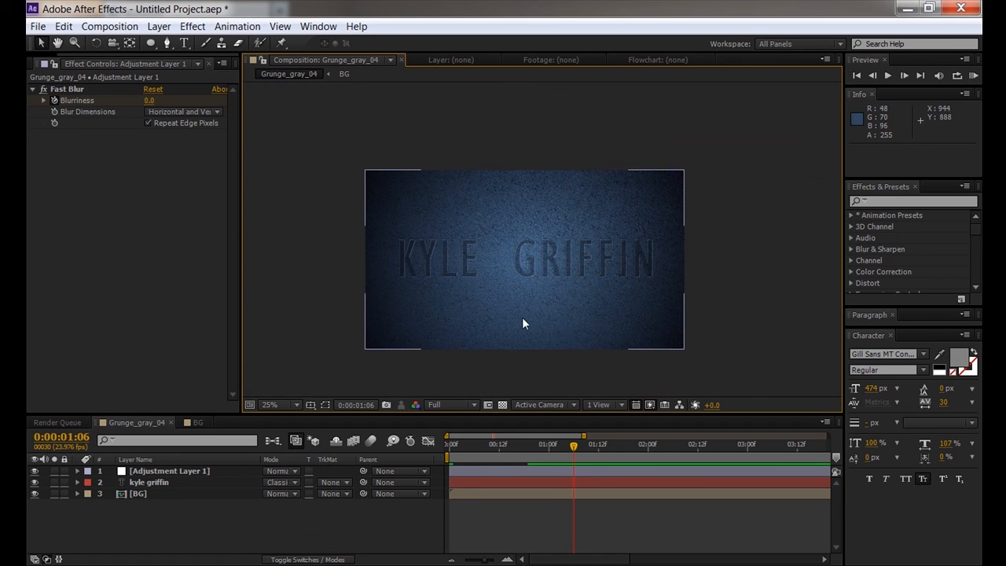
drag(456, 255, 462, 265)
key(ctrl+z)
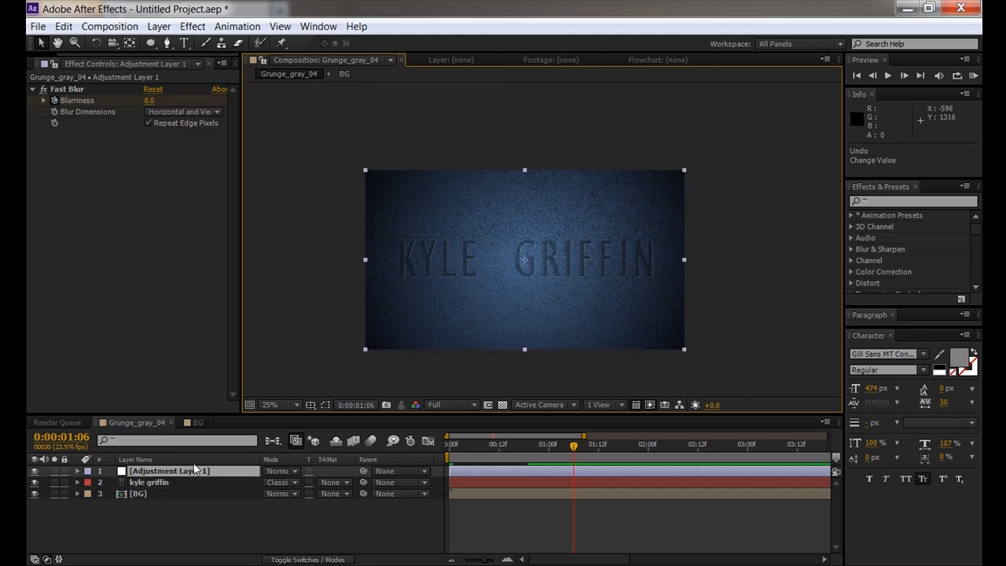
click(155, 484)
mouse_move(419, 269)
mouse_down()
mouse_move(431, 272)
mouse_move(424, 277)
mouse_up()
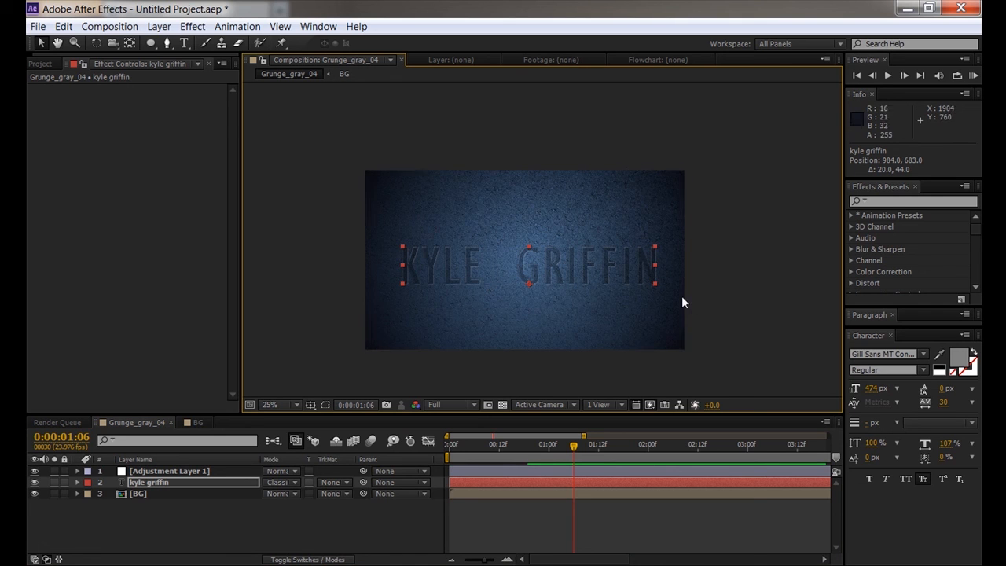
drag(550, 267, 548, 262)
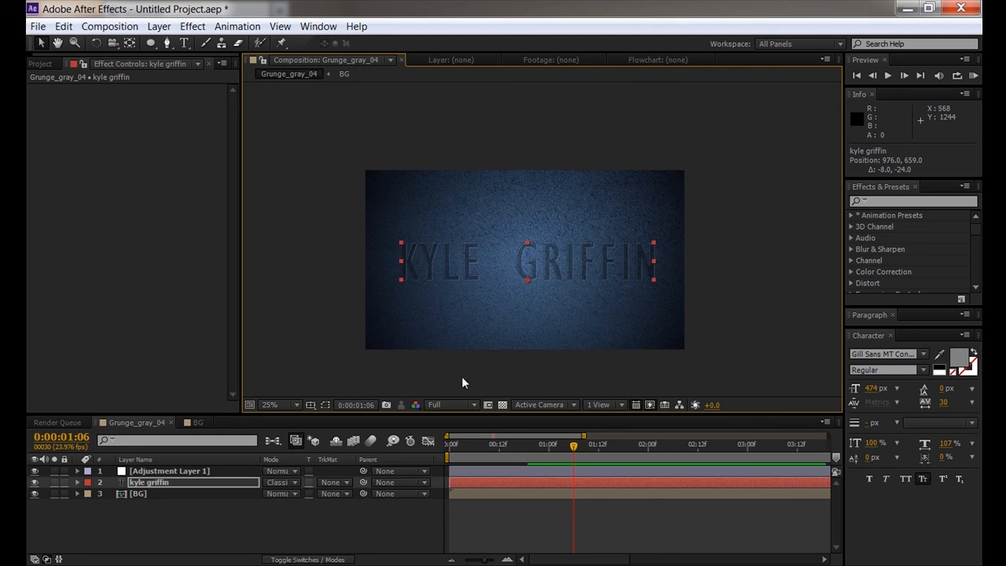
click(186, 301)
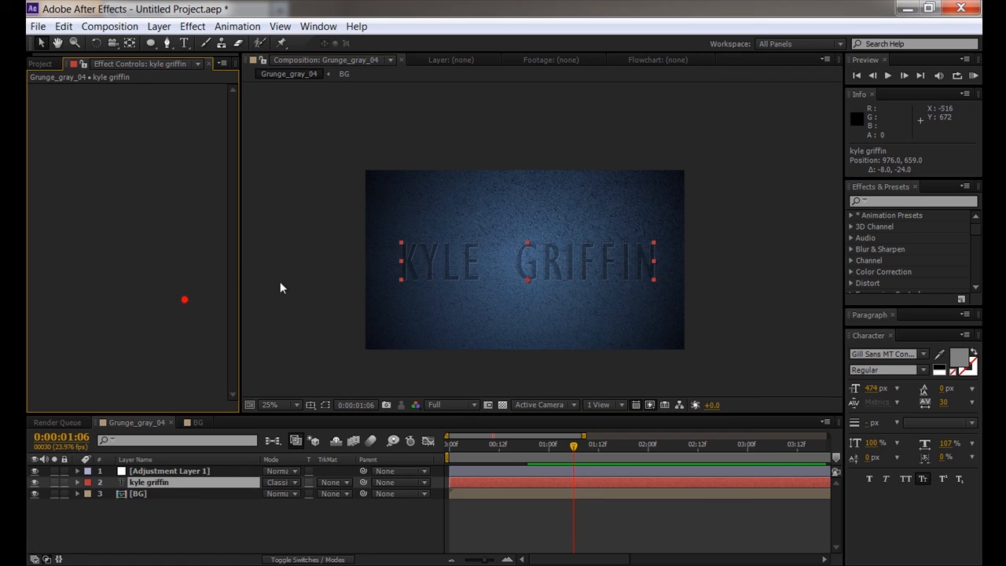